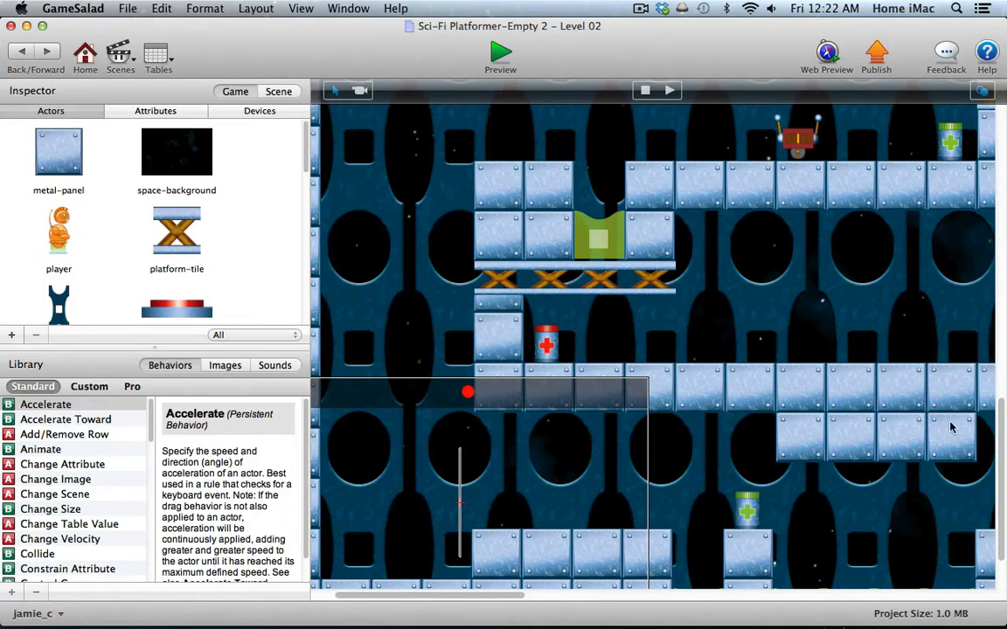
# - Create a new actor from the project's platform-tile image
pyautogui.scroll(-3, 998, 428)
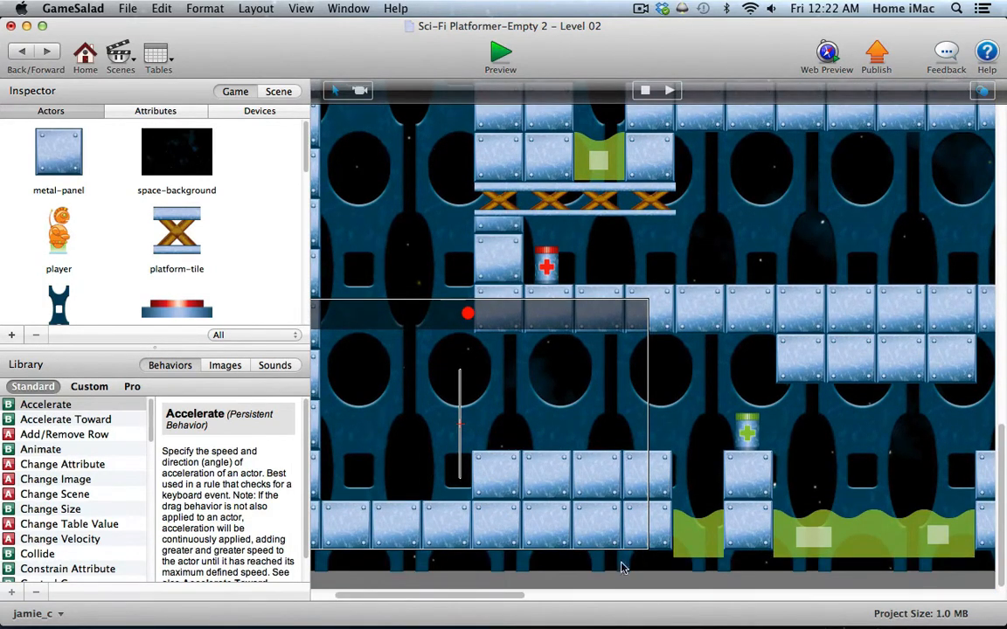
pyautogui.moveTo(512, 595); pyautogui.dragTo(559, 595)
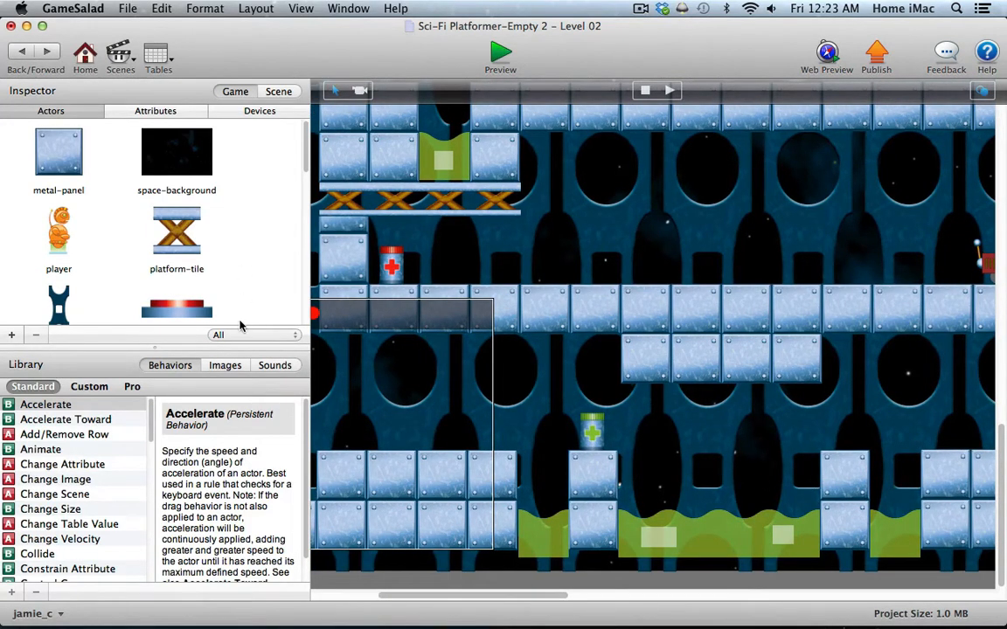
pyautogui.scroll(-5, 218, 295)
pyautogui.click(224, 366)
pyautogui.scroll(2, 308, 507)
pyautogui.moveTo(309, 507); pyautogui.dragTo(249, 298)
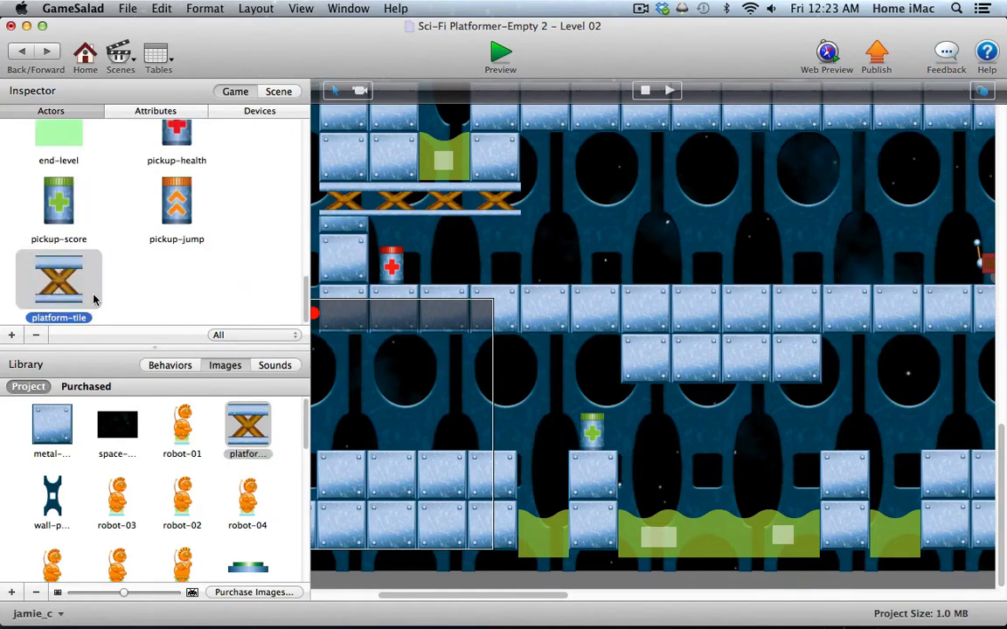
# - Rename the new platform-tile actor as "platform-moveable 1"
pyautogui.click(72, 318)
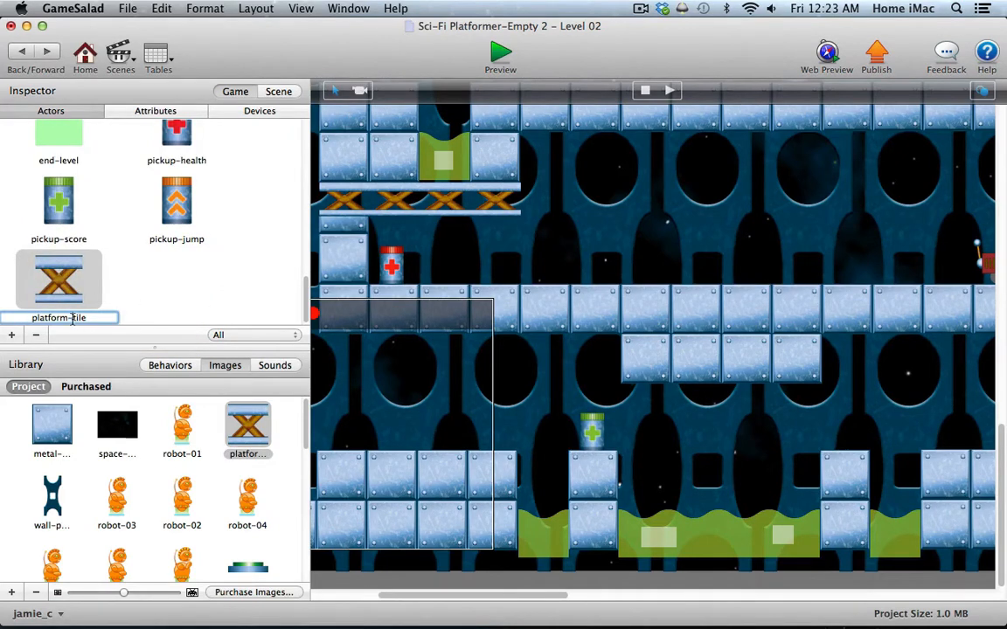
pyautogui.moveTo(70, 318); pyautogui.dragTo(87, 320)
pyautogui.write('mova')
pyautogui.press('BackSpace')
pyautogui.write('eable')
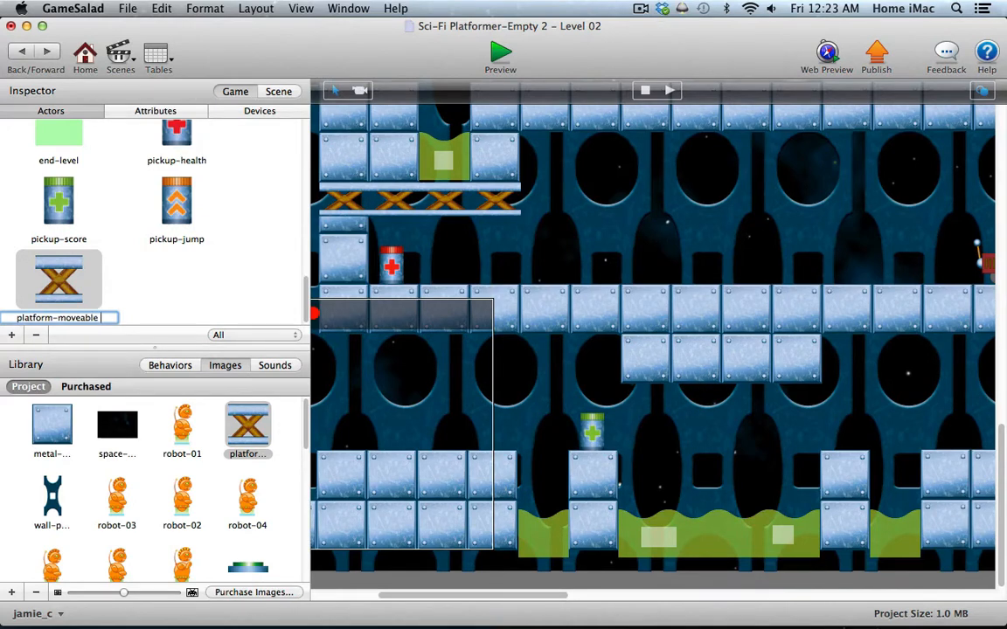
pyautogui.press('Return')
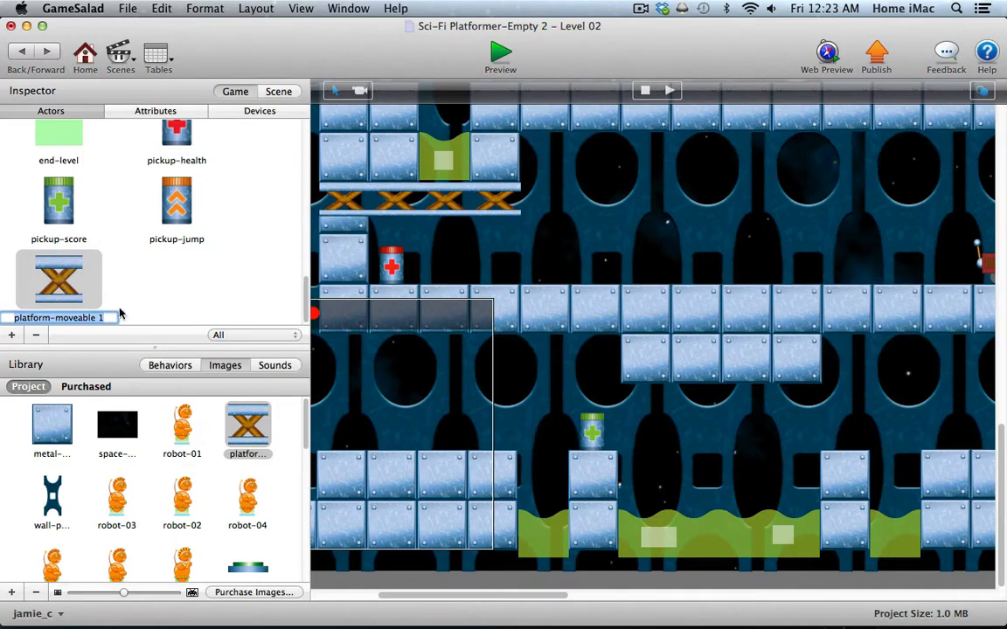
pyautogui.click(151, 299)
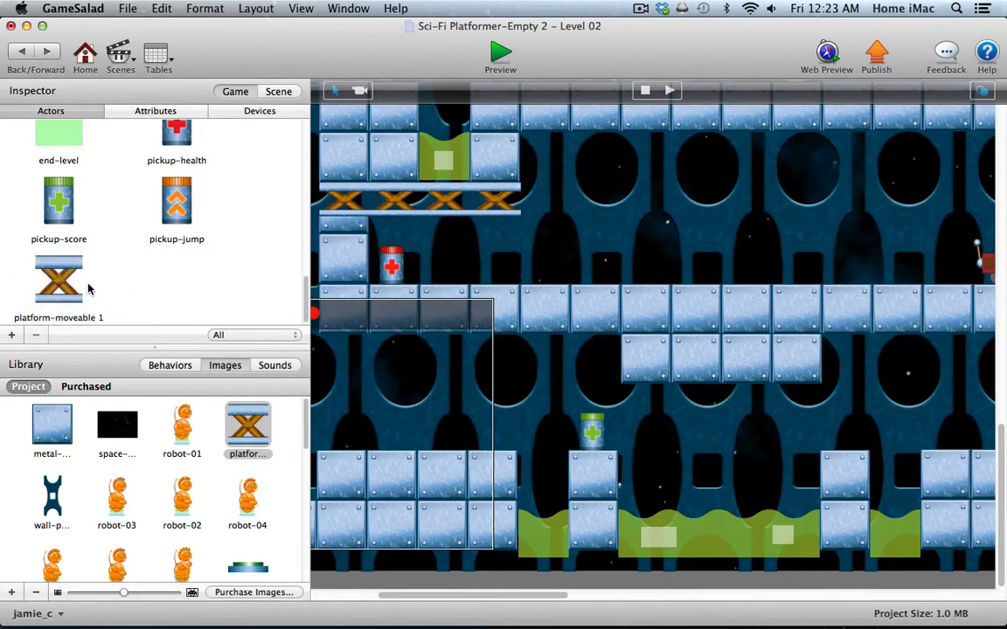
# - In the platform-moveable 1 actor's physics attributes, set density, friction and bounciness to 0 and turn off Movable
pyautogui.doubleClick(66, 265)
pyautogui.moveTo(294, 332); pyautogui.dragTo(295, 362)
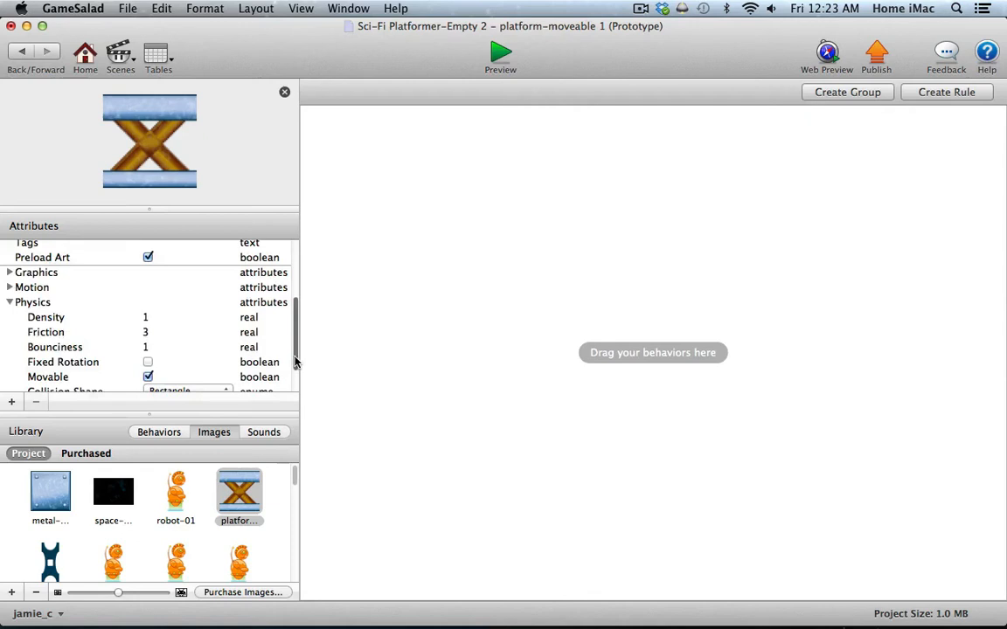
pyautogui.click(145, 318)
pyautogui.click(145, 317)
pyautogui.write('0')
pyautogui.press('Tab')
pyautogui.write('0')
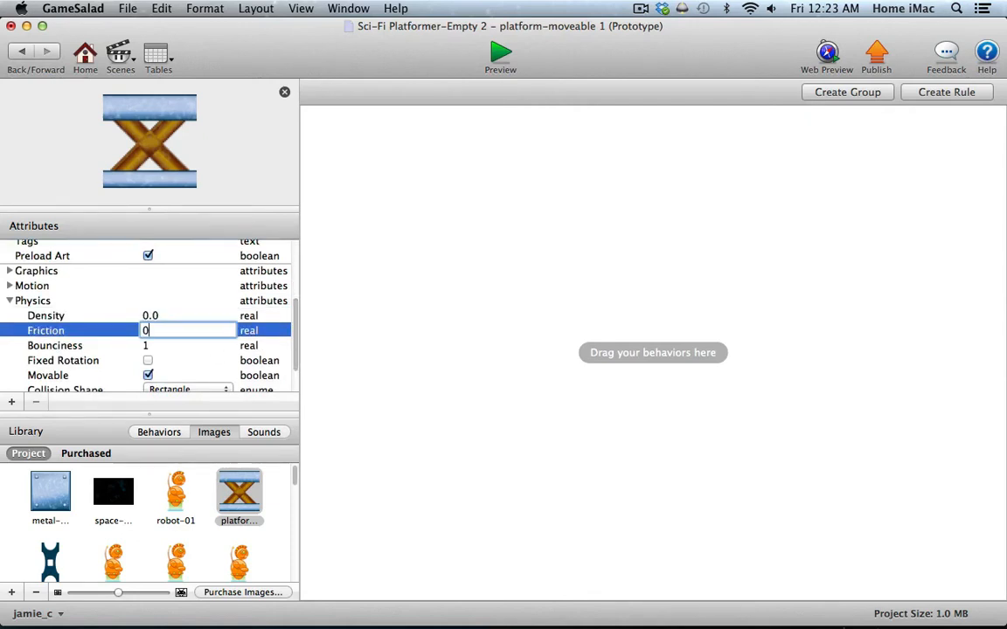
pyautogui.press('Tab')
pyautogui.write('0')
pyautogui.press('Tab')
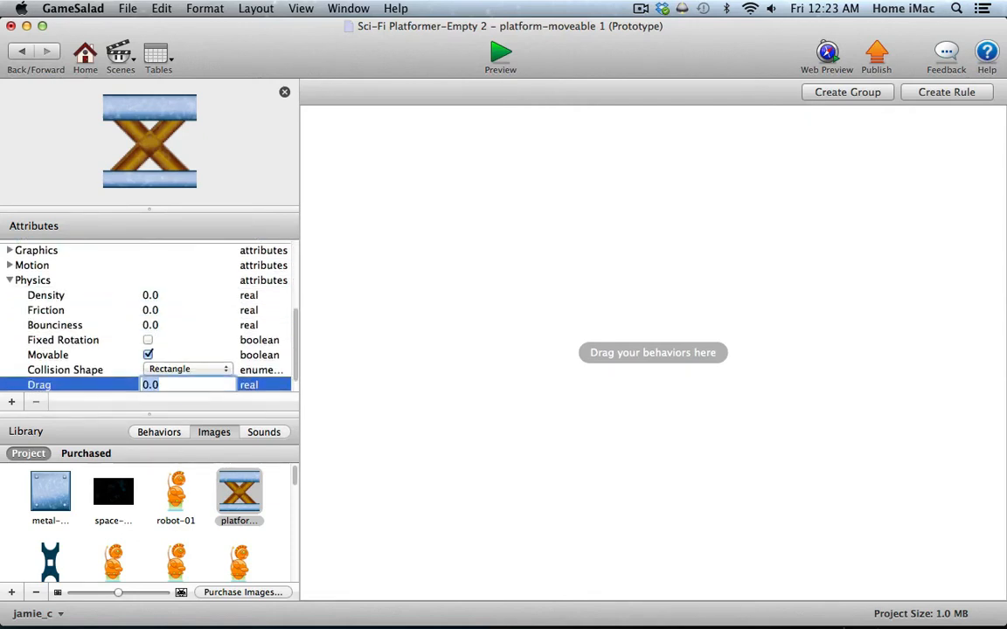
pyautogui.click(147, 354)
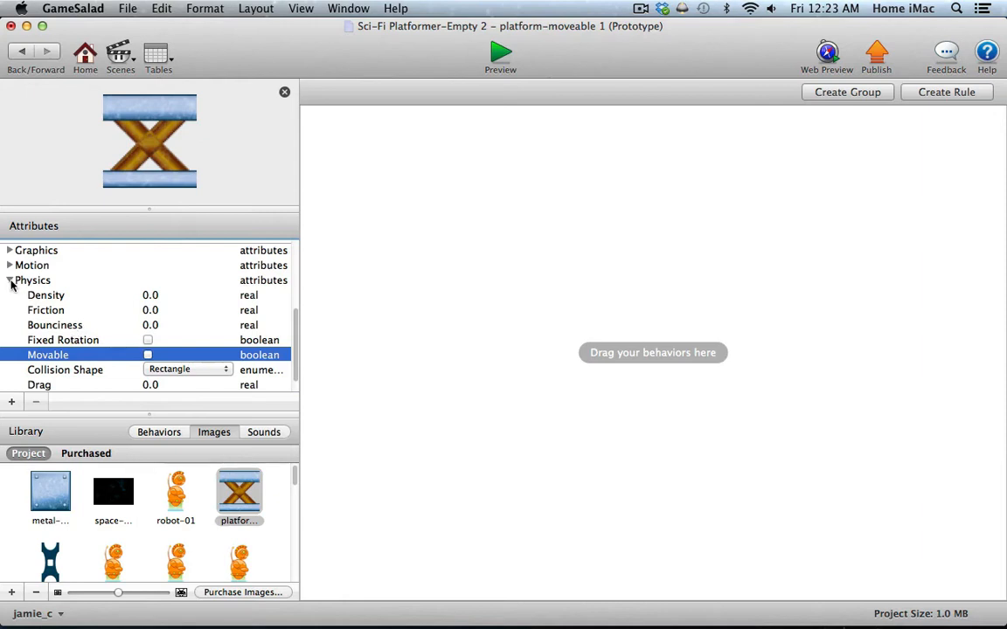
pyautogui.click(10, 280)
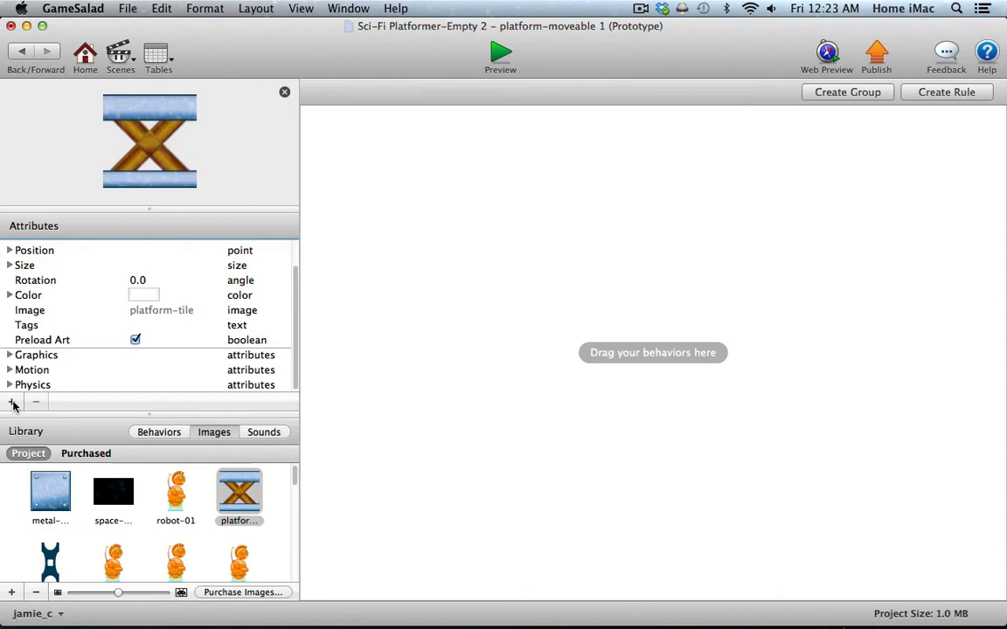
# - Add a real attribute named "myMin" to the platform-moveable 1 actor
pyautogui.click(12, 403)
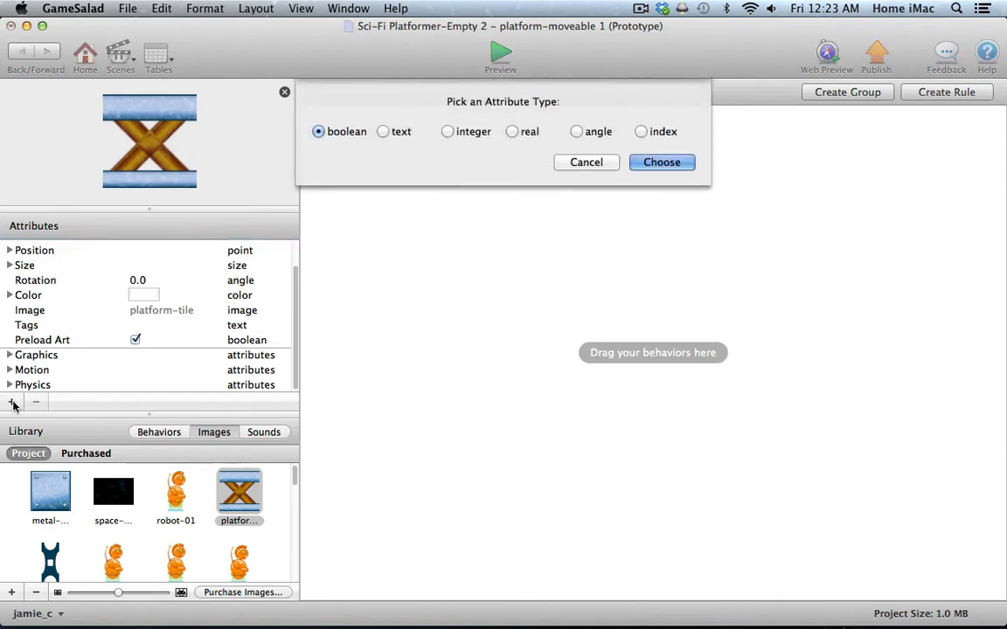
pyautogui.click(514, 132)
pyautogui.click(651, 162)
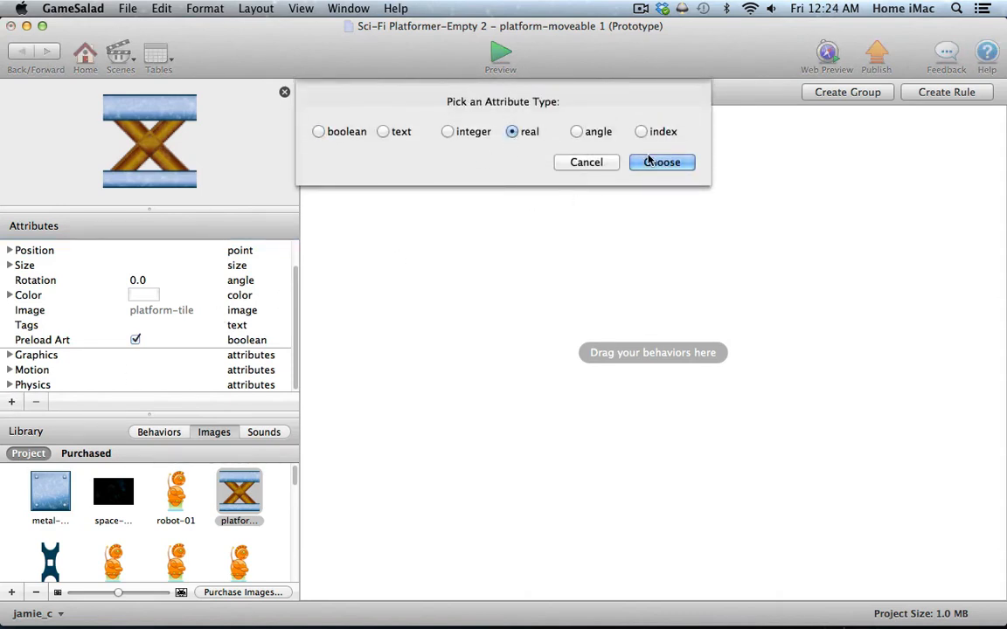
pyautogui.click(50, 355)
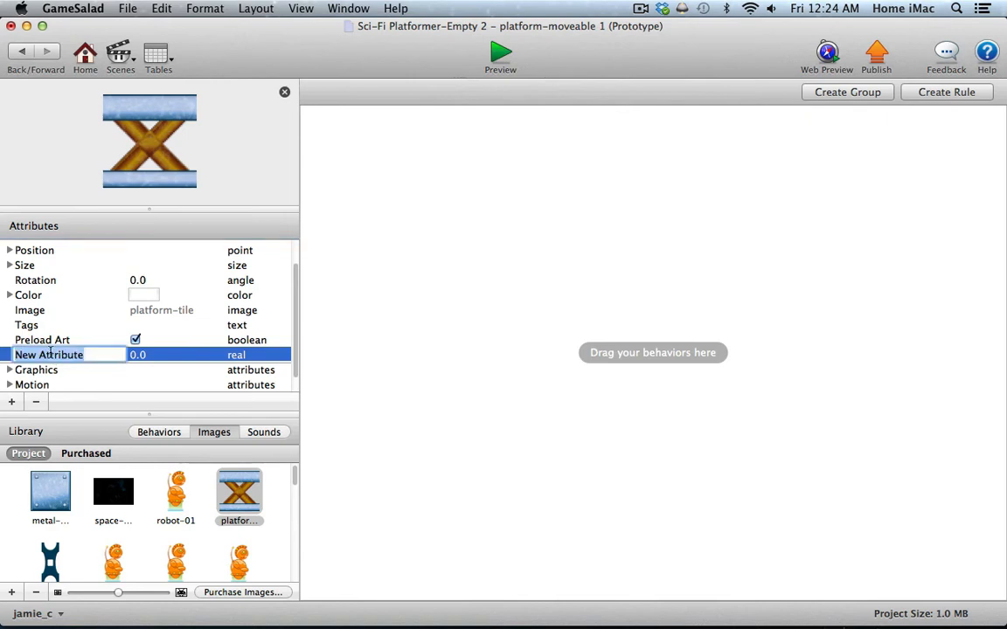
pyautogui.write('m')
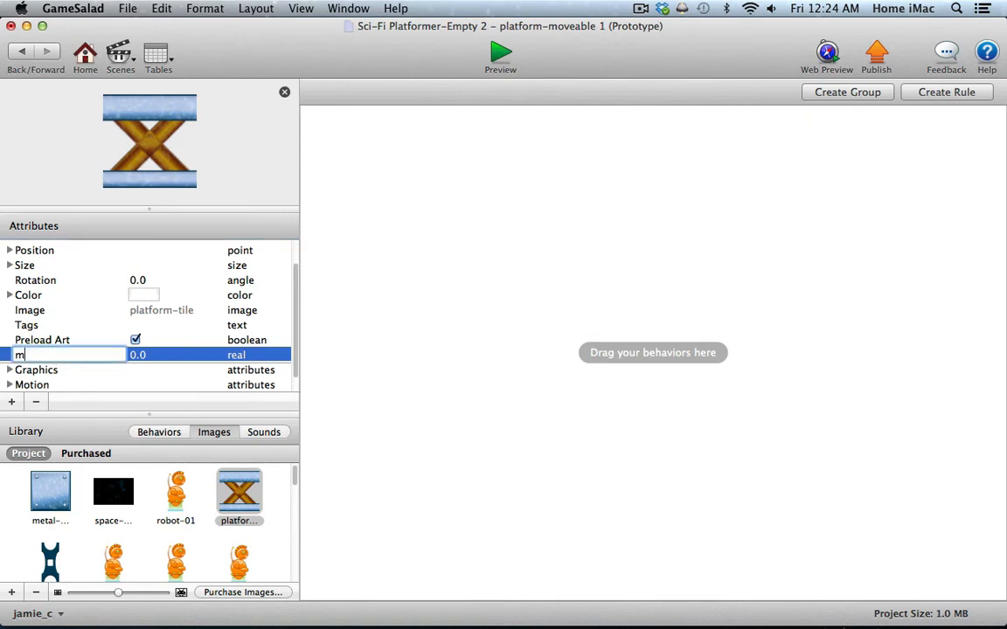
pyautogui.write('yMin')
pyautogui.press('Return')
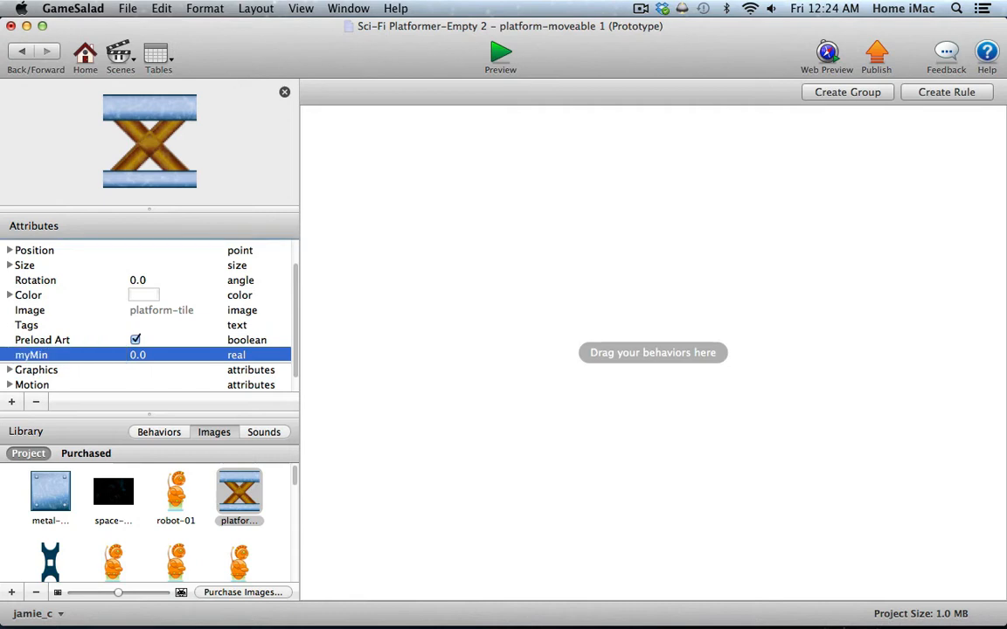
# - Add a second real attribute to the actor and name it "myMax"
pyautogui.click(12, 402)
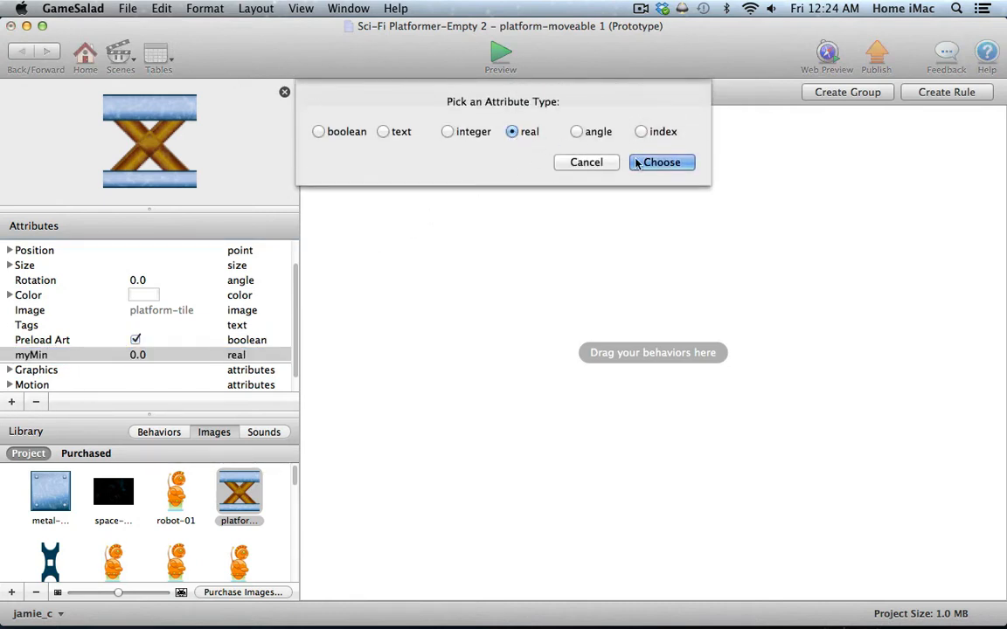
pyautogui.press('Return')
pyautogui.doubleClick(28, 371)
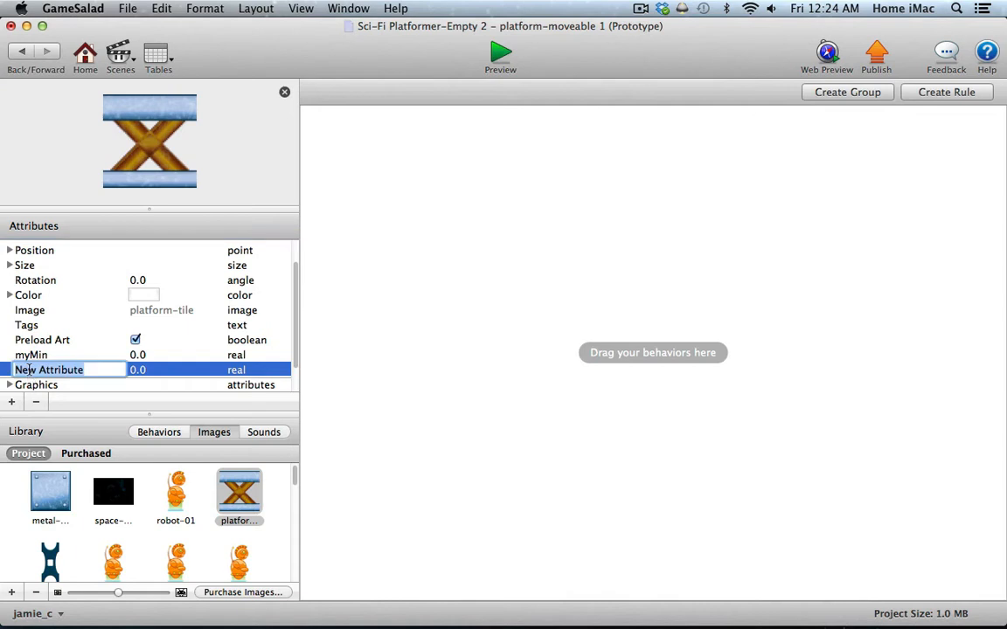
pyautogui.write('myM')
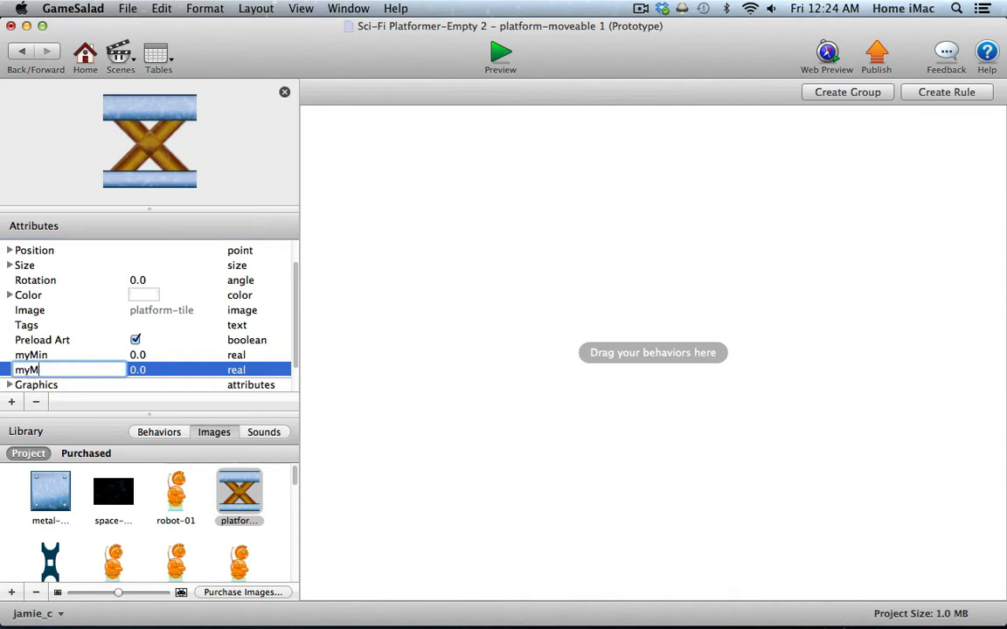
pyautogui.write('ax')
pyautogui.press('Return')
# - Add an integer attribute named "mySpeed" to the platform-moveable 1 actor
pyautogui.click(11, 402)
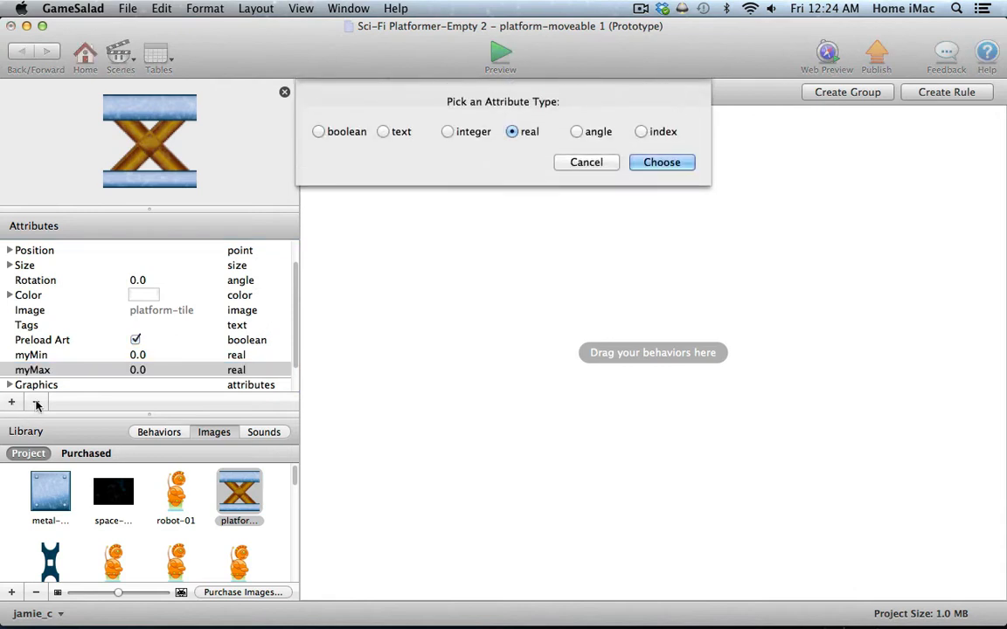
pyautogui.click(448, 131)
pyautogui.click(633, 163)
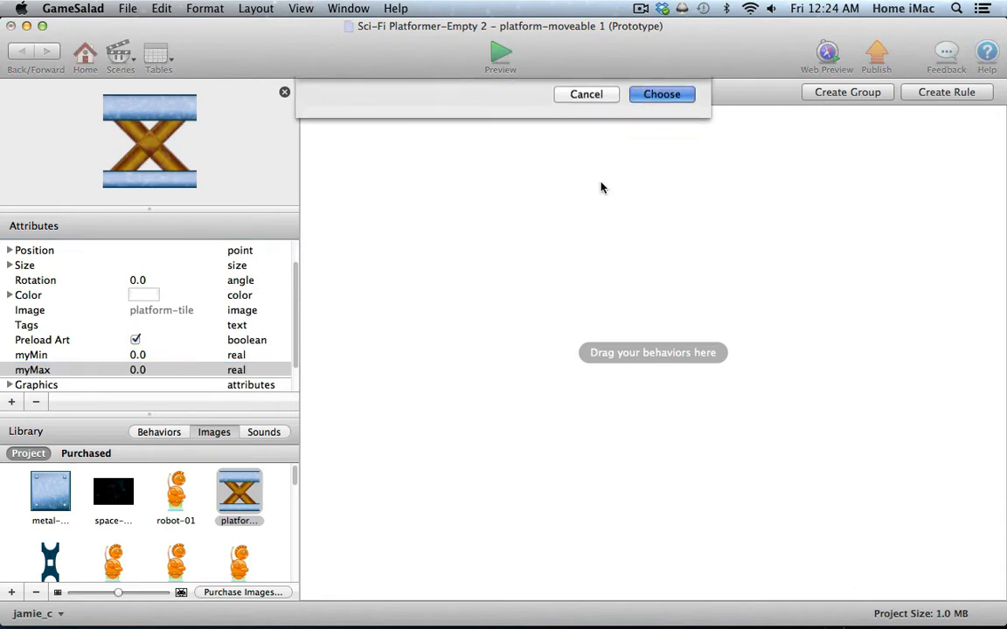
pyautogui.doubleClick(60, 383)
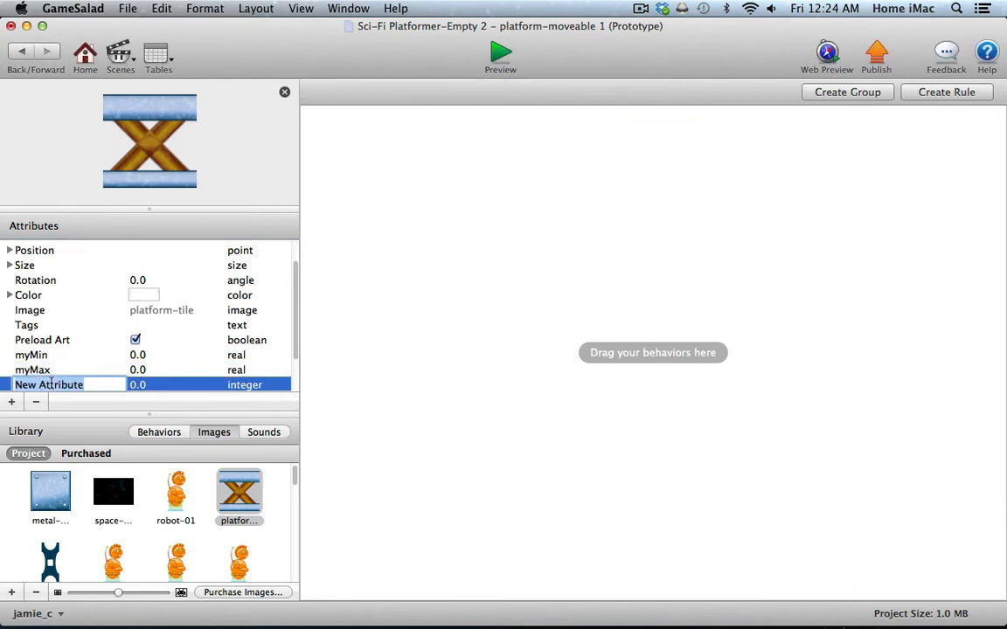
pyautogui.write('mySpeed')
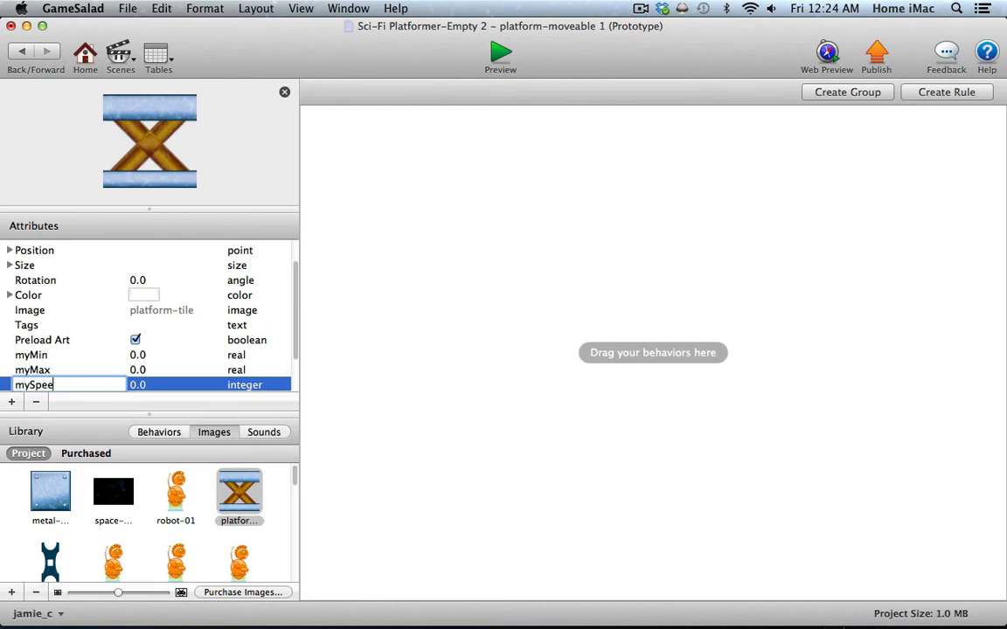
pyautogui.press('Return')
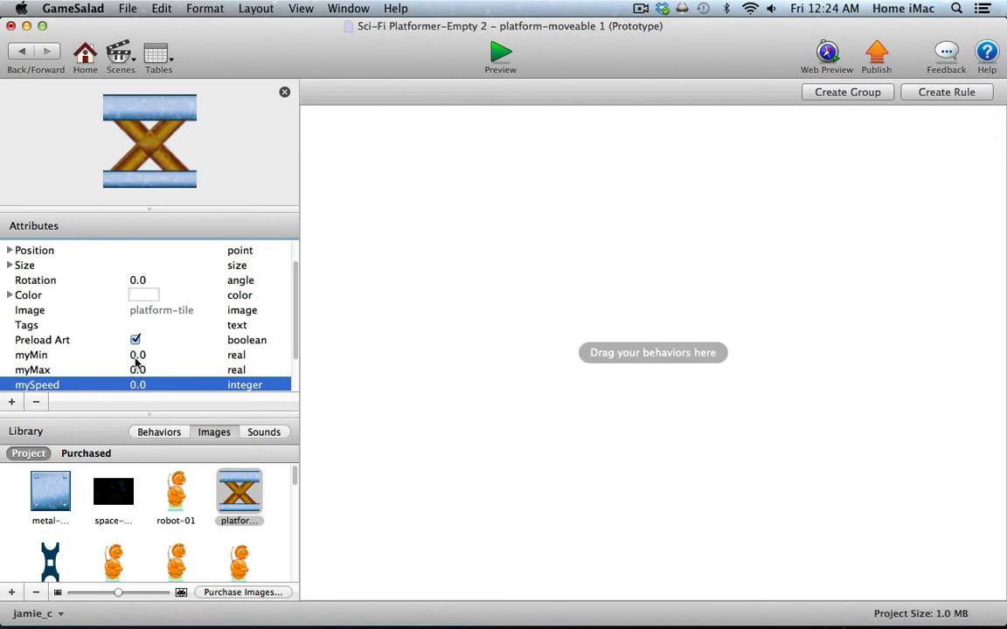
pyautogui.click(328, 373)
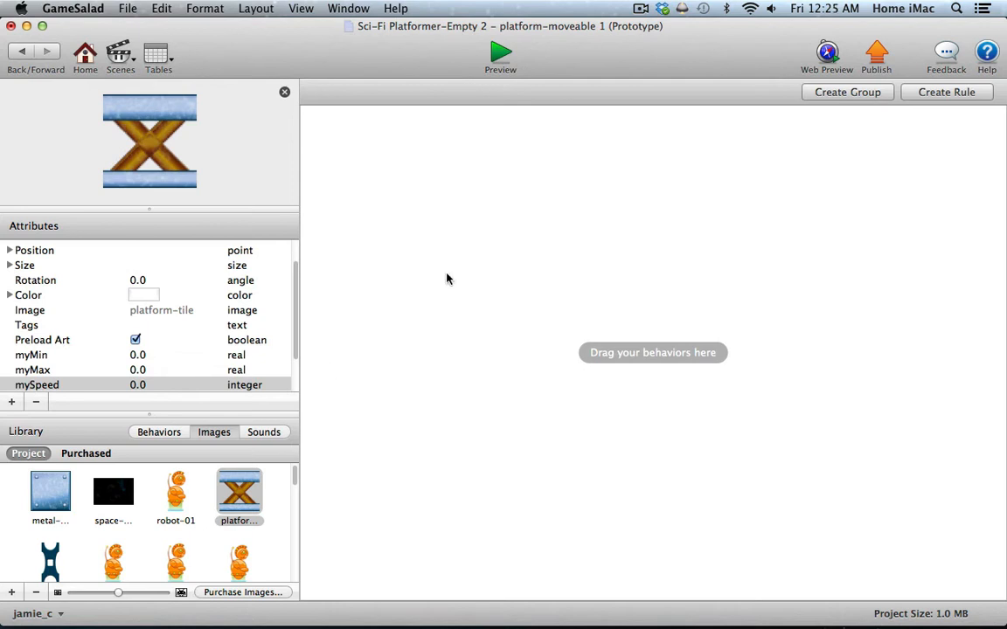
# - Add a Constrain Attribute behavior to the actor and choose game.moveableX1 as the attribute it constrains
pyautogui.moveTo(200, 415); pyautogui.dragTo(201, 317)
pyautogui.click(159, 337)
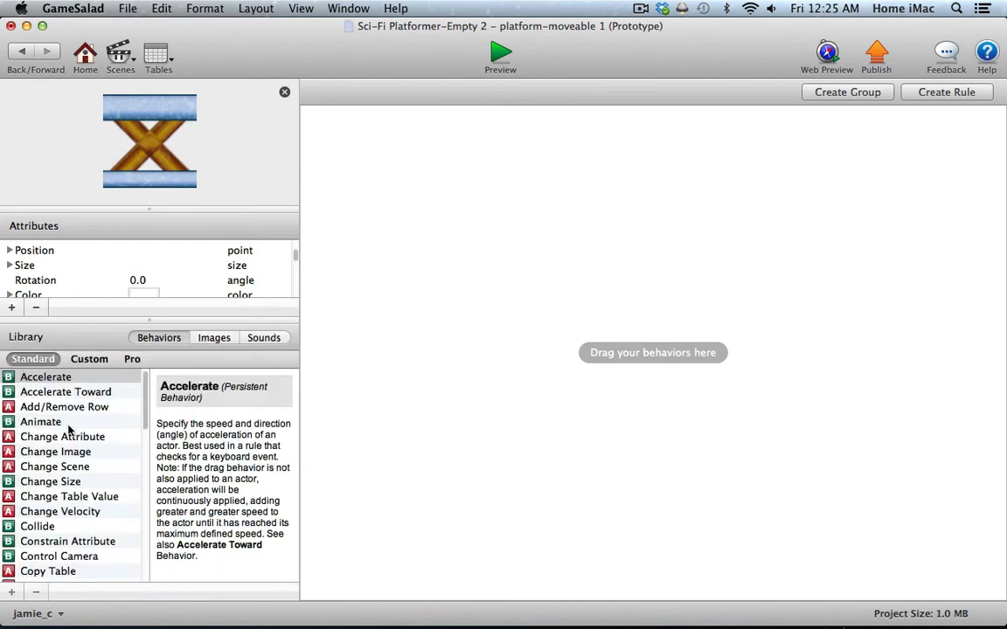
pyautogui.moveTo(9, 544); pyautogui.dragTo(371, 266)
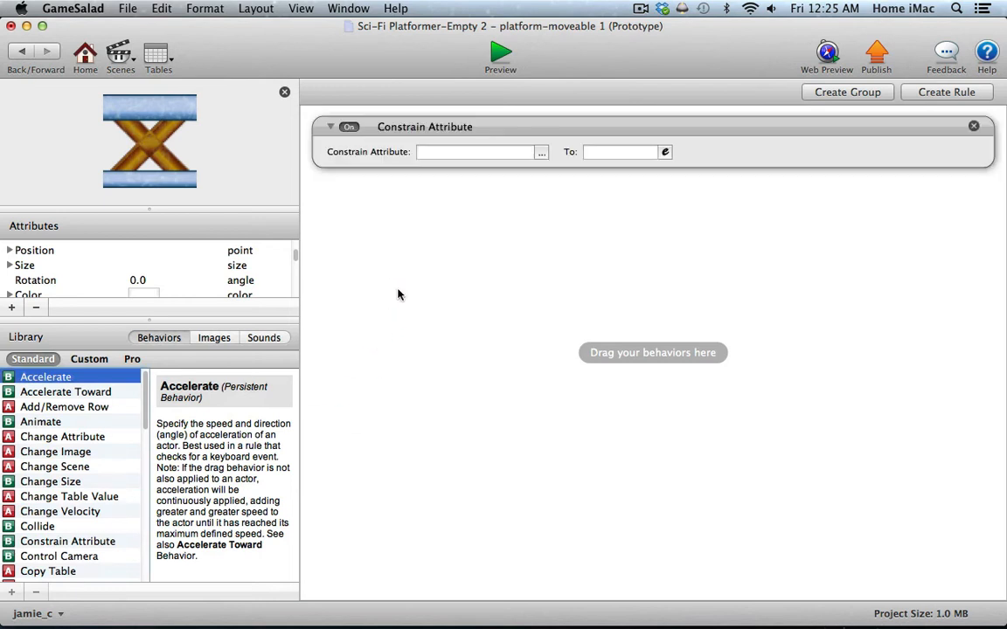
pyautogui.click(542, 152)
pyautogui.click(551, 168)
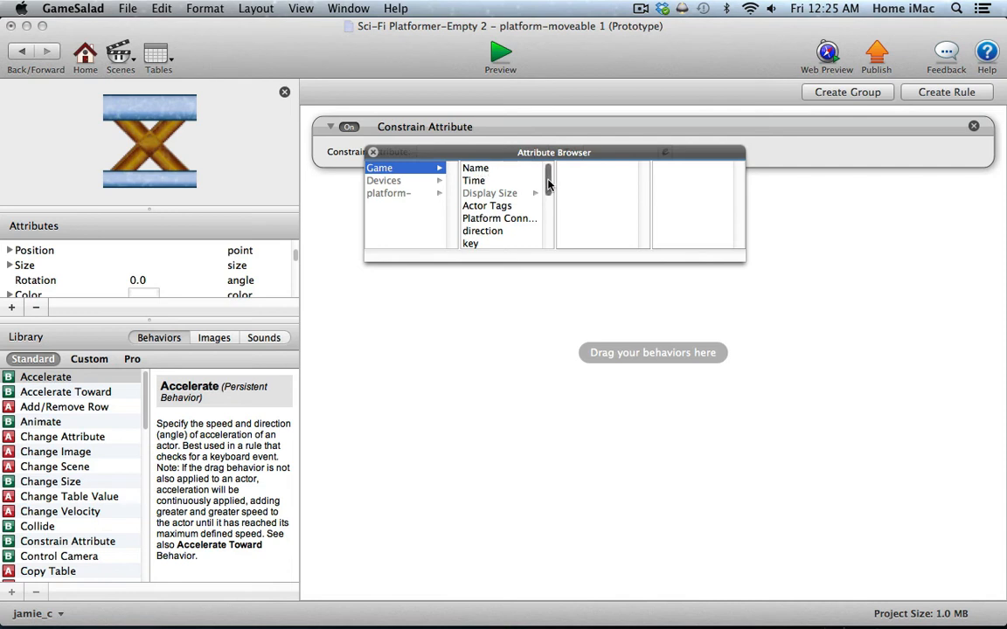
pyautogui.moveTo(550, 182); pyautogui.dragTo(546, 221)
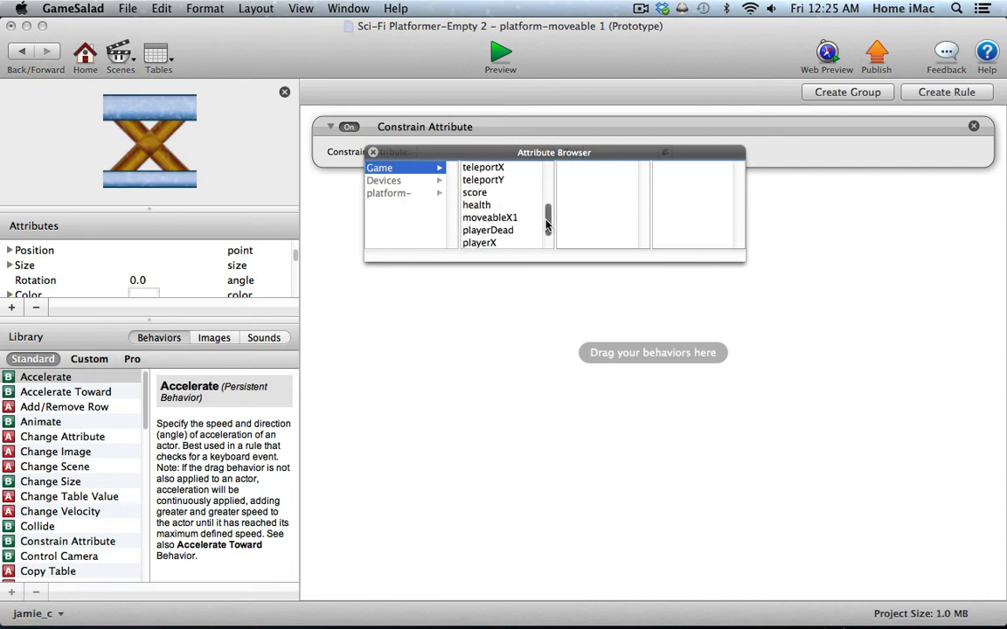
pyautogui.click(500, 219)
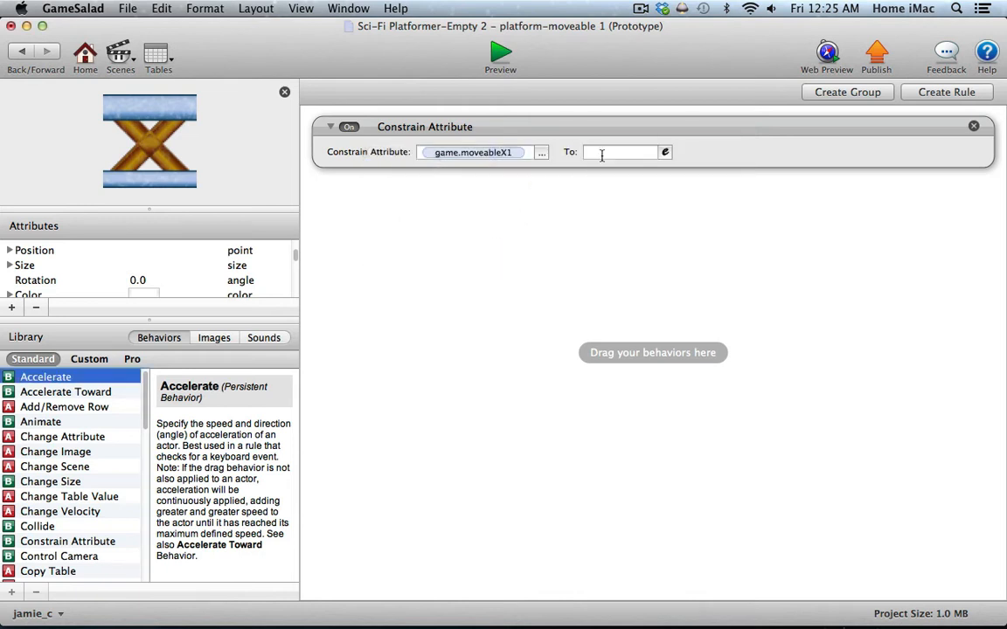
# - Constrain game.moveableX1 to the platform actor's own X position, self.Position.X
pyautogui.click(666, 153)
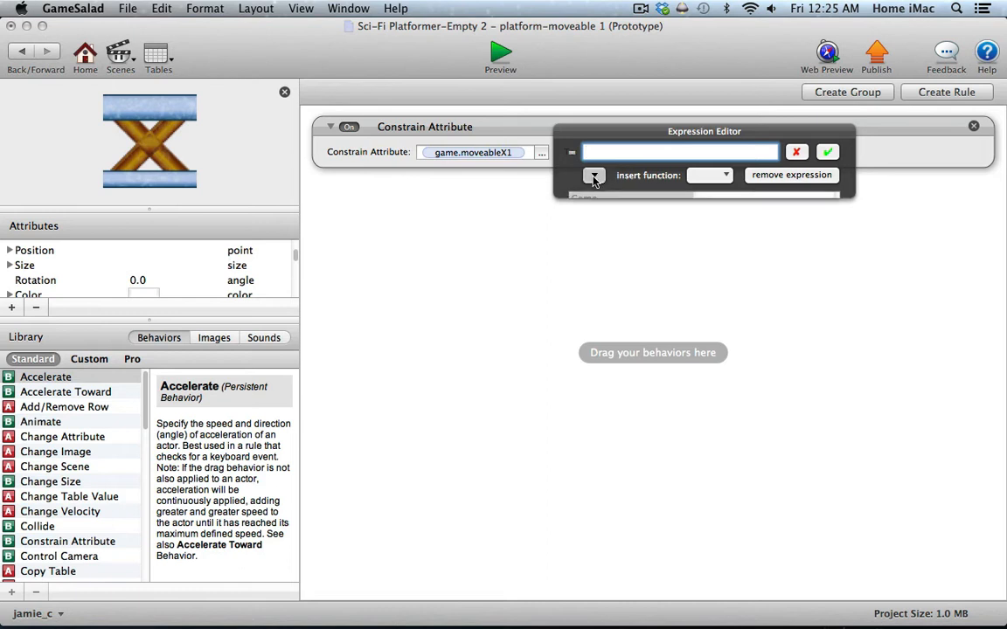
pyautogui.click(594, 175)
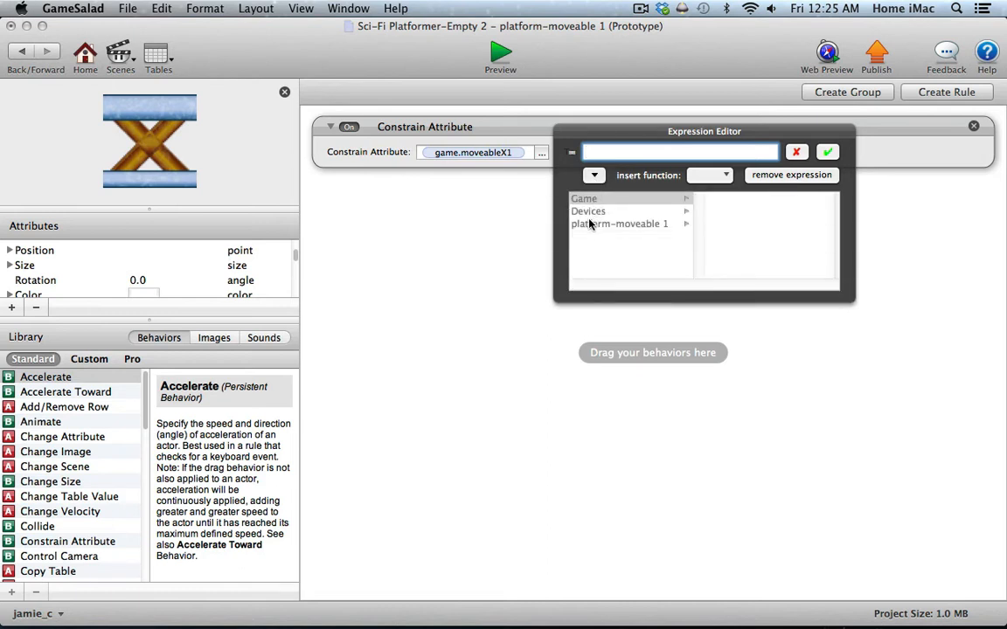
pyautogui.click(591, 224)
pyautogui.click(718, 224)
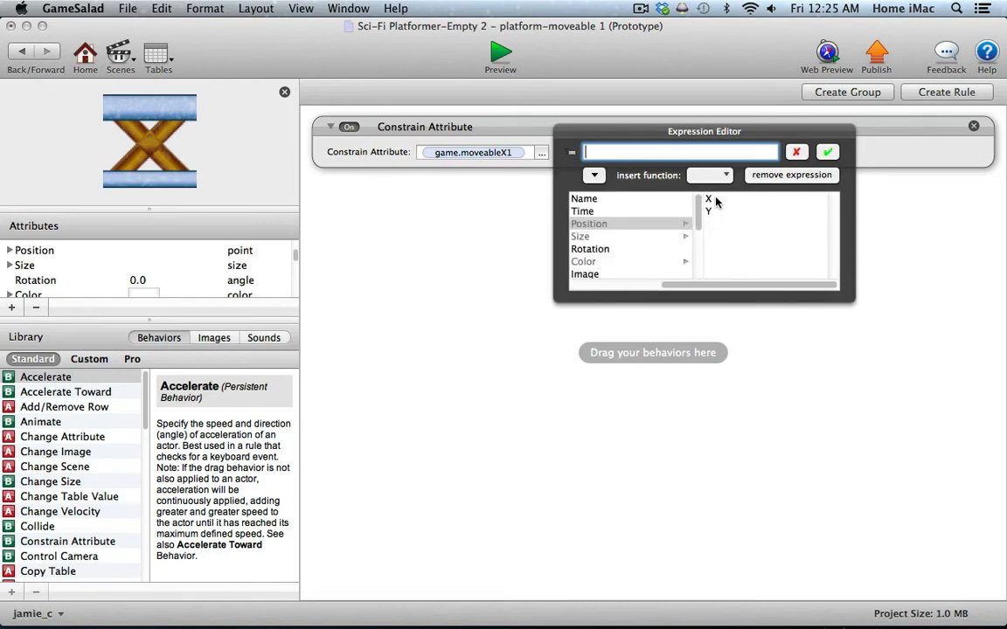
pyautogui.click(708, 199)
pyautogui.press('Return')
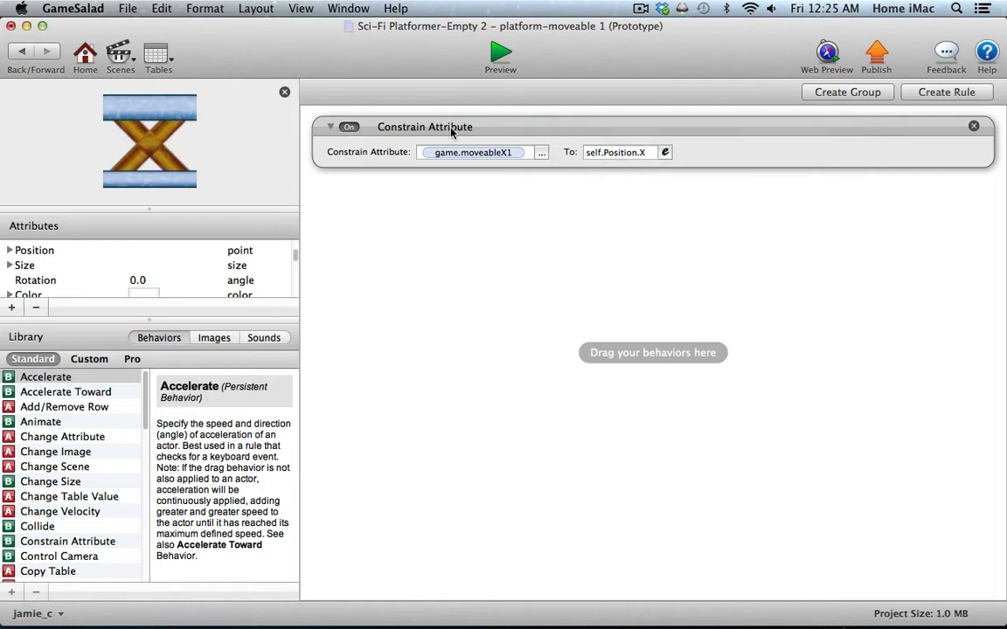
# - Create a rule on the platform actor with an attribute condition that checks self.Position.X
pyautogui.click(925, 93)
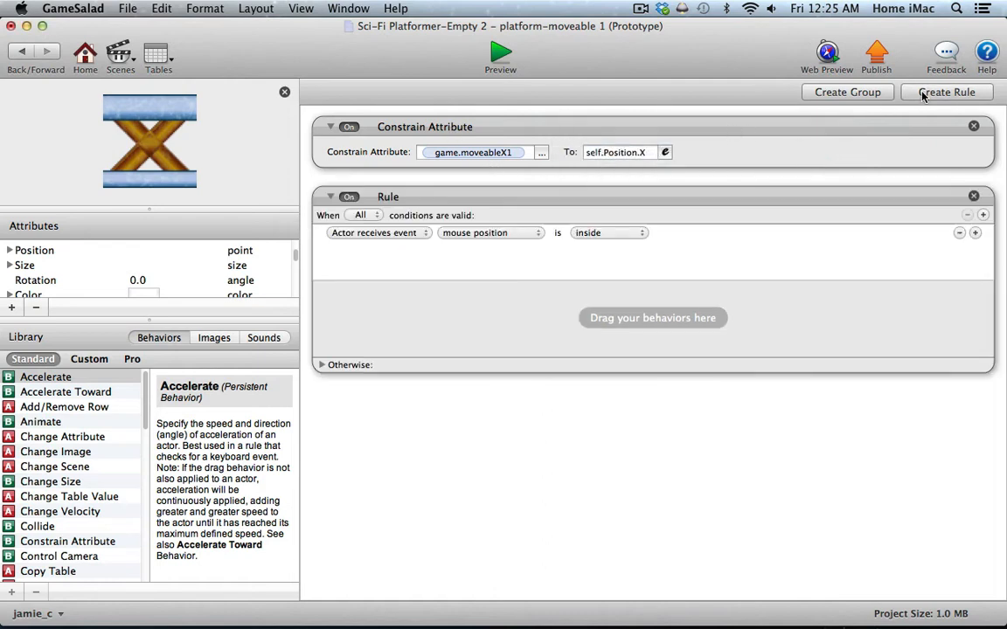
pyautogui.click(410, 234)
pyautogui.click(406, 247)
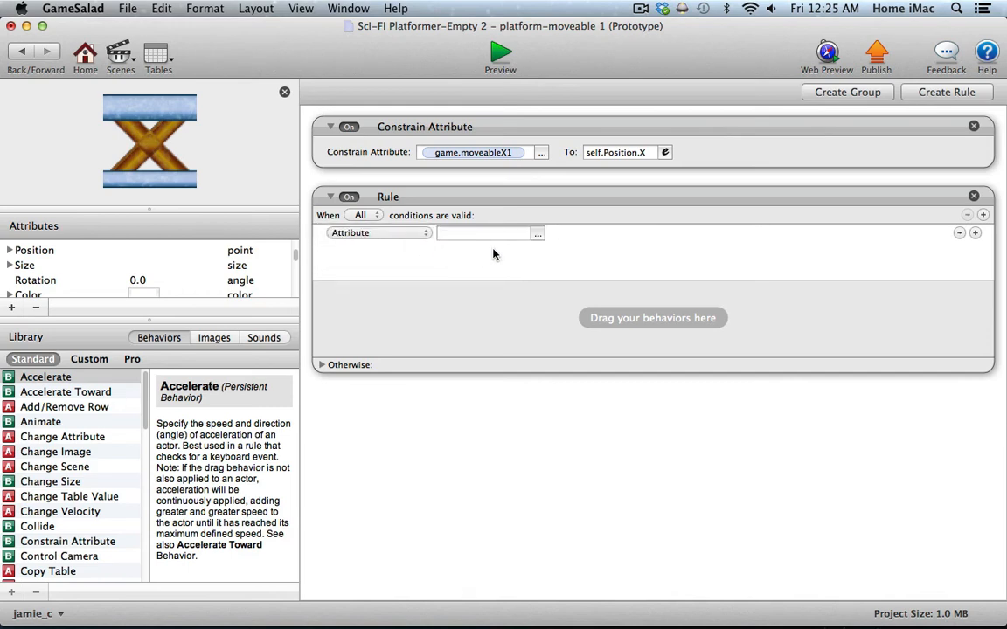
pyautogui.click(537, 233)
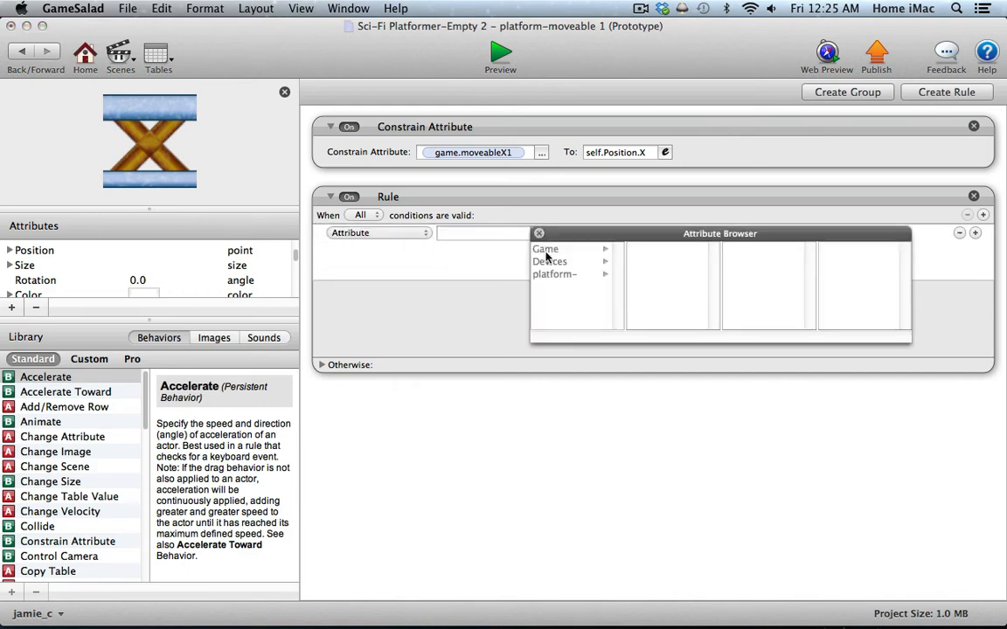
pyautogui.click(554, 273)
pyautogui.click(647, 274)
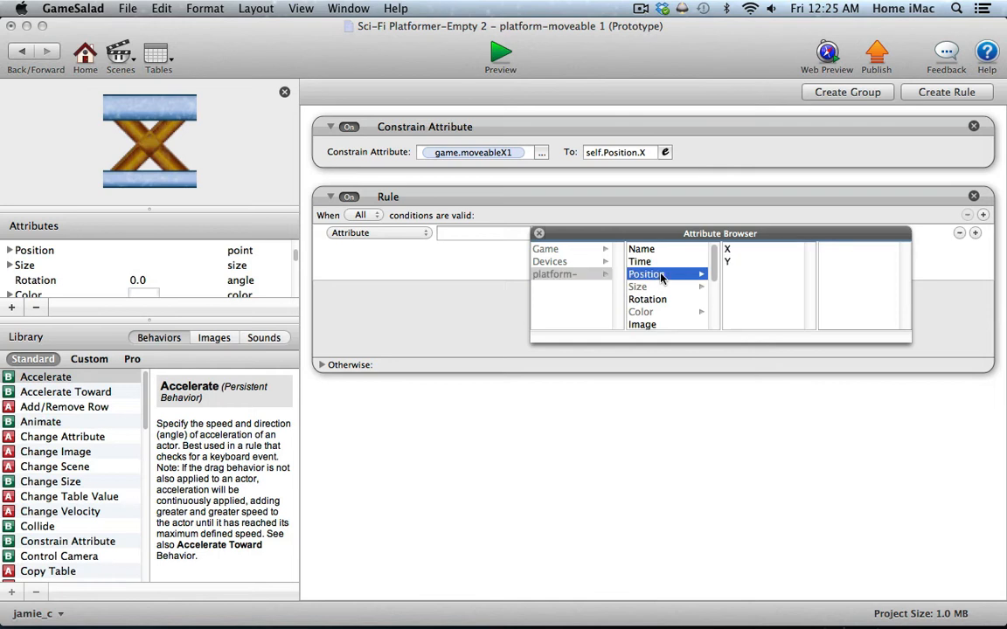
pyautogui.doubleClick(731, 251)
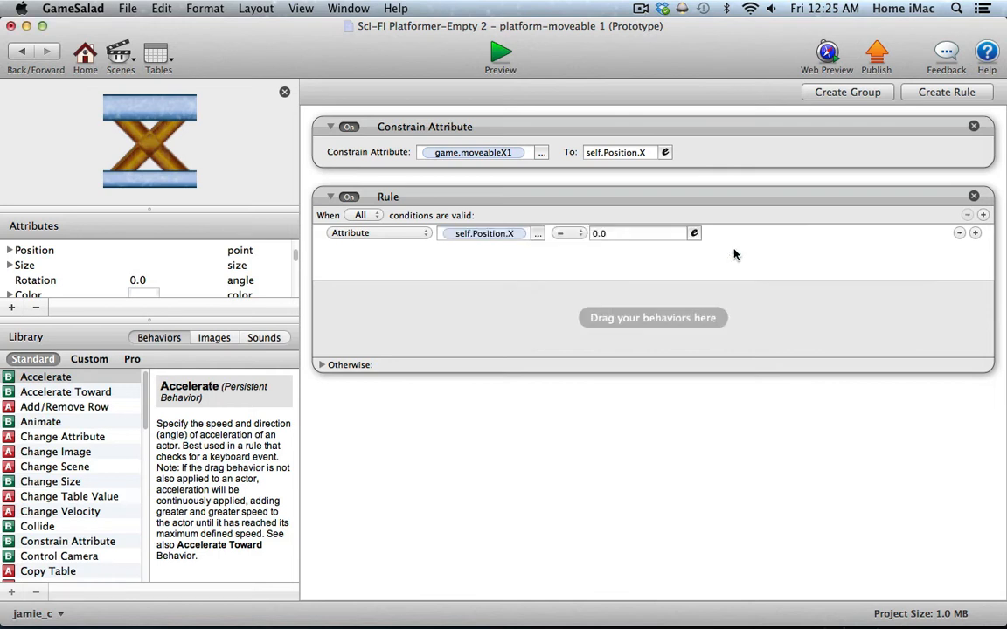
# - Complete the rule's condition so that self.Position.X is ≤ self.myMin-1
pyautogui.click(568, 233)
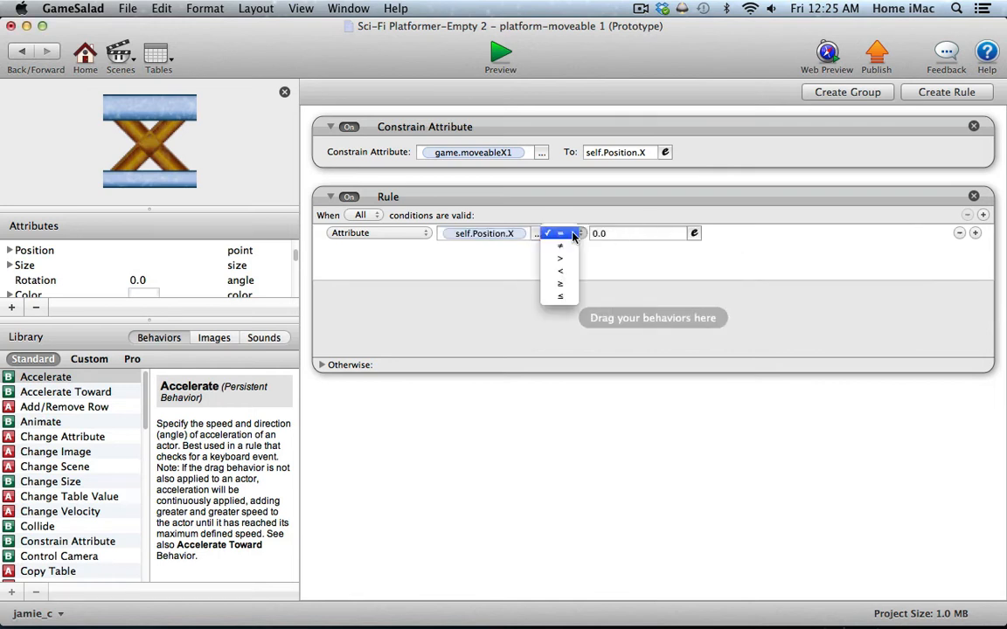
pyautogui.click(566, 295)
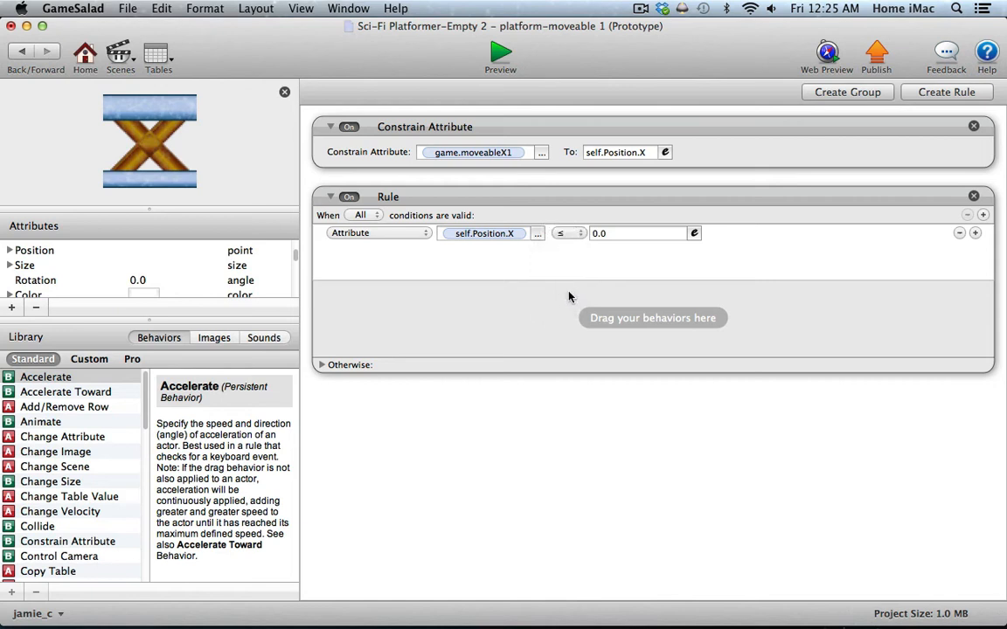
pyautogui.click(693, 233)
pyautogui.click(599, 256)
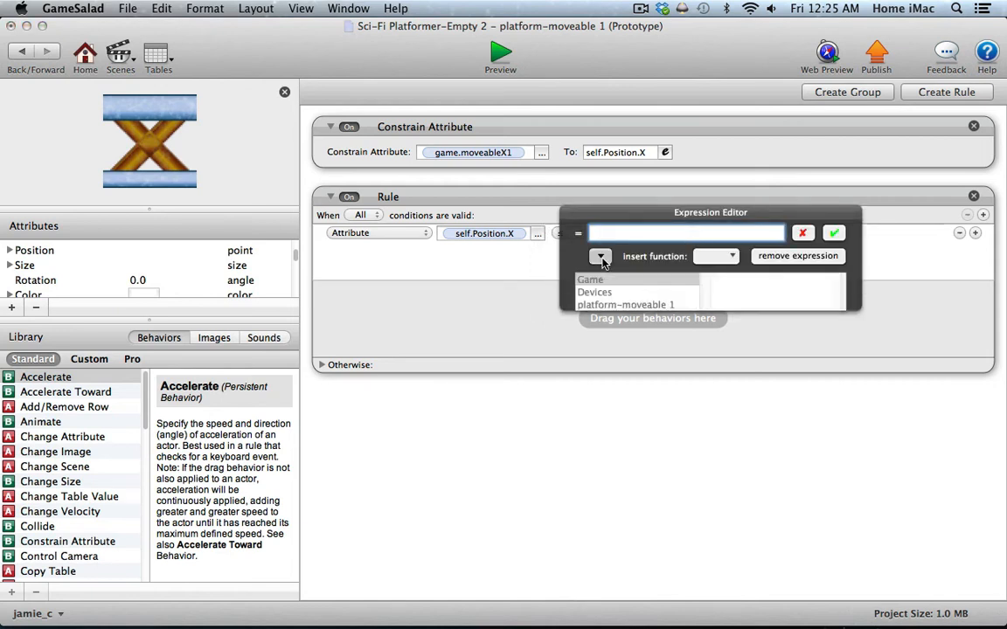
pyautogui.click(624, 305)
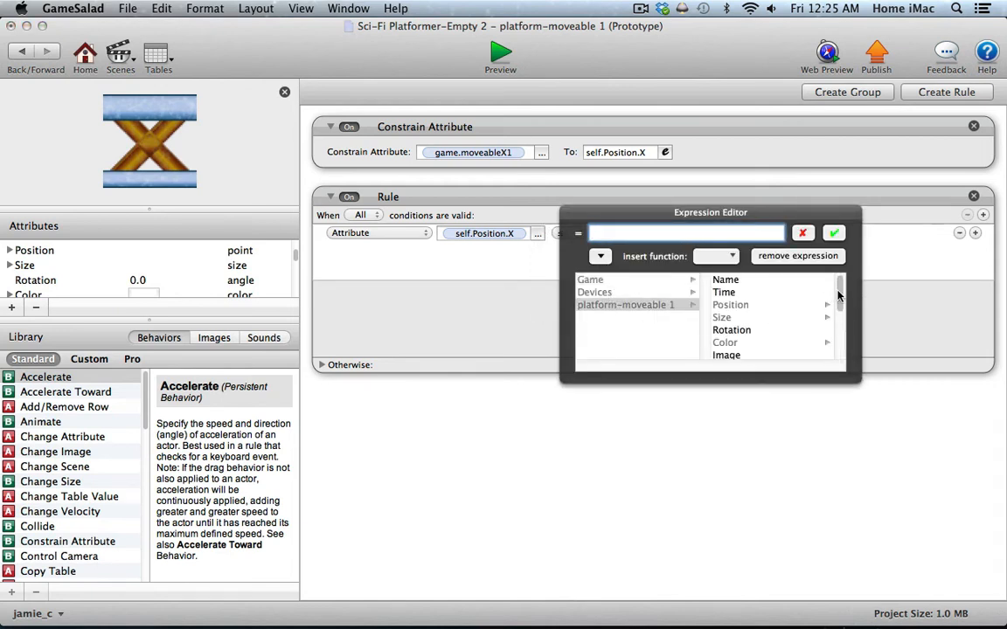
pyautogui.scroll(-2, 841, 306)
pyautogui.scroll(-2, 841, 306)
pyautogui.click(729, 312)
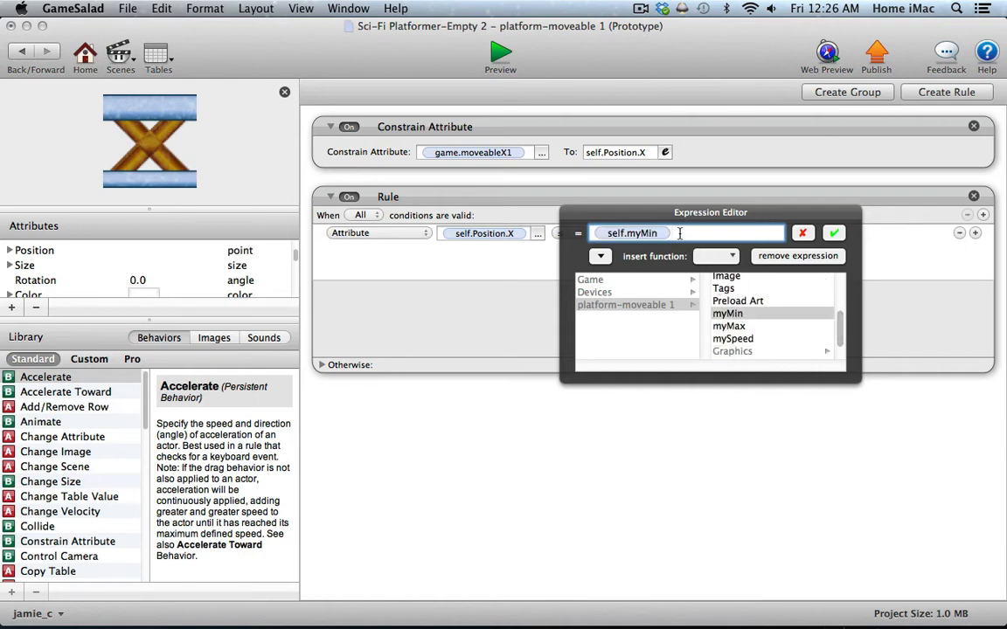
pyautogui.write('-1')
pyautogui.press('Return')
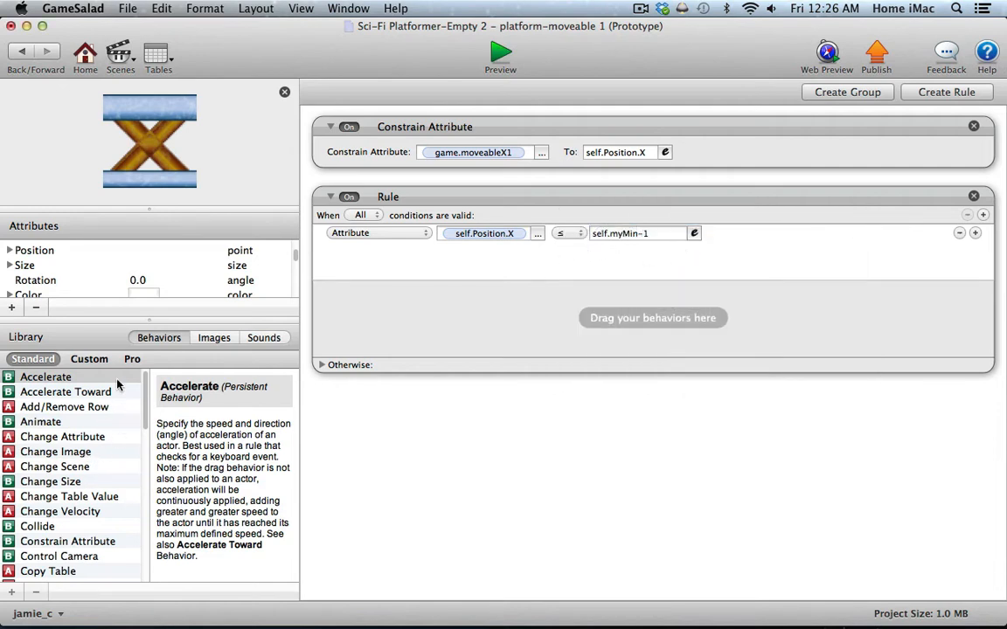
# - Add an Interpolate behavior inside the rule and choose self.Position.X as the attribute it interpolates
pyautogui.moveTo(150, 319); pyautogui.dragTo(149, 462)
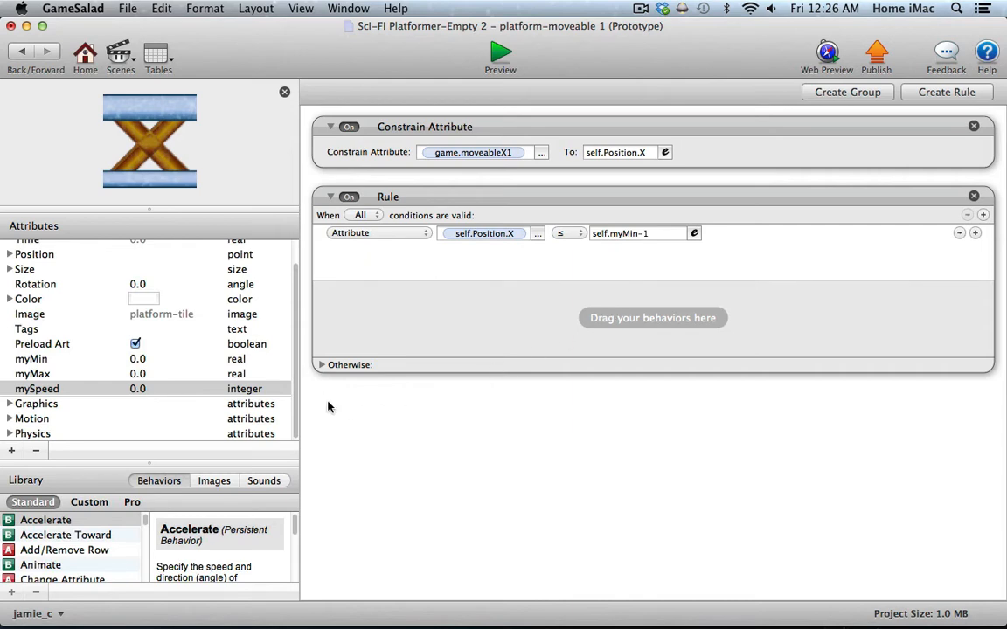
pyautogui.moveTo(142, 462); pyautogui.dragTo(142, 298)
pyautogui.scroll(-3, 147, 400)
pyautogui.scroll(-4, 147, 400)
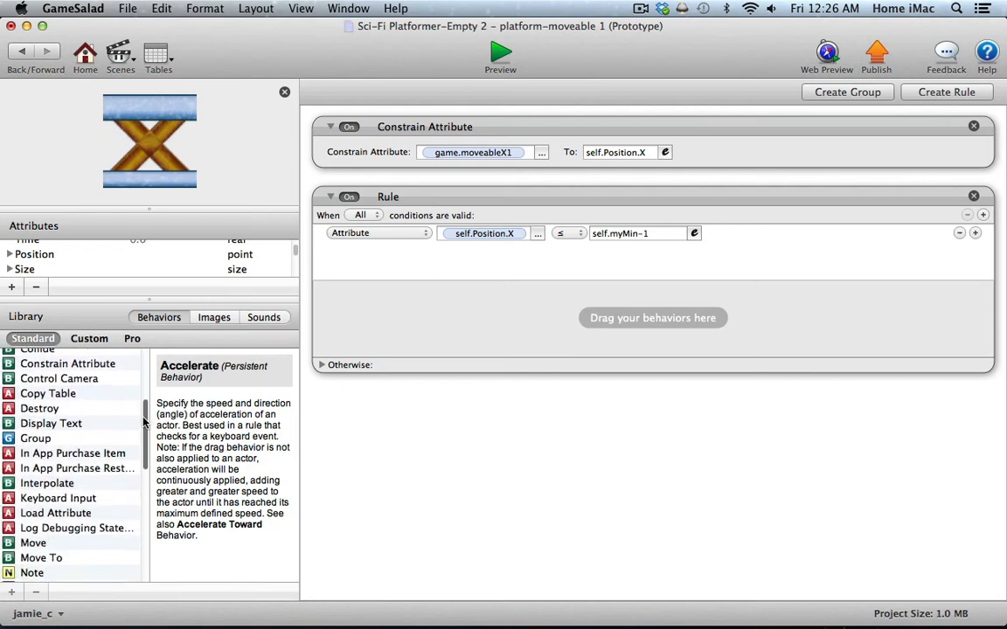
pyautogui.moveTo(11, 460); pyautogui.dragTo(382, 324)
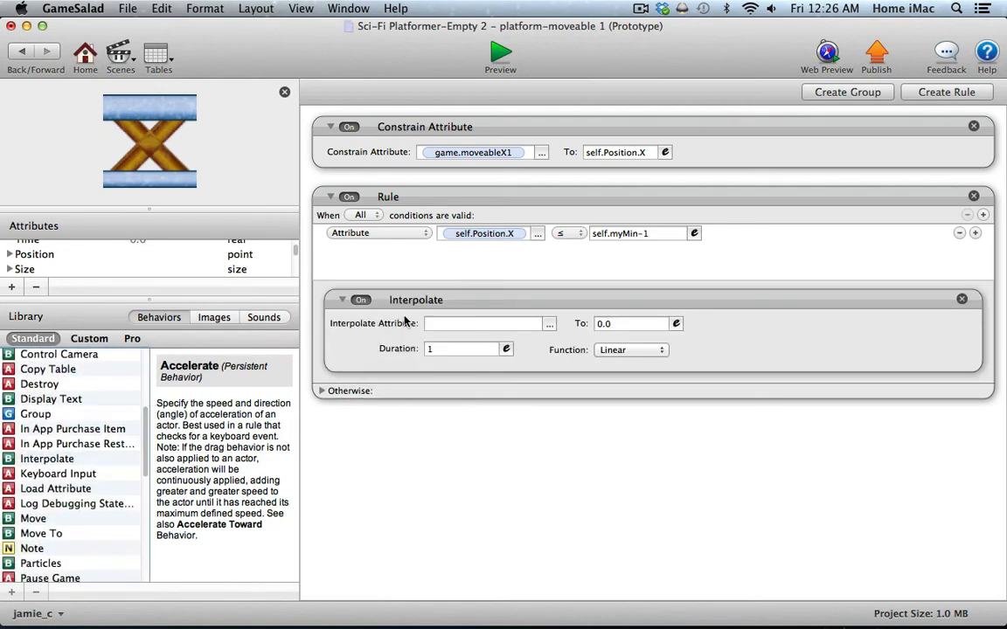
pyautogui.click(549, 326)
pyautogui.click(559, 364)
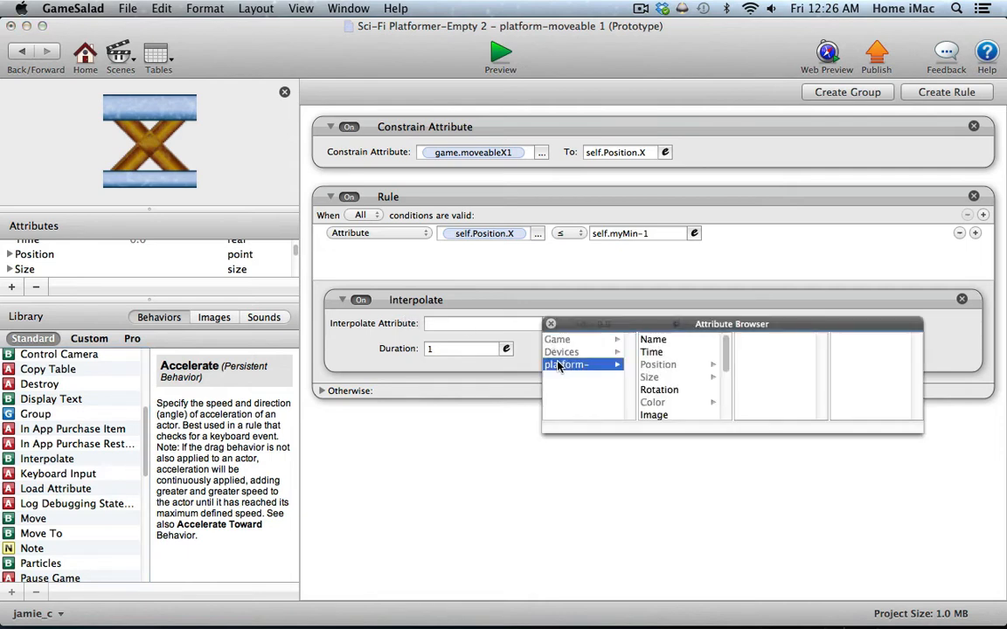
pyautogui.click(654, 364)
pyautogui.click(745, 340)
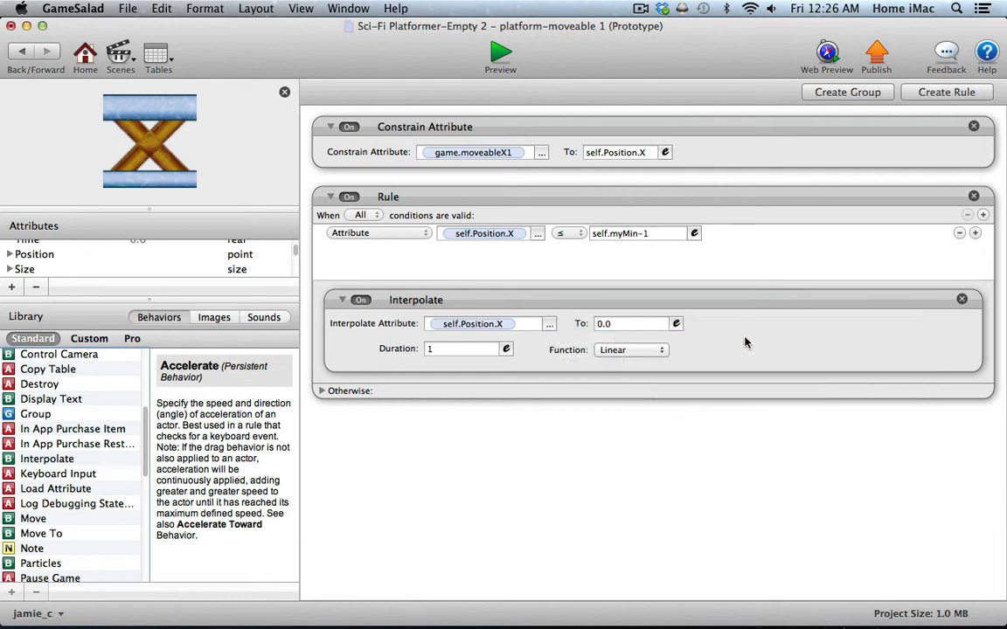
# - Set the target value of the Interpolate behavior to the actor's self.myMax attribute
pyautogui.click(676, 324)
pyautogui.click(606, 348)
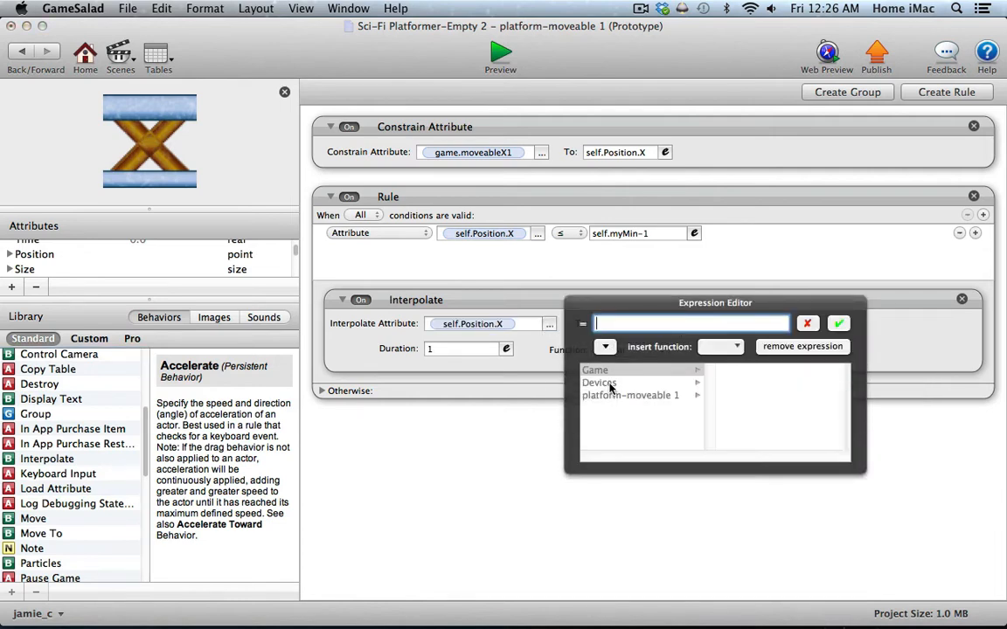
pyautogui.click(629, 395)
pyautogui.scroll(-4, 767, 406)
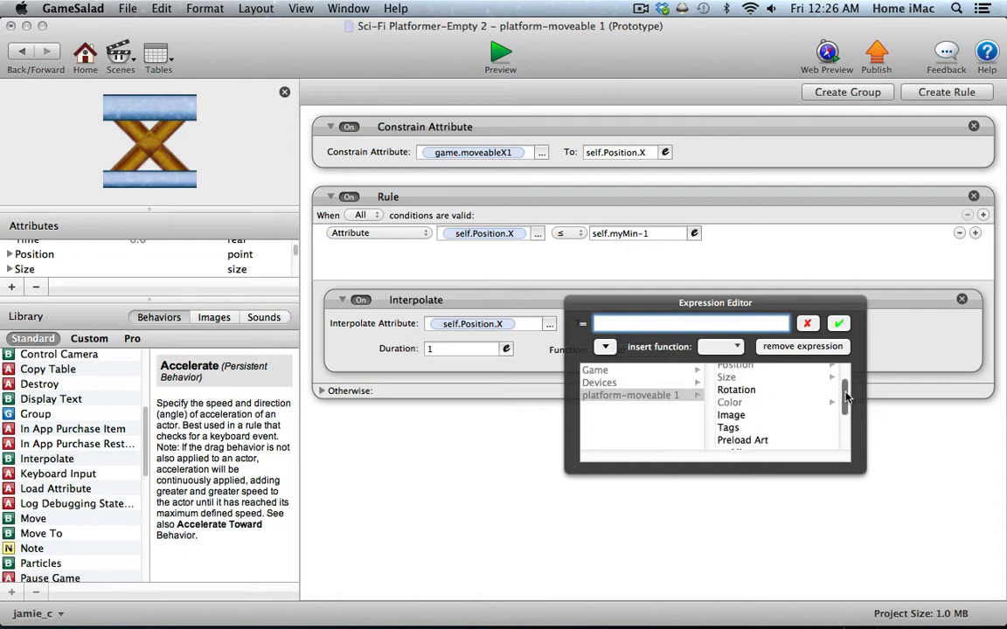
pyautogui.click(742, 416)
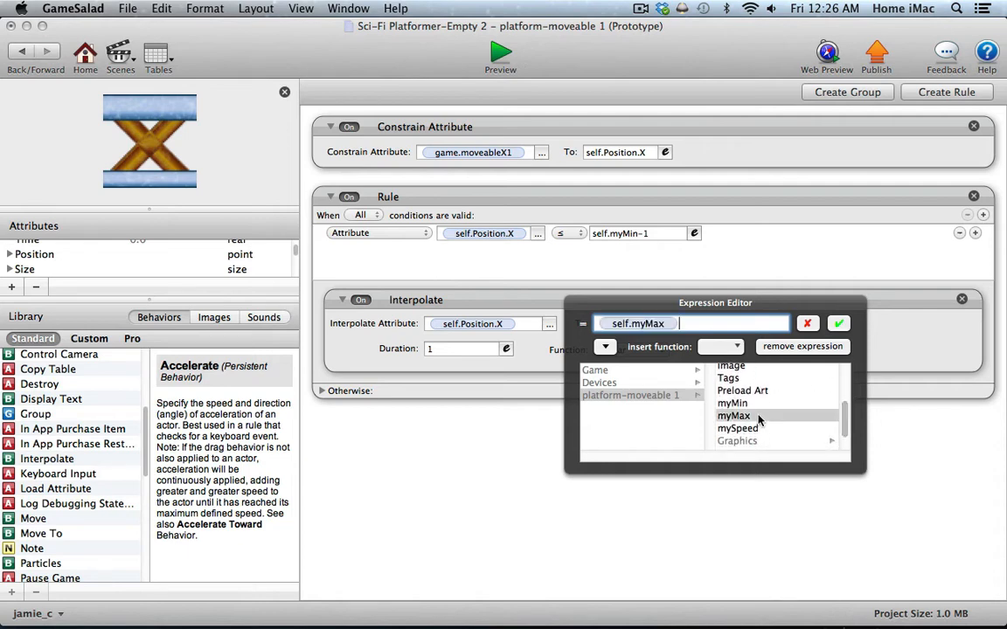
pyautogui.click(836, 324)
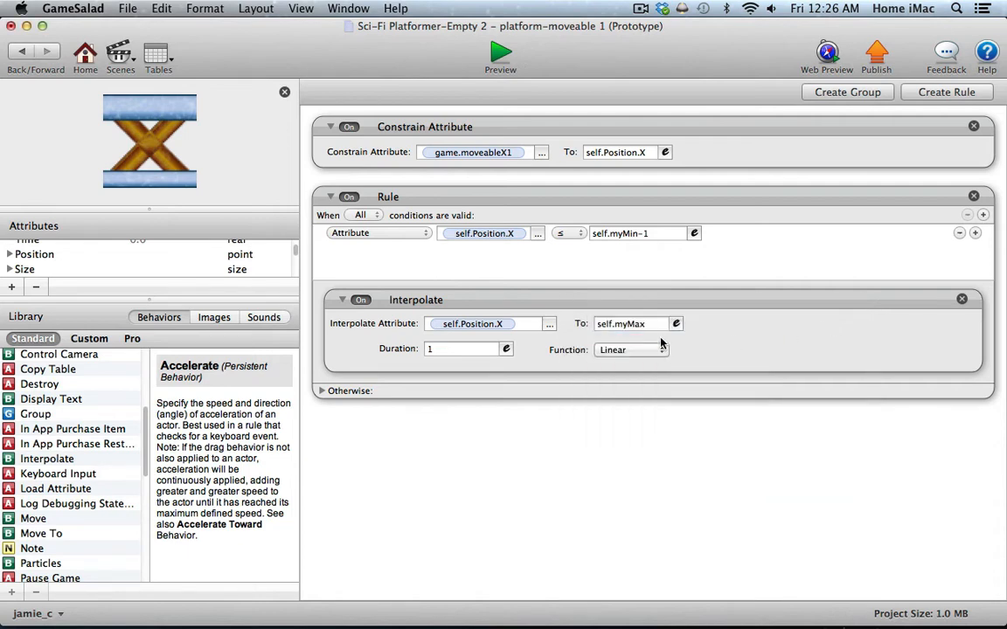
# - Set the duration of the Interpolate behavior to the actor's self.mySpeed attribute
pyautogui.click(506, 350)
pyautogui.click(436, 372)
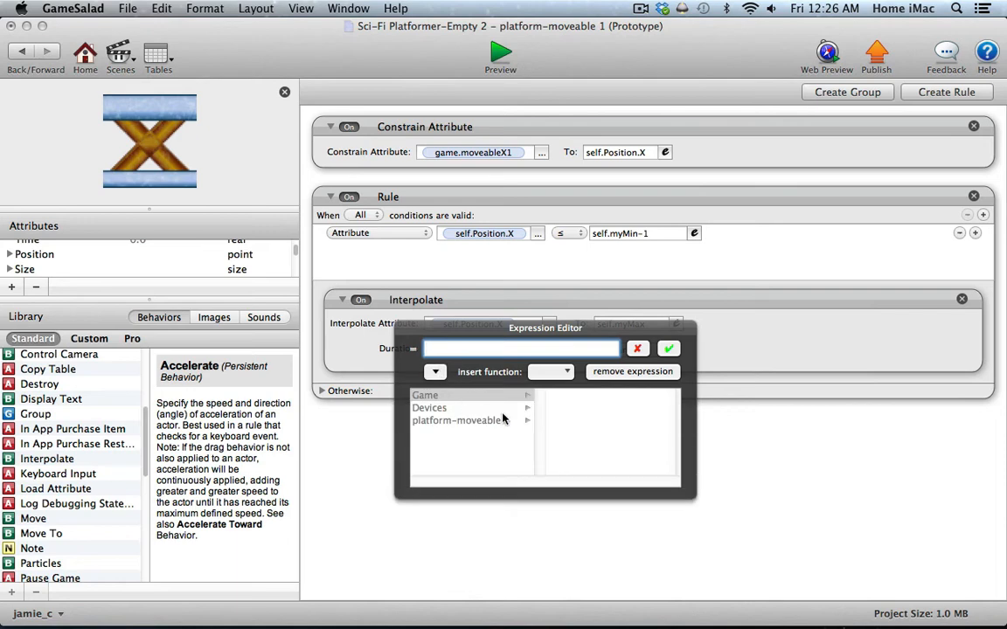
pyautogui.click(500, 420)
pyautogui.scroll(-1, 676, 423)
pyautogui.scroll(-4, 602, 397)
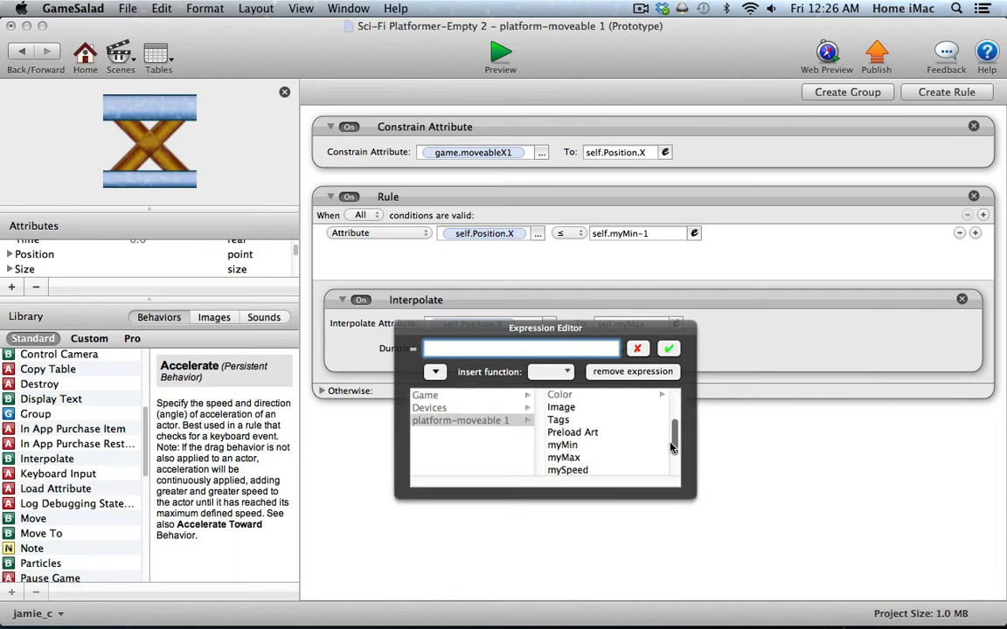
pyautogui.click(605, 472)
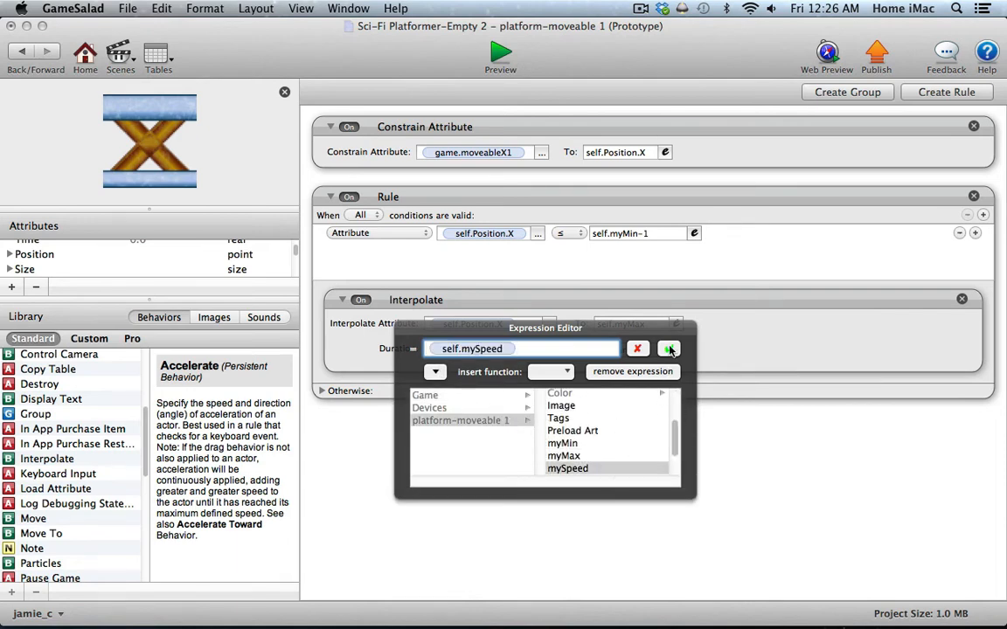
pyautogui.click(605, 316)
# - Rename the rule containing the Interpolate behavior as "move right"
pyautogui.doubleClick(386, 197)
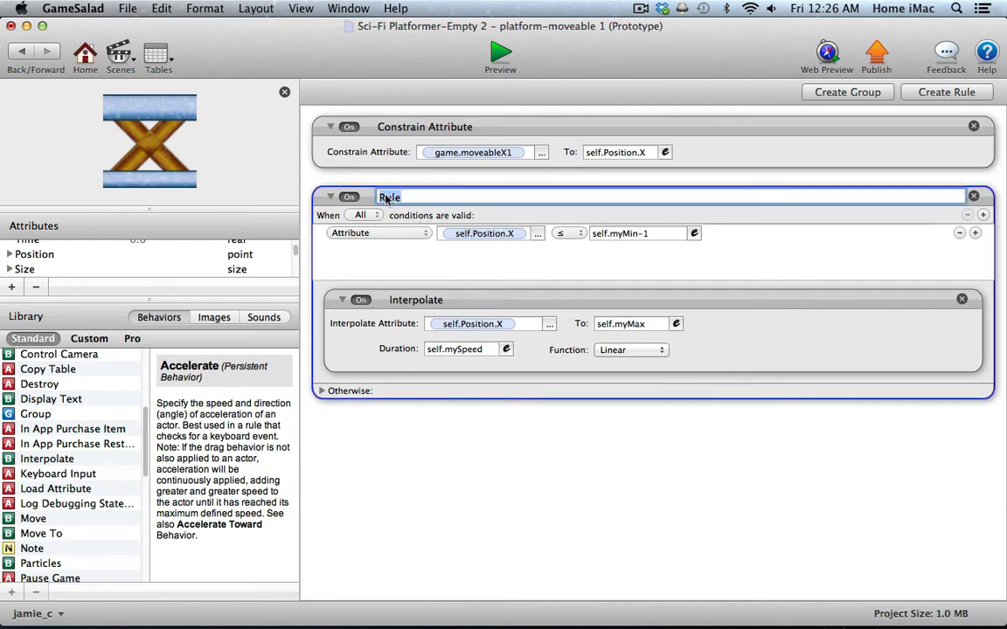
pyautogui.write('move right')
pyautogui.press('Return')
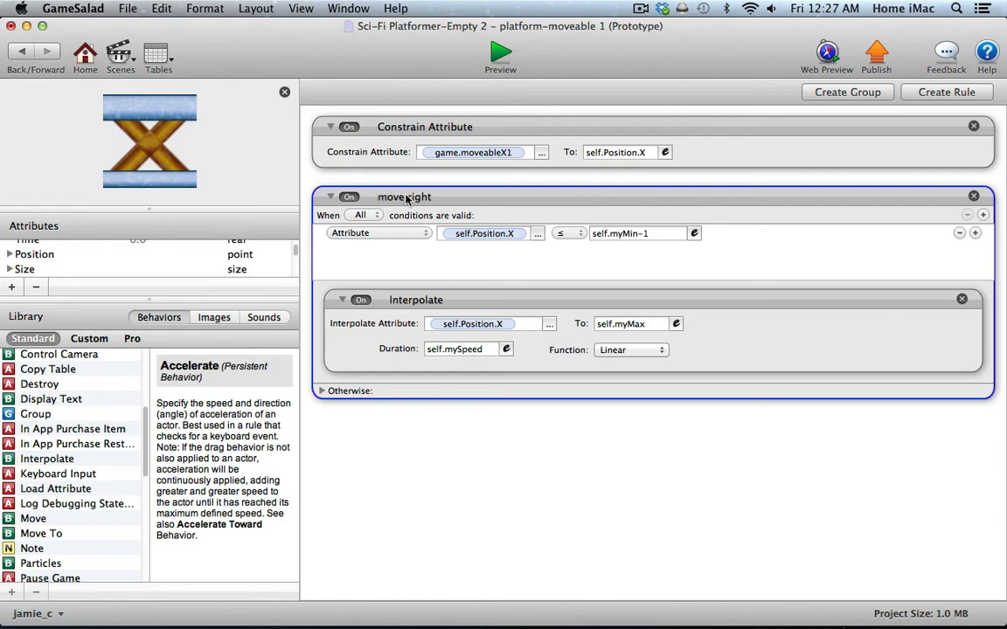
# - Duplicate the "move right" rule below the original and rename the copy "move left"
pyautogui.keyDown('alt'); pyautogui.moveTo(406, 199); pyautogui.dragTo(411, 398); pyautogui.keyUp('alt')
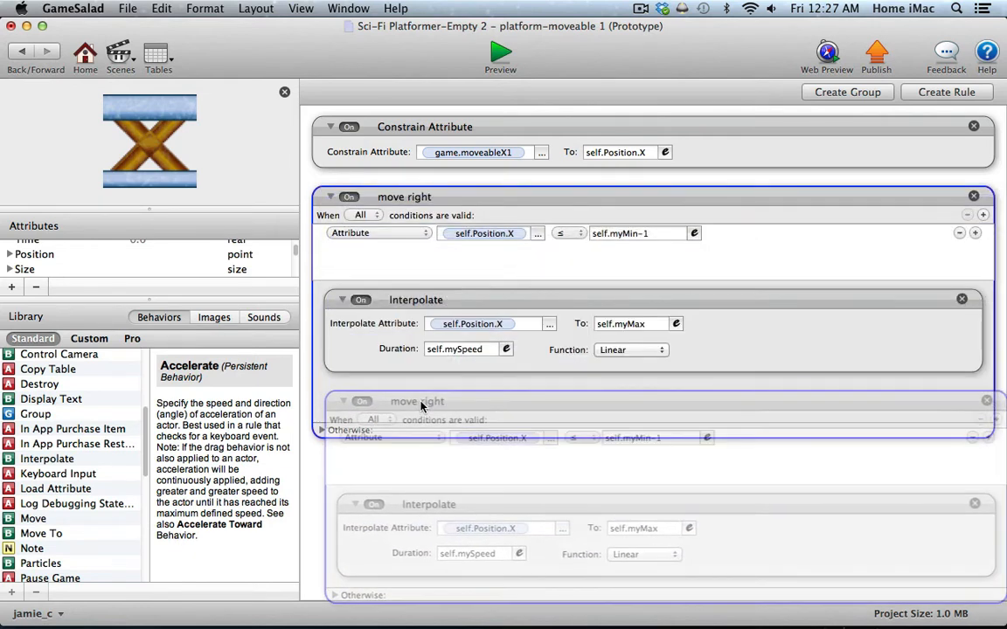
pyautogui.doubleClick(421, 387)
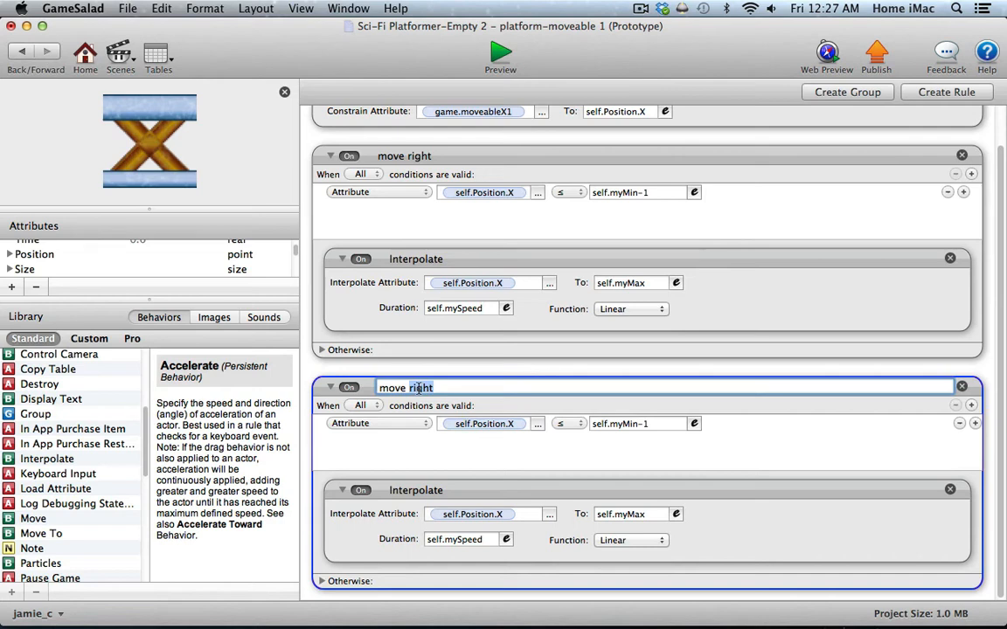
pyautogui.write('left')
pyautogui.press('Return')
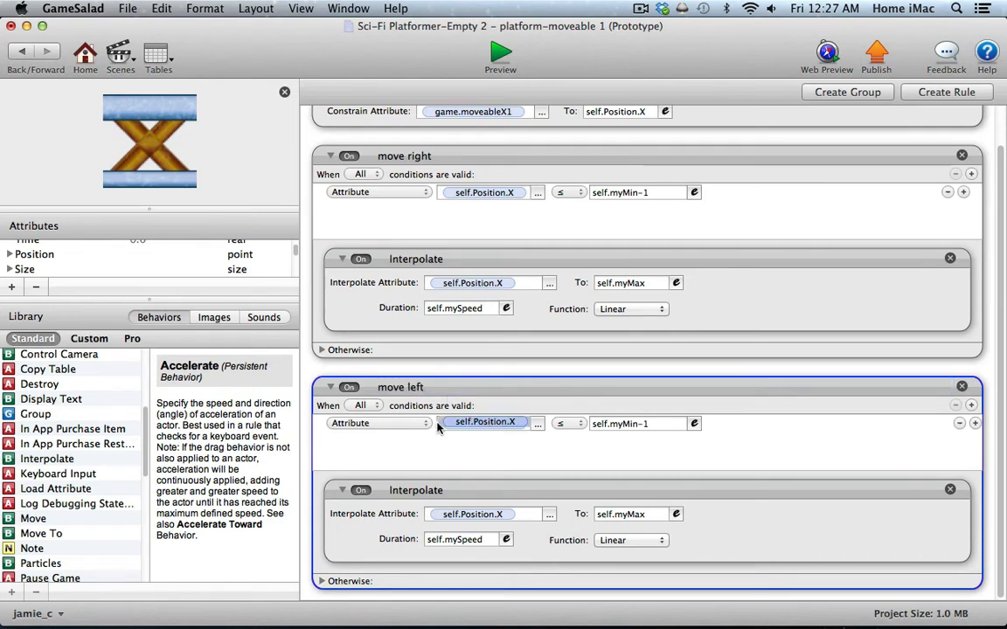
# - Change the comparison operator in the "move left" rule's self.Position.X condition to ≥
pyautogui.click(466, 425)
pyautogui.click(566, 423)
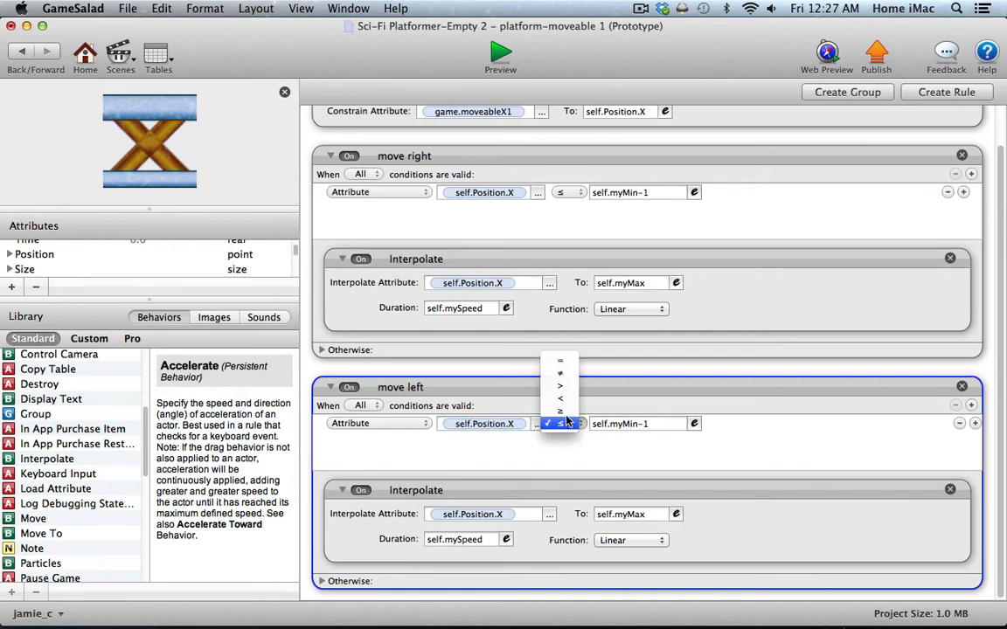
pyautogui.click(566, 412)
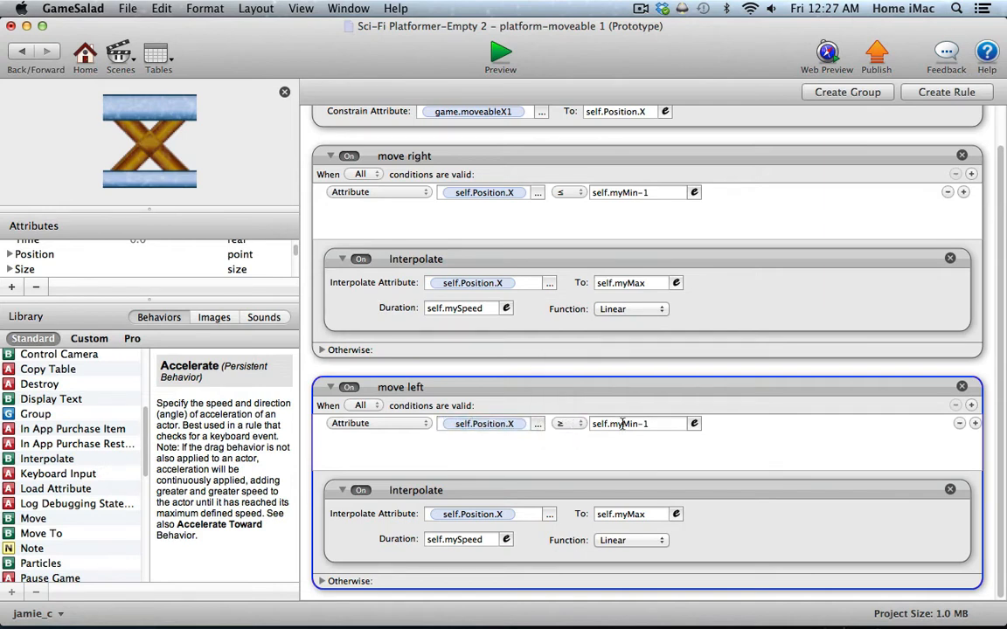
# - Set the comparison value in the "move left" rule's self.Position.X condition to self.myMax+1
pyautogui.click(695, 425)
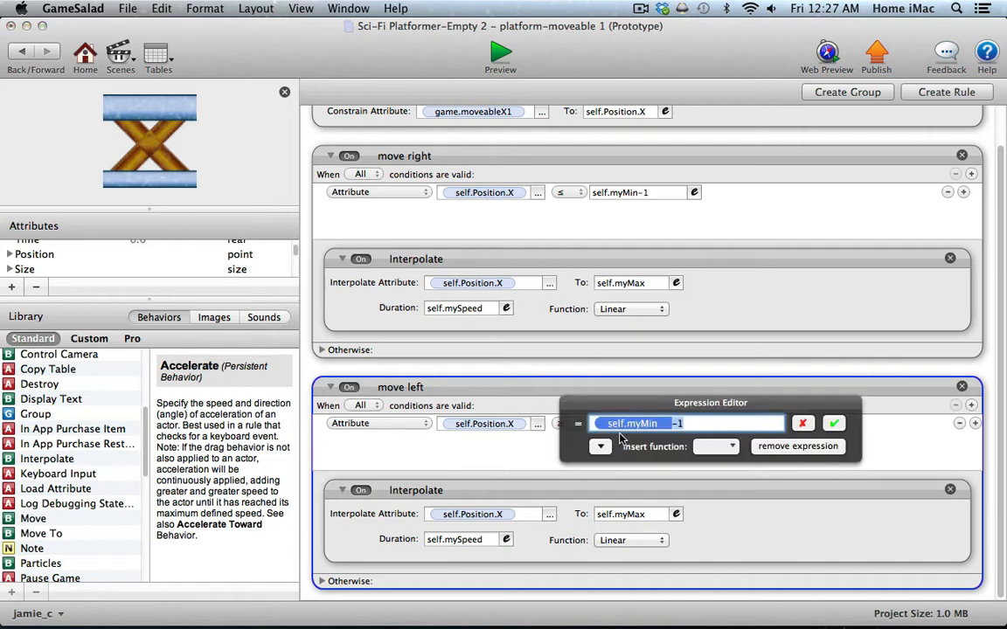
pyautogui.click(695, 423)
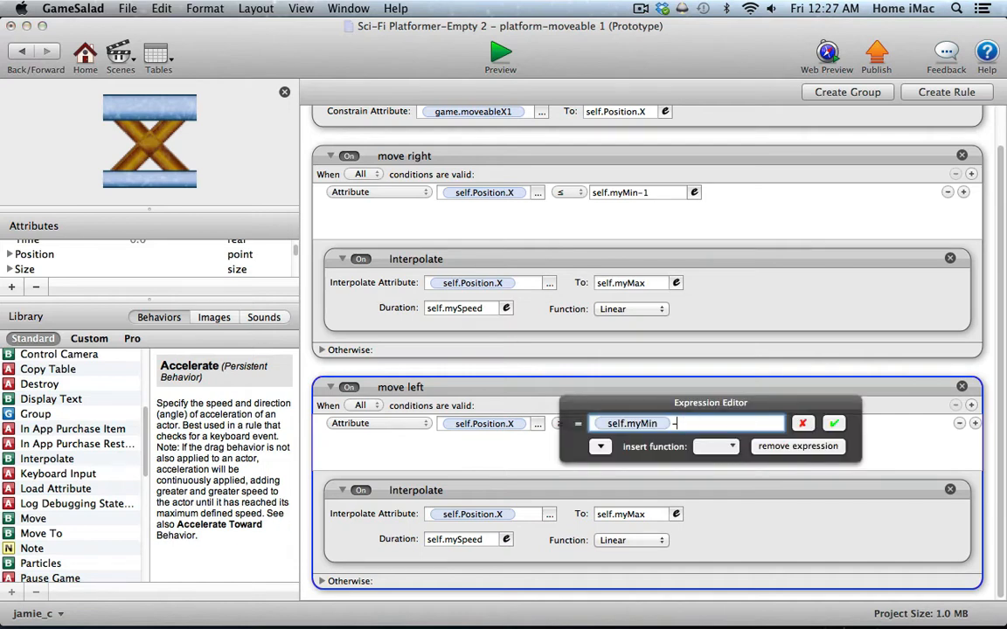
pyautogui.press('BackSpace')
pyautogui.press('BackSpace')
pyautogui.press('BackSpace')
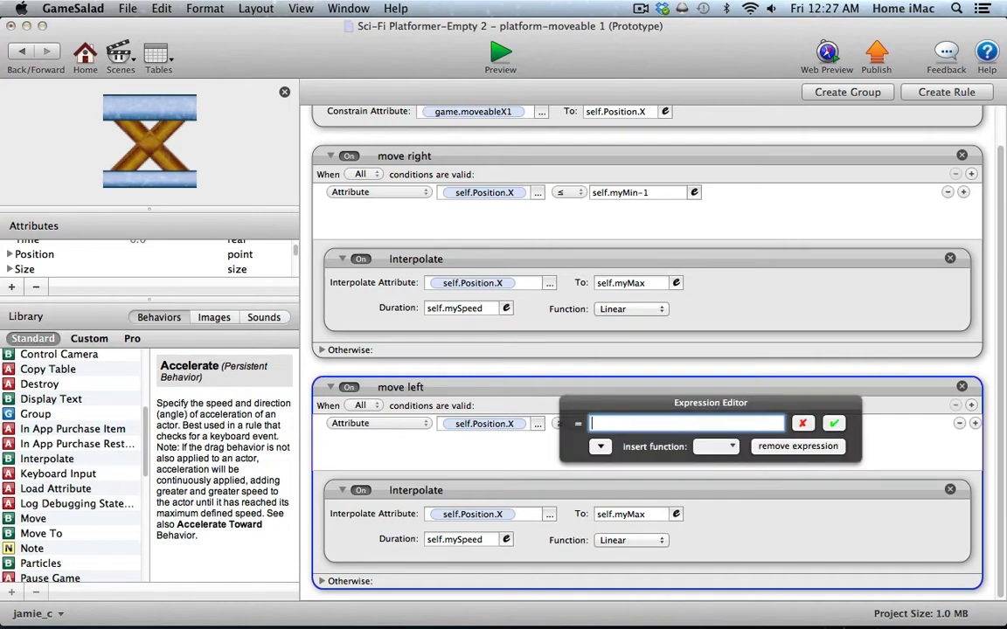
pyautogui.click(600, 447)
pyautogui.click(609, 496)
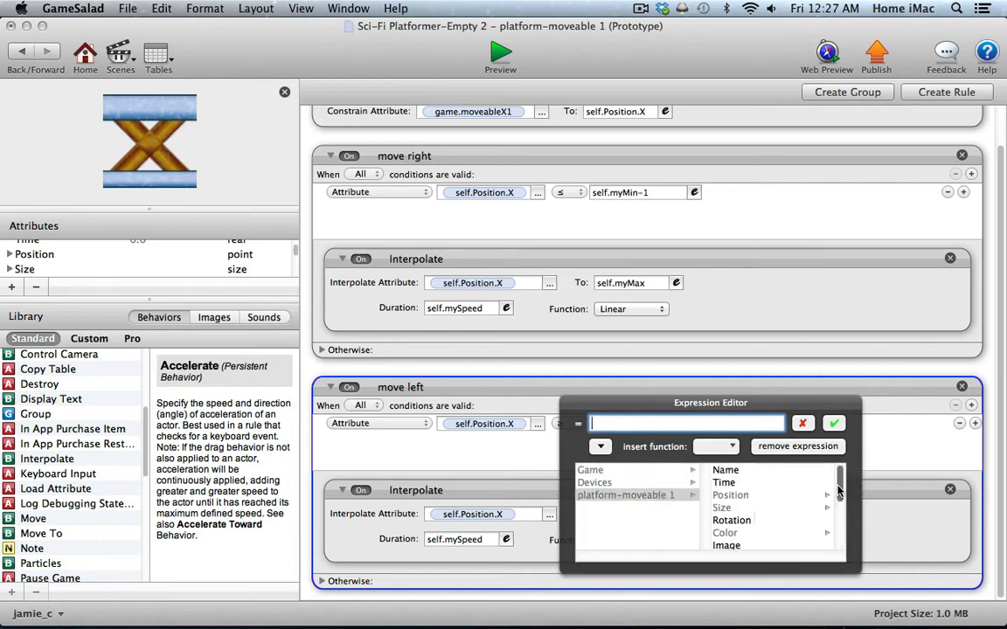
pyautogui.scroll(-3, 787, 520)
pyautogui.click(729, 519)
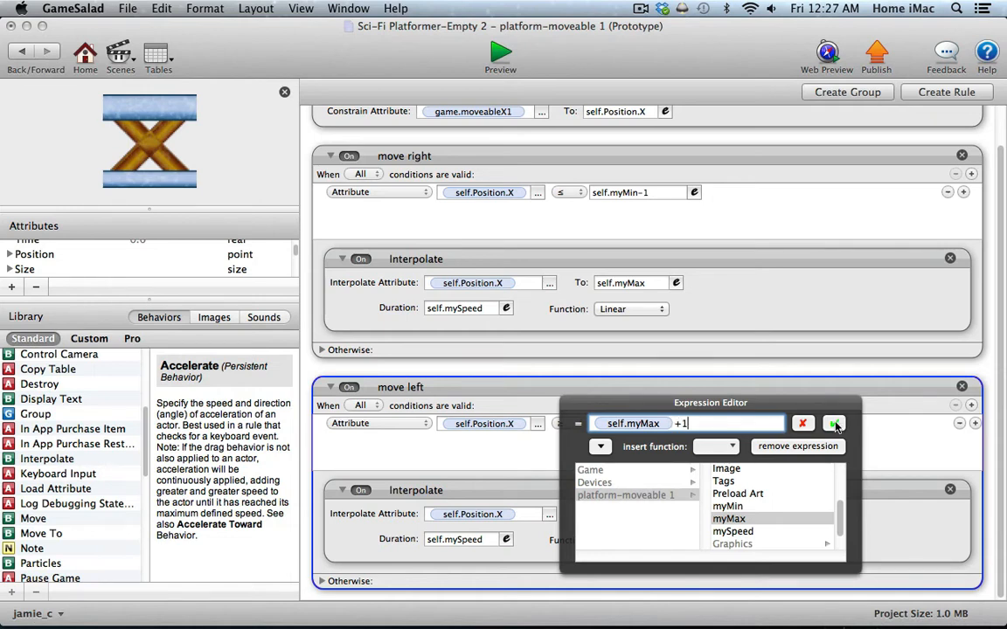
pyautogui.click(834, 424)
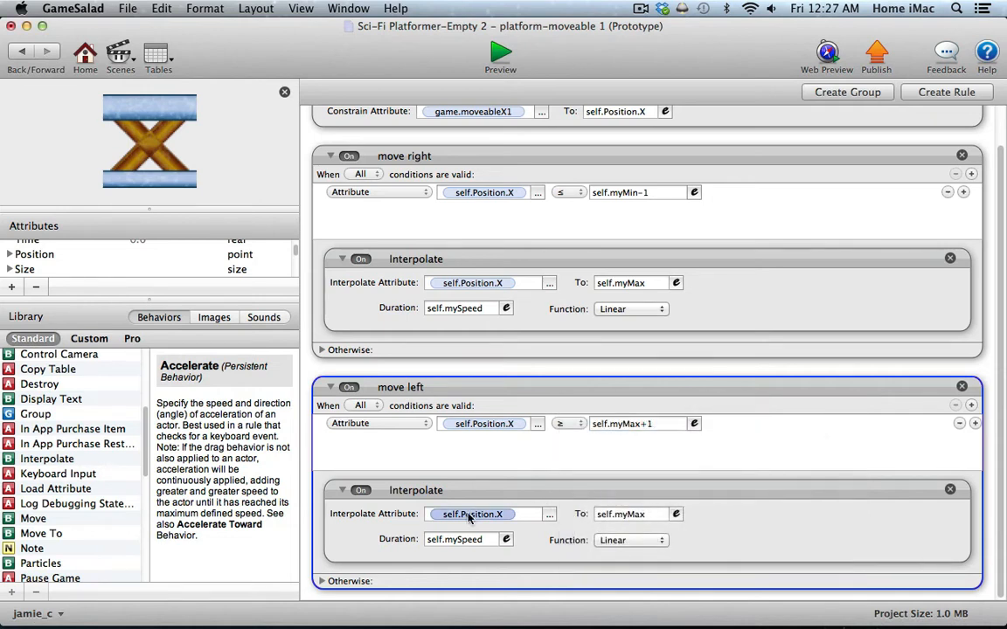
# - Set the target value of the Interpolate behavior in the "move left" rule to the actor's self.myMin attribute
pyautogui.click(675, 514)
pyautogui.click(606, 537)
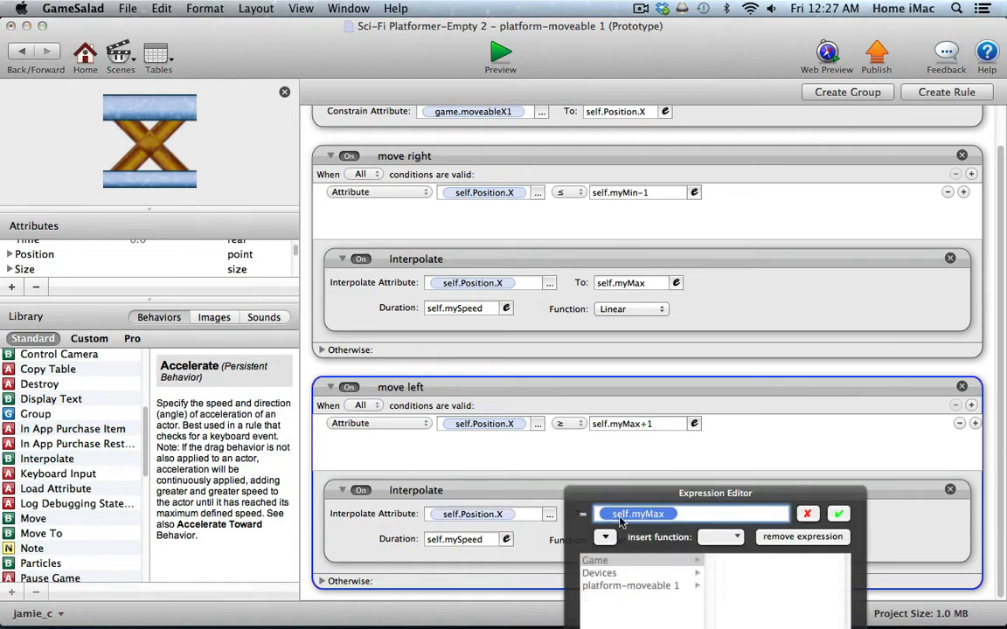
pyautogui.click(553, 517)
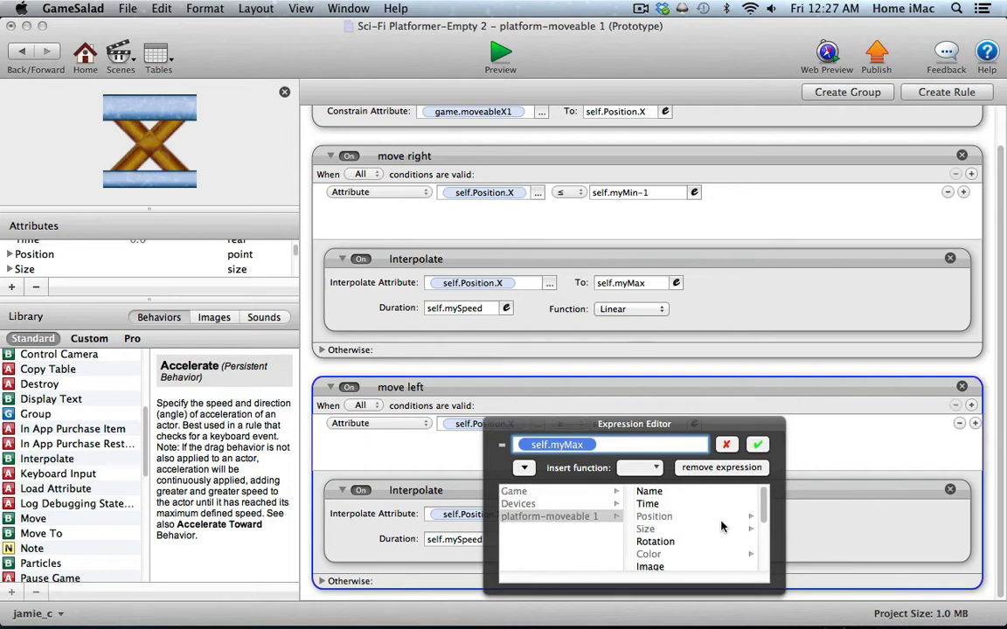
pyautogui.scroll(-5, 672, 533)
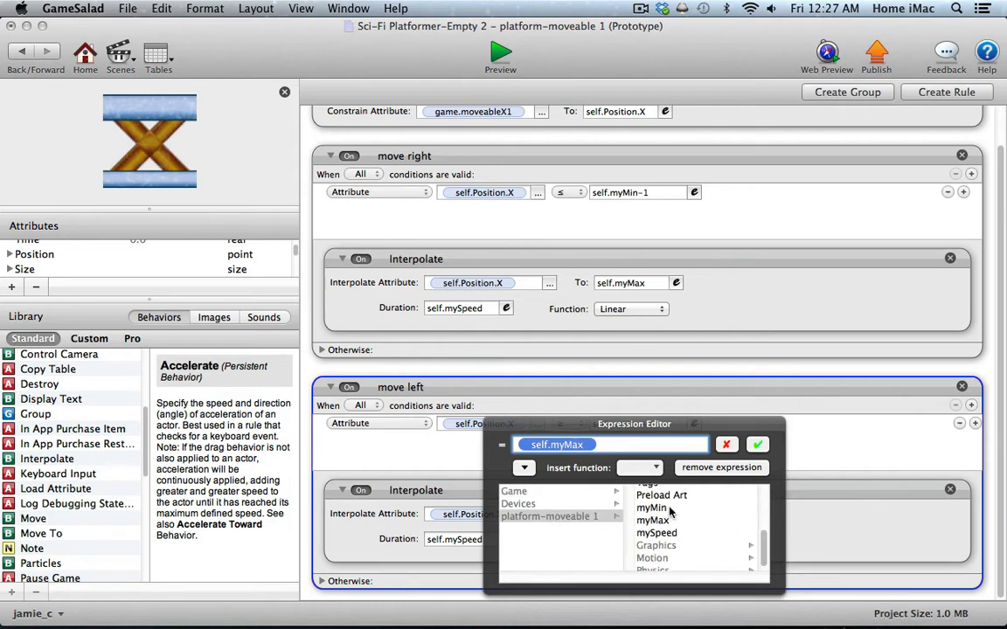
pyautogui.click(669, 508)
pyautogui.click(757, 445)
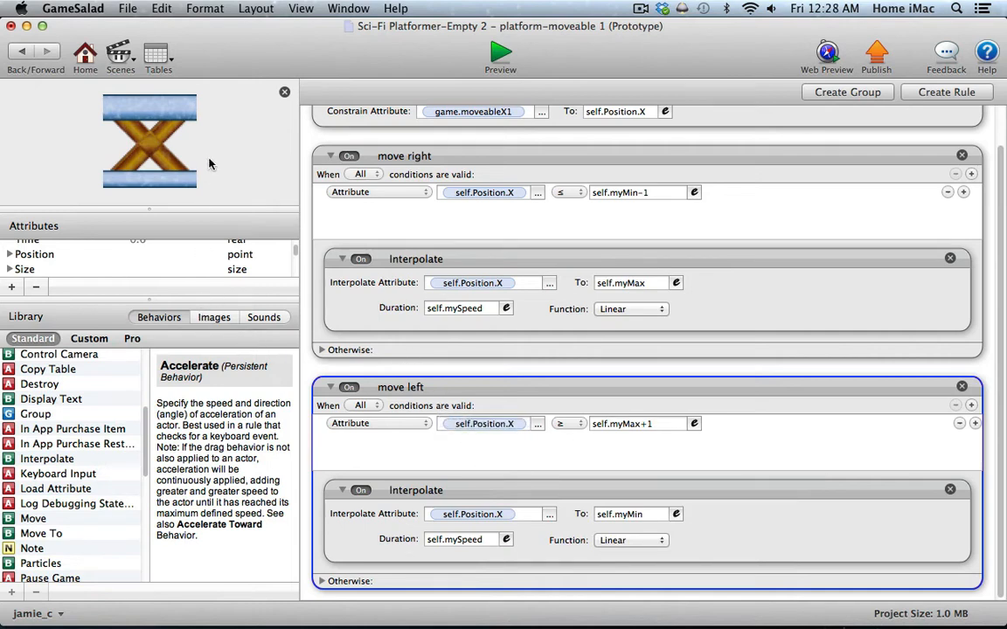
# - Place a platform-moveable 1 actor in the Level 02 scene over the green pool, flush against the block below the green pickup
pyautogui.click(25, 56)
pyautogui.scroll(-5, 301, 269)
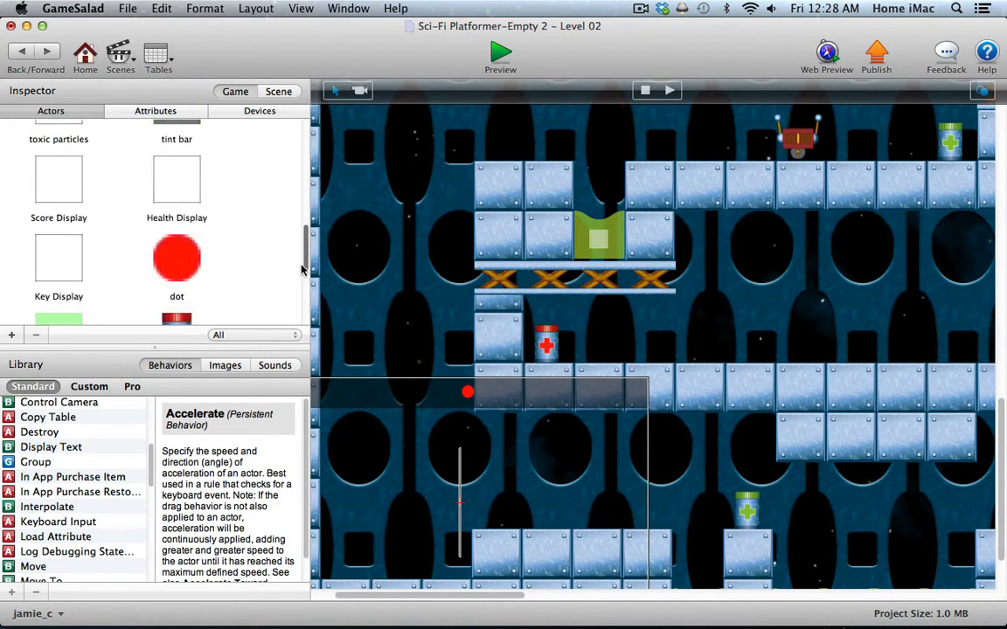
pyautogui.scroll(-3, 302, 269)
pyautogui.moveTo(56, 262); pyautogui.dragTo(843, 563)
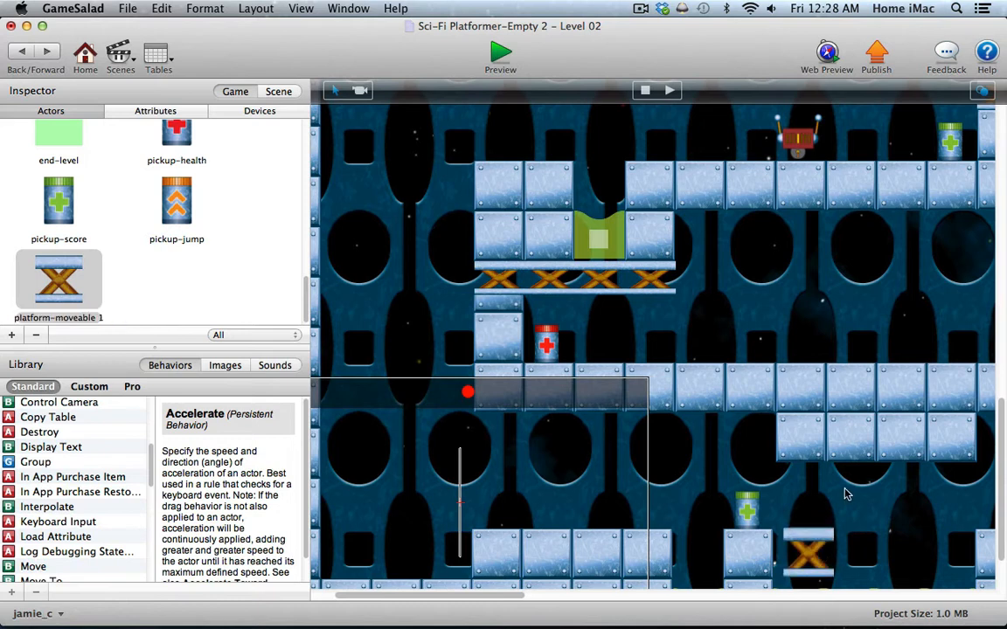
pyautogui.scroll(-3, 845, 494)
pyautogui.moveTo(512, 597); pyautogui.dragTo(617, 597)
pyautogui.click(483, 469)
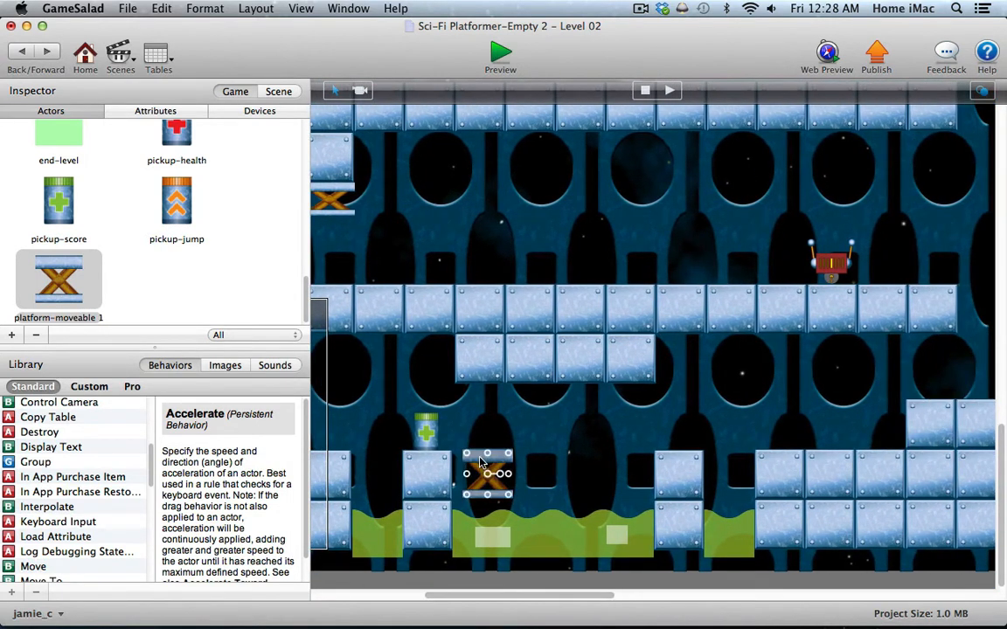
pyautogui.moveTo(480, 462); pyautogui.dragTo(466, 462)
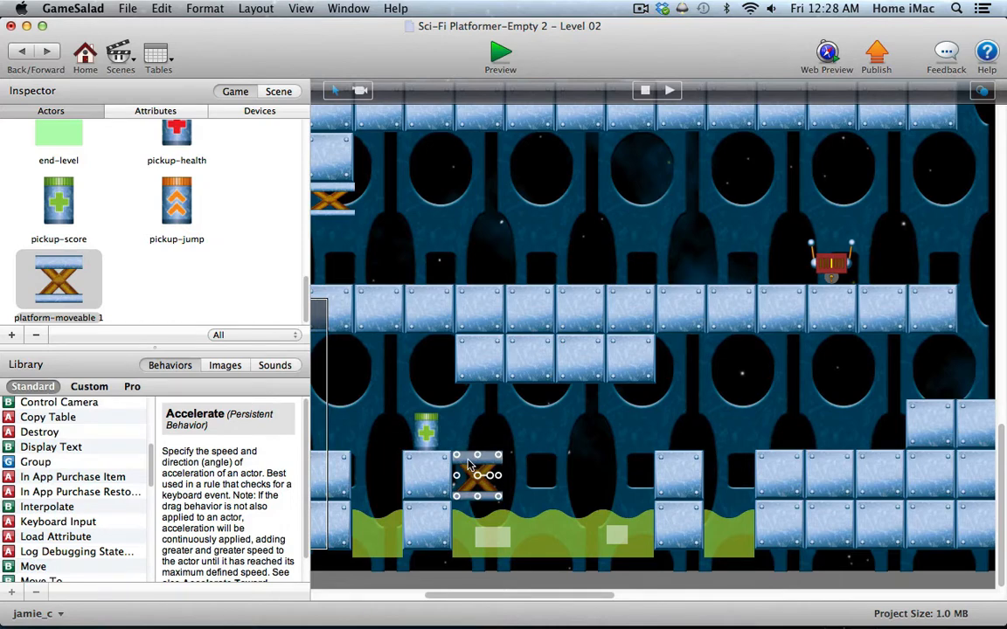
# - Open the placed platform instance, check its X position and set its myMin attribute to 670
pyautogui.doubleClick(469, 463)
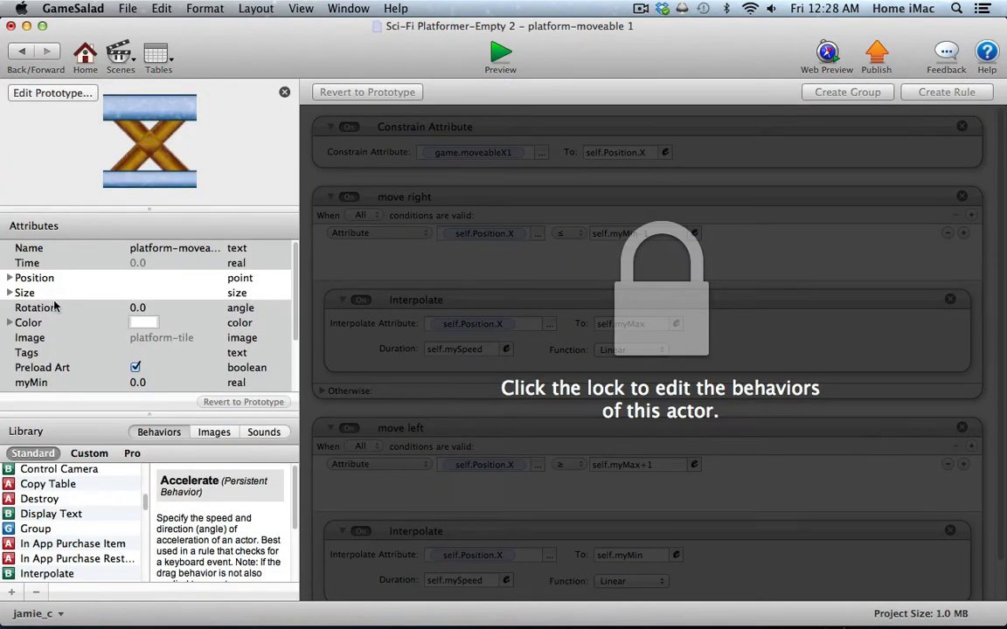
pyautogui.click(10, 278)
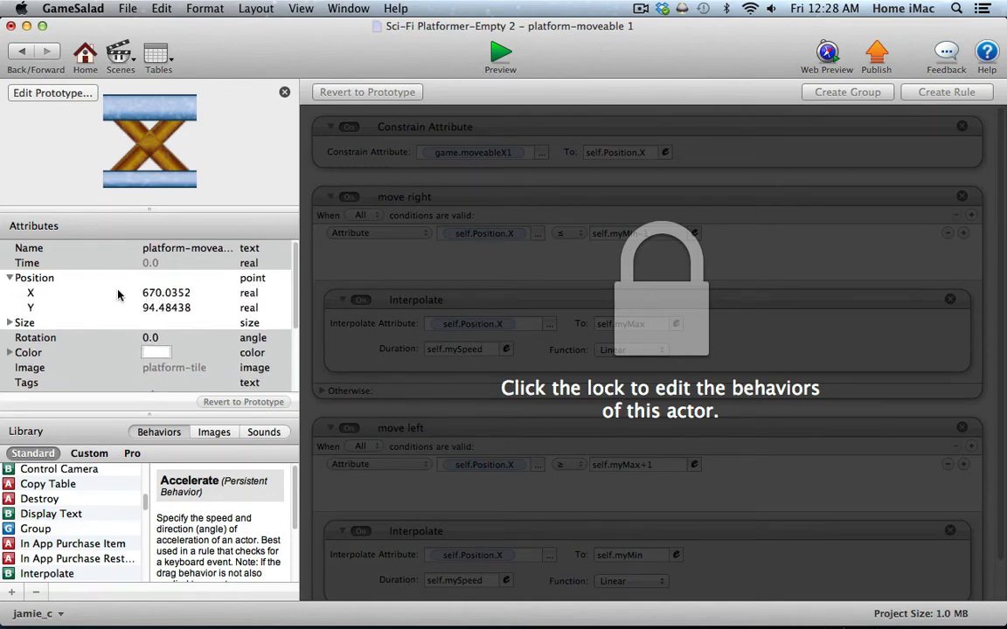
pyautogui.click(10, 278)
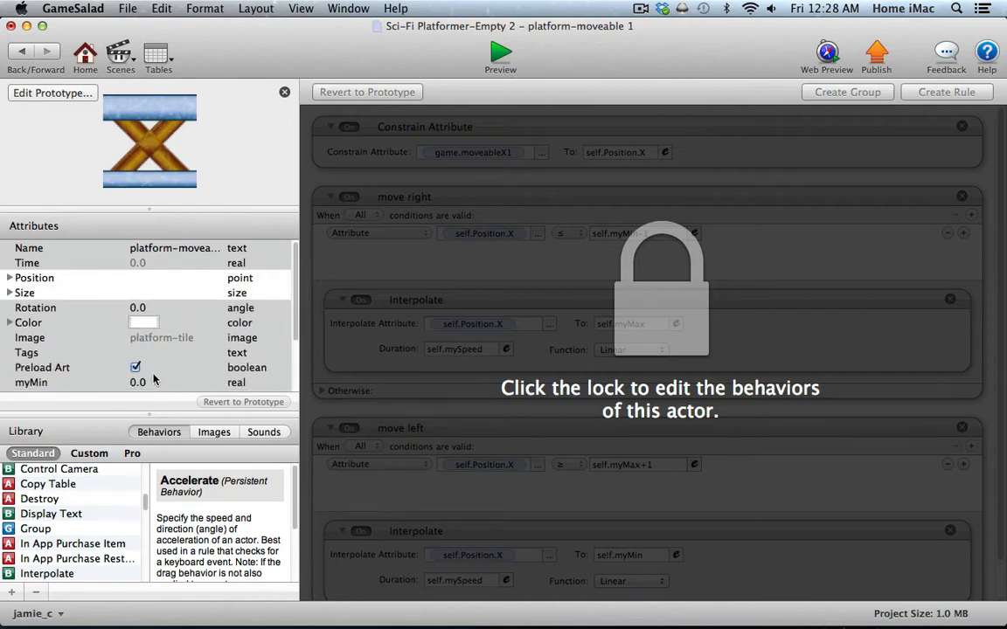
pyautogui.scroll(-2, 291, 341)
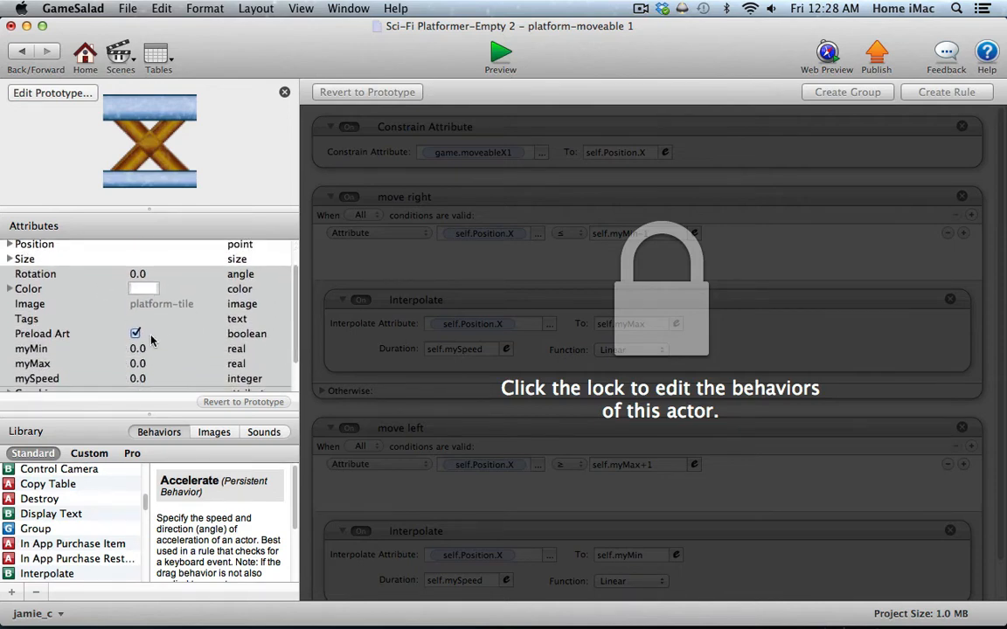
pyautogui.doubleClick(137, 348)
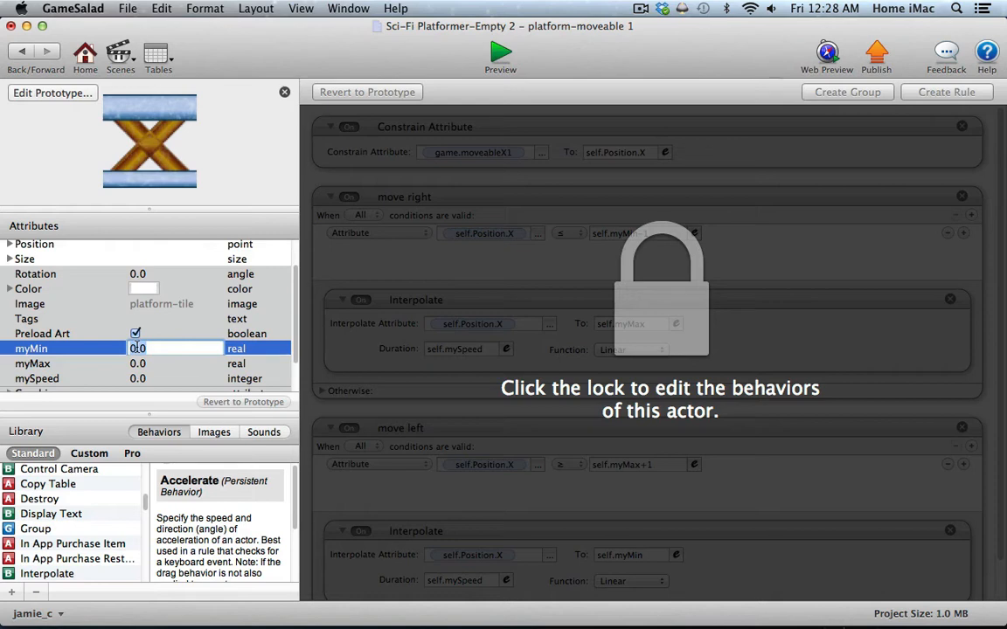
pyautogui.write('670')
pyautogui.press('Tab')
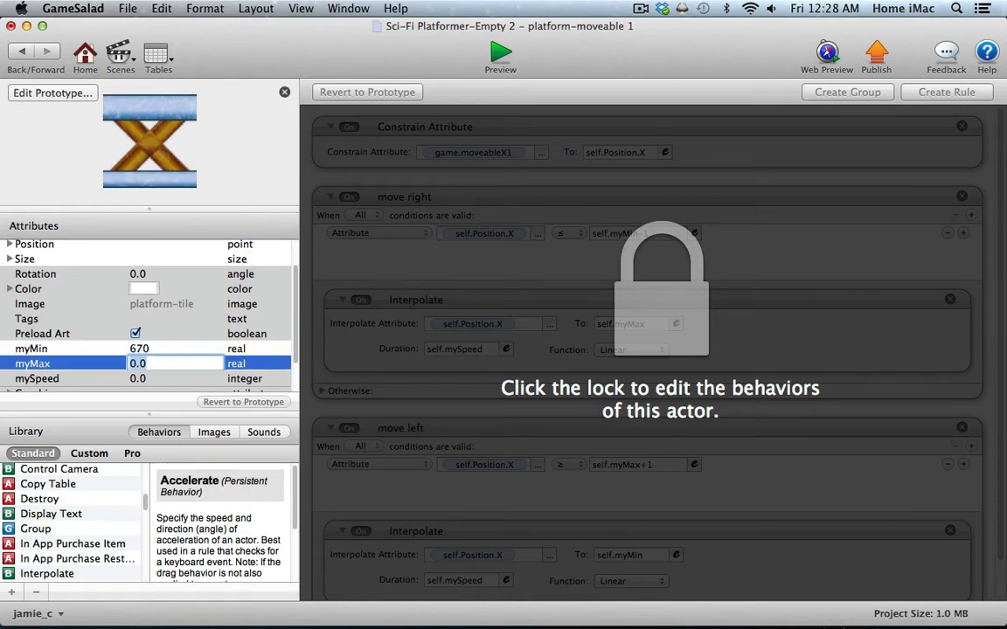
# - Return to the scene and move the platform across the gap to its right end, at X about 862
pyautogui.click(18, 52)
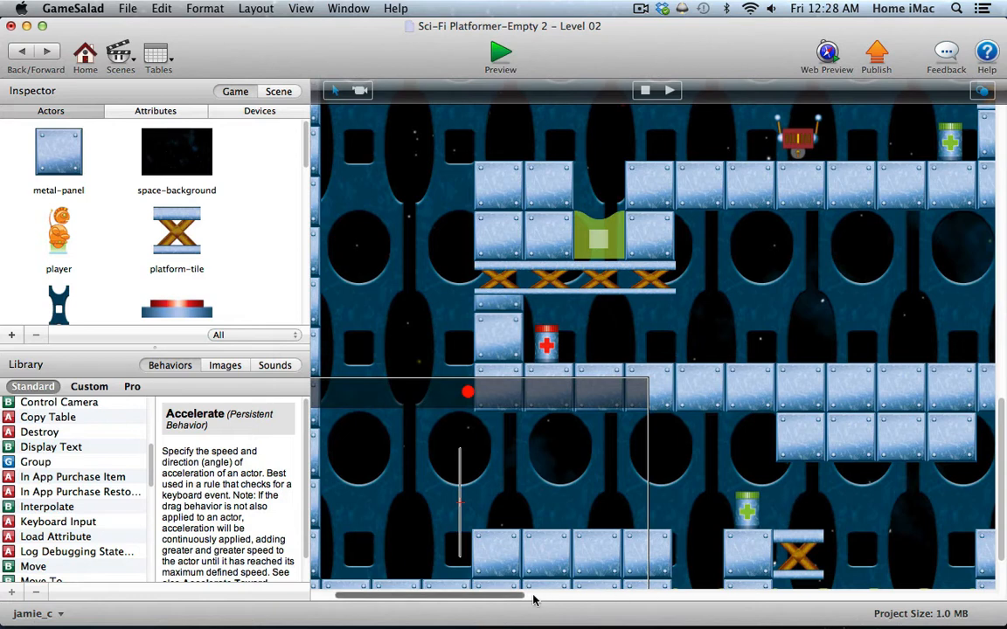
pyautogui.moveTo(531, 596); pyautogui.dragTo(588, 596)
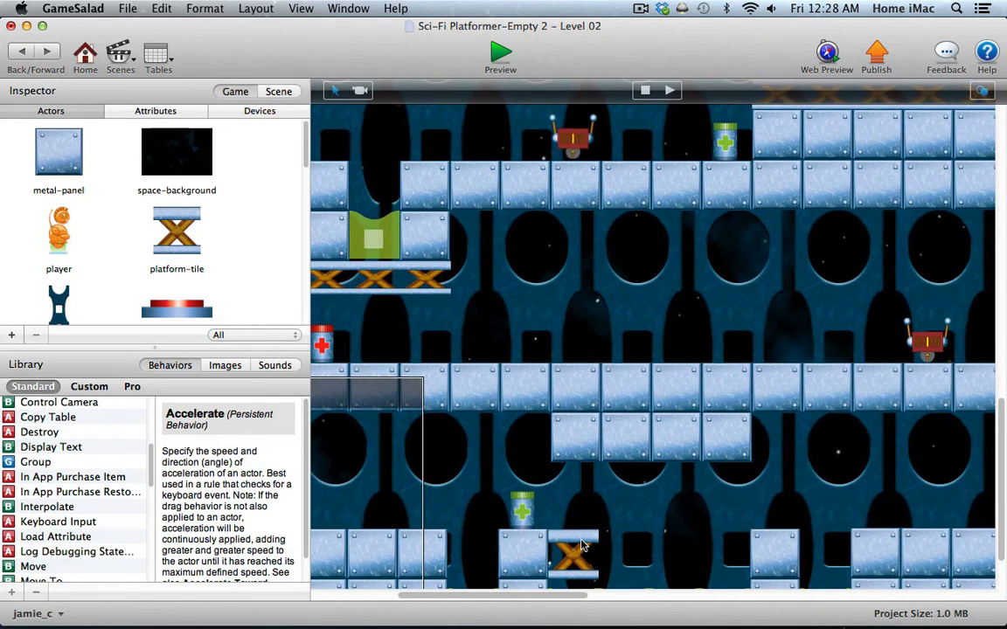
pyautogui.moveTo(583, 545); pyautogui.dragTo(717, 544)
# - Open the moved platform instance, check its X position, and set myMax to 861 and mySpeed to 3
pyautogui.doubleClick(717, 544)
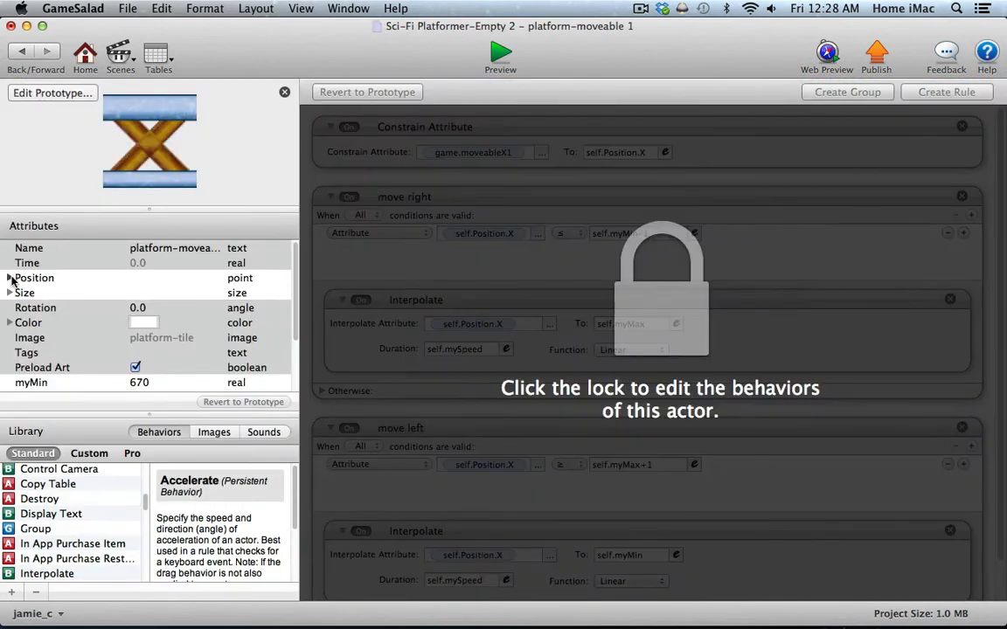
pyautogui.click(10, 278)
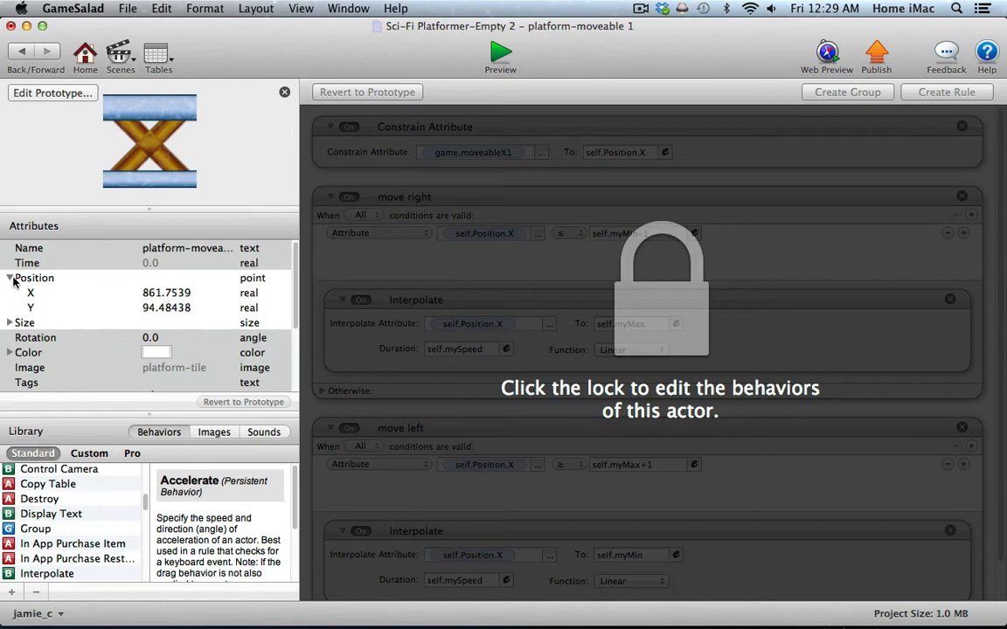
pyautogui.click(10, 278)
pyautogui.scroll(-3, 288, 353)
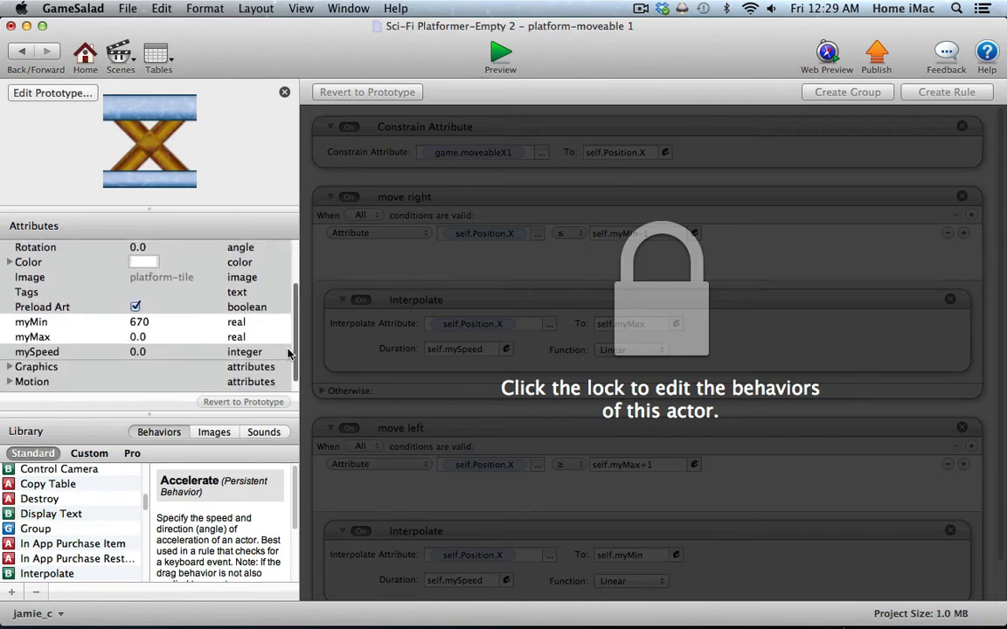
pyautogui.doubleClick(137, 336)
pyautogui.write('861')
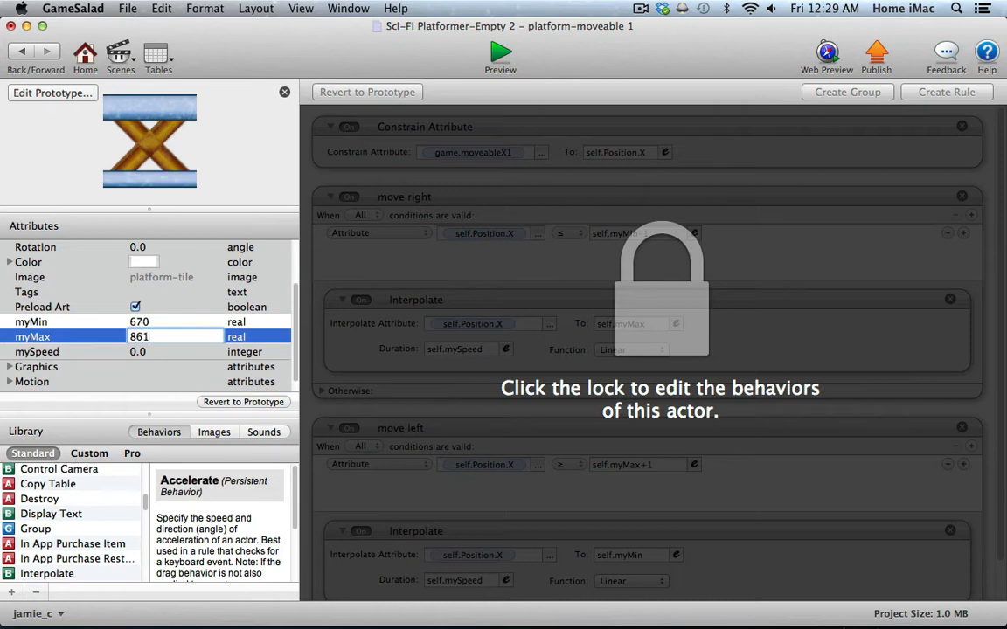
pyautogui.press('Tab')
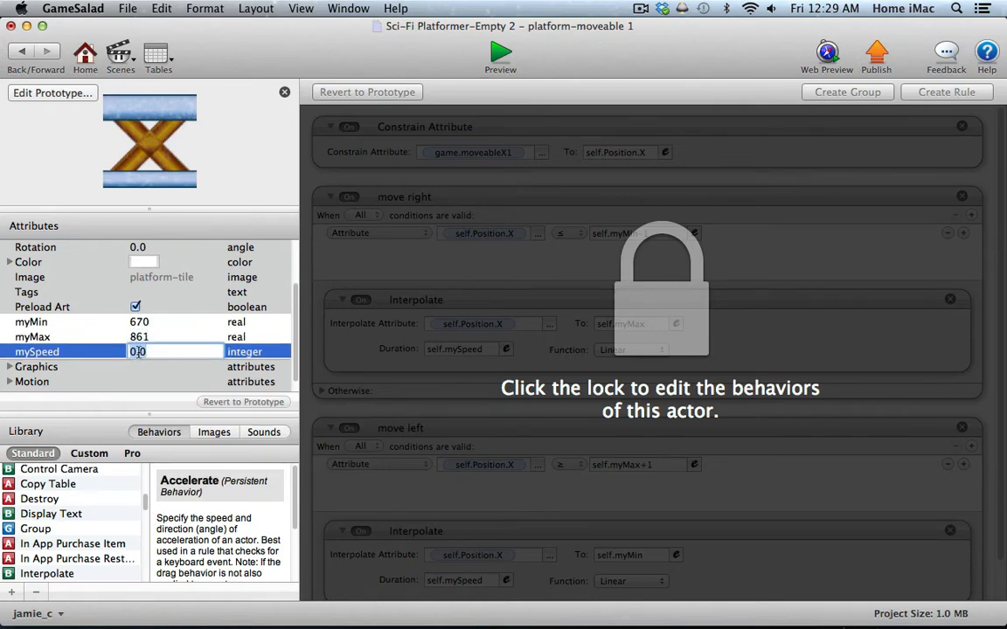
pyautogui.write('3')
pyautogui.press('Return')
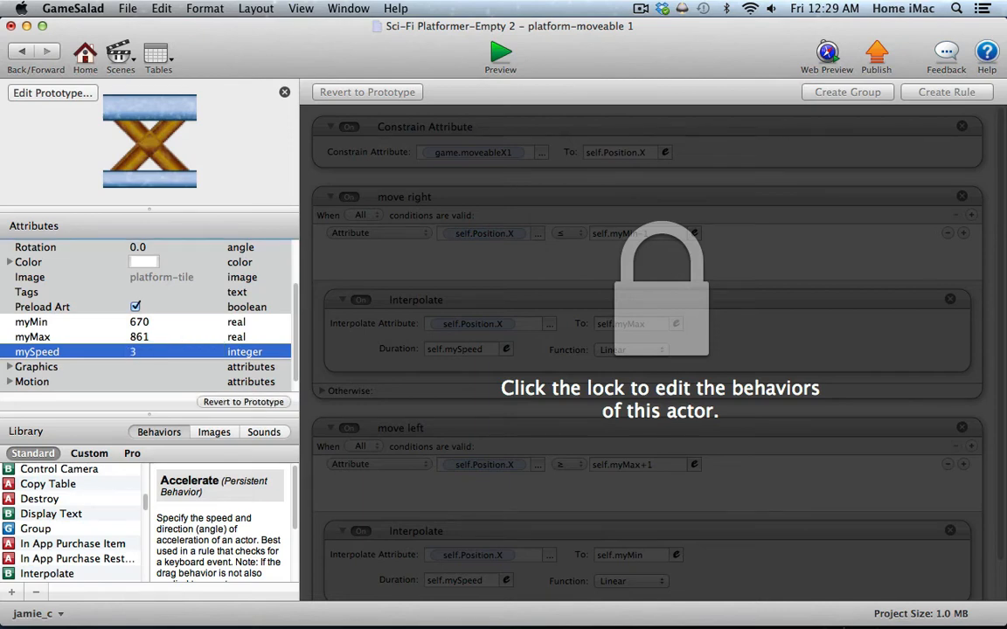
# - Create a group named "moveable platforms" in the player actor, placed directly below "Keep track of my X and Y location"
pyautogui.click(22, 52)
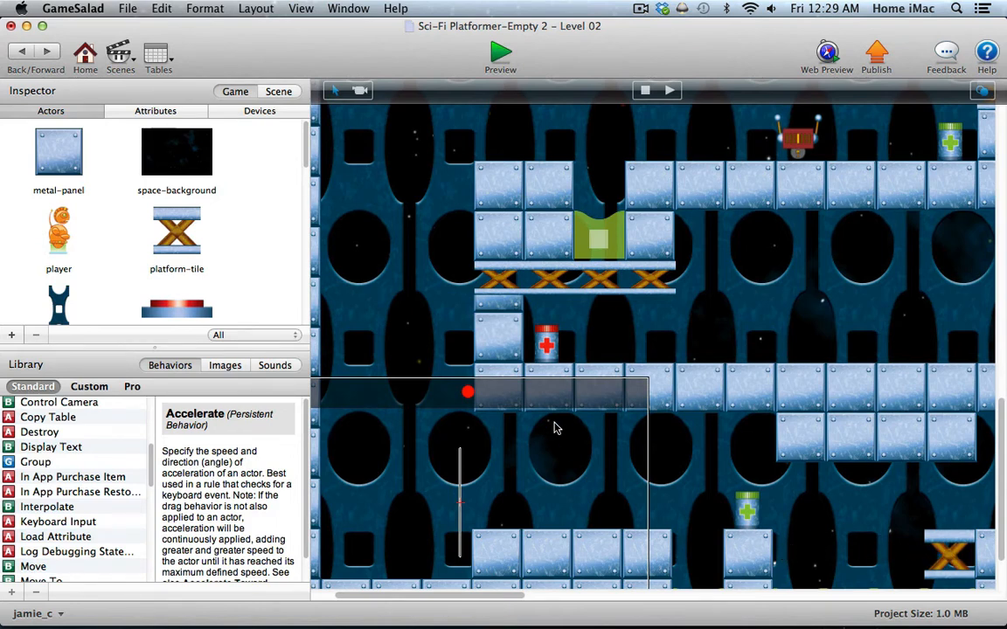
pyautogui.doubleClick(60, 235)
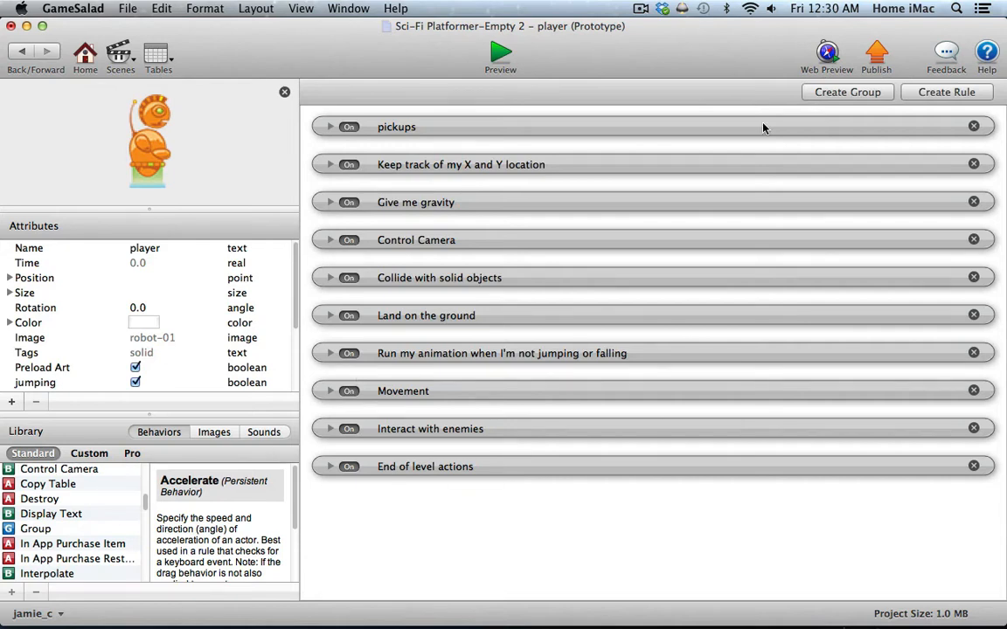
pyautogui.click(841, 94)
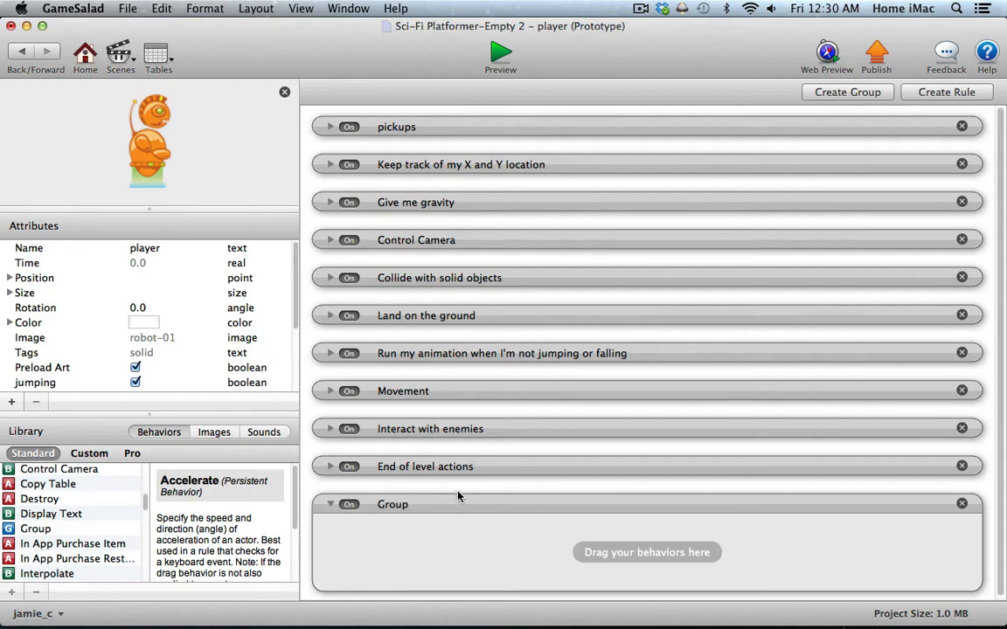
pyautogui.moveTo(457, 497); pyautogui.dragTo(473, 197)
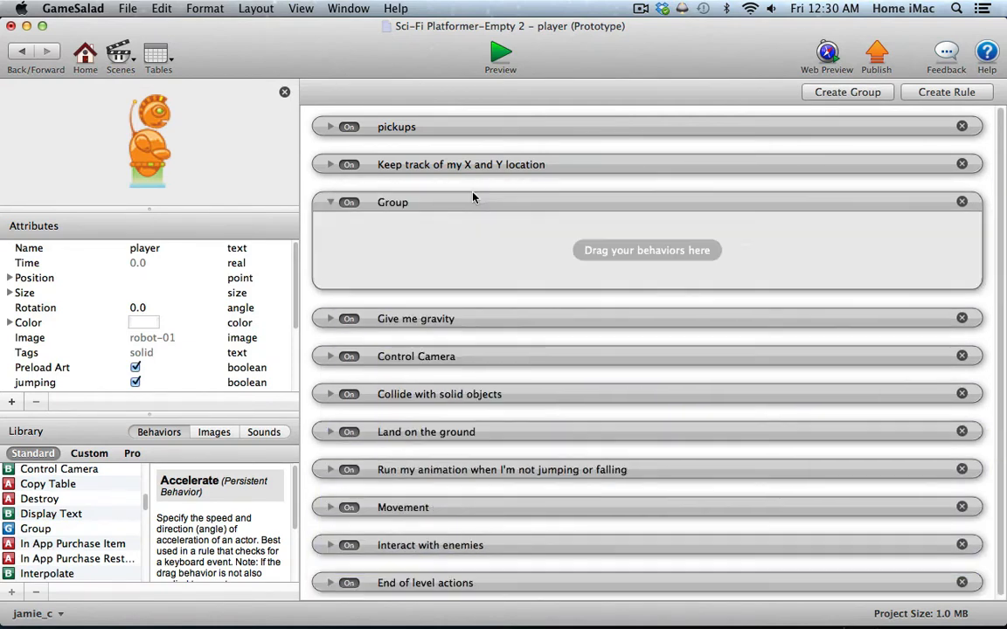
pyautogui.click(392, 203)
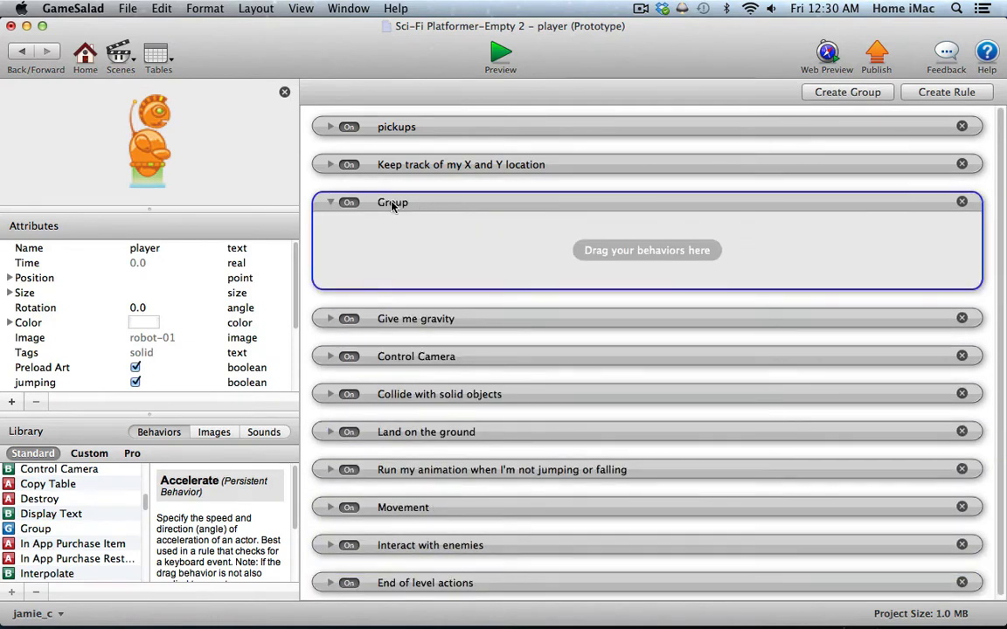
pyautogui.doubleClick(392, 203)
pyautogui.write('moveable platforms')
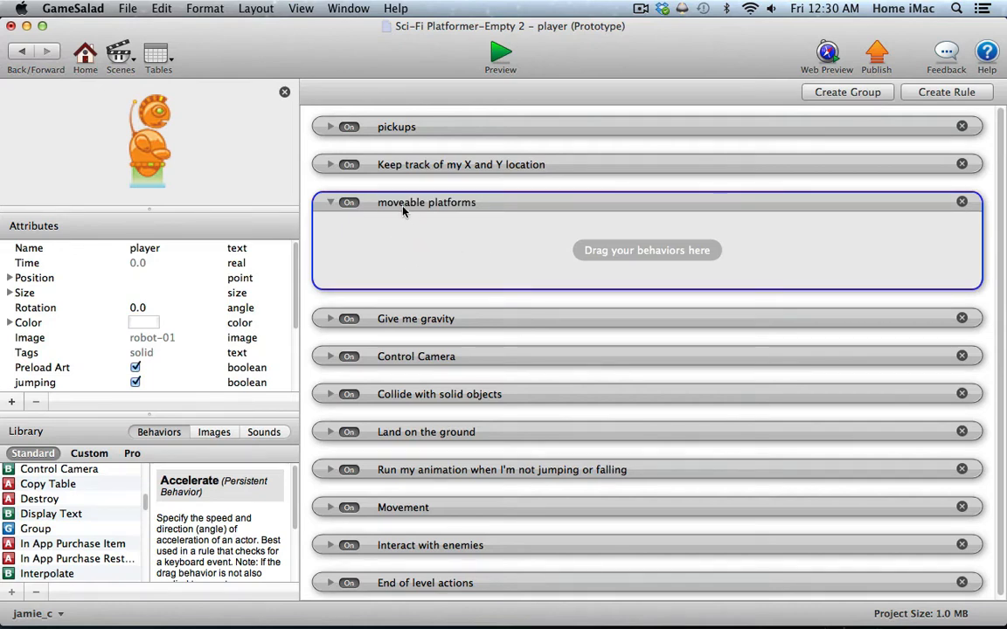
# - Enlarge the player's behavior library area by shrinking the attributes area above it
pyautogui.click(317, 169)
pyautogui.moveTo(261, 417); pyautogui.dragTo(262, 298)
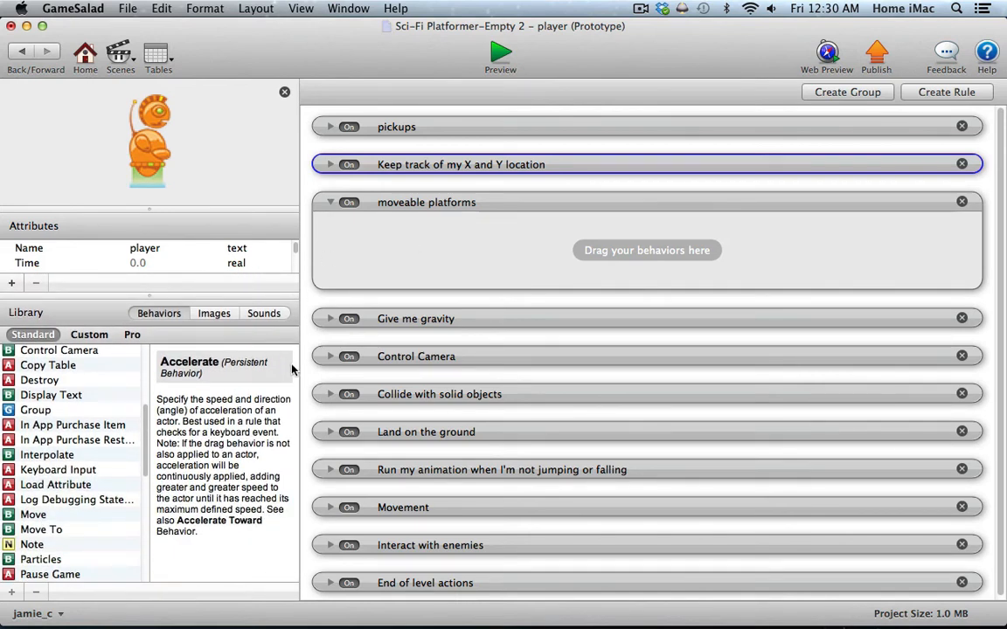
# - Add a rule to the "moveable platforms" group that triggers when the player overlaps or collides with an actor of type platform-moveable 1
pyautogui.moveTo(146, 430); pyautogui.dragTo(145, 523)
pyautogui.moveTo(31, 528); pyautogui.dragTo(387, 245)
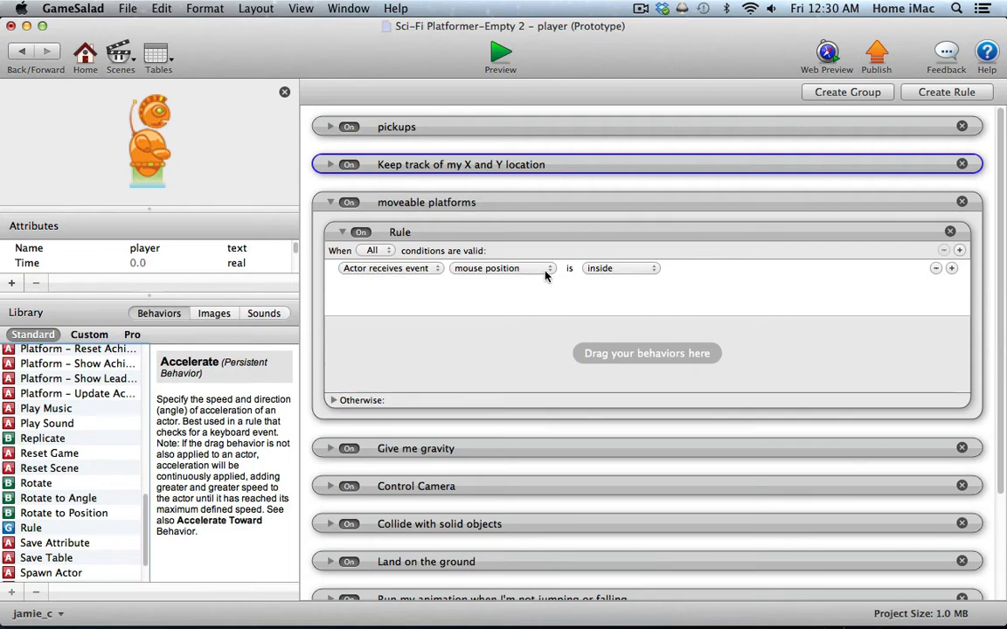
pyautogui.click(507, 270)
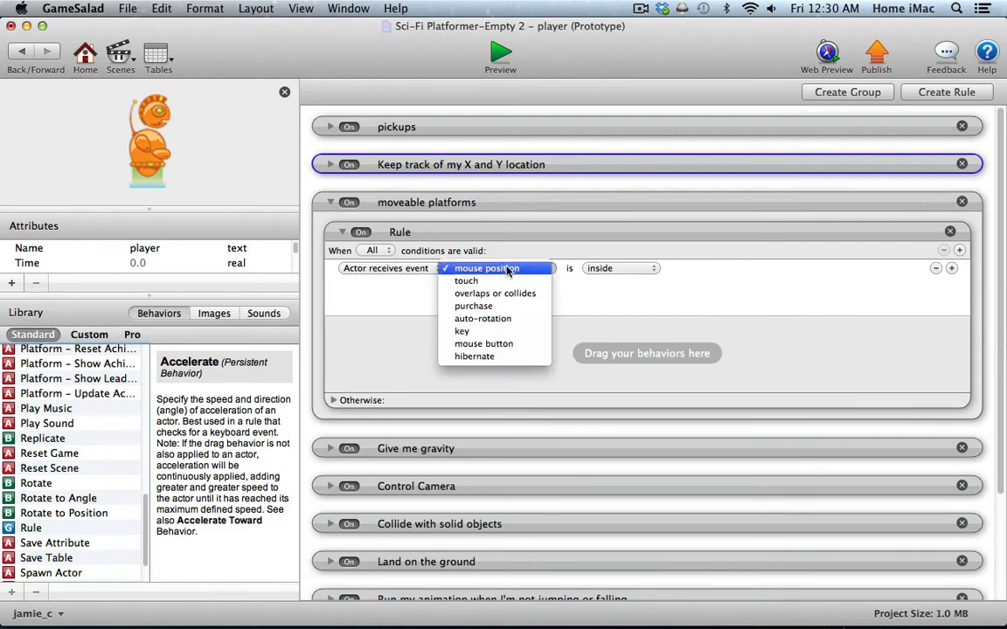
pyautogui.click(495, 294)
pyautogui.click(700, 268)
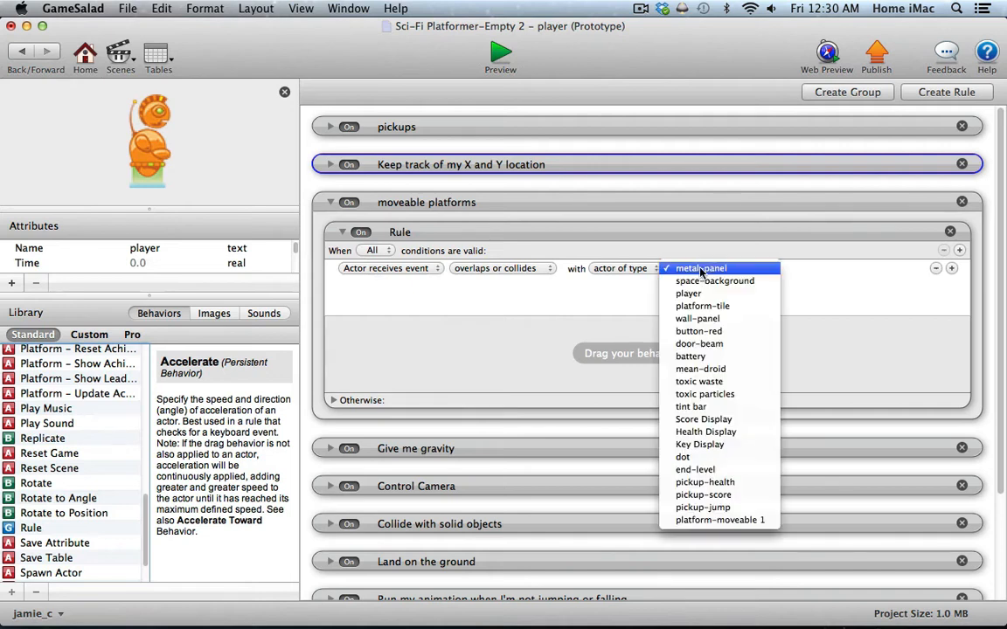
pyautogui.click(736, 521)
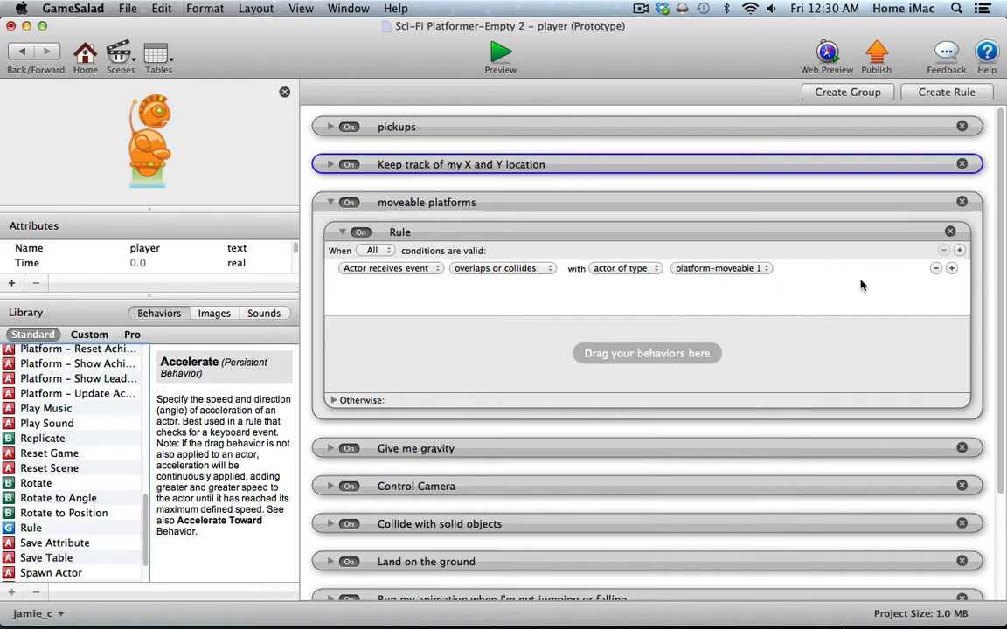
# - Add a second condition to the rule requiring that the right arrow key is up
pyautogui.click(950, 269)
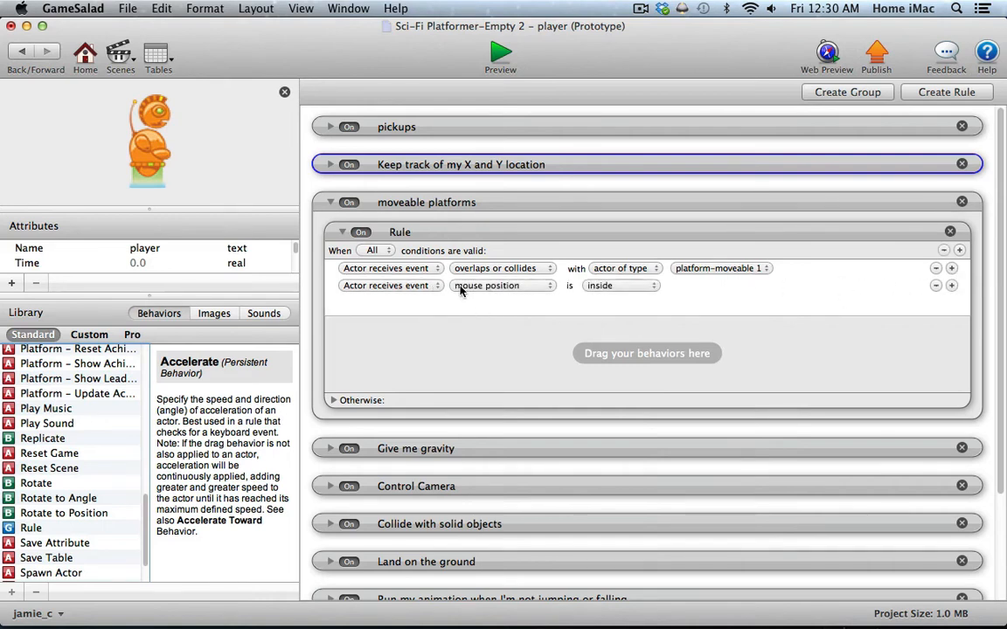
pyautogui.click(461, 289)
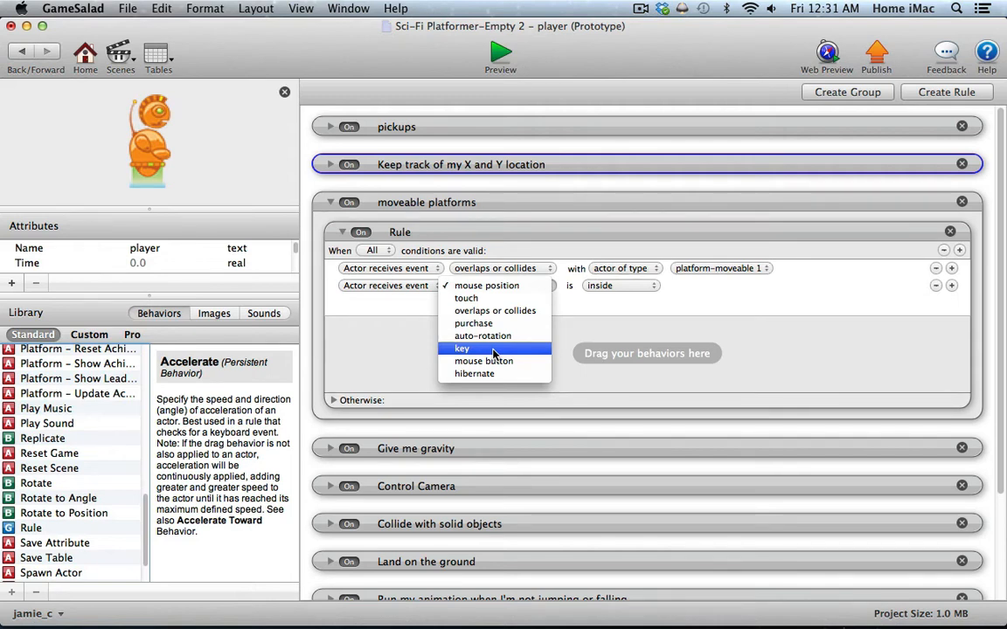
pyautogui.click(493, 349)
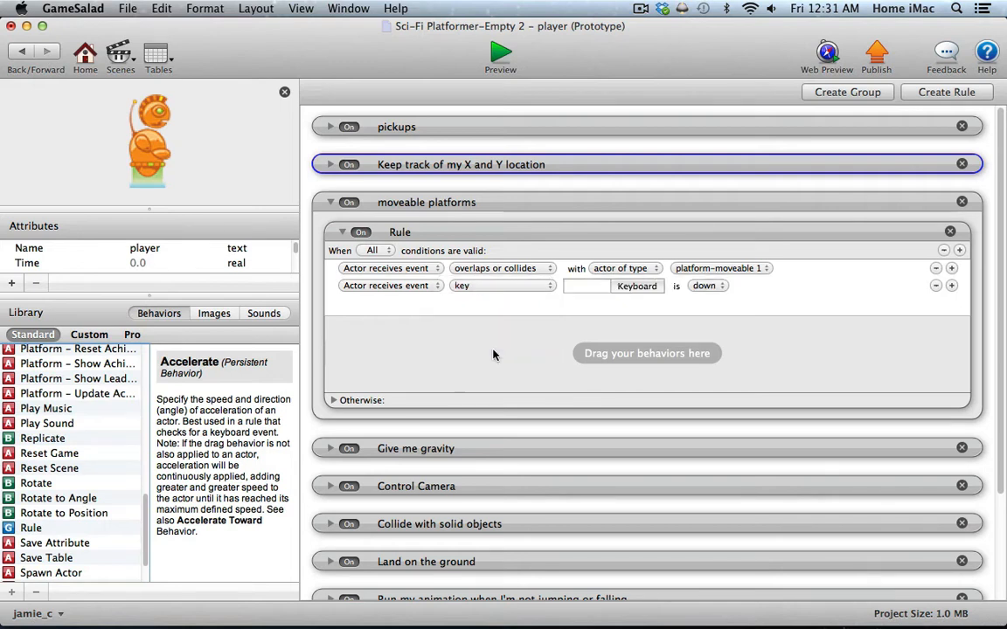
pyautogui.click(636, 286)
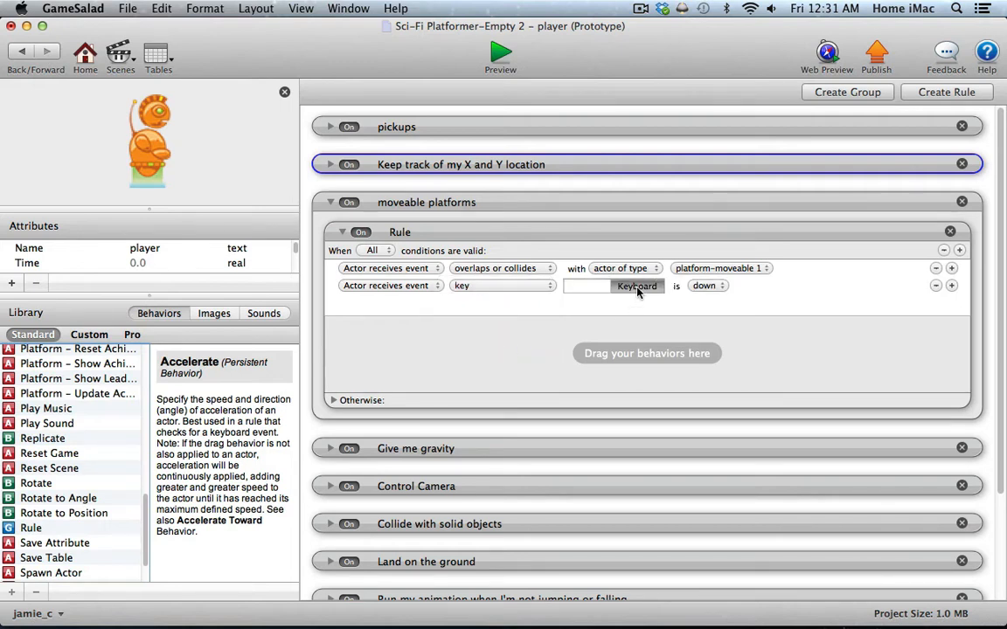
pyautogui.press('Right')
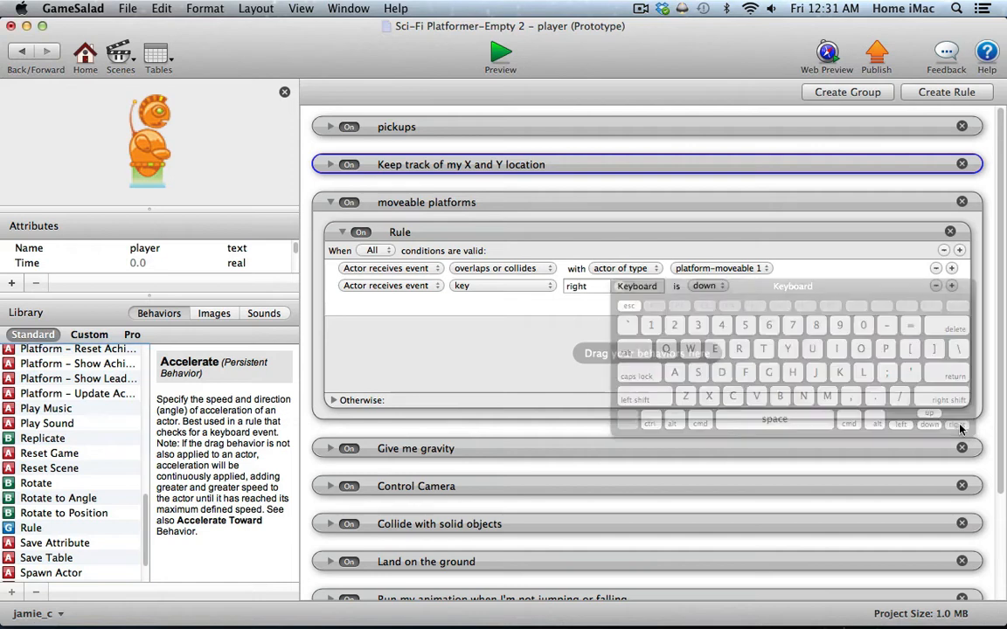
pyautogui.click(703, 286)
pyautogui.click(699, 298)
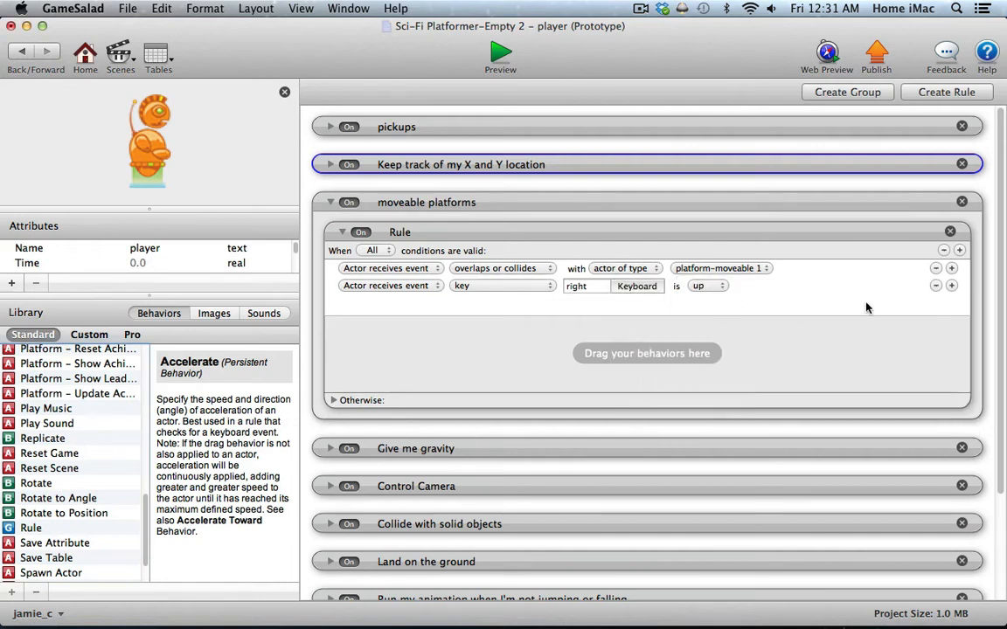
# - Add a third condition to the rule requiring that the left arrow key is up
pyautogui.click(951, 286)
pyautogui.click(496, 303)
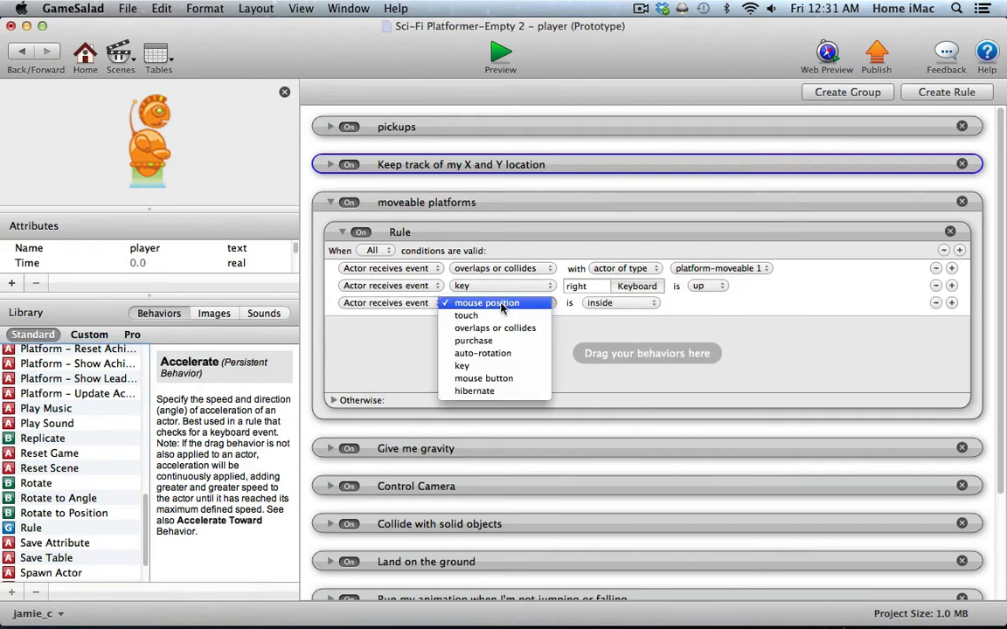
pyautogui.click(501, 366)
pyautogui.click(637, 302)
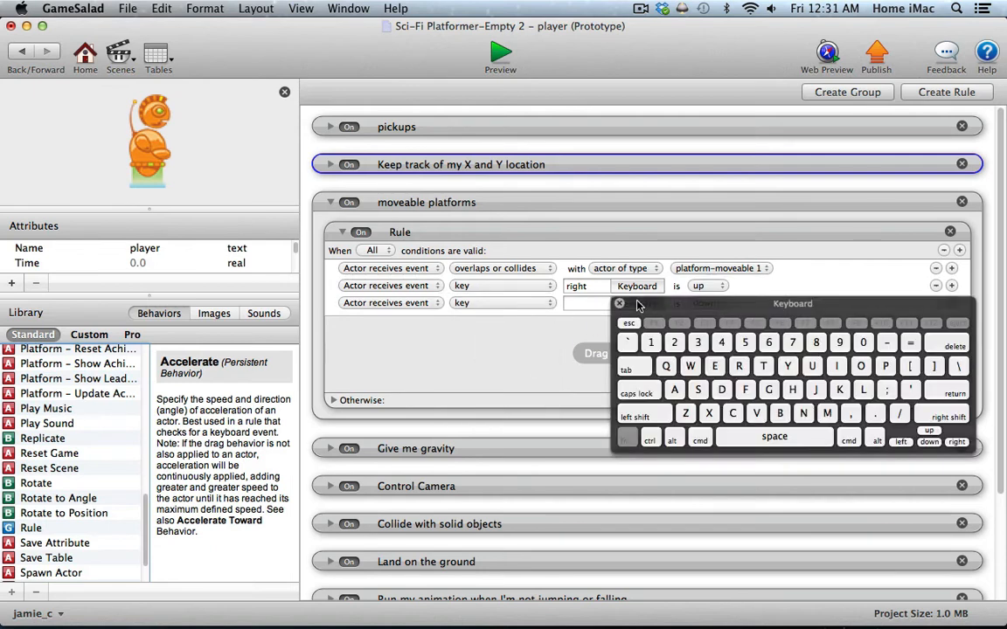
pyautogui.click(904, 444)
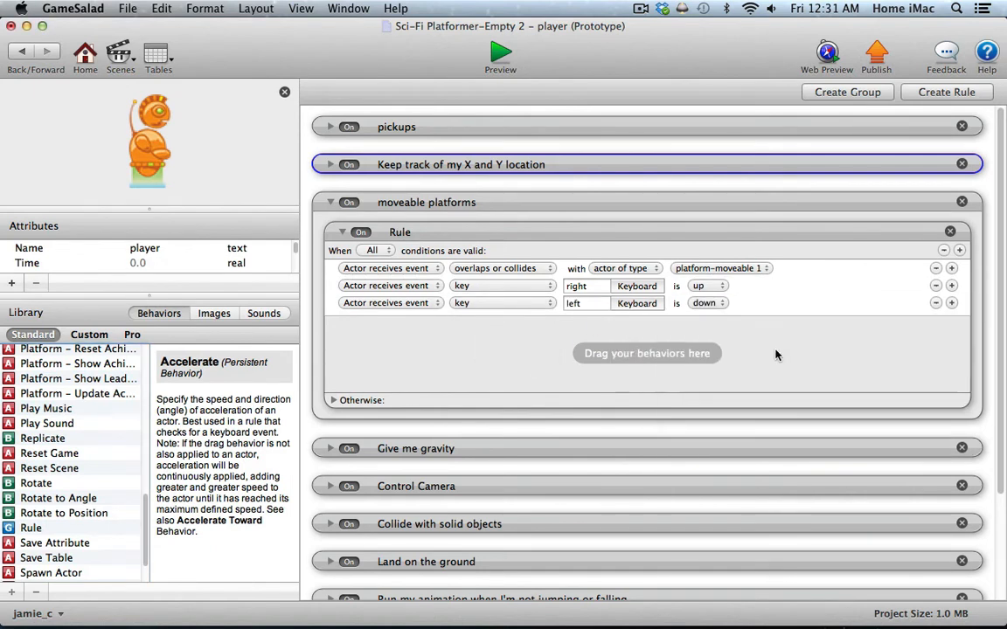
pyautogui.click(702, 304)
pyautogui.click(694, 315)
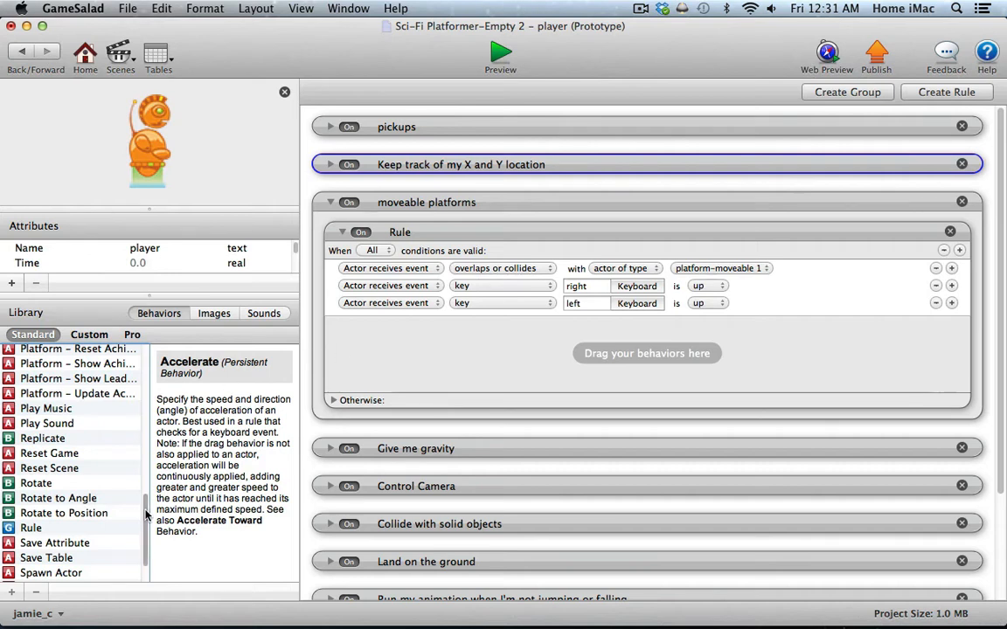
# - Place a Change Attribute behavior inside the rule and target the player's moveableOffset attribute
pyautogui.scroll(2, 150, 505)
pyautogui.scroll(10, 149, 504)
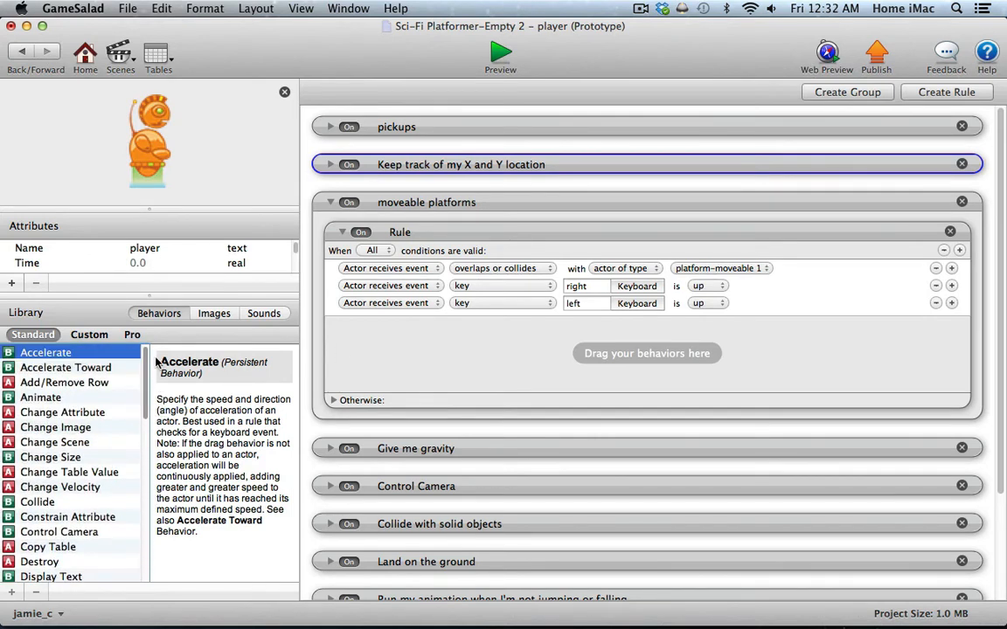
pyautogui.moveTo(10, 414); pyautogui.dragTo(354, 349)
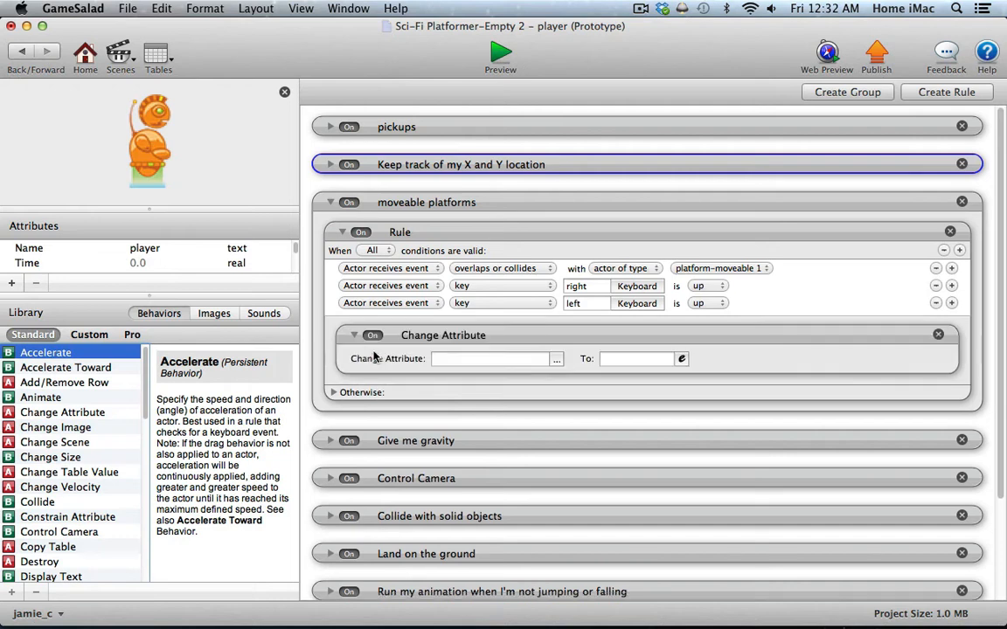
pyautogui.click(554, 359)
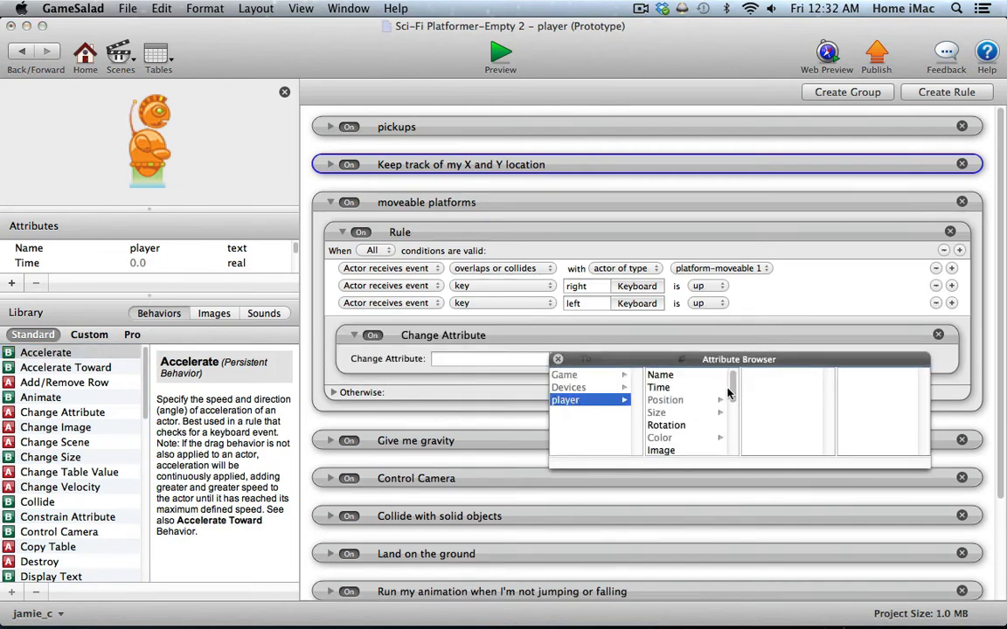
pyautogui.scroll(-5, 728, 393)
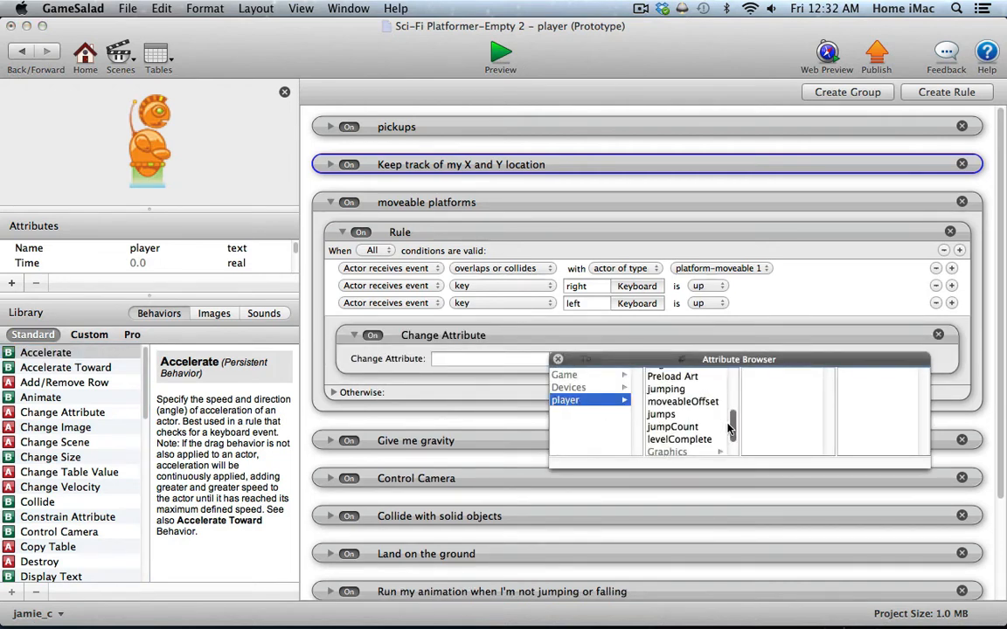
pyautogui.click(675, 402)
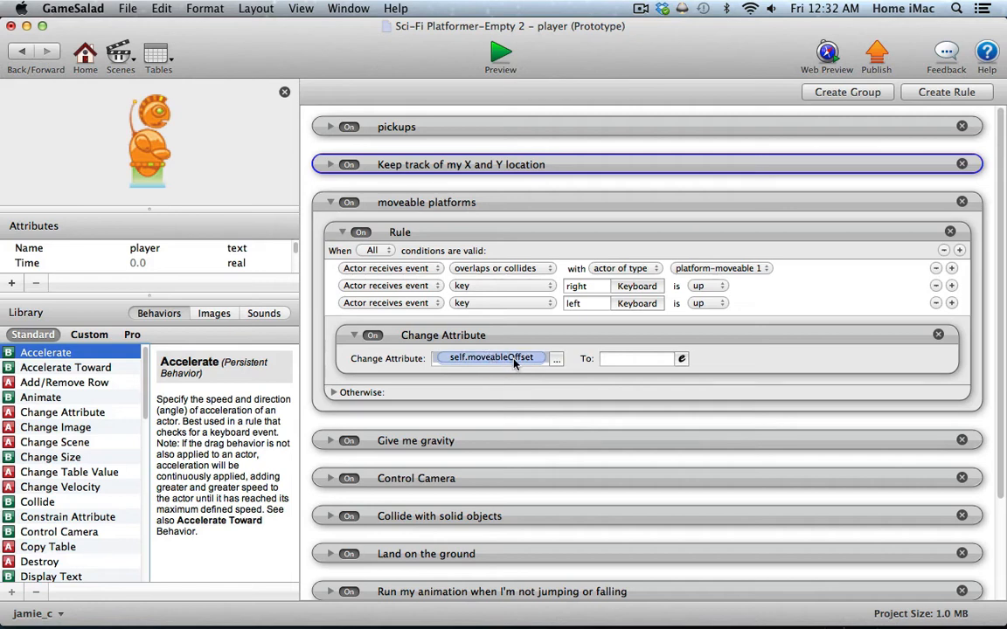
# - Set the new value of self.moveableOffset to the expression game.moveableX1 - self.Position.X
pyautogui.click(682, 359)
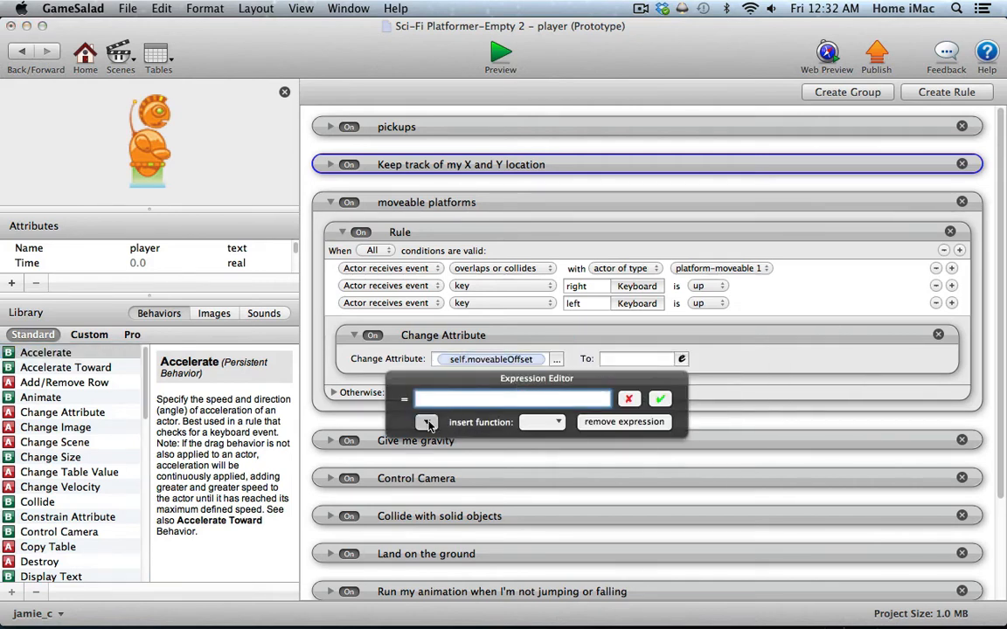
pyautogui.click(427, 422)
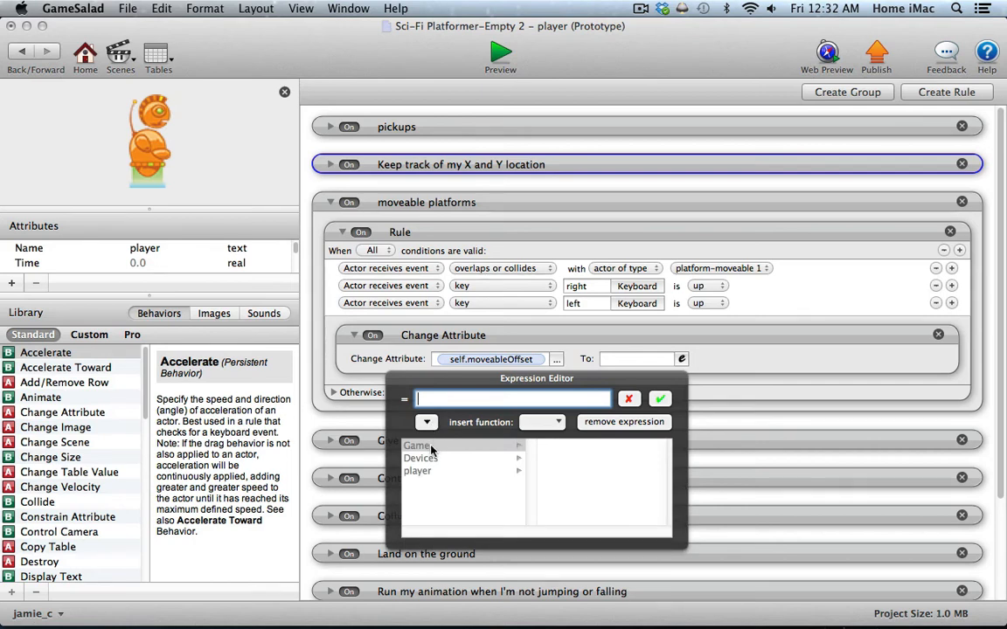
pyautogui.click(432, 447)
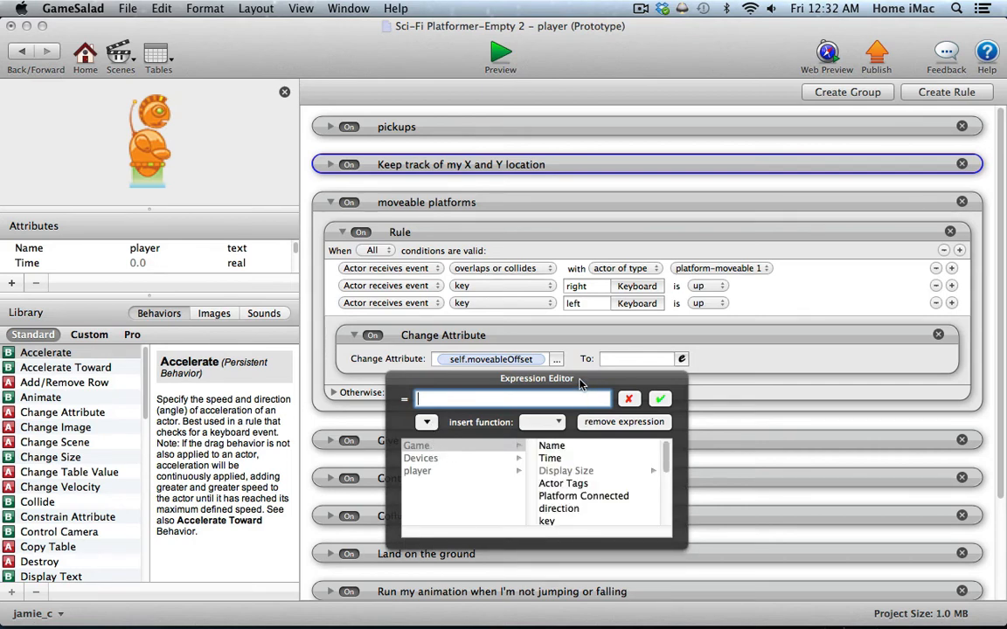
pyautogui.moveTo(547, 374); pyautogui.dragTo(527, 370)
pyautogui.moveTo(644, 451); pyautogui.dragTo(646, 496)
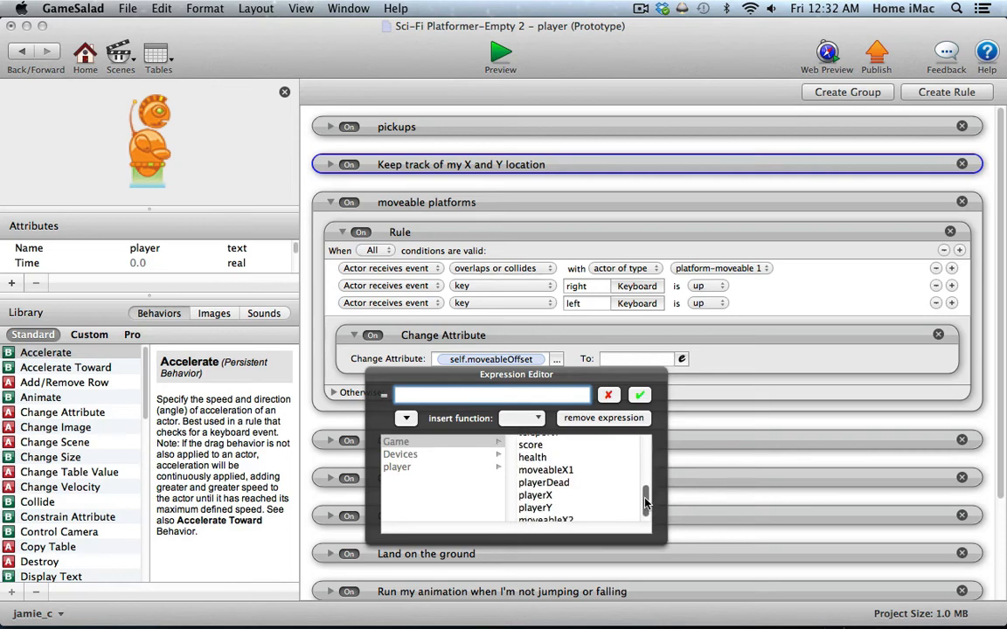
pyautogui.click(545, 470)
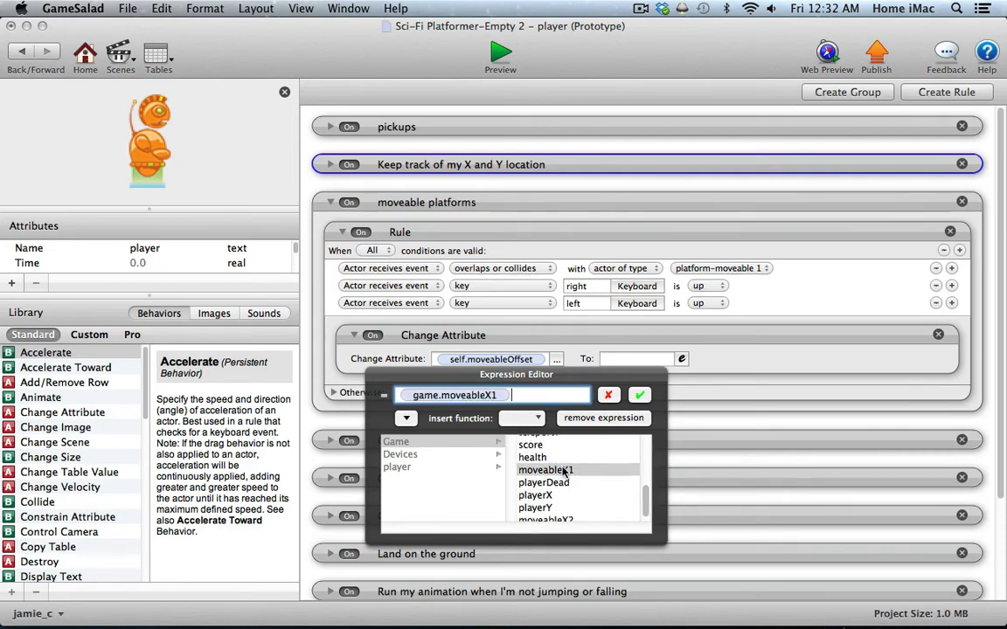
pyautogui.click(432, 467)
pyautogui.click(549, 467)
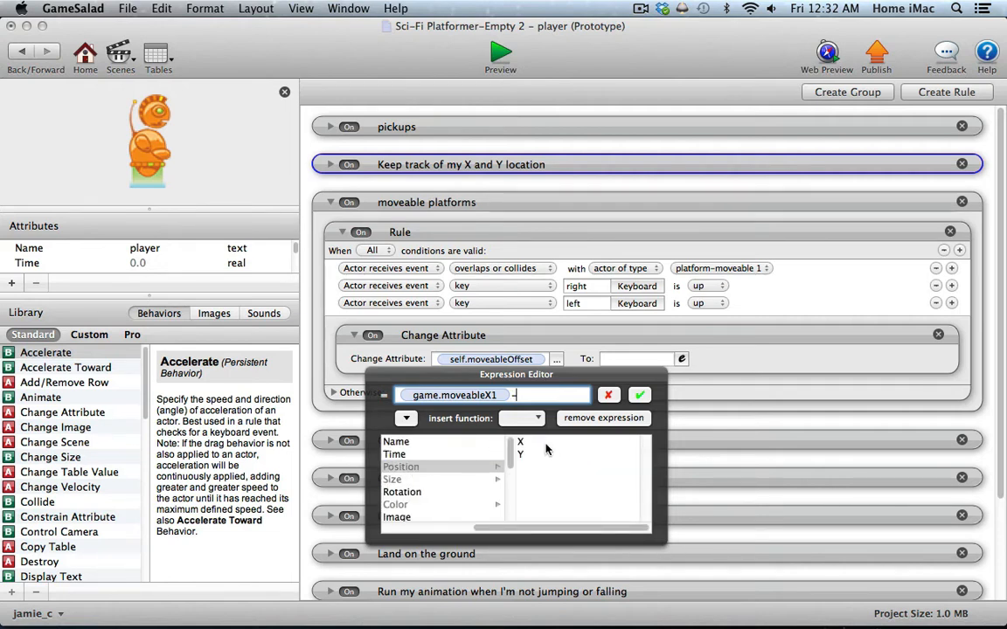
pyautogui.click(498, 443)
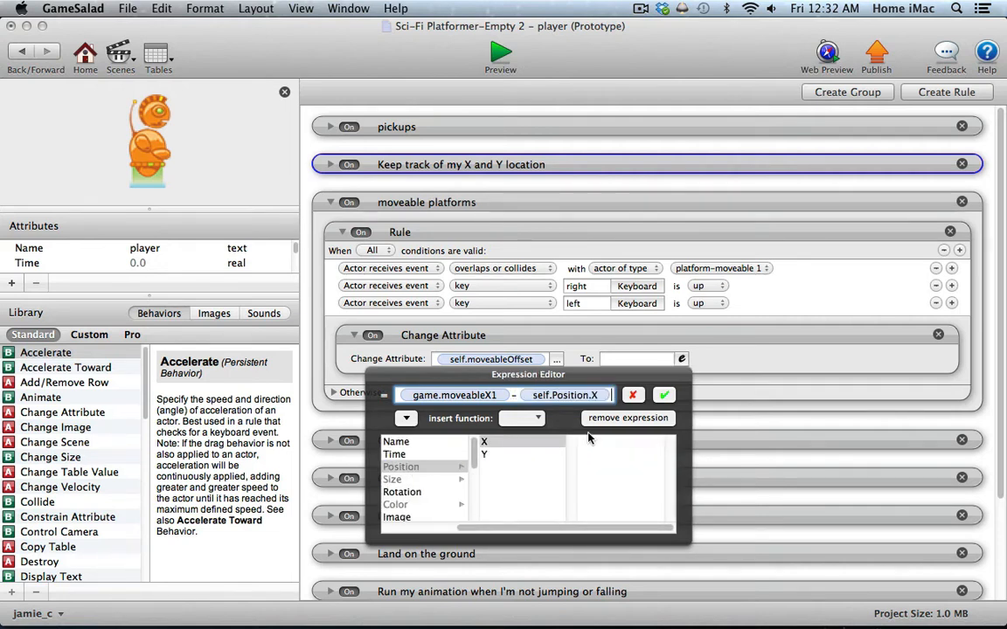
pyautogui.click(664, 396)
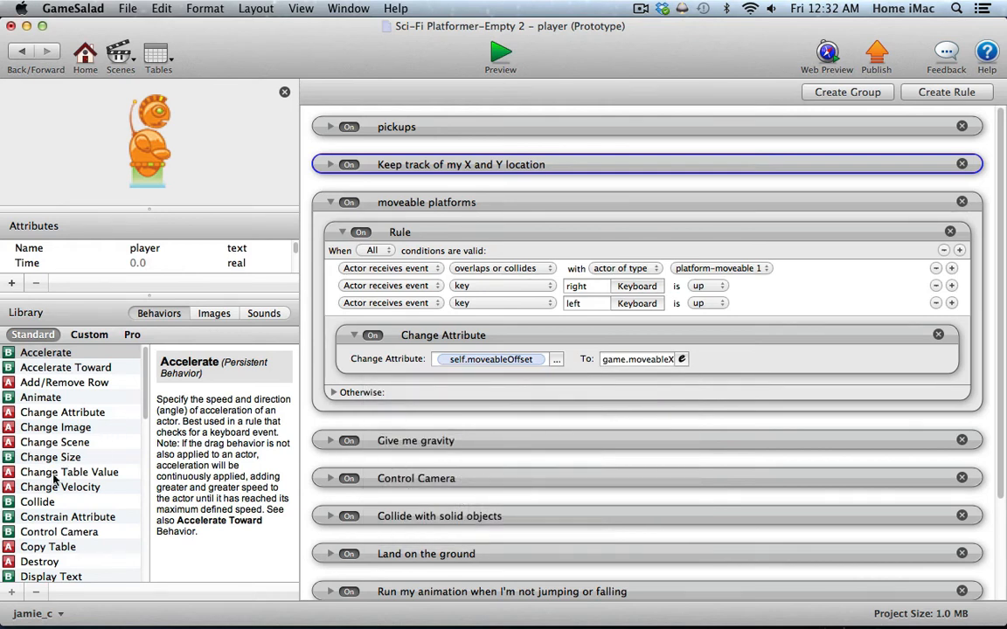
# - Add a Constrain Attribute behavior below the Change Attribute and target the player's Position.X
pyautogui.moveTo(9, 518); pyautogui.dragTo(368, 385)
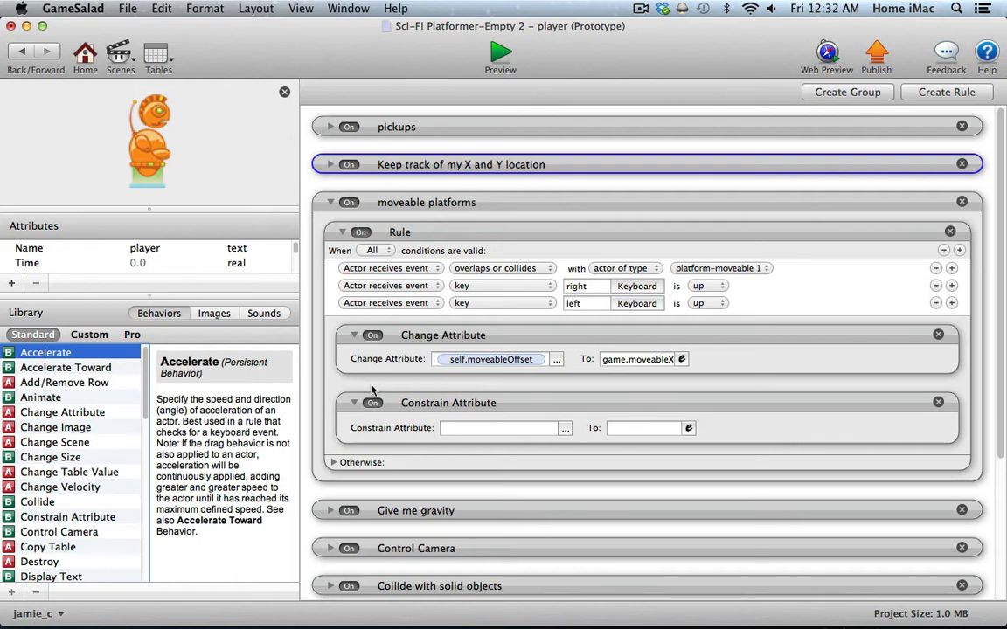
pyautogui.click(565, 430)
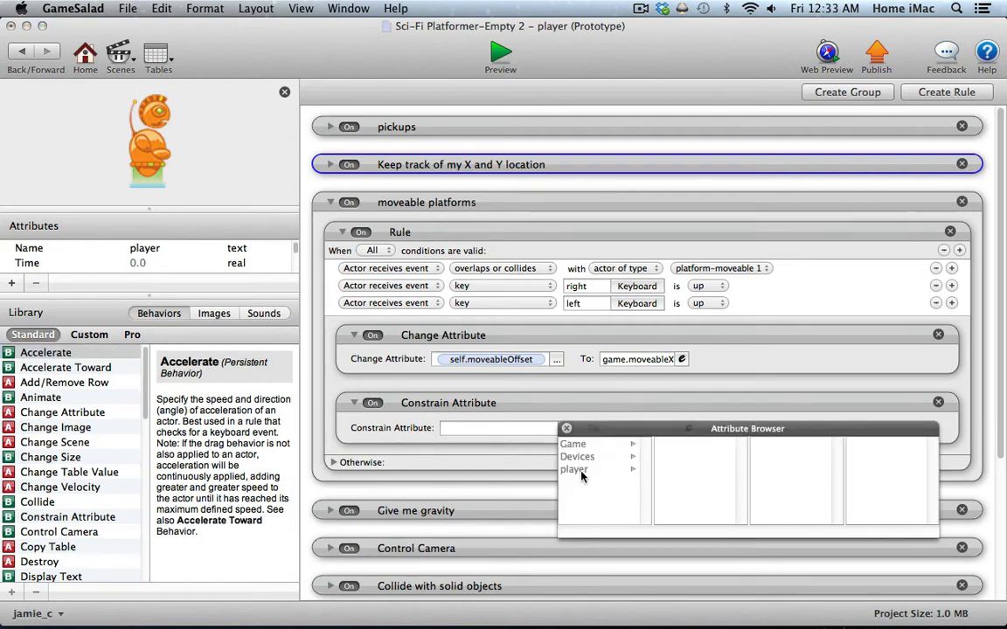
pyautogui.click(577, 471)
pyautogui.click(682, 471)
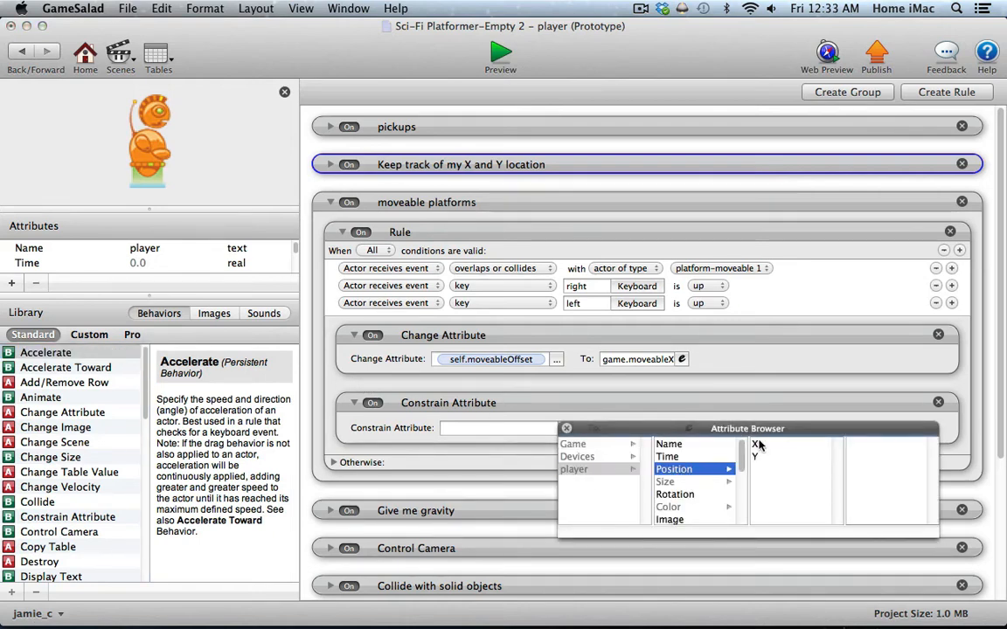
pyautogui.click(757, 444)
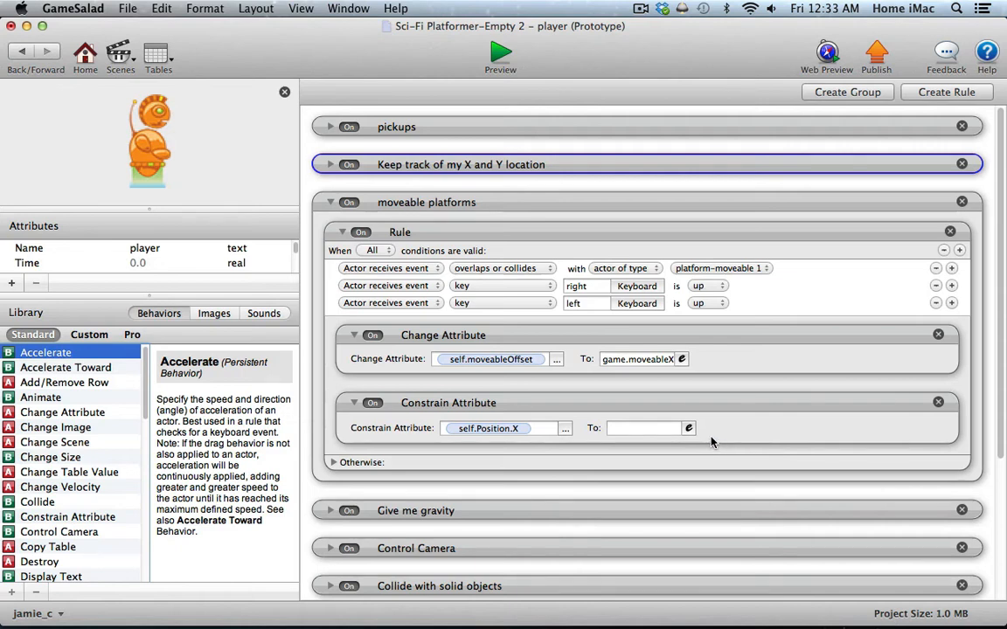
# - Set the constrained Position.X of the player to the expression game.moveableX1 - self.moveableOffset
pyautogui.click(688, 428)
pyautogui.moveTo(686, 409); pyautogui.dragTo(437, 390)
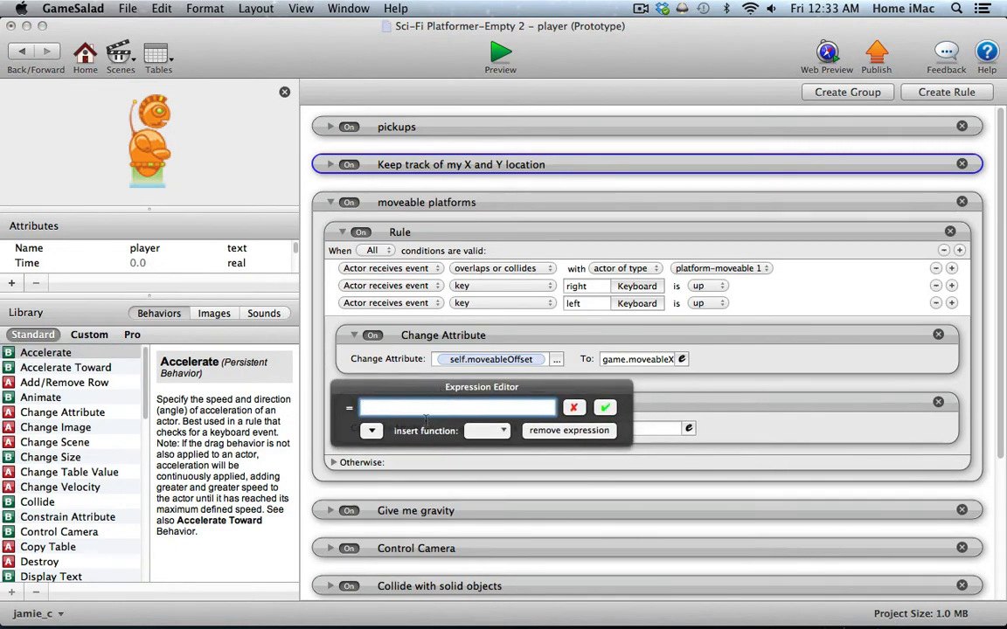
pyautogui.click(371, 431)
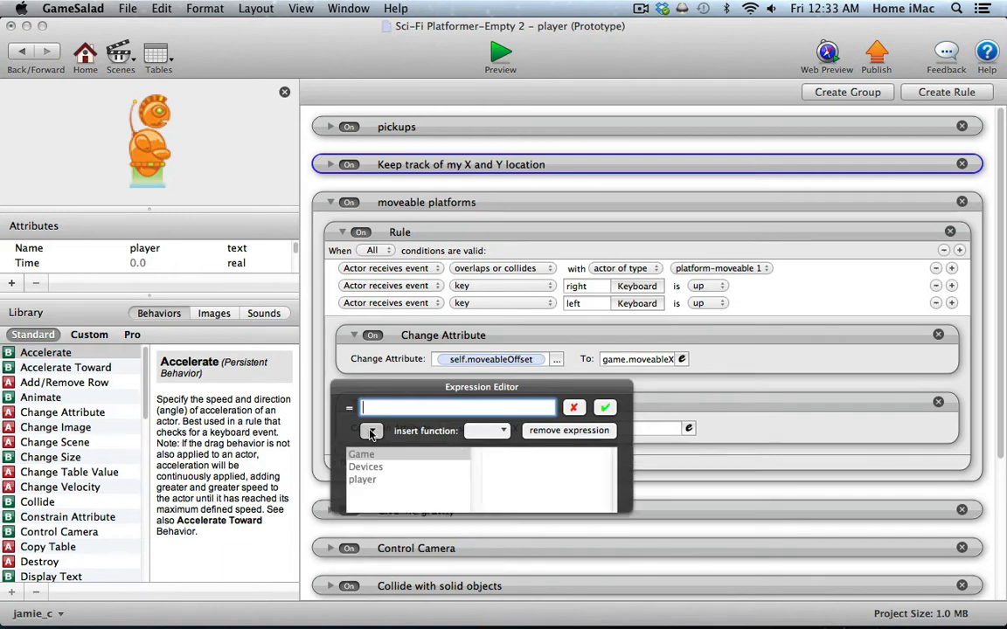
pyautogui.click(361, 455)
pyautogui.scroll(-5, 599, 483)
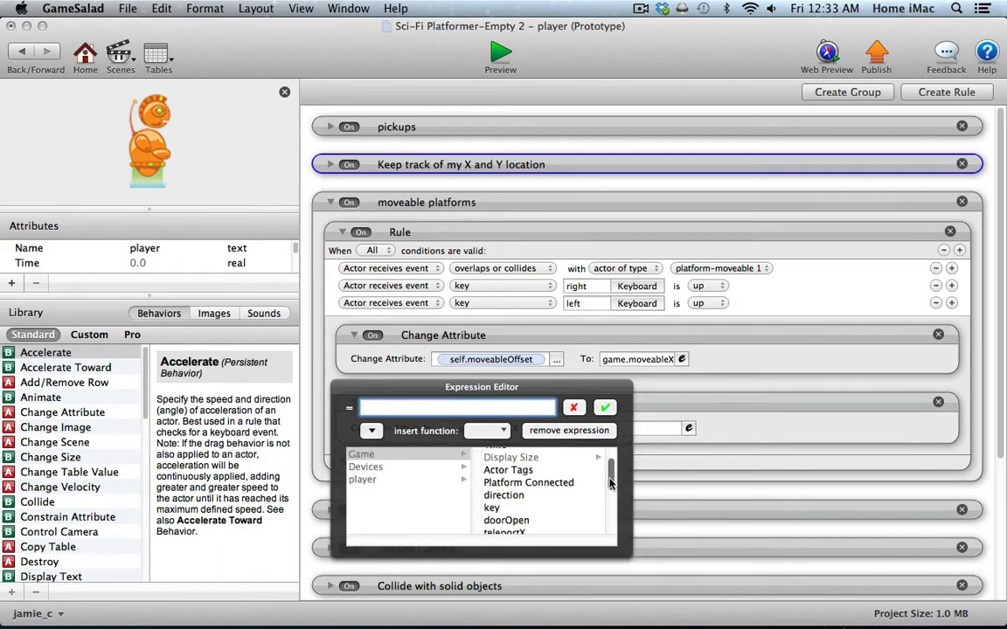
pyautogui.click(549, 511)
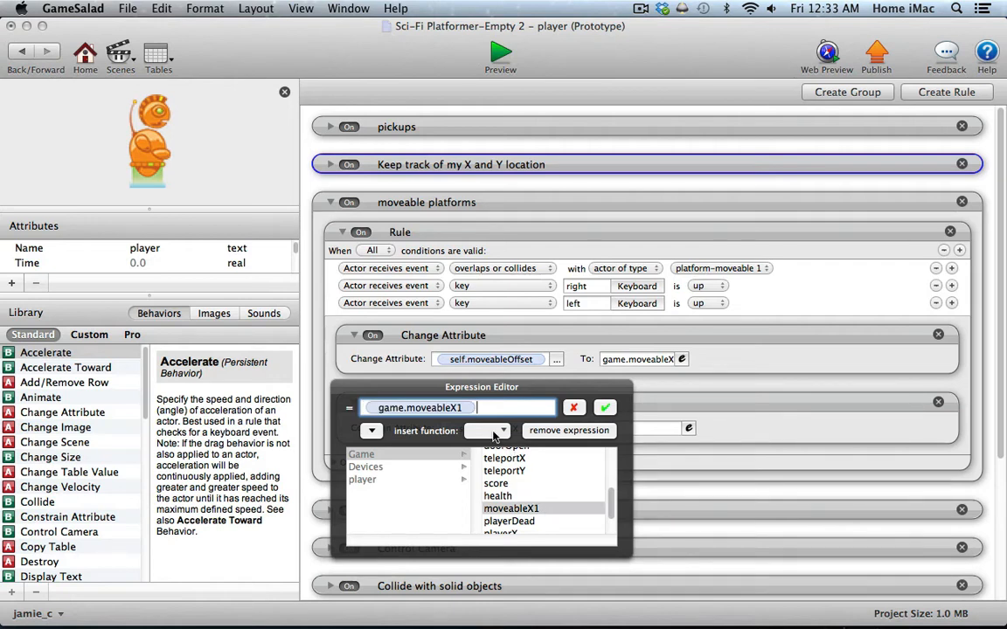
pyautogui.write('-')
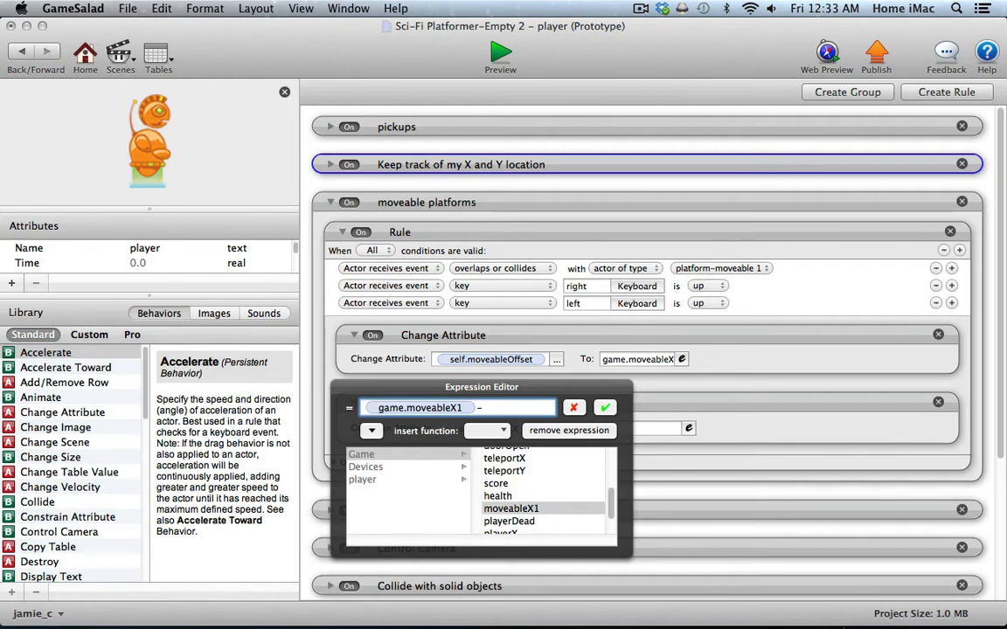
pyautogui.click(413, 481)
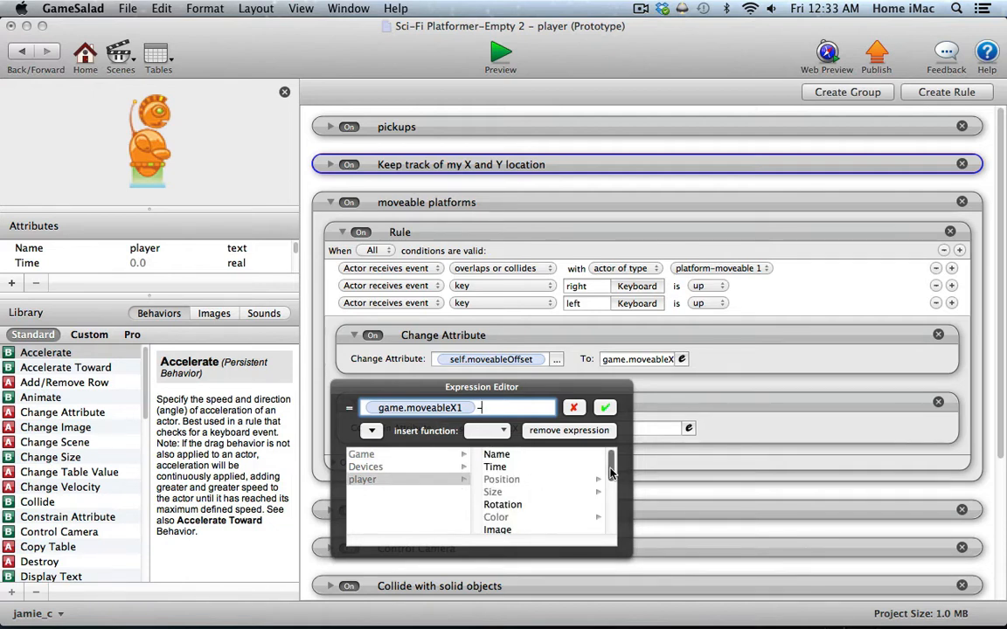
pyautogui.scroll(-3, 550, 472)
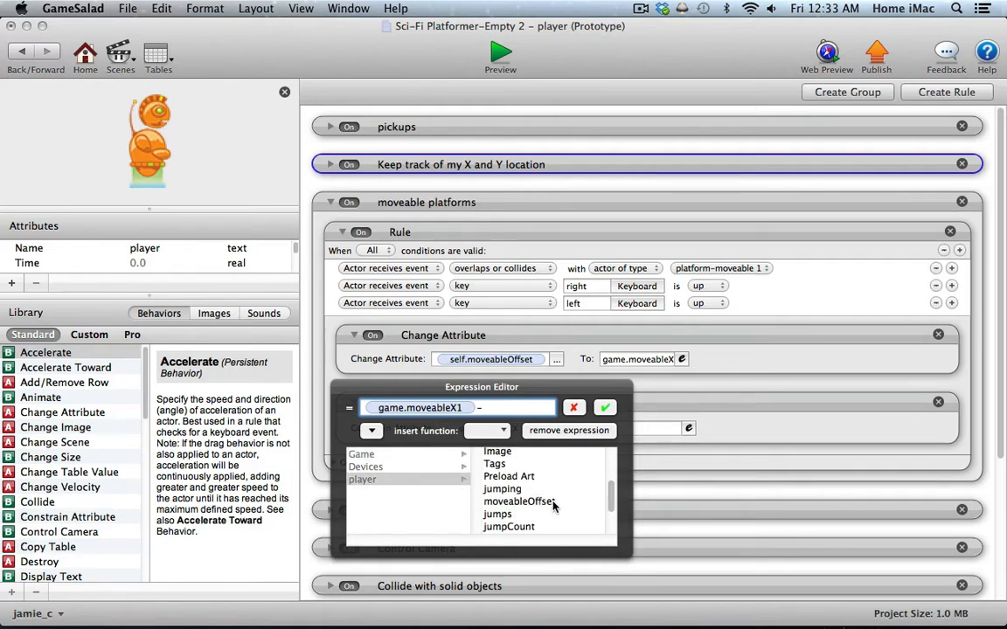
pyautogui.click(519, 501)
pyautogui.click(655, 408)
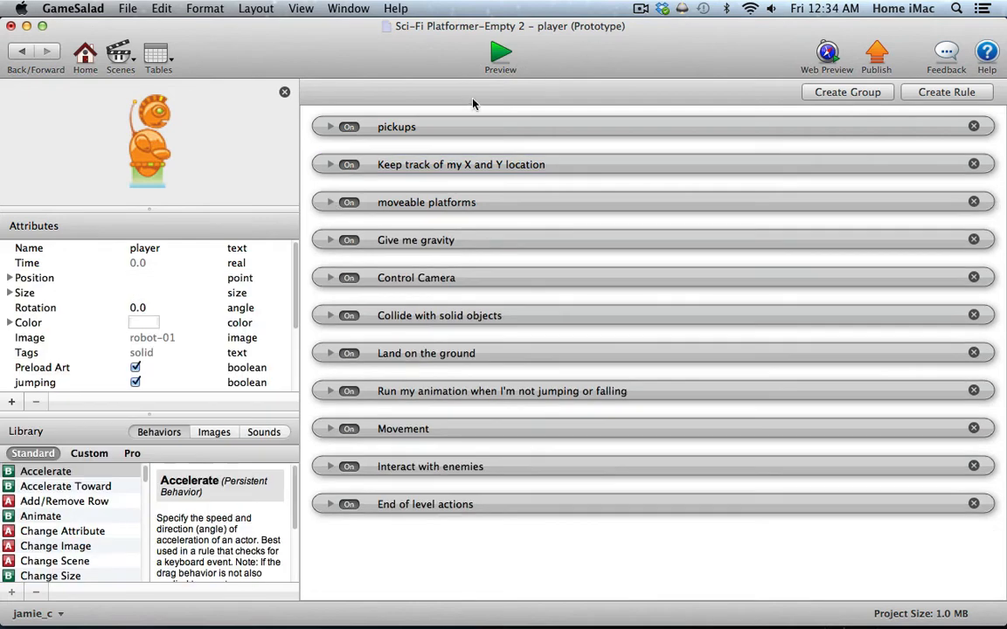
# - Return to Level 02 and move the player onto the lower metal blocks just before the green canister and the moveable platform
pyautogui.click(24, 53)
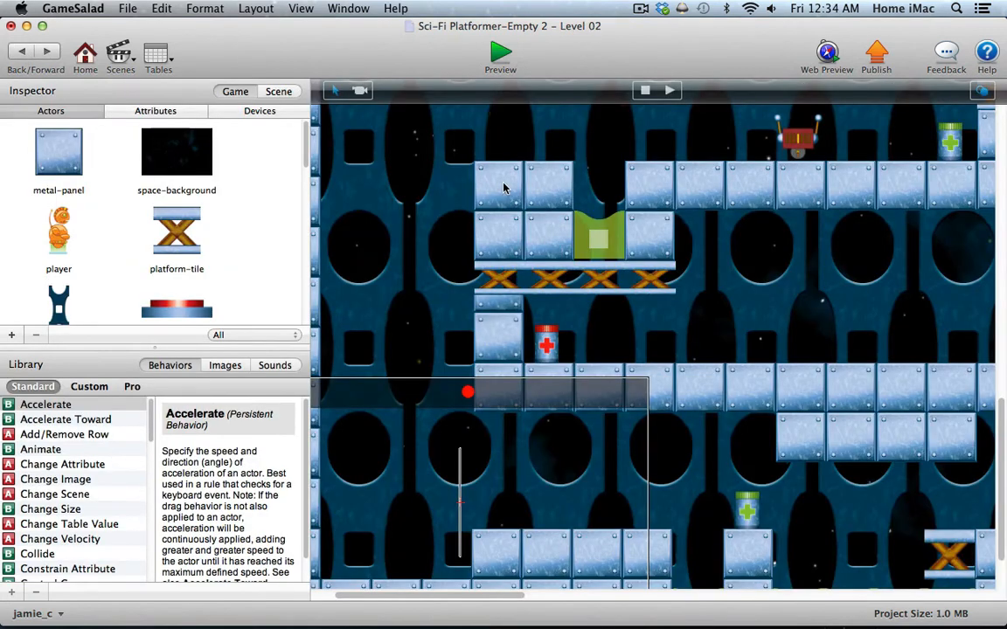
pyautogui.scroll(15, 510, 207)
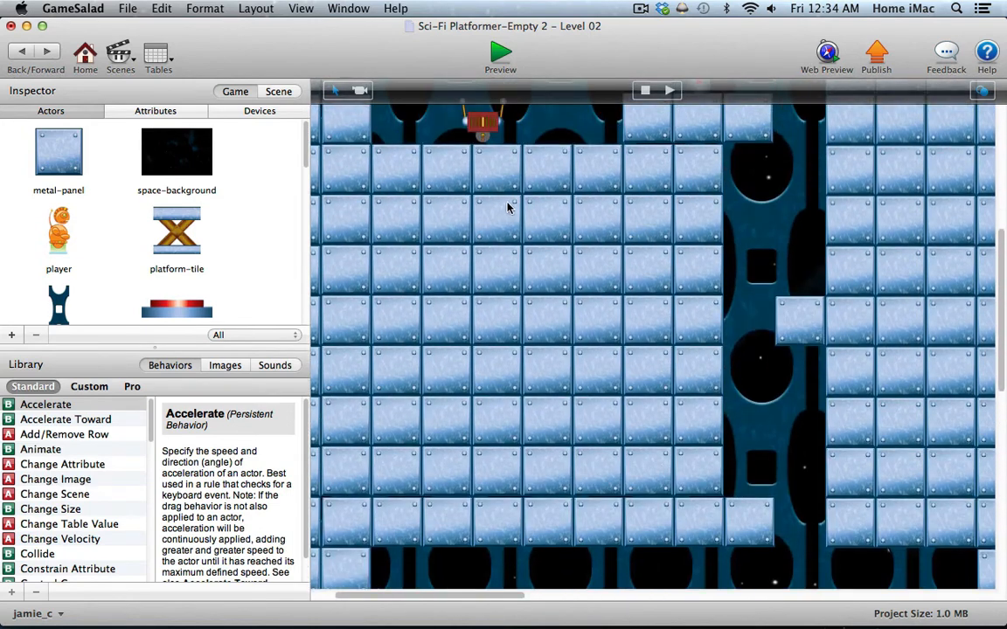
pyautogui.scroll(6, 643, 137)
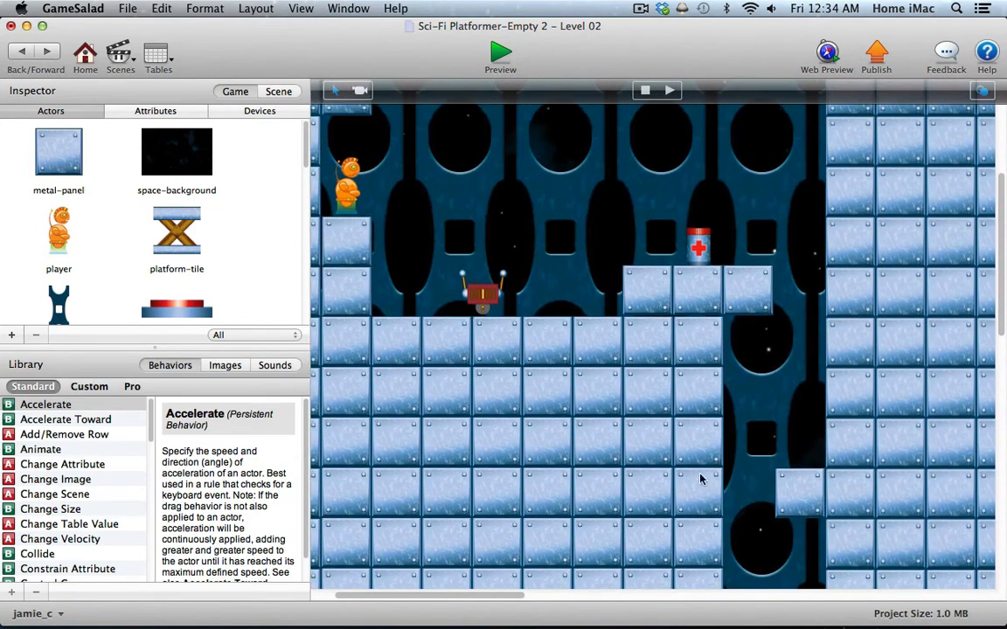
pyautogui.click(352, 197)
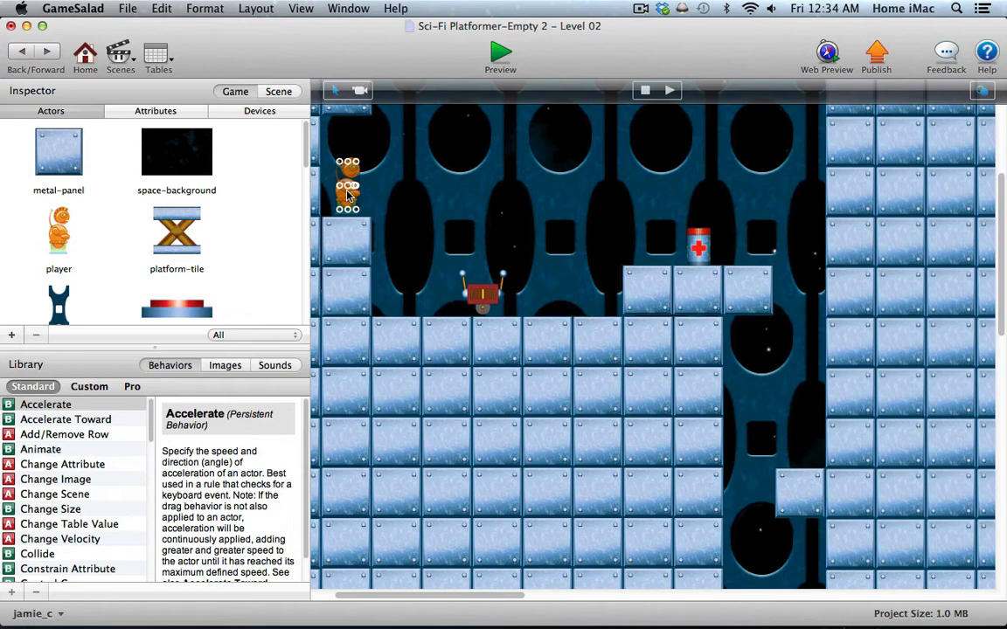
pyautogui.moveTo(347, 197); pyautogui.dragTo(742, 511)
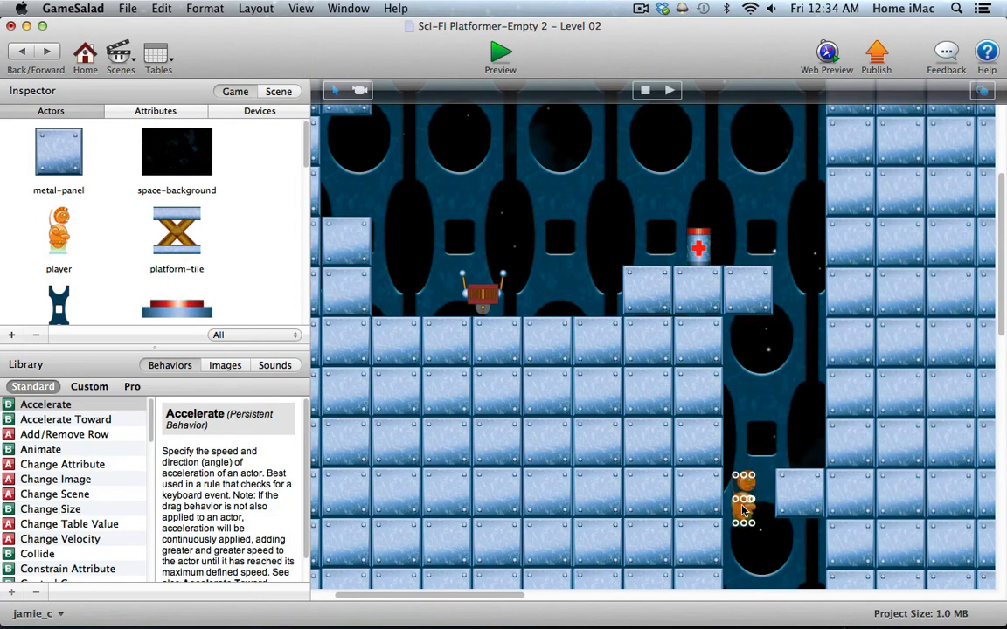
pyautogui.scroll(-6, 742, 448)
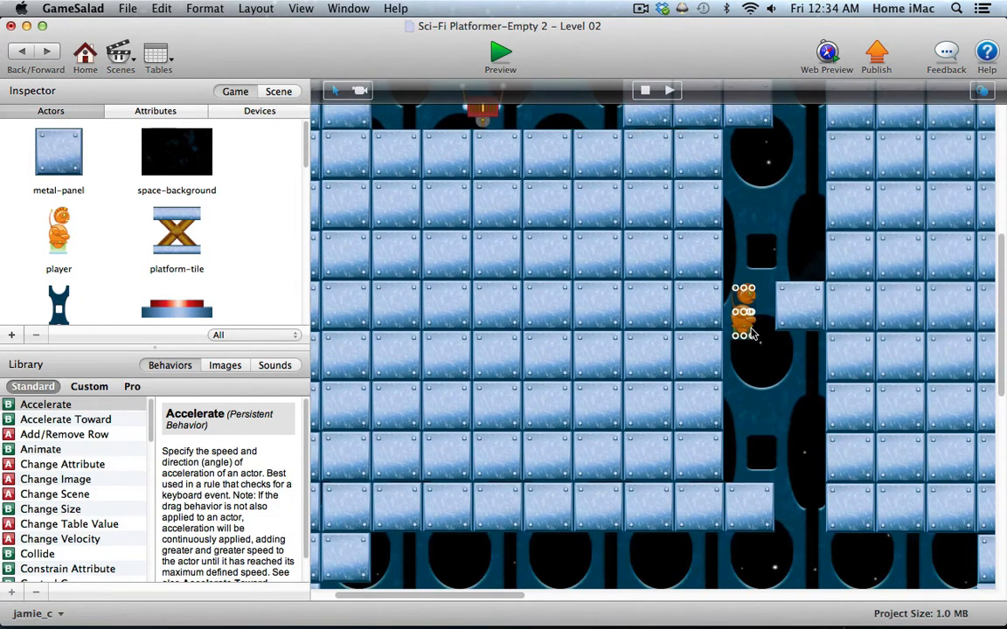
pyautogui.moveTo(750, 332); pyautogui.dragTo(594, 568)
pyautogui.scroll(-3, 665, 481)
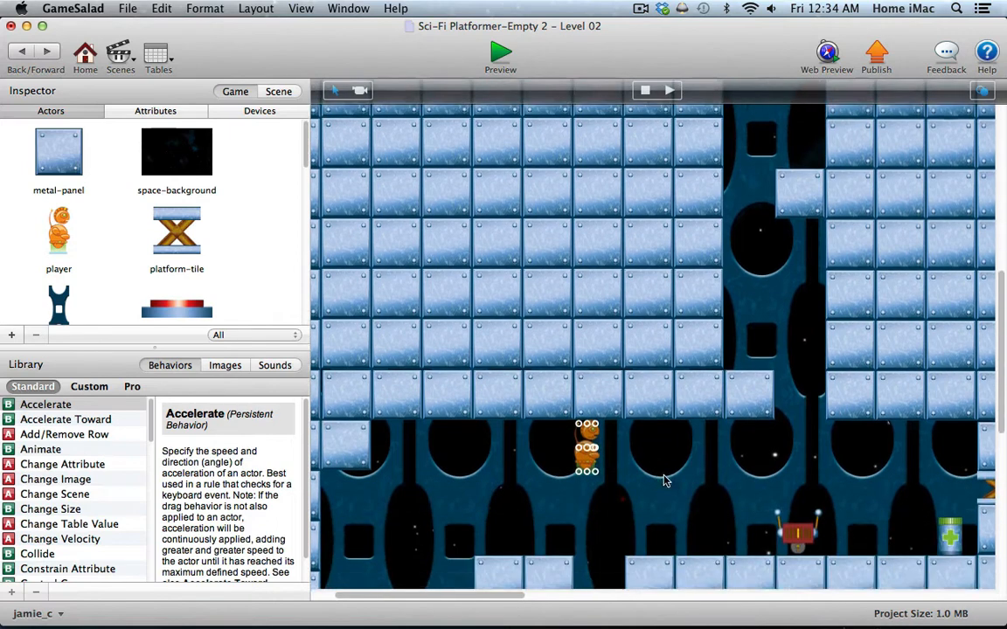
pyautogui.scroll(-5, 664, 481)
pyautogui.moveTo(586, 287); pyautogui.dragTo(620, 568)
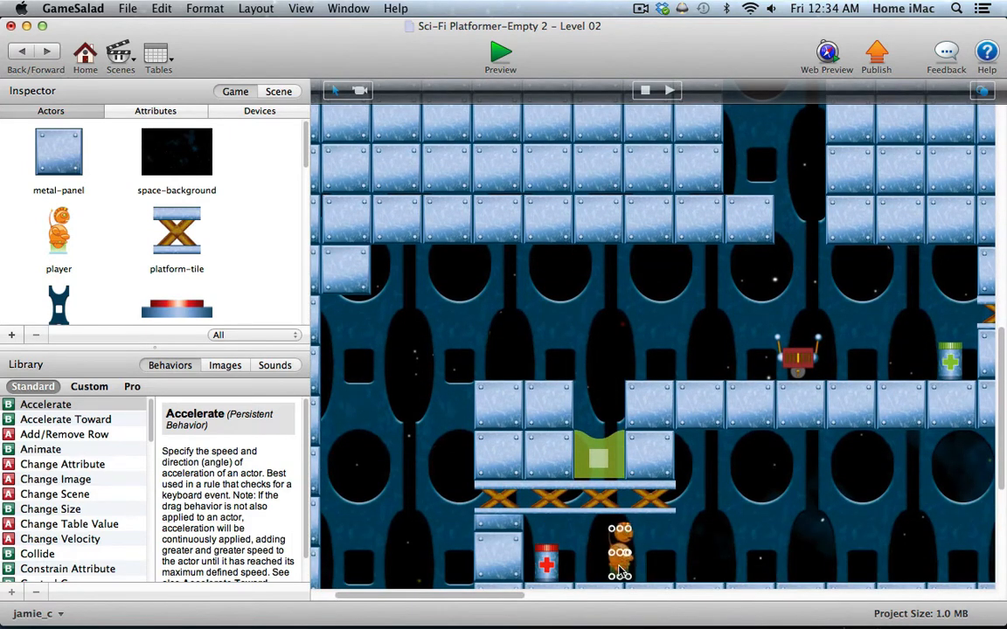
pyautogui.scroll(-7, 634, 377)
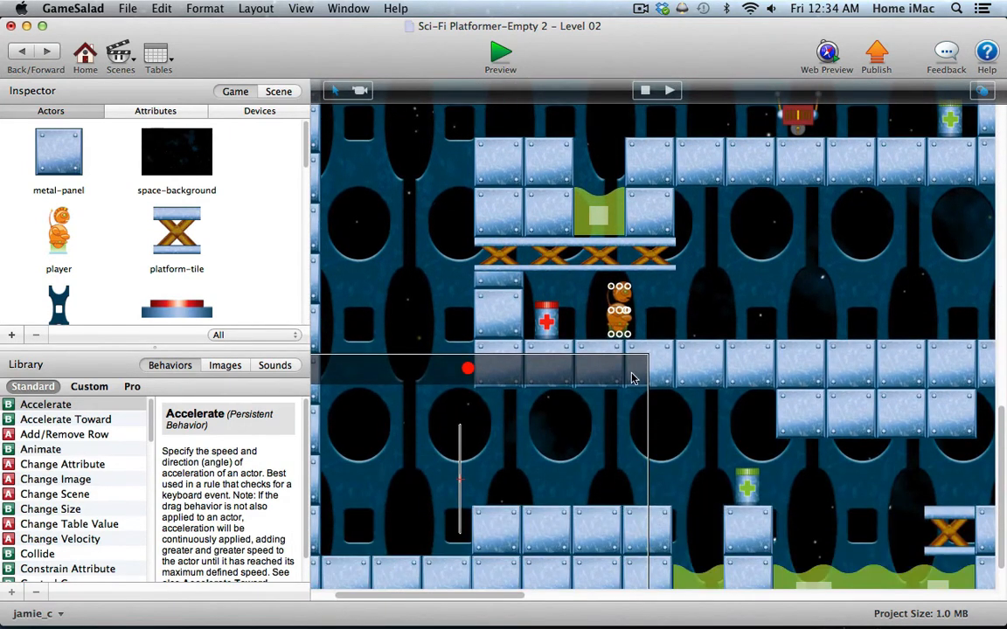
pyautogui.moveTo(619, 322); pyautogui.dragTo(644, 489)
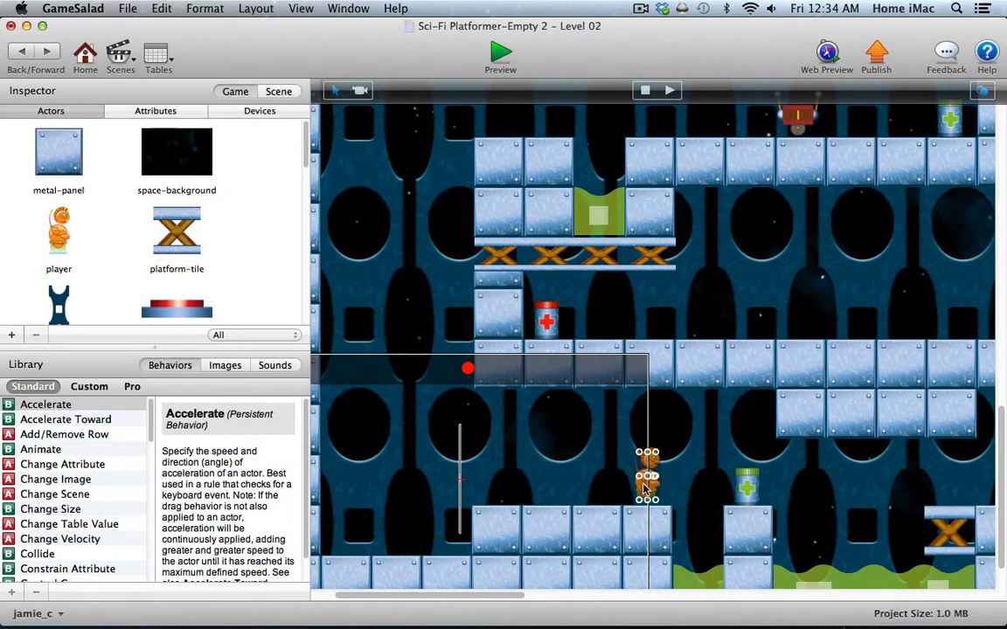
# - Preview Level 02 and walk the player right toward the moving platform to test riding it
pyautogui.click(501, 54)
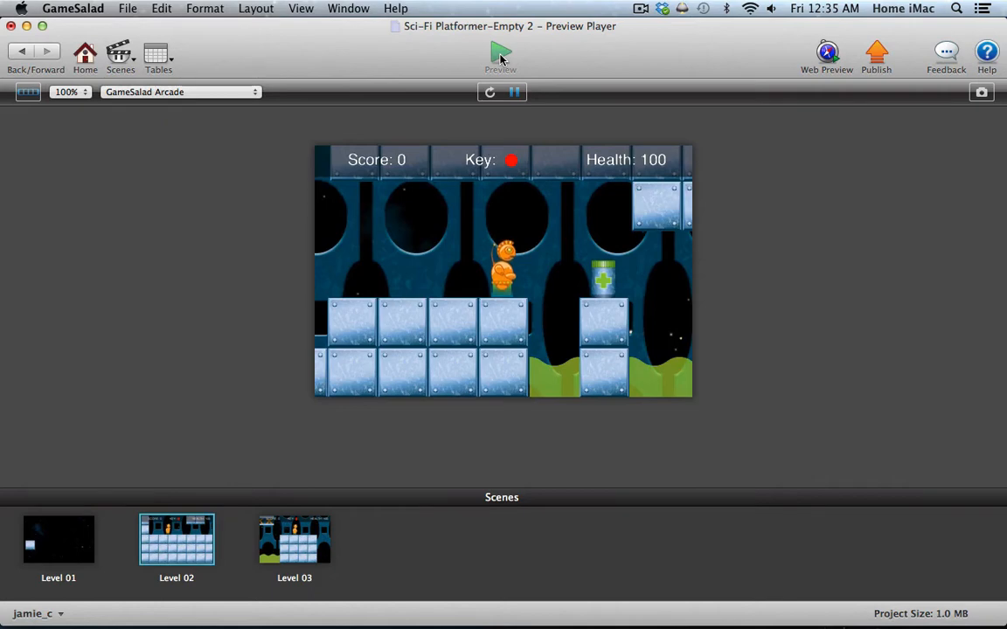
pyautogui.press('Right')
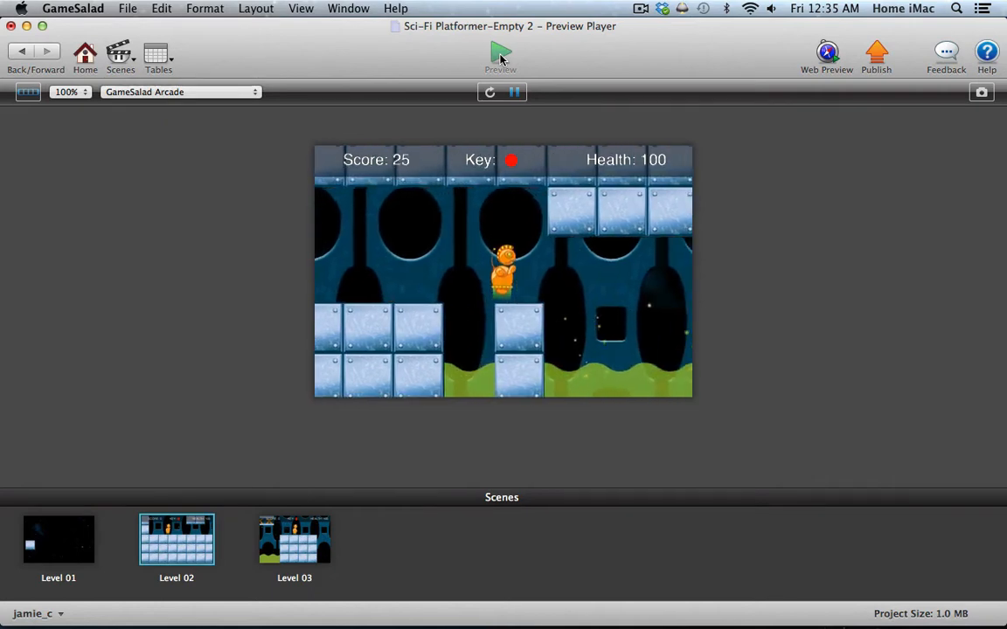
pyautogui.press('Right')
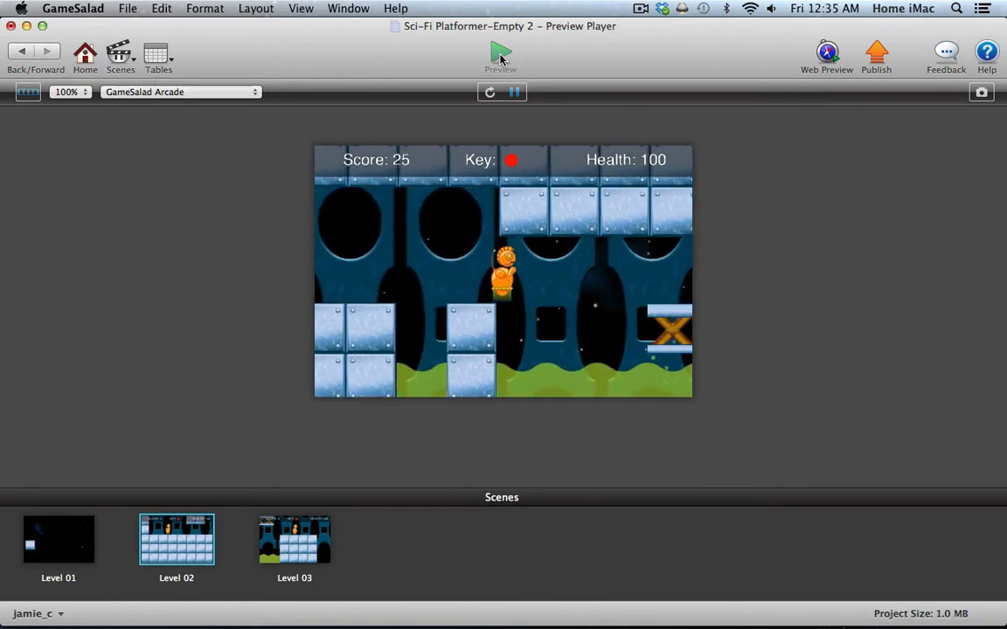
pyautogui.press('Right')
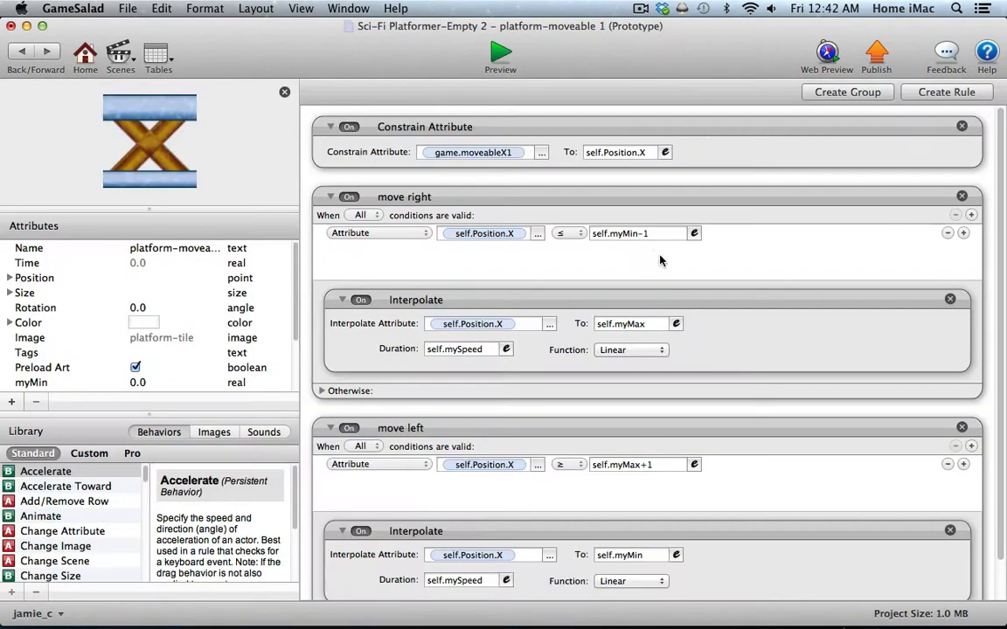
# - Remove the -1 from the move right rule's condition so that self.Position.X is compared with self.myMin alone
pyautogui.click(694, 233)
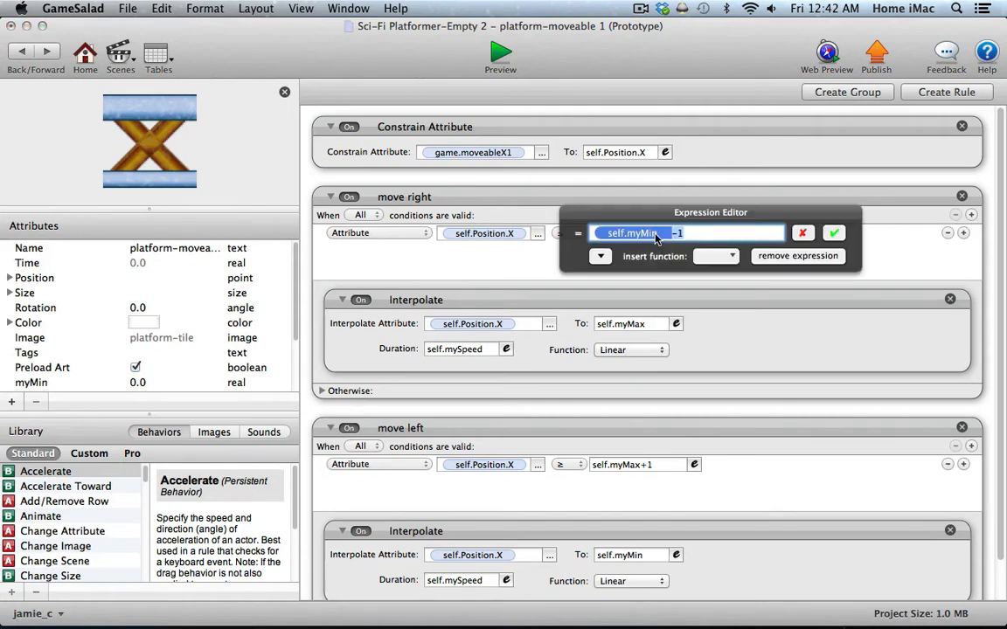
pyautogui.click(694, 233)
pyautogui.press('BackSpace')
pyautogui.press('BackSpace')
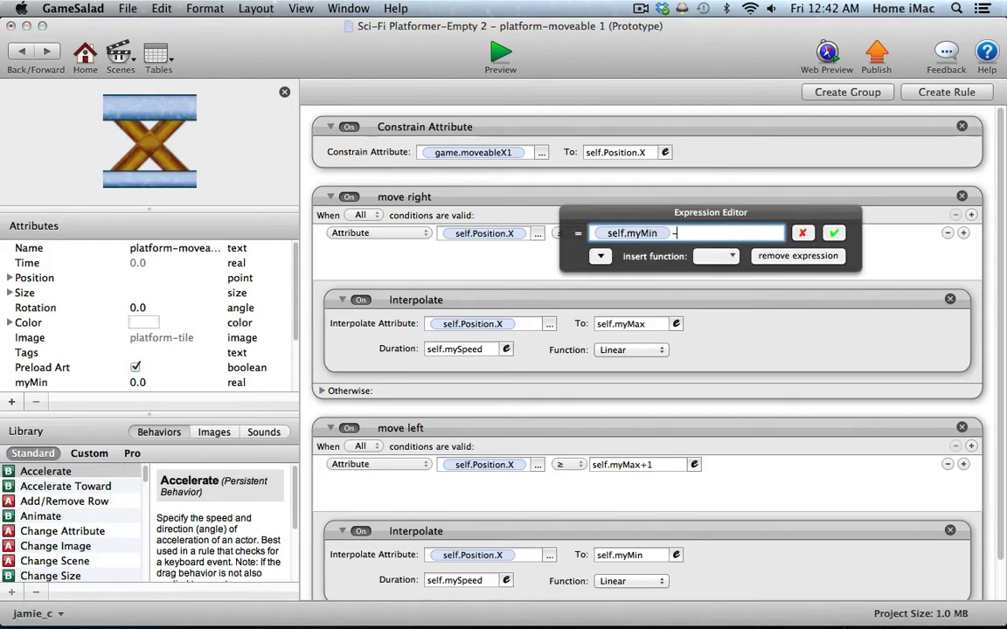
pyautogui.click(834, 233)
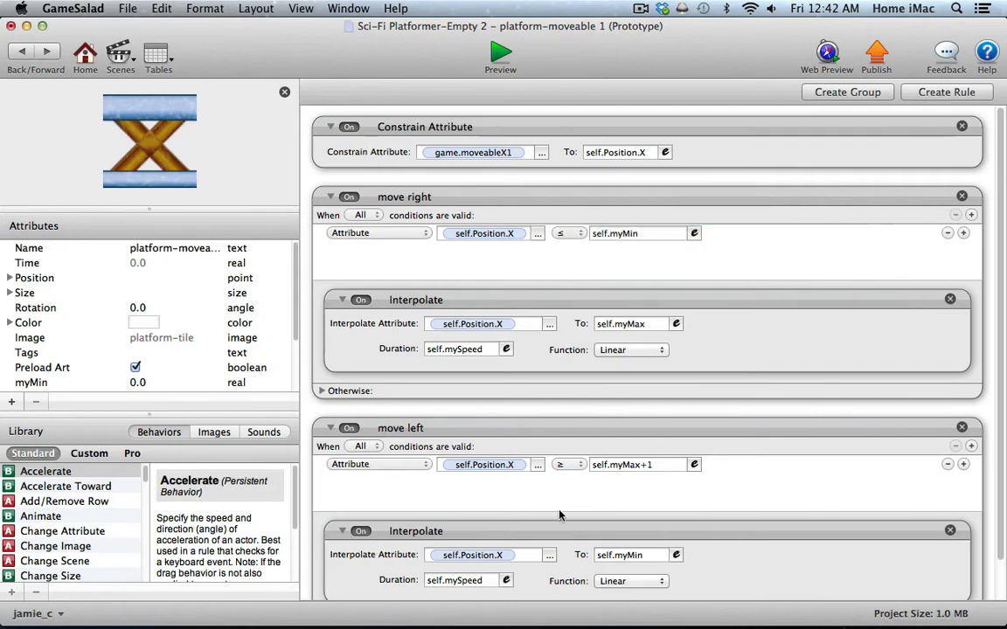
# - Remove the +1 from the move left rule's condition so that self.Position.X is compared with self.myMax alone
pyautogui.click(694, 464)
pyautogui.click(696, 464)
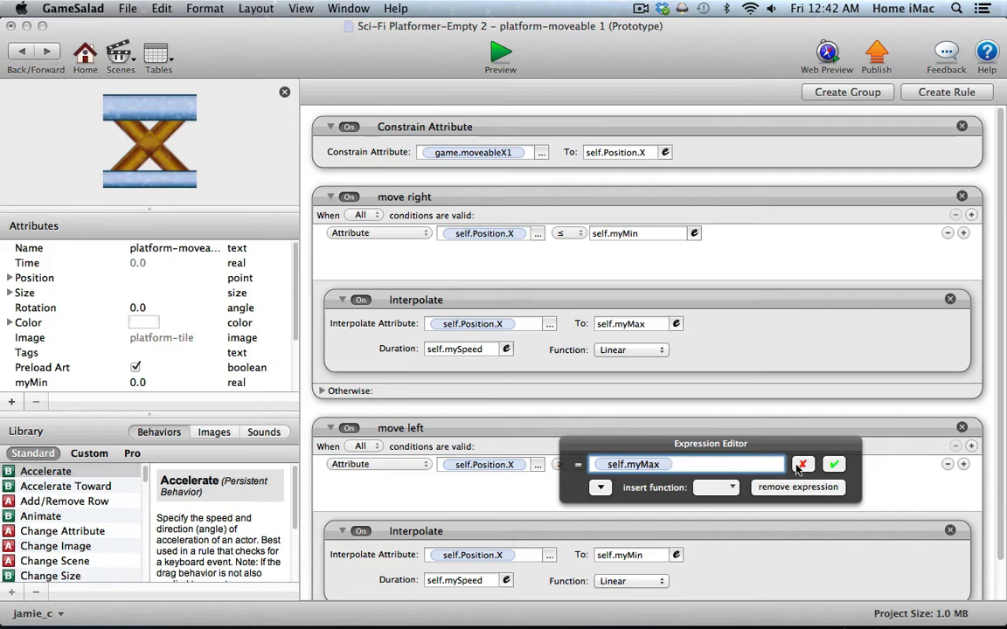
pyautogui.click(834, 465)
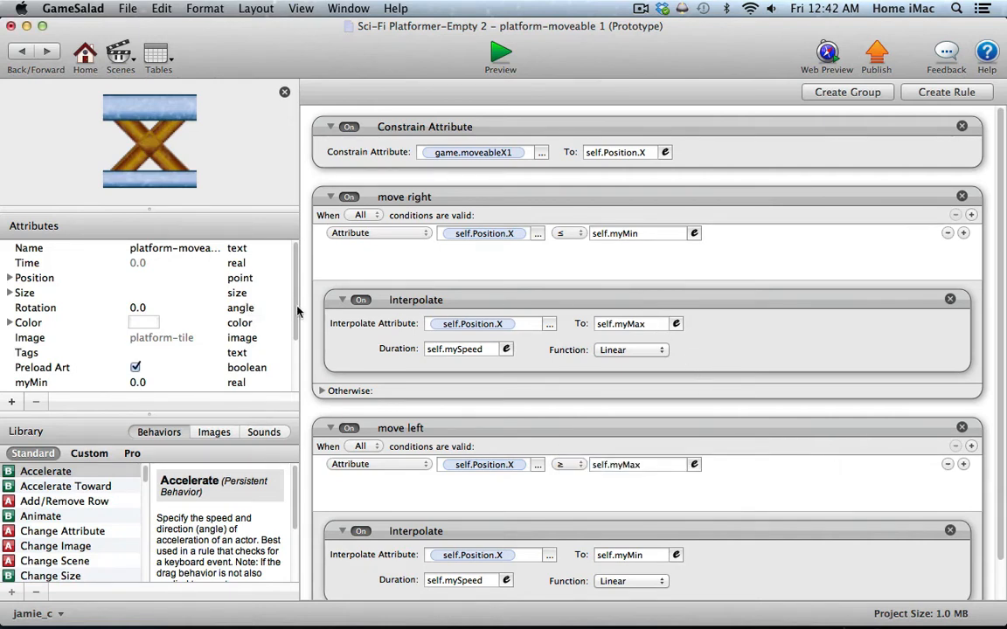
# - Examine the Position X, myMin and myMax attributes of the moveable platform placed in Level 02, then return to the scene
pyautogui.moveTo(296, 309); pyautogui.dragTo(296, 333)
pyautogui.click(22, 52)
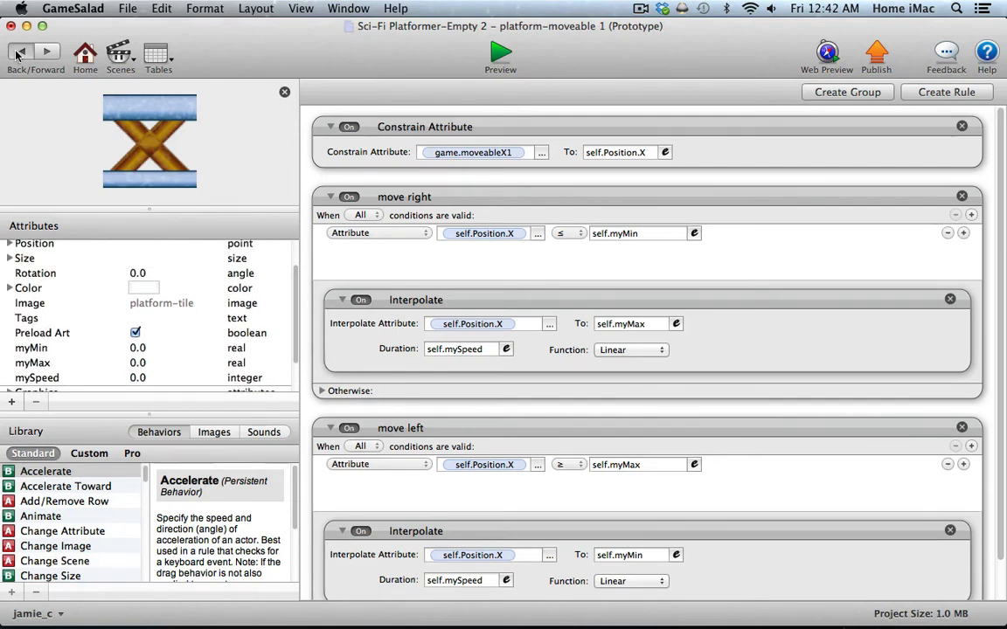
pyautogui.click(962, 543)
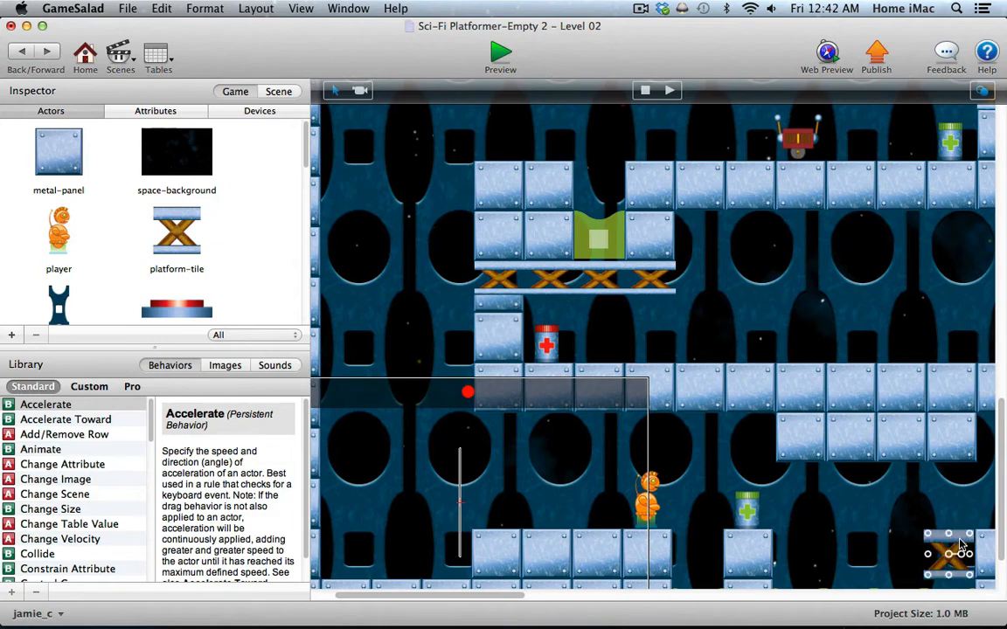
pyautogui.doubleClick(959, 543)
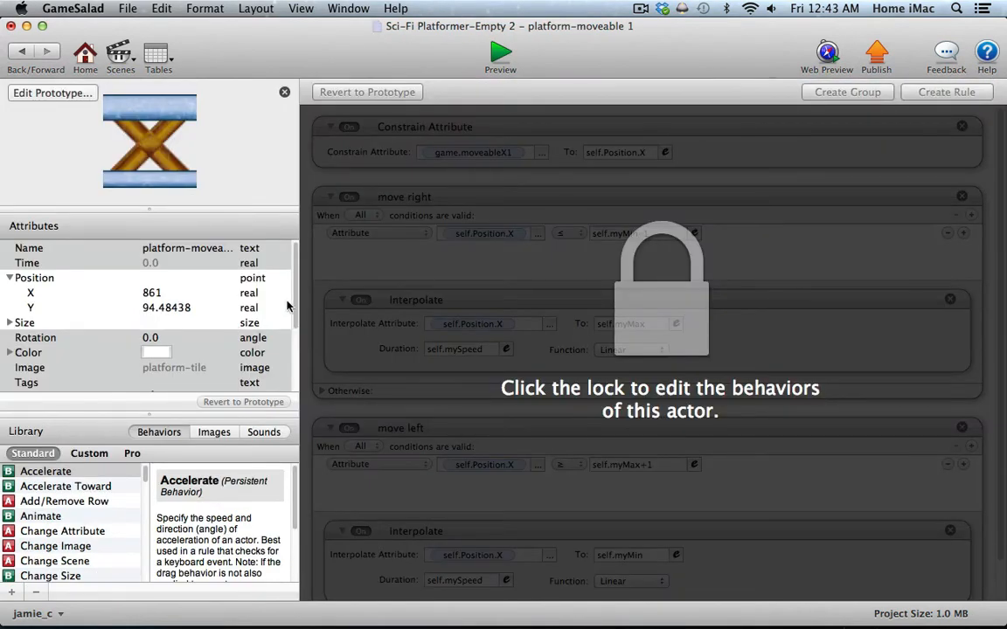
pyautogui.moveTo(295, 306); pyautogui.dragTo(293, 334)
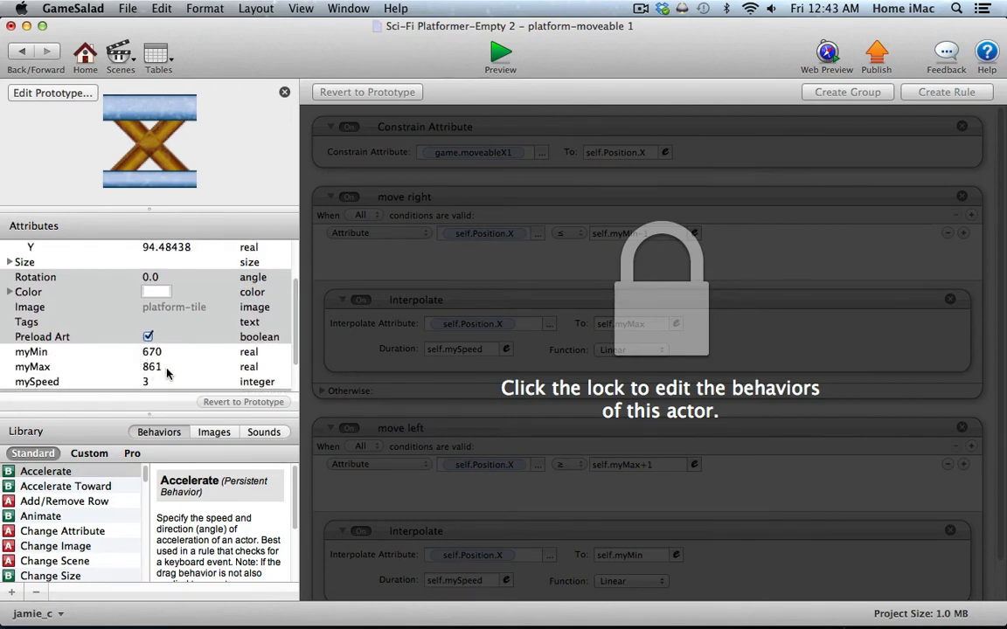
pyautogui.scroll(3, 151, 282)
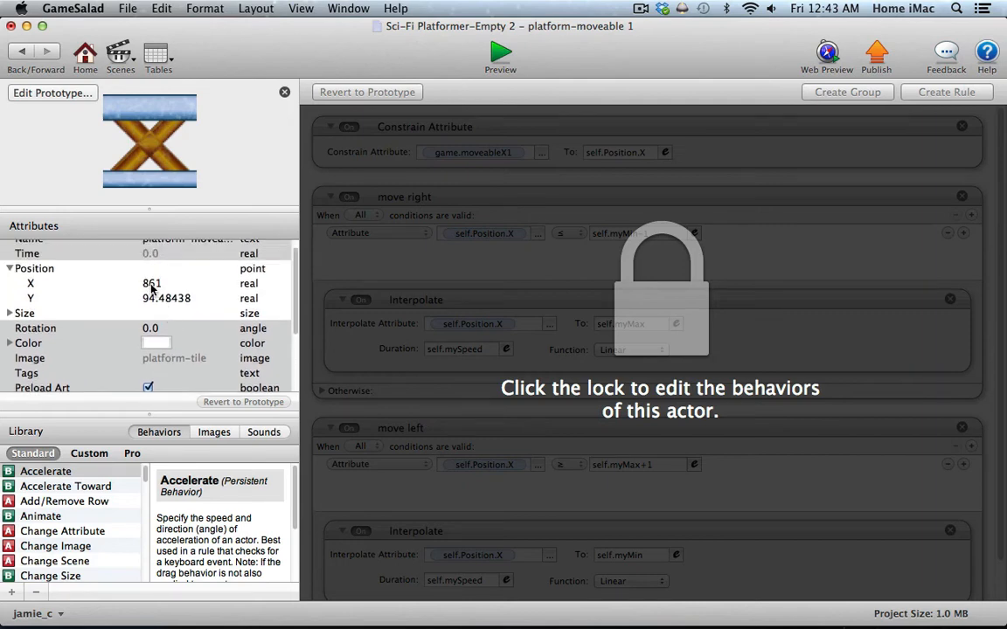
pyautogui.scroll(-2, 221, 295)
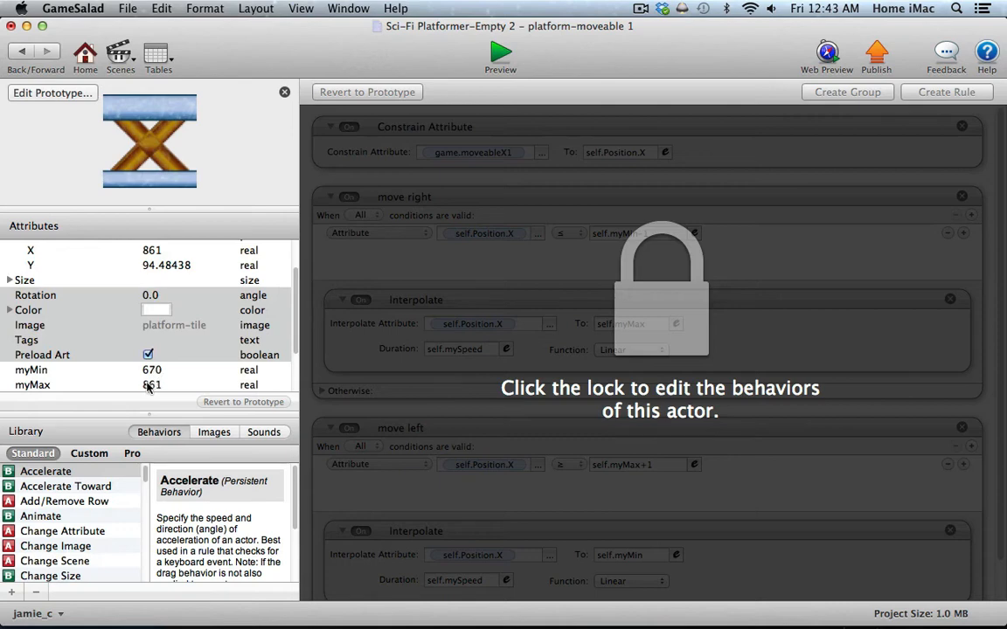
pyautogui.scroll(2, 156, 384)
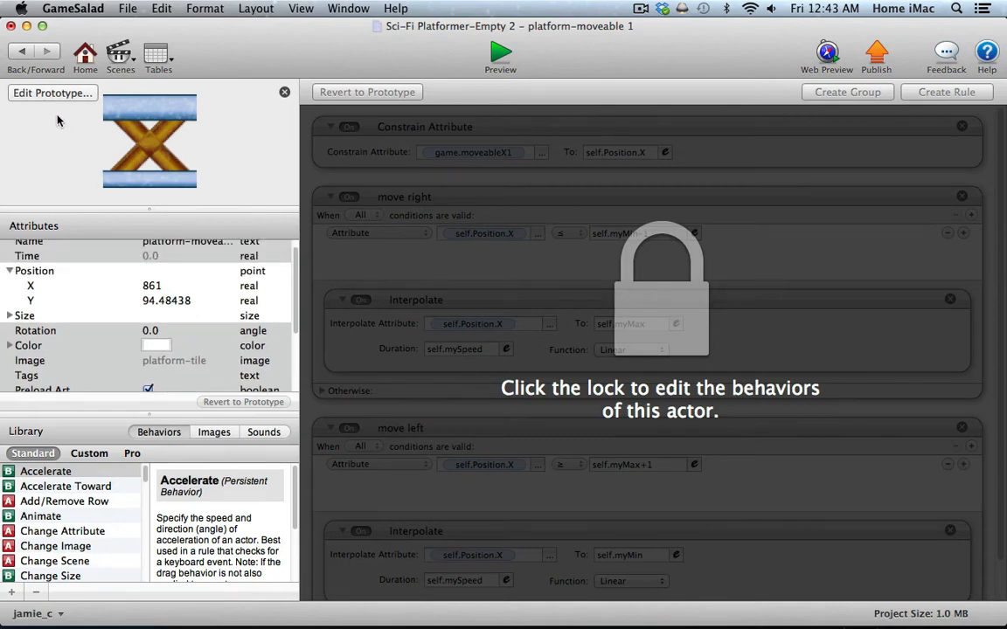
pyautogui.click(21, 51)
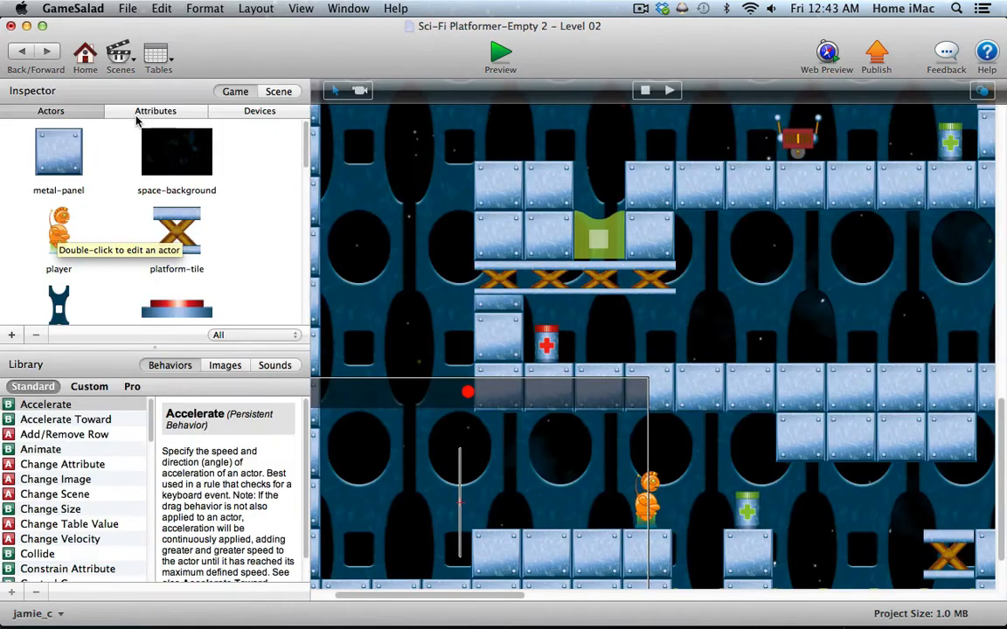
# - Assign the solid tag to the platform-moveable 1 actor in the project's actor list
pyautogui.click(84, 54)
pyautogui.click(503, 91)
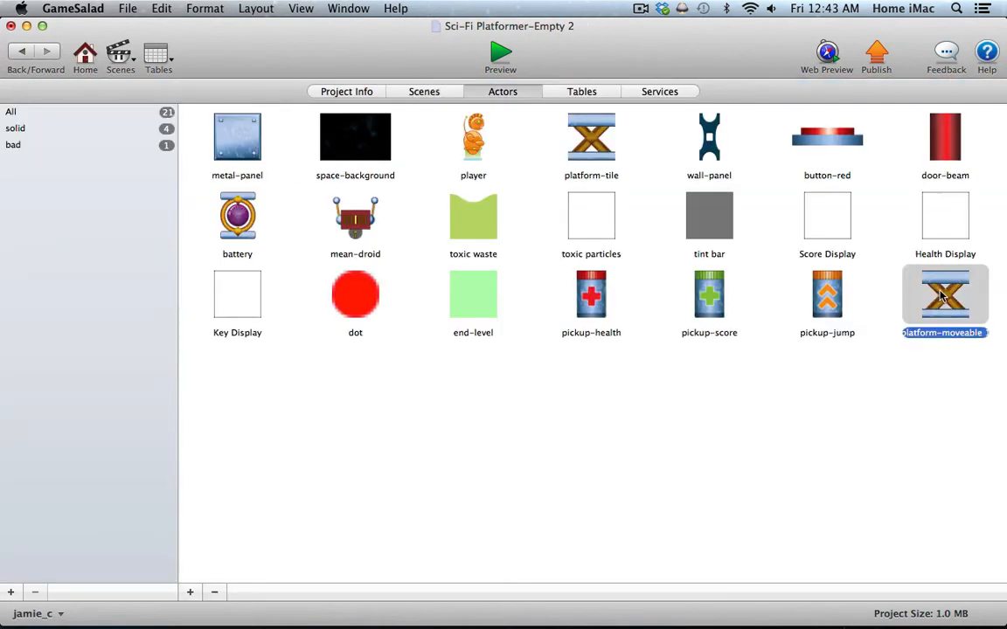
pyautogui.moveTo(944, 297); pyautogui.dragTo(164, 130)
# - Preview Level 02 and take the player right over the first gap, riding the moving platform across the toxic waste to the far block
pyautogui.click(500, 54)
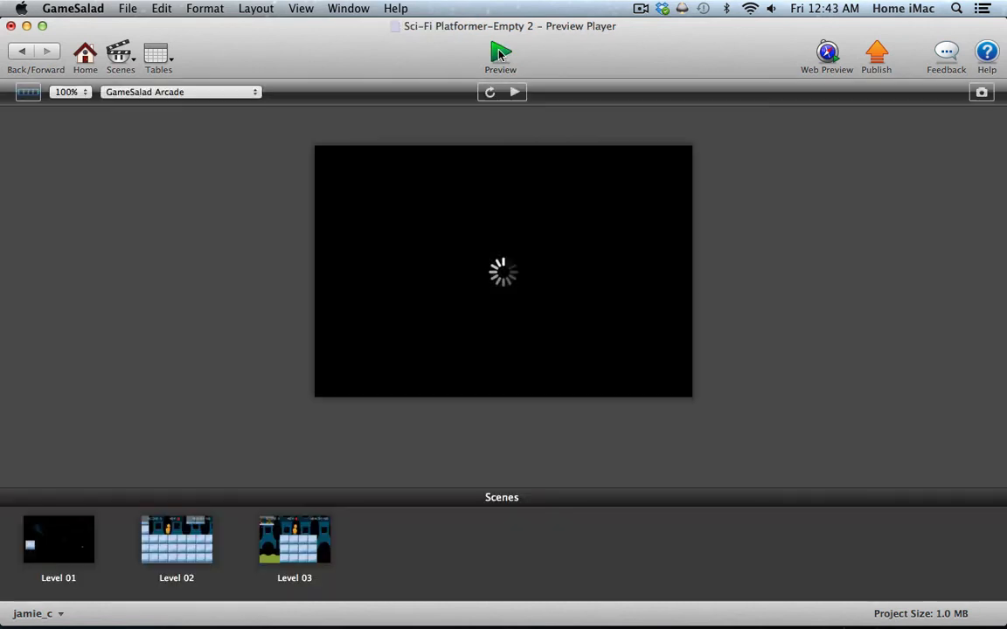
pyautogui.click(173, 557)
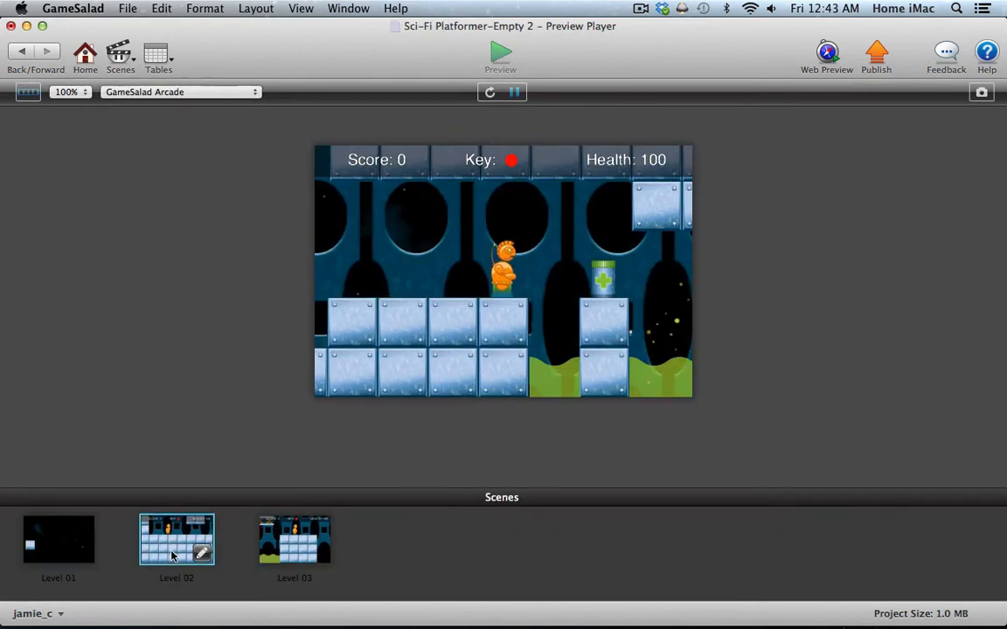
pyautogui.press('Right')
pyautogui.press('space')
pyautogui.press('Right')
pyautogui.press('Right')
pyautogui.press('Right')
pyautogui.press('Right')
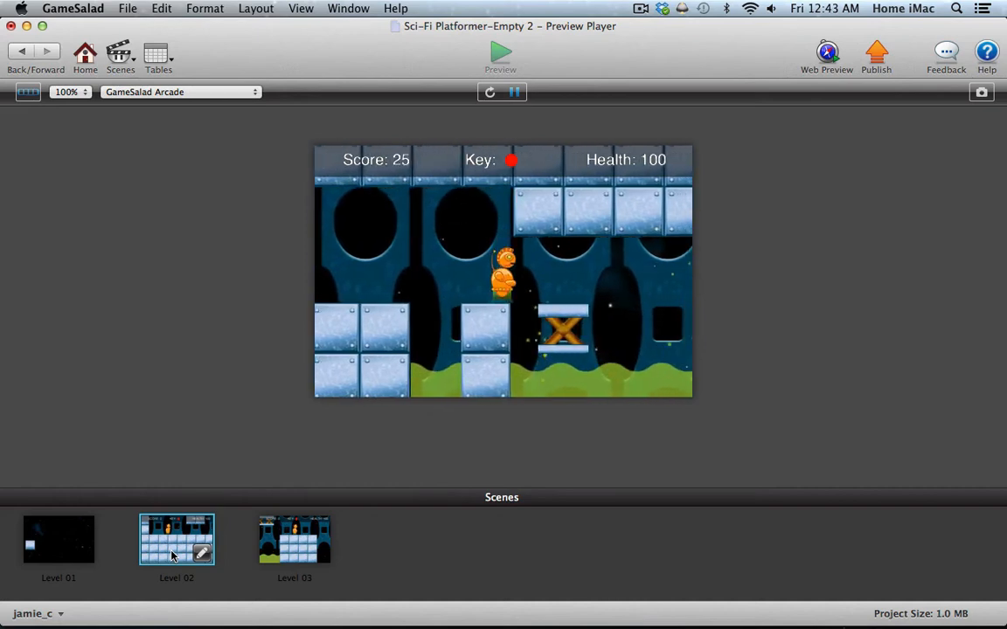
pyautogui.press('Left')
pyautogui.press('Left')
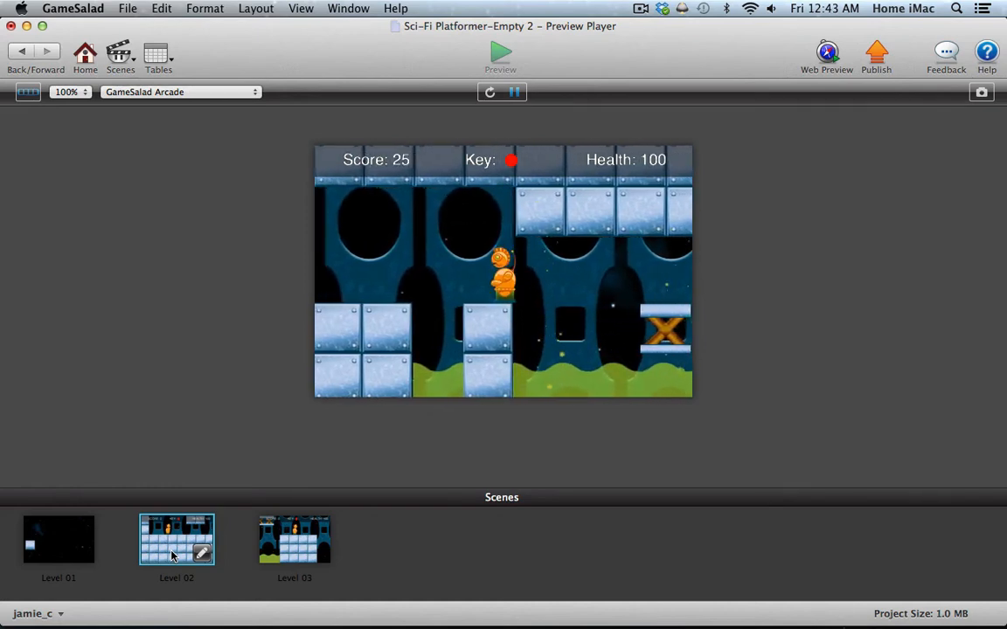
pyautogui.press('Right')
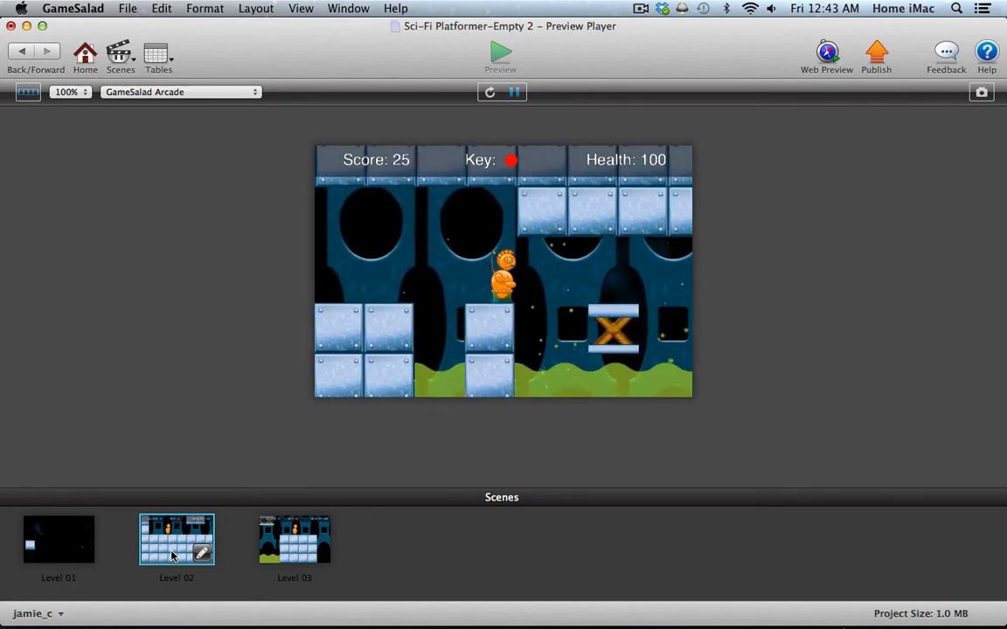
pyautogui.press('Right')
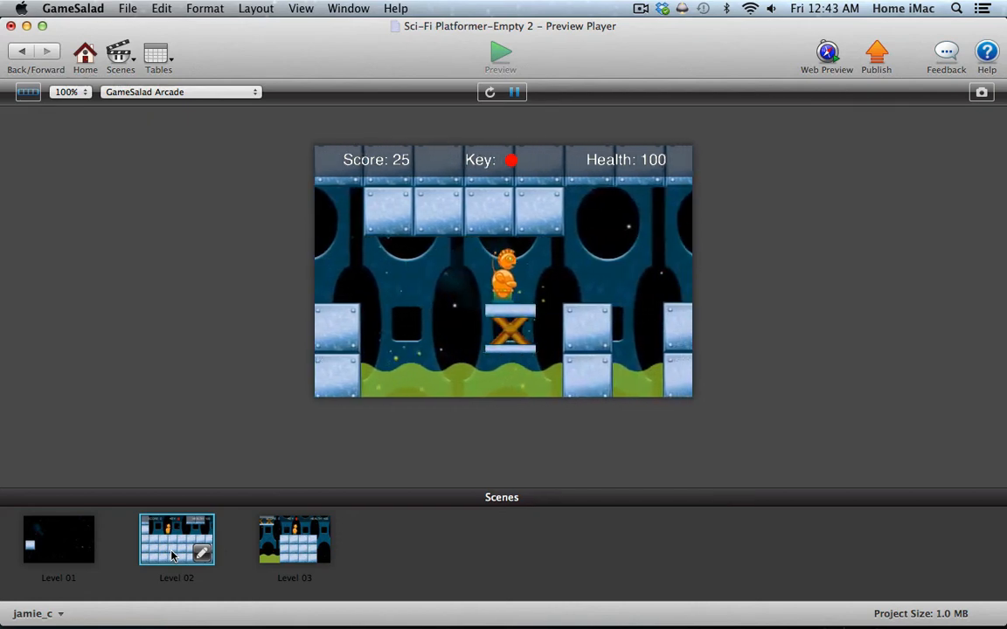
pyautogui.press('Right')
pyautogui.press('Right')
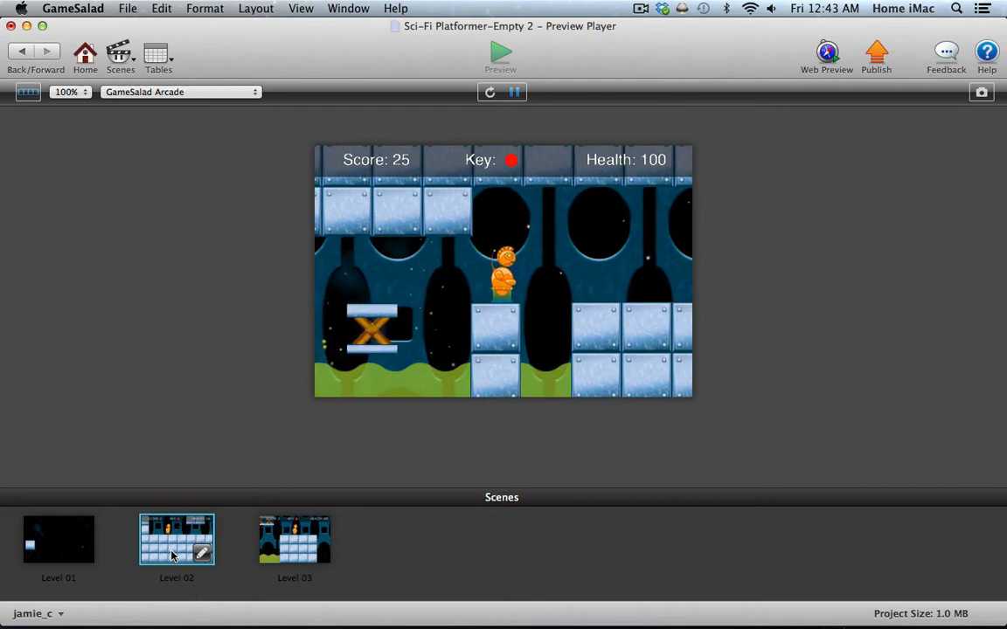
# - Test the return trip by riding the moving platform back left across the toxic waste and walking the player at the near block
pyautogui.press('Left')
pyautogui.press('Left')
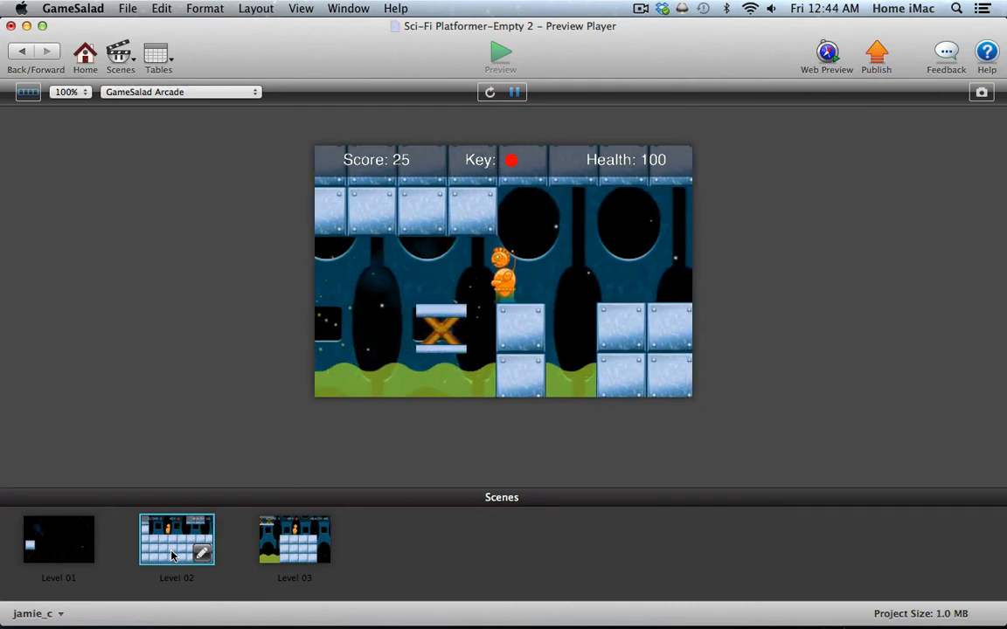
pyautogui.press('Left')
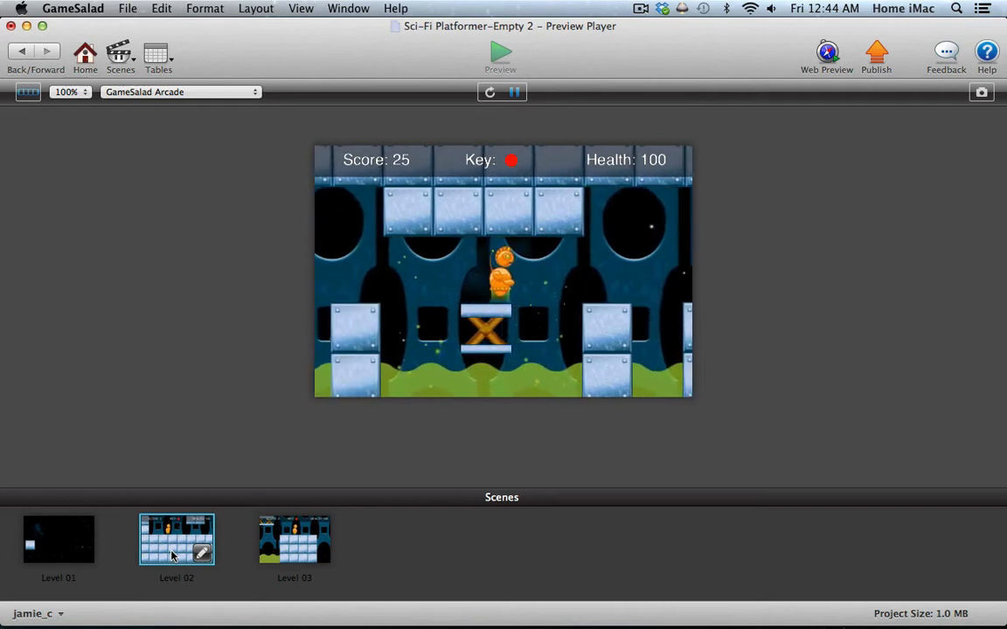
pyautogui.press('Left')
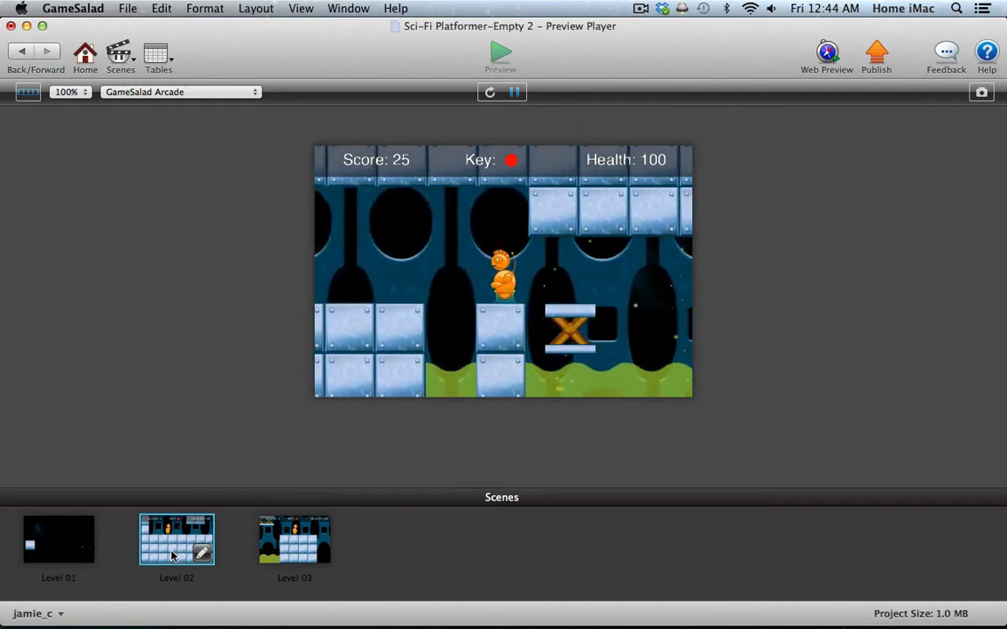
pyautogui.press('Right')
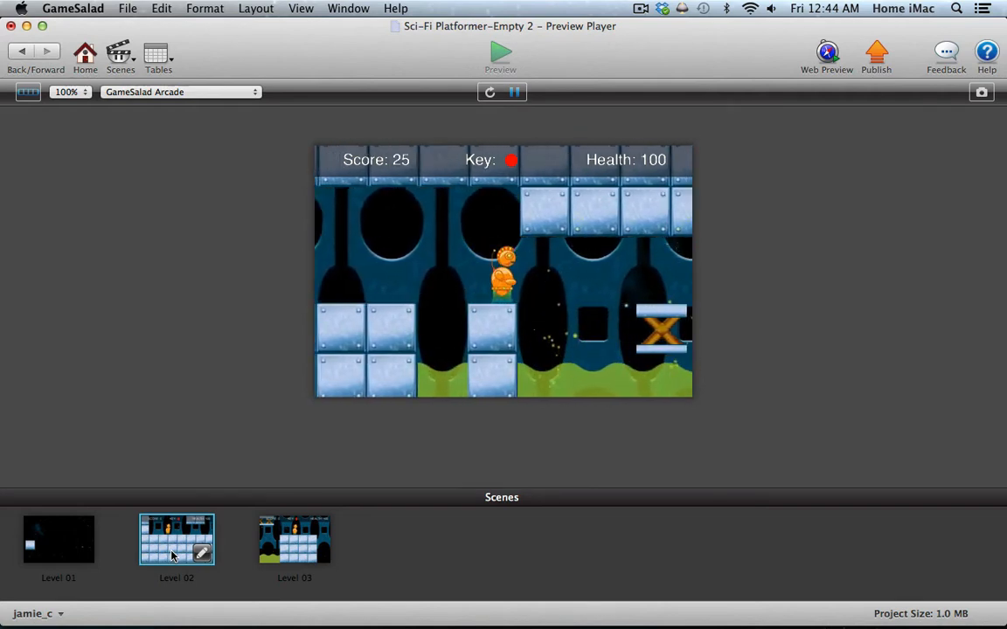
pyautogui.press('Left')
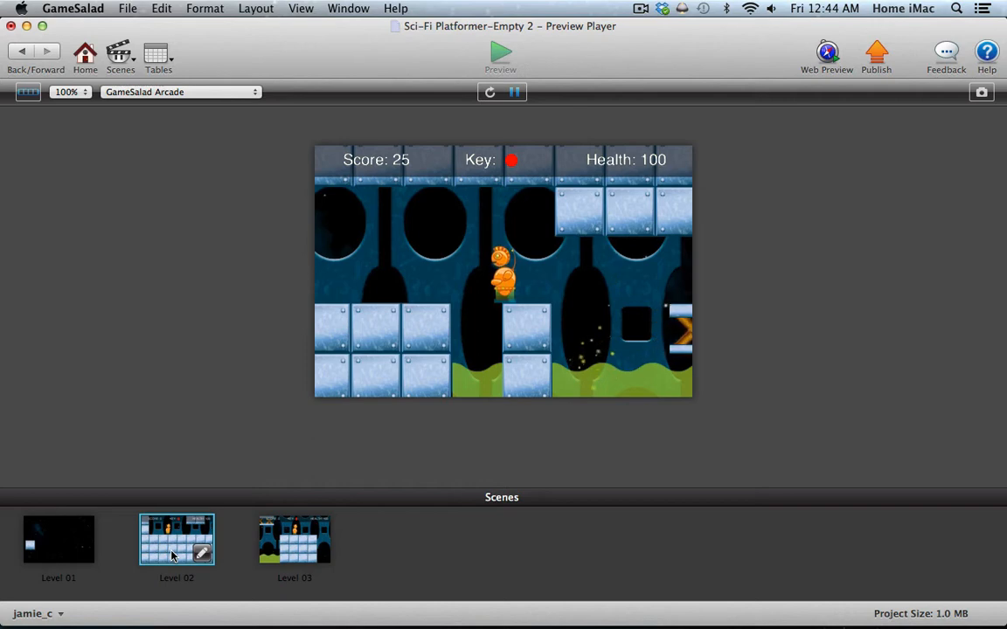
pyautogui.press('Left')
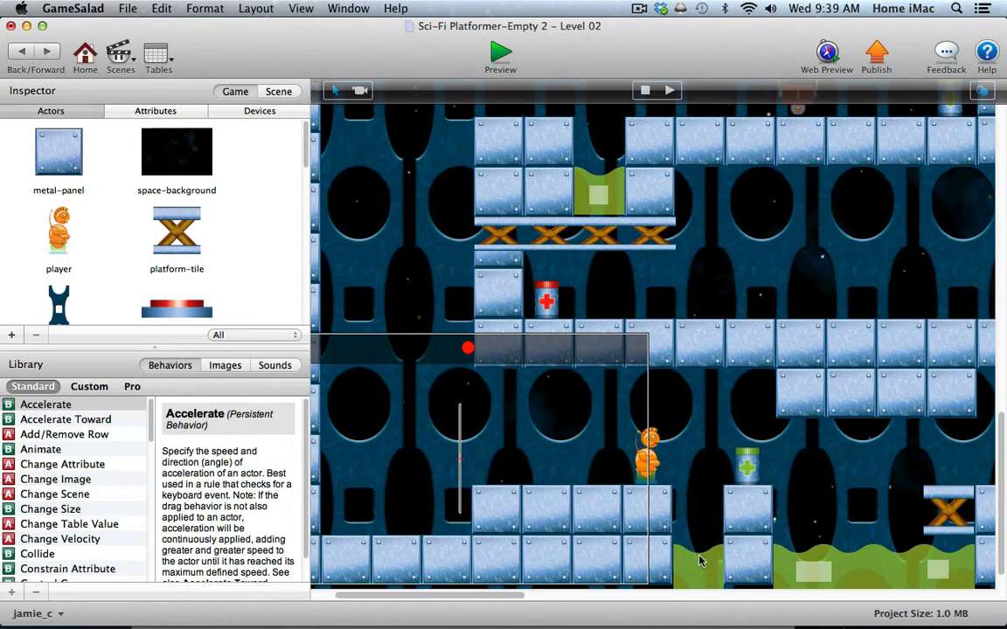
# - Move the player actor's Interact with enemies group above pickups and review its Touch a Bad Guy rule, leaving that rule collapsed
pyautogui.doubleClick(59, 231)
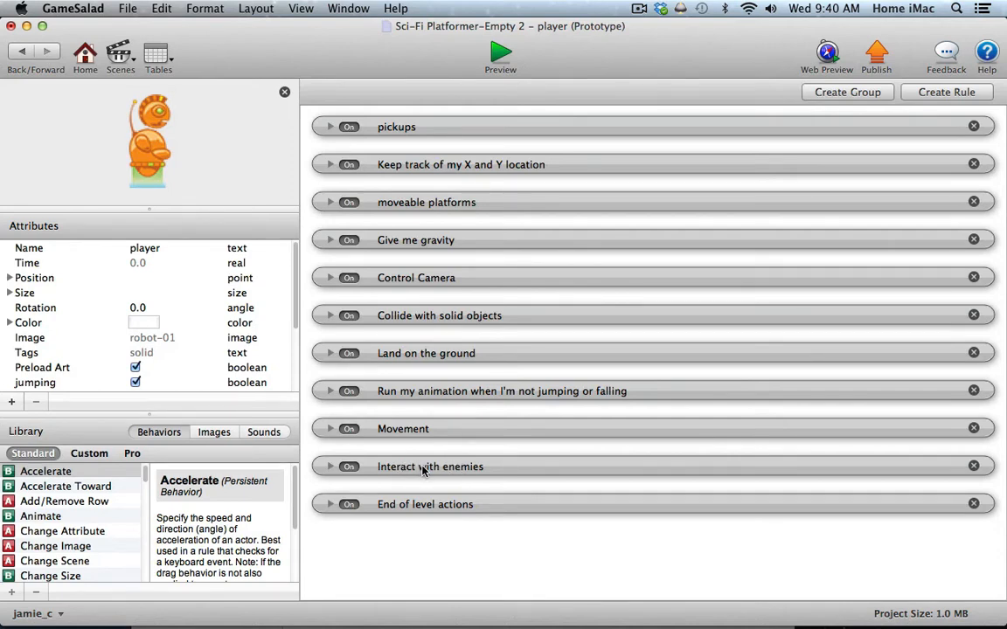
pyautogui.moveTo(421, 472); pyautogui.dragTo(428, 129)
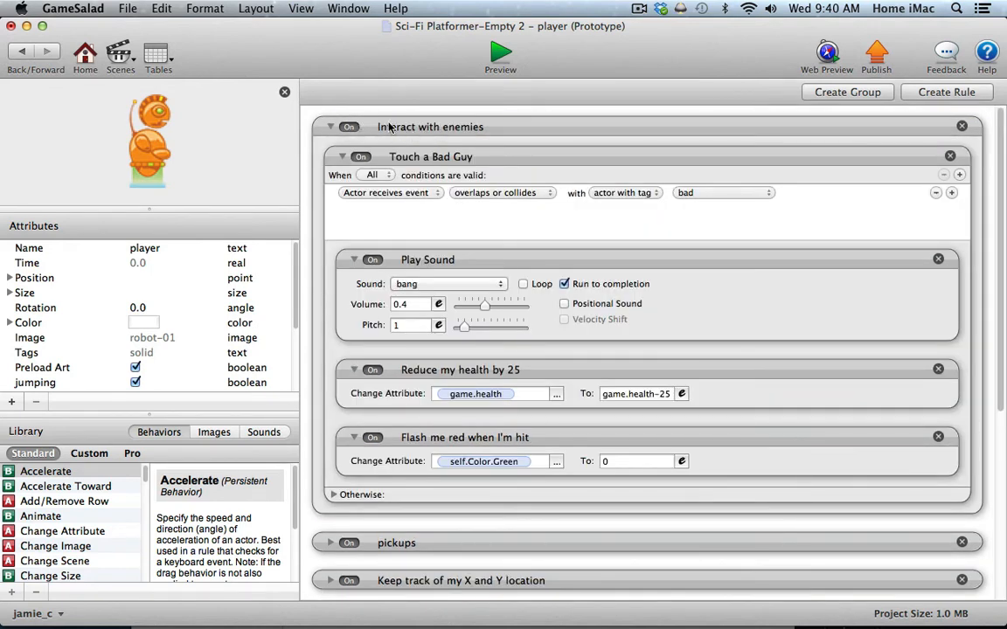
pyautogui.click(342, 157)
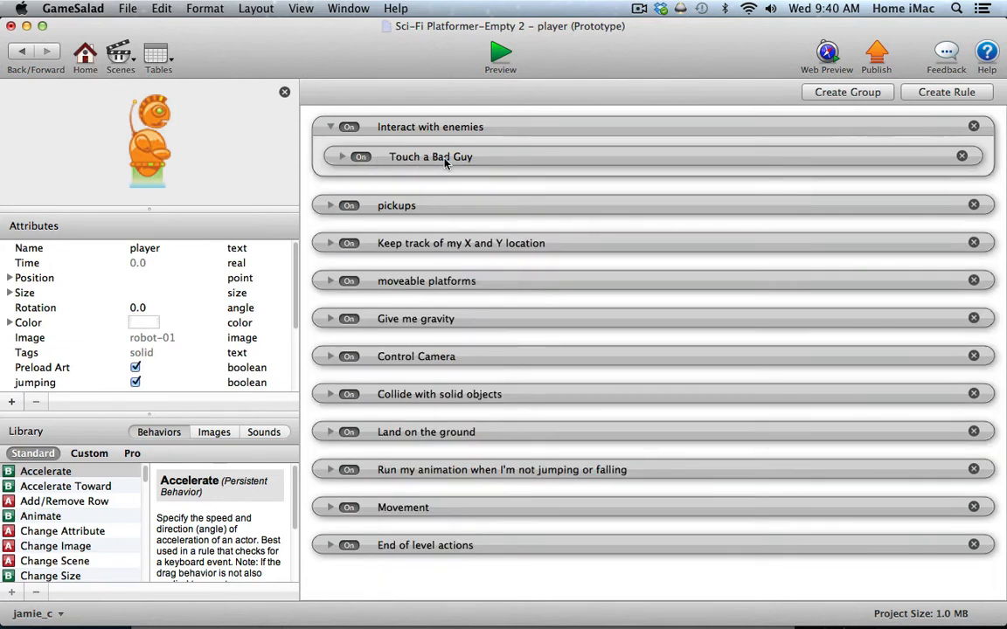
pyautogui.click(340, 158)
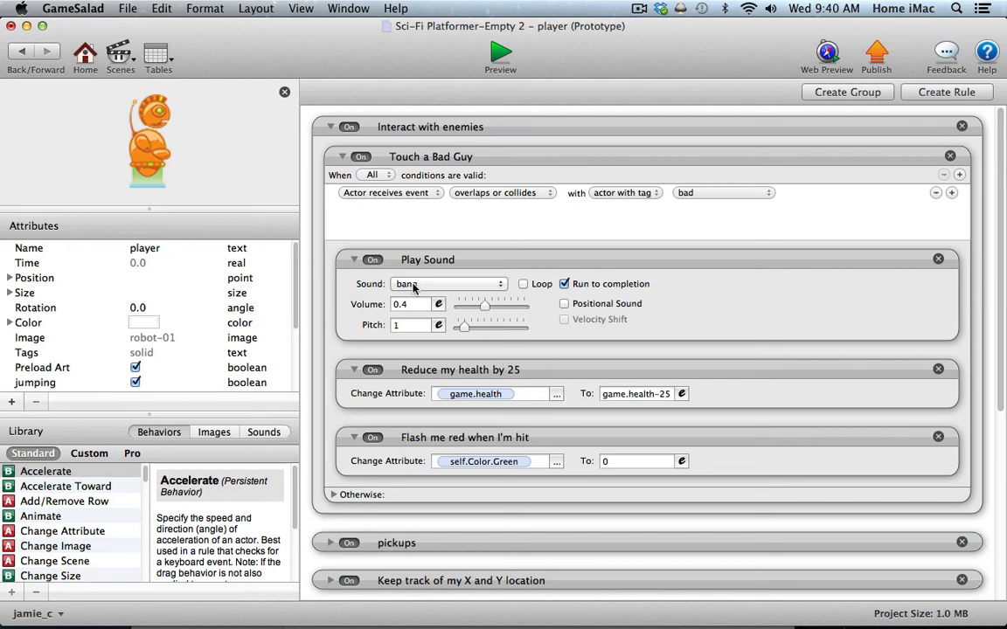
pyautogui.click(342, 157)
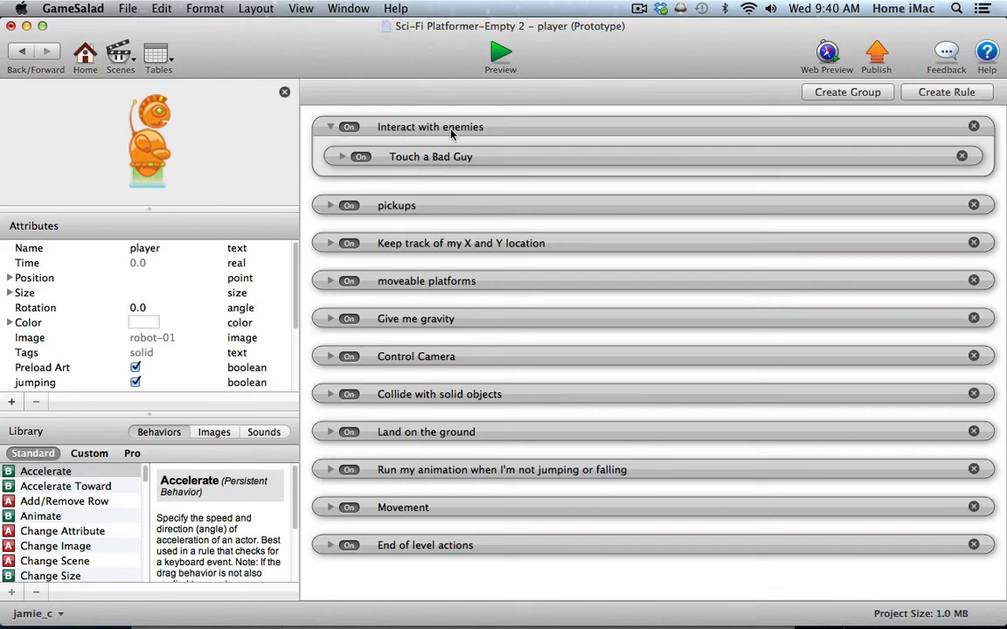
# - Add a rule named "toxic waste" below Touch a Bad Guy inside the Interact with enemies group
pyautogui.moveTo(31, 517); pyautogui.dragTo(377, 174)
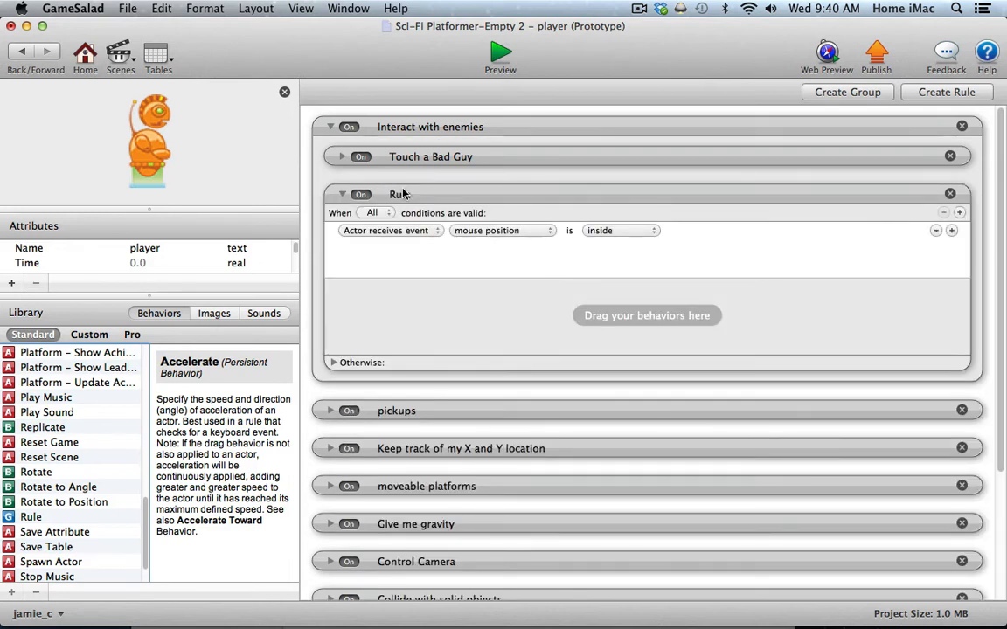
pyautogui.doubleClick(399, 194)
pyautogui.write('toxic waste')
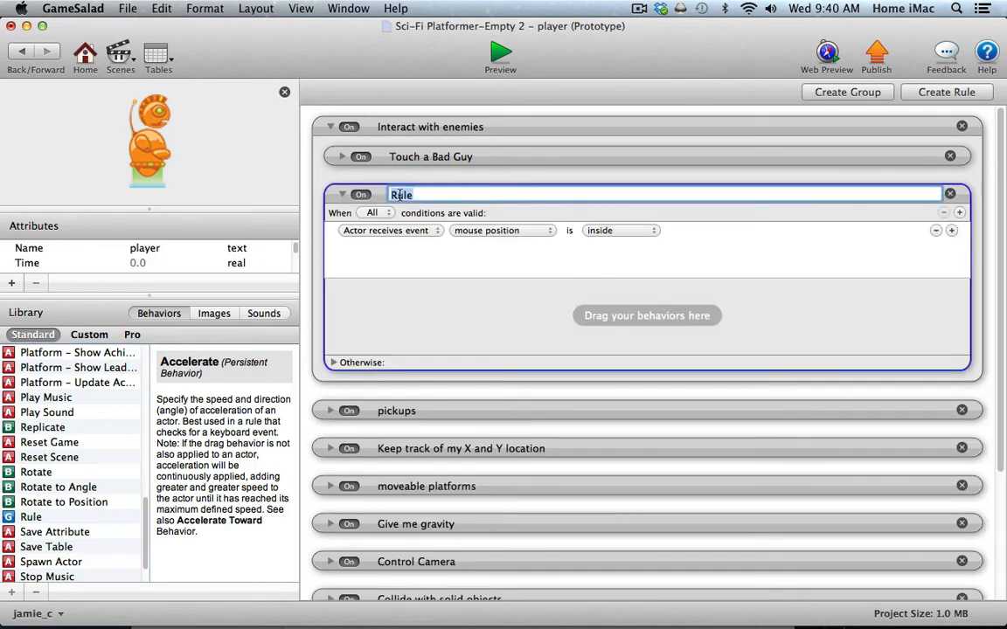
pyautogui.press('Return')
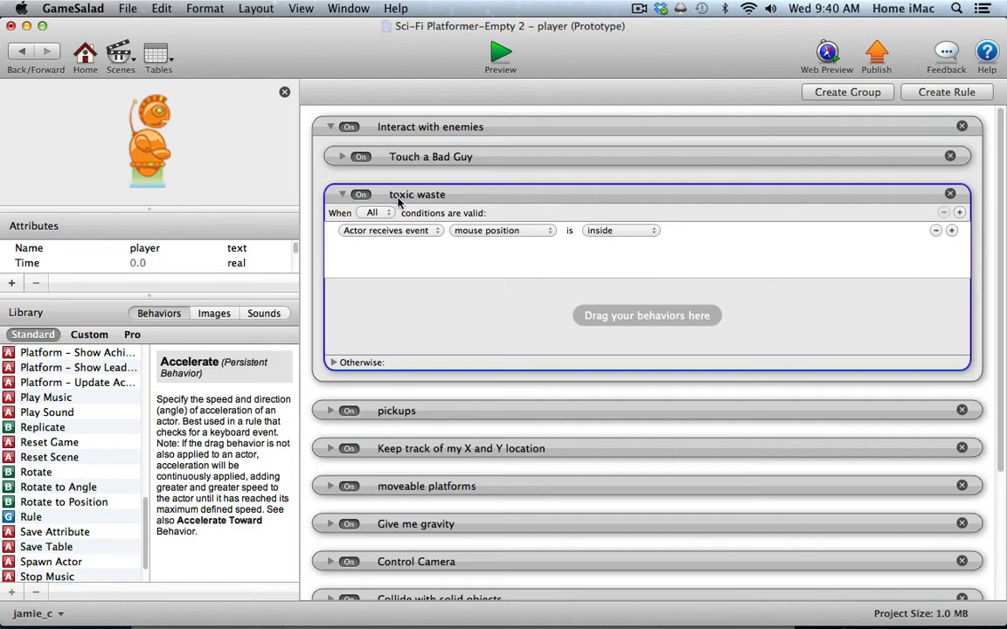
# - Set the toxic waste rule's condition to overlaps or collides with actor of type toxic waste
pyautogui.click(489, 231)
pyautogui.click(503, 256)
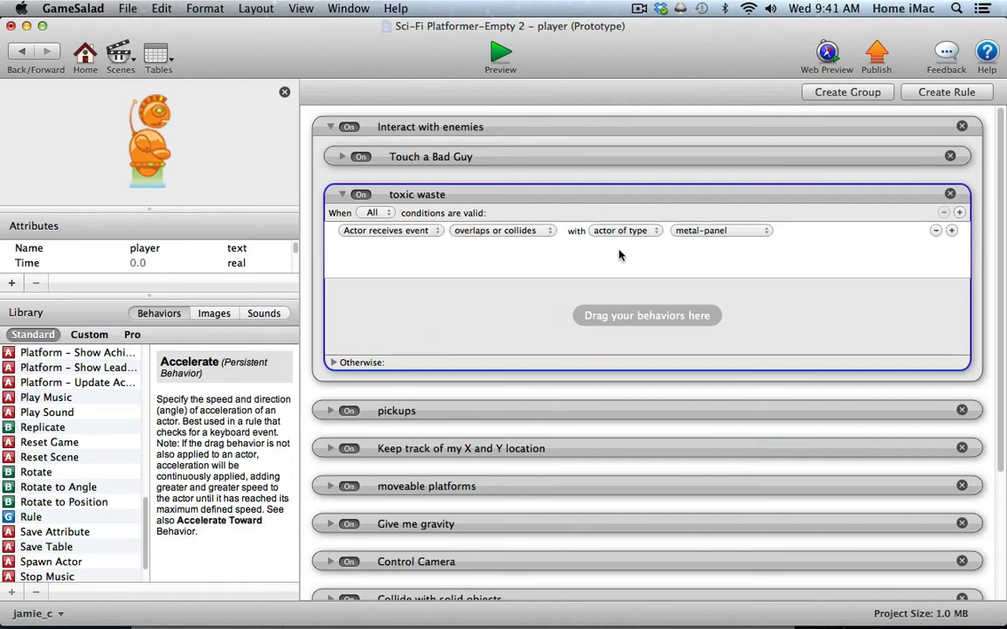
pyautogui.click(690, 231)
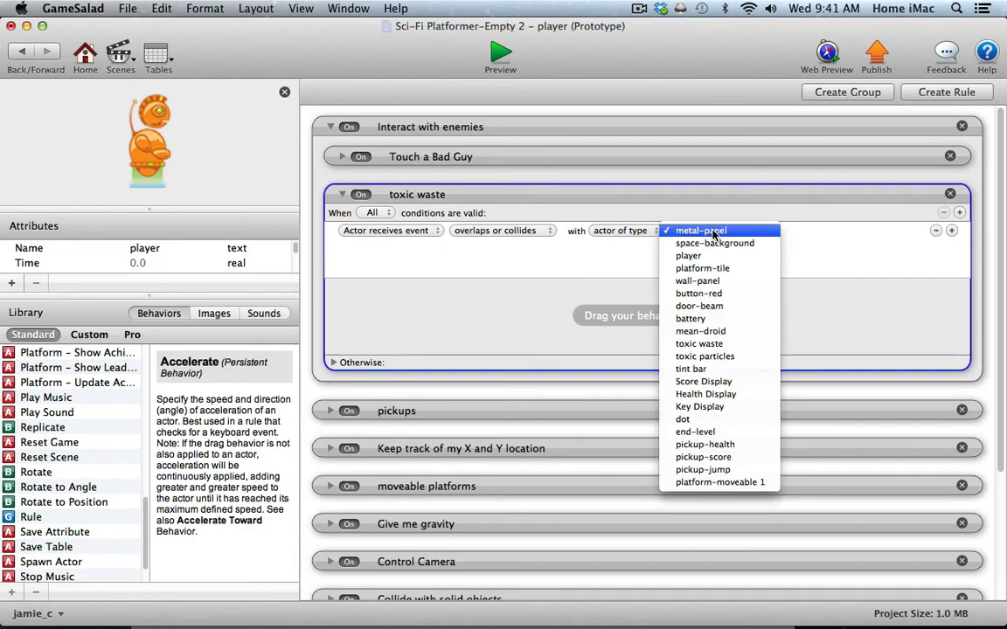
pyautogui.click(722, 344)
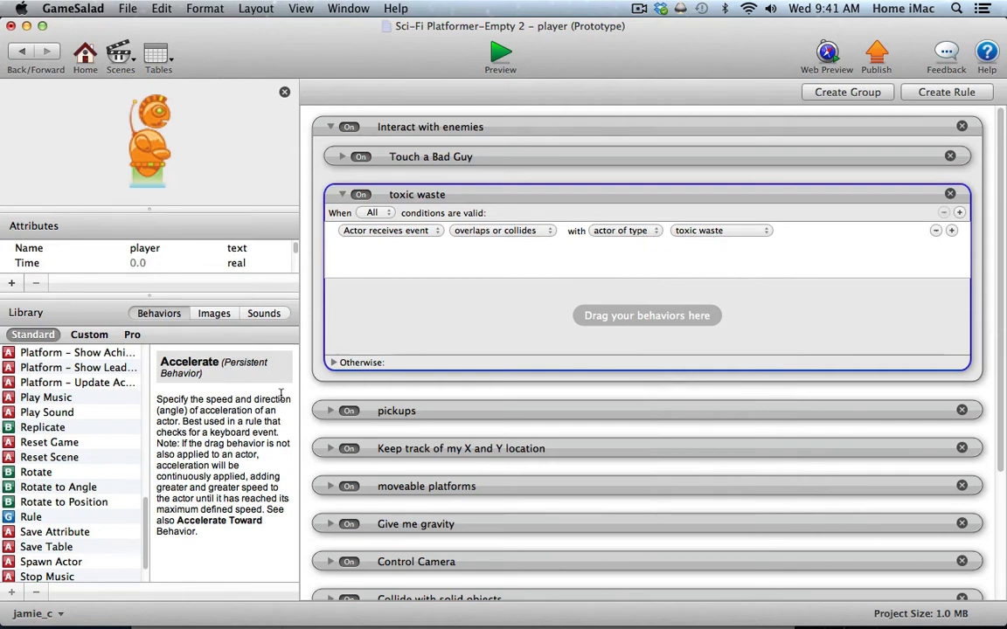
# - Add a Play Sound behavior to the toxic waste rule and choose the bang sound for it
pyautogui.moveTo(147, 522); pyautogui.dragTo(157, 469)
pyautogui.scroll(-5, 53, 472)
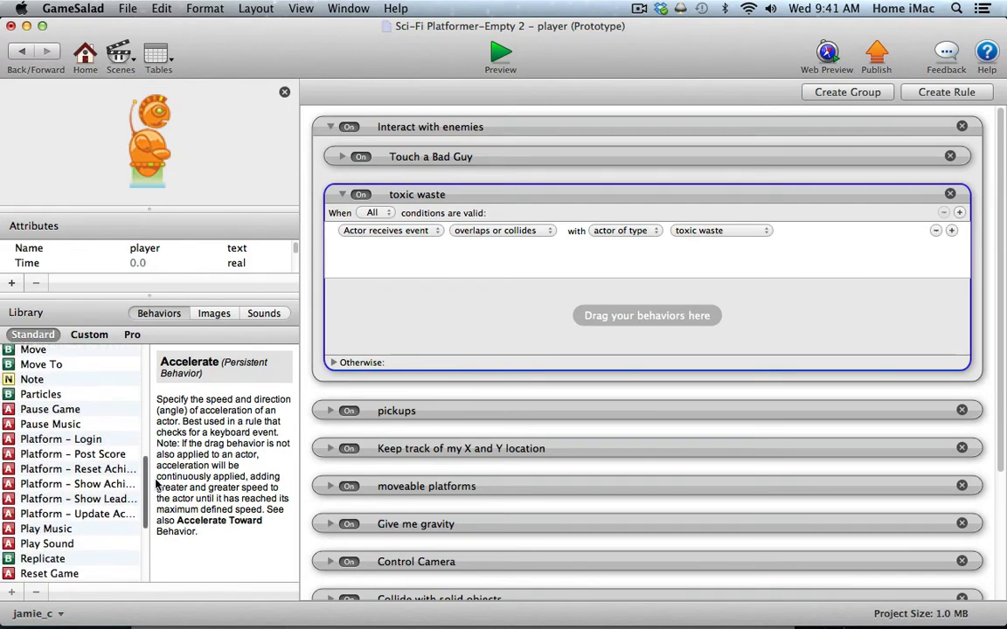
pyautogui.moveTo(40, 485); pyautogui.dragTo(395, 300)
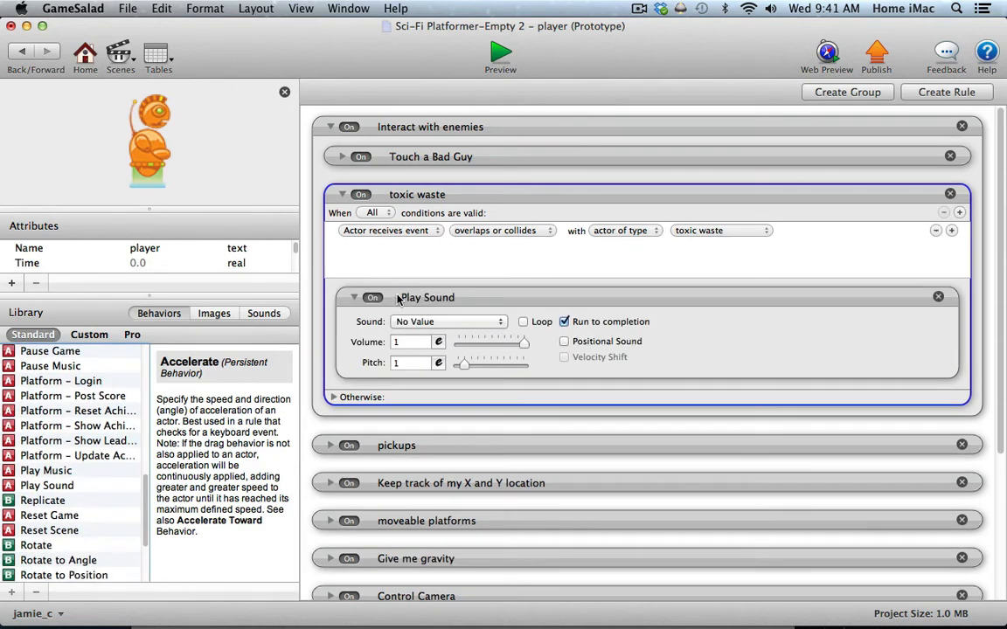
pyautogui.click(443, 322)
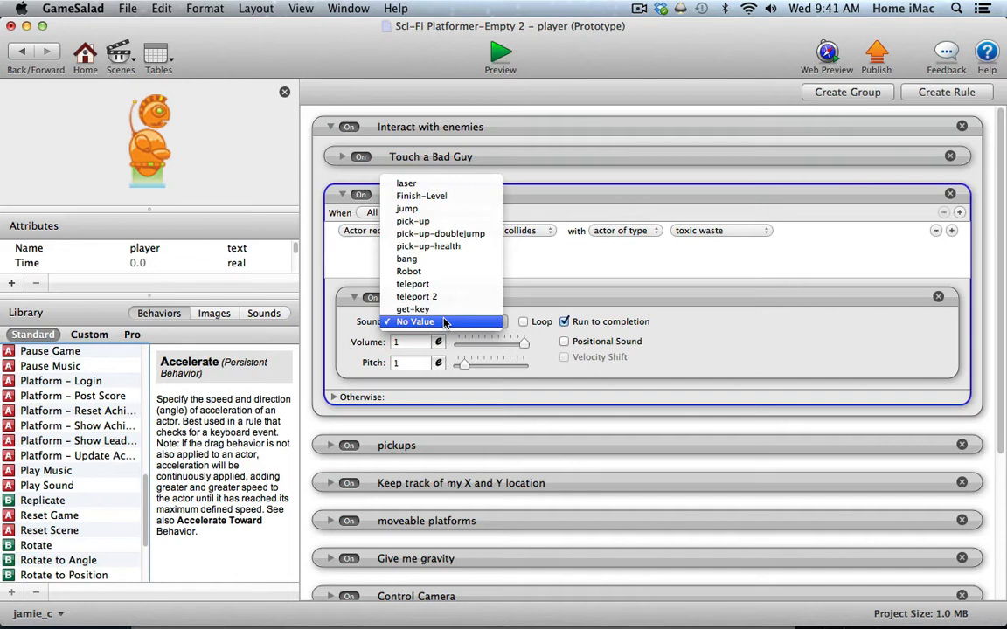
pyautogui.click(444, 260)
# - Set the pitch of the toxic waste rule's bang sound to 0.6
pyautogui.click(403, 362)
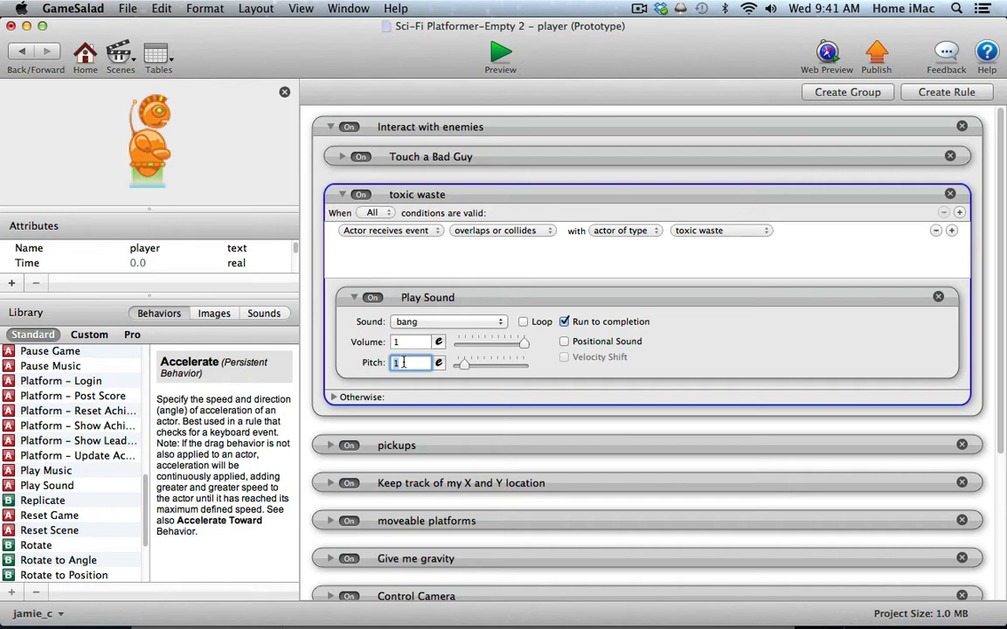
pyautogui.press('Return')
pyautogui.moveTo(461, 366); pyautogui.dragTo(523, 341)
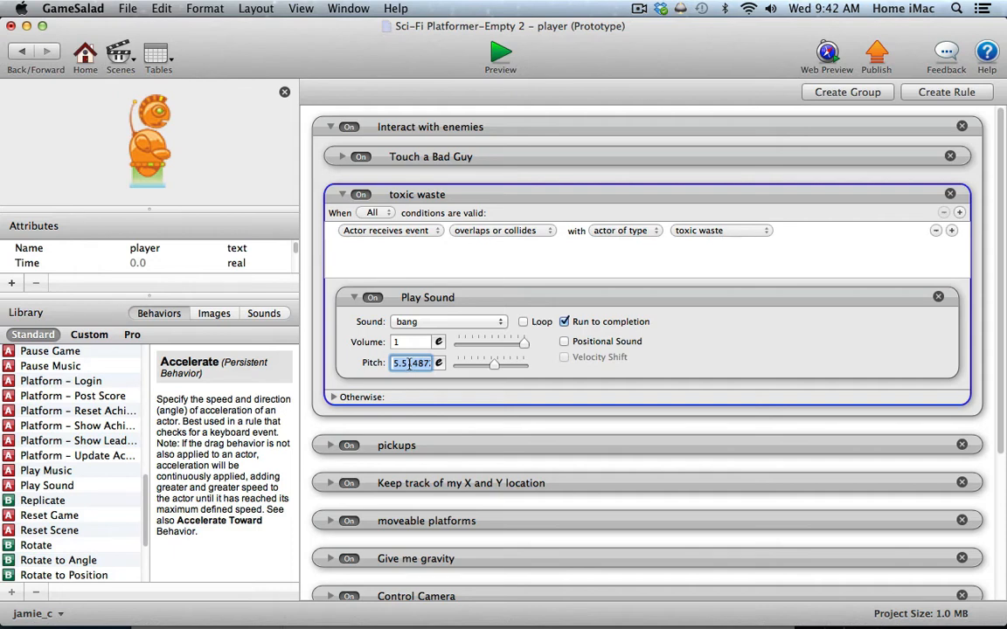
pyautogui.write('0.6')
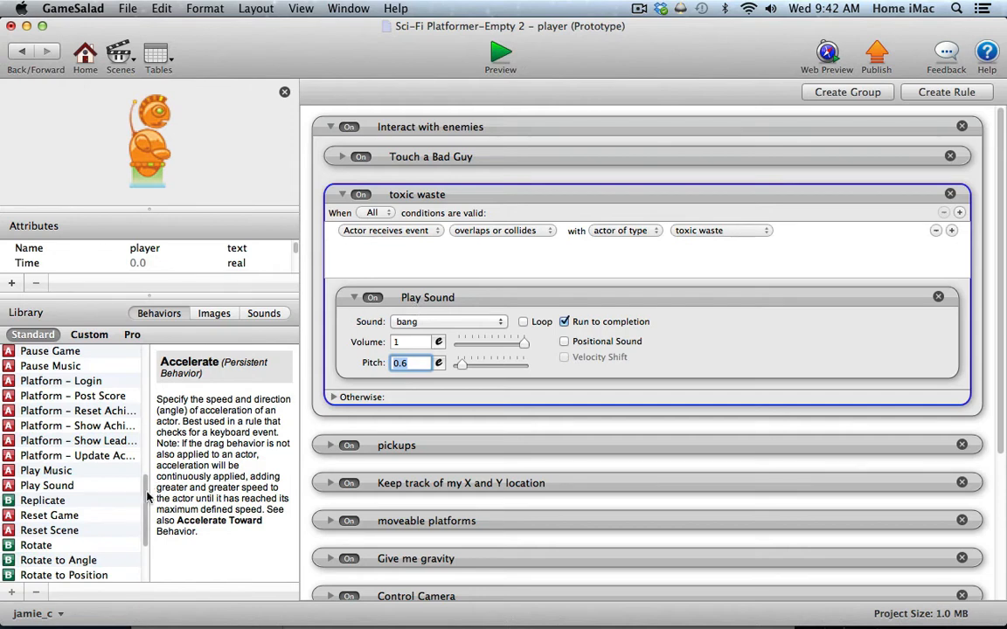
# - Add a Change Attribute behavior below Play Sound in the toxic waste rule that sets game.health to 0
pyautogui.moveTo(147, 497); pyautogui.dragTo(157, 363)
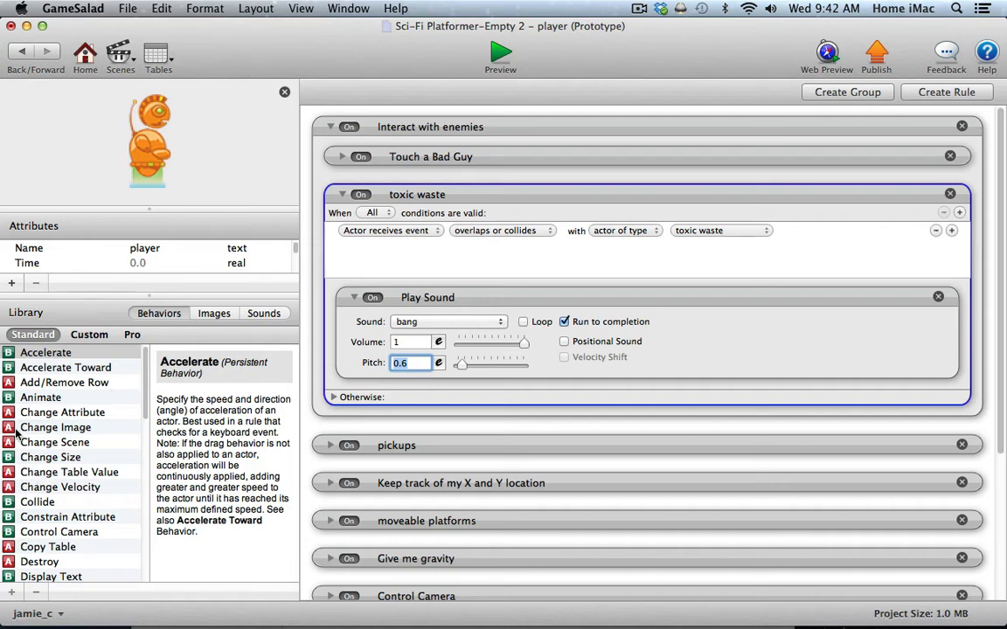
pyautogui.moveTo(19, 411); pyautogui.dragTo(367, 389)
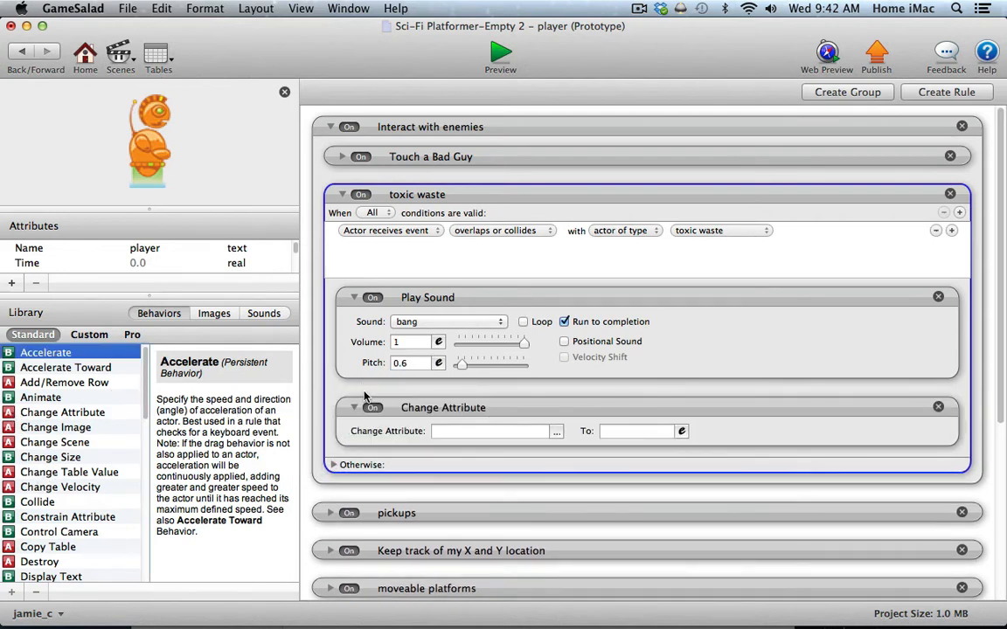
pyautogui.click(557, 432)
pyautogui.click(566, 448)
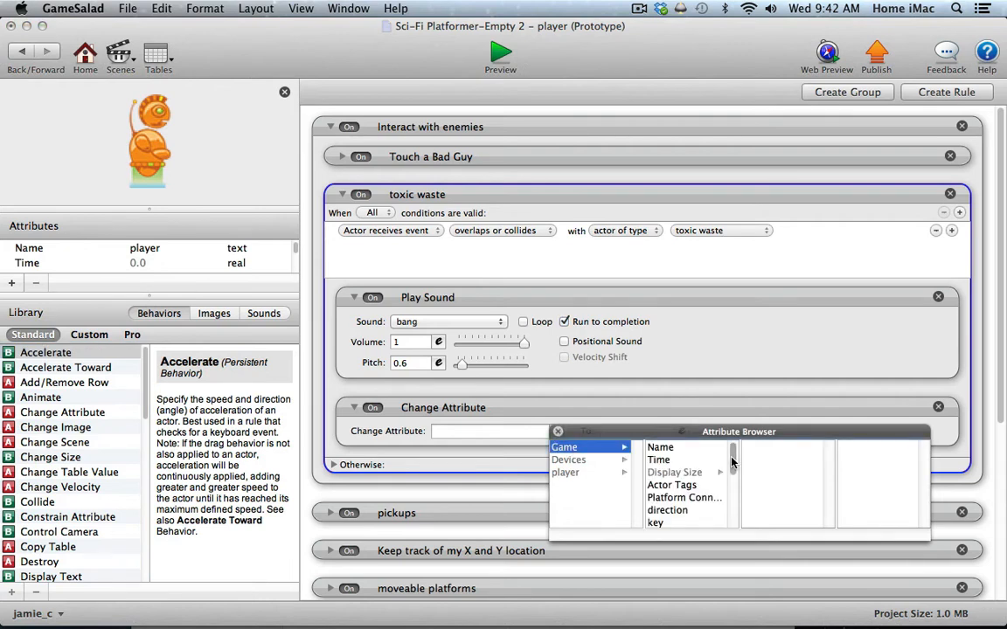
pyautogui.moveTo(733, 463); pyautogui.dragTo(732, 505)
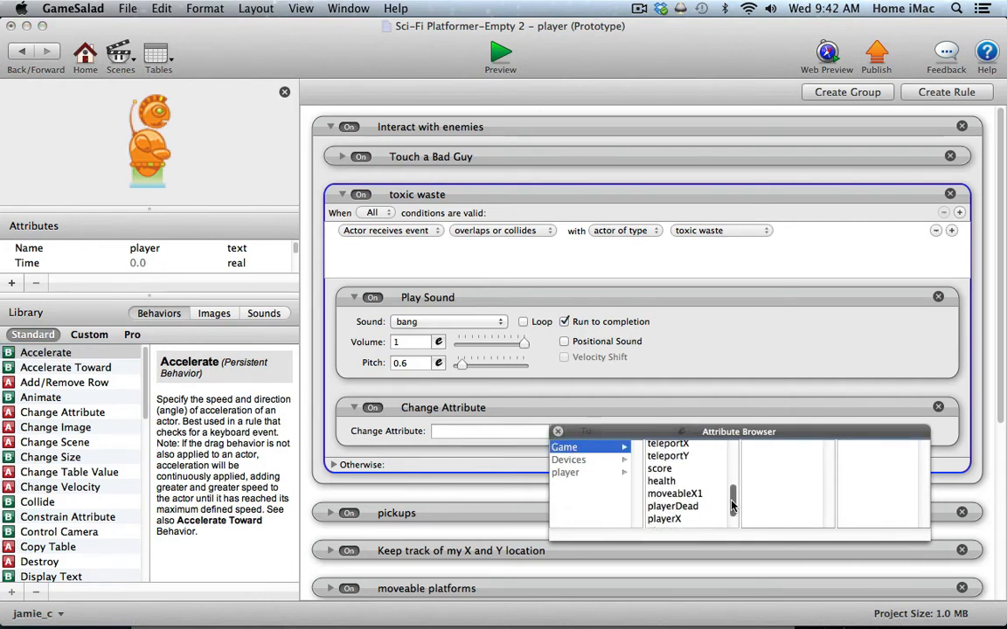
pyautogui.doubleClick(665, 481)
pyautogui.click(617, 430)
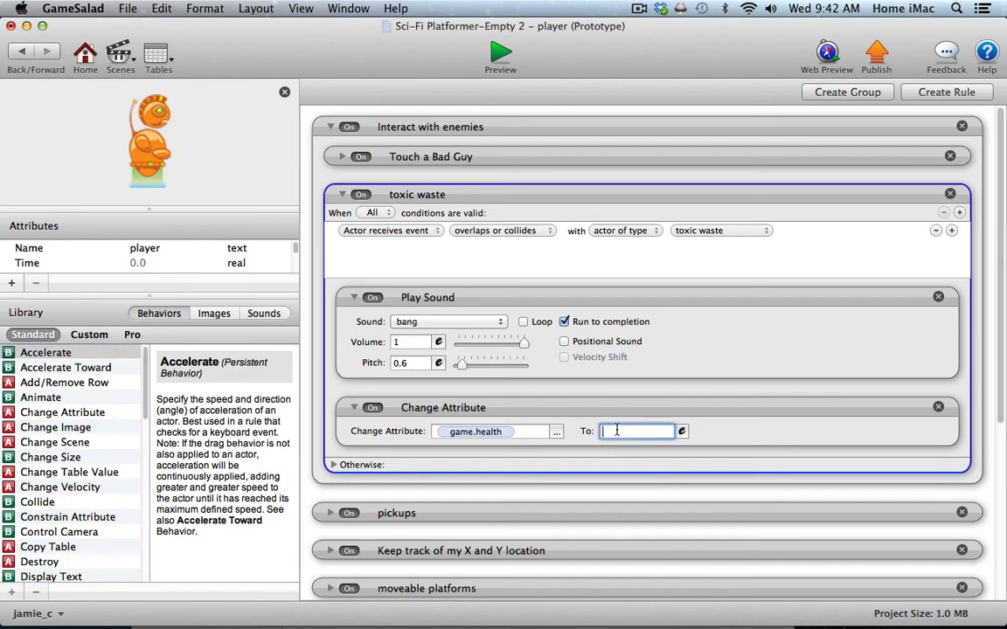
pyautogui.write('0')
# - Collapse the toxic waste rule and its Interact with enemies group, and move the group between Movement and End of level actions
pyautogui.click(342, 195)
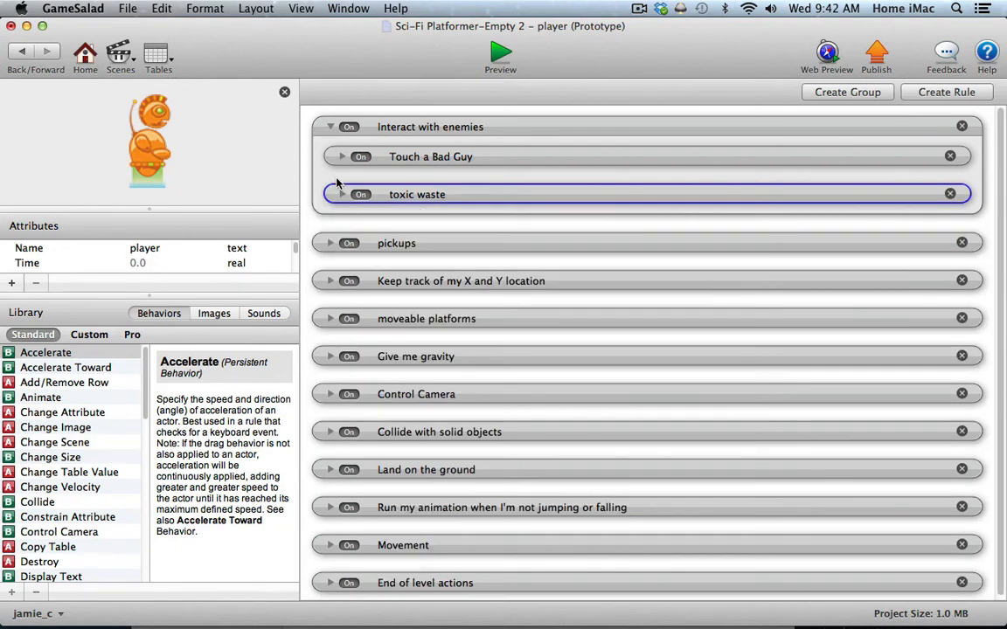
pyautogui.click(331, 128)
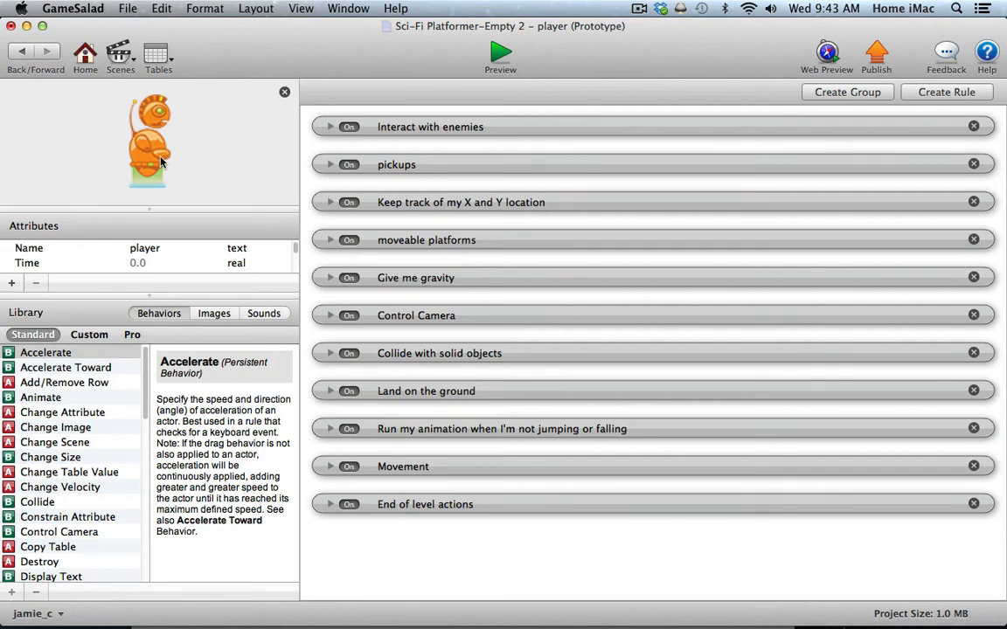
pyautogui.click(389, 127)
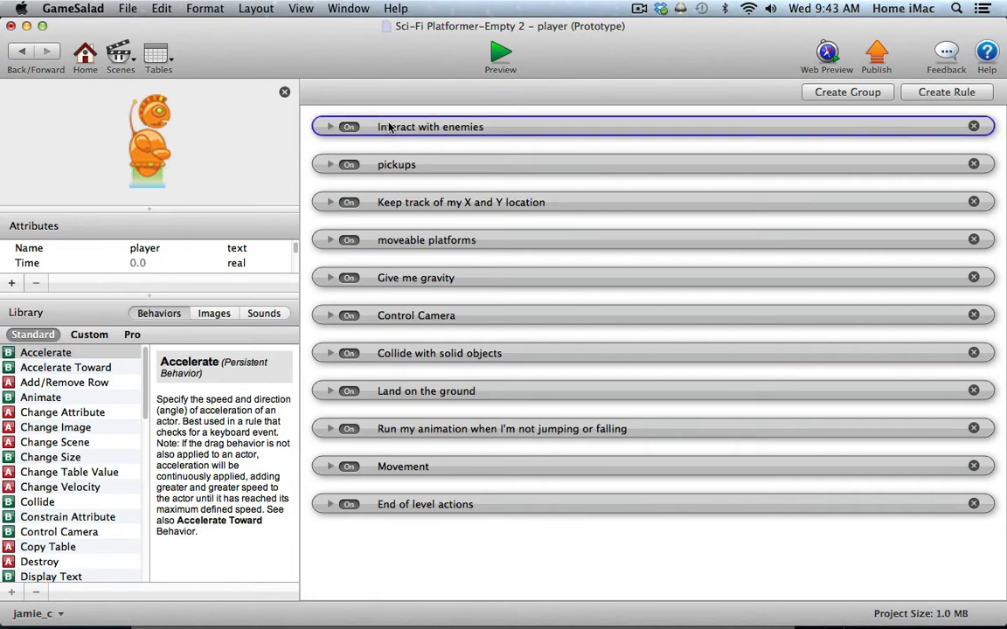
pyautogui.moveTo(389, 127); pyautogui.dragTo(389, 467)
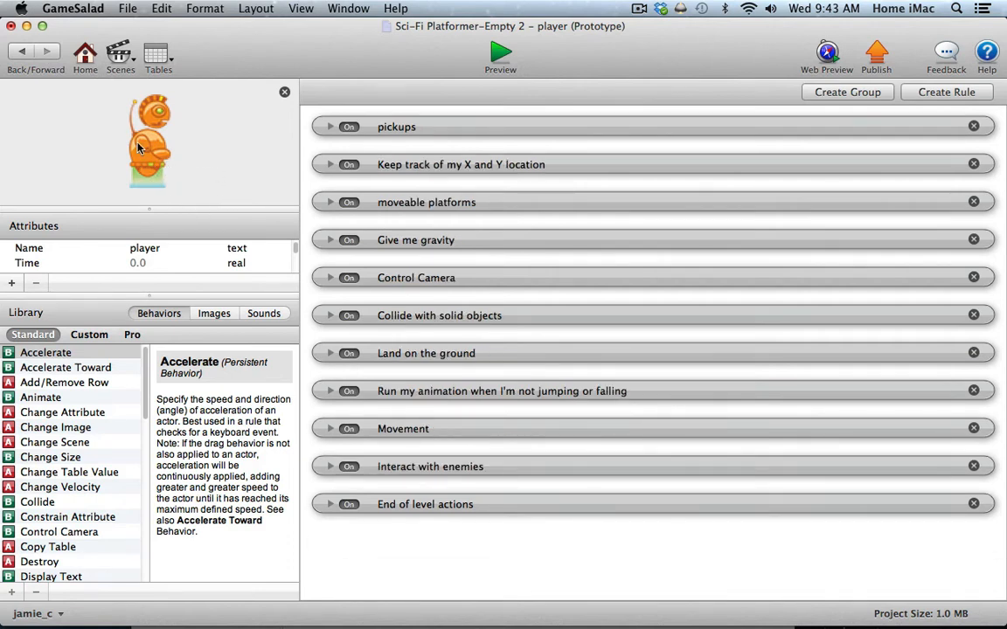
# - Return to the Level 02 scene, create a new actor named "explosion" and open it for editing
pyautogui.click(21, 54)
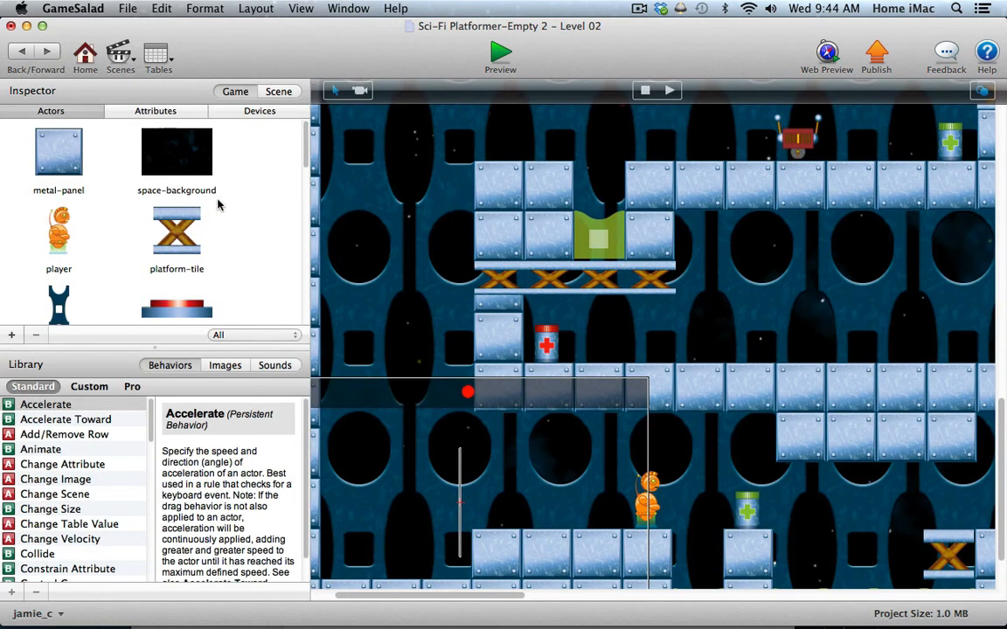
pyautogui.moveTo(305, 144); pyautogui.dragTo(305, 298)
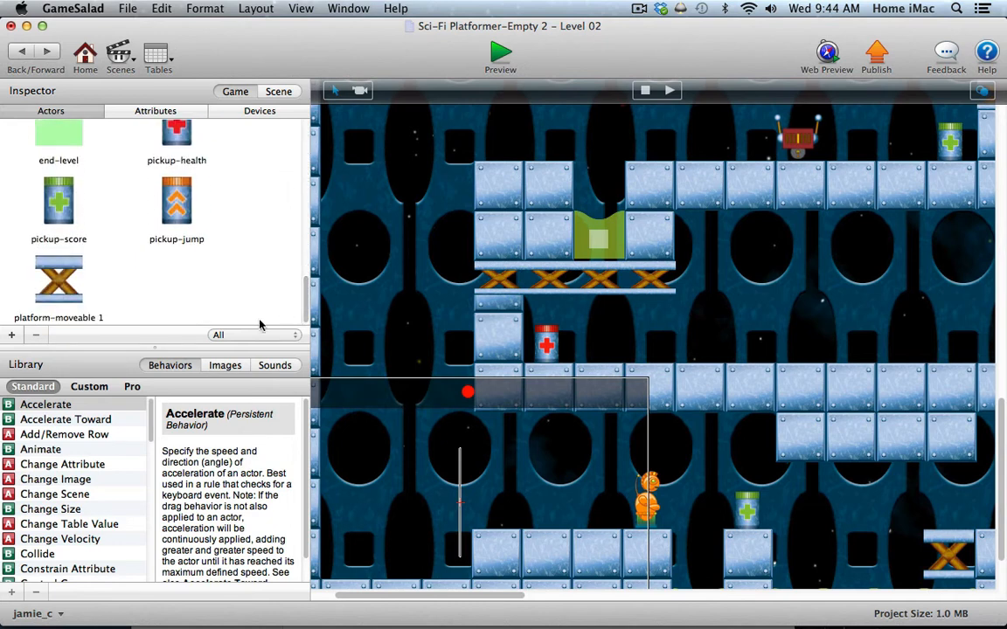
pyautogui.click(11, 335)
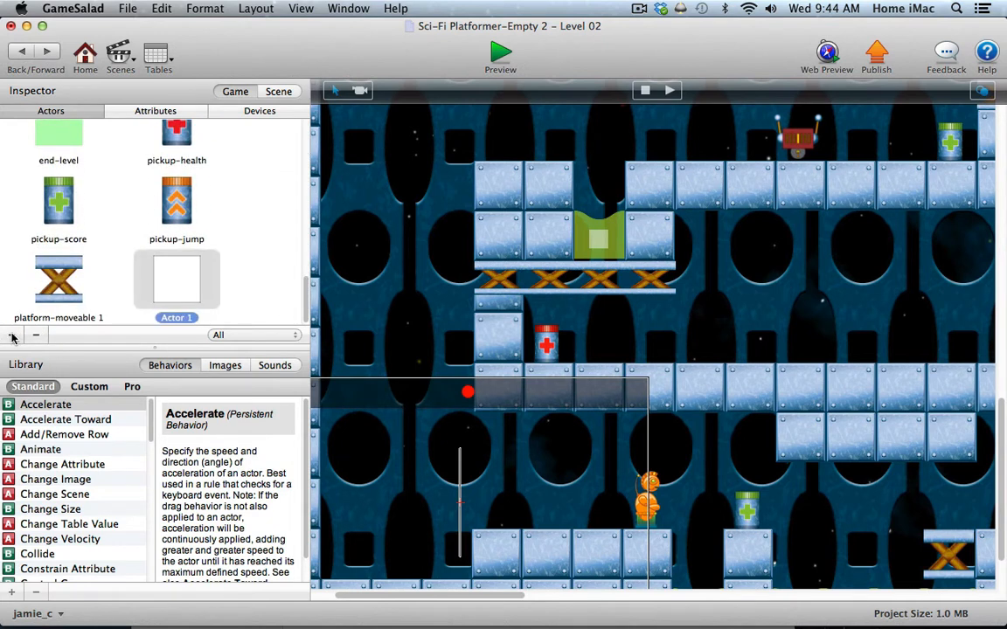
pyautogui.click(175, 317)
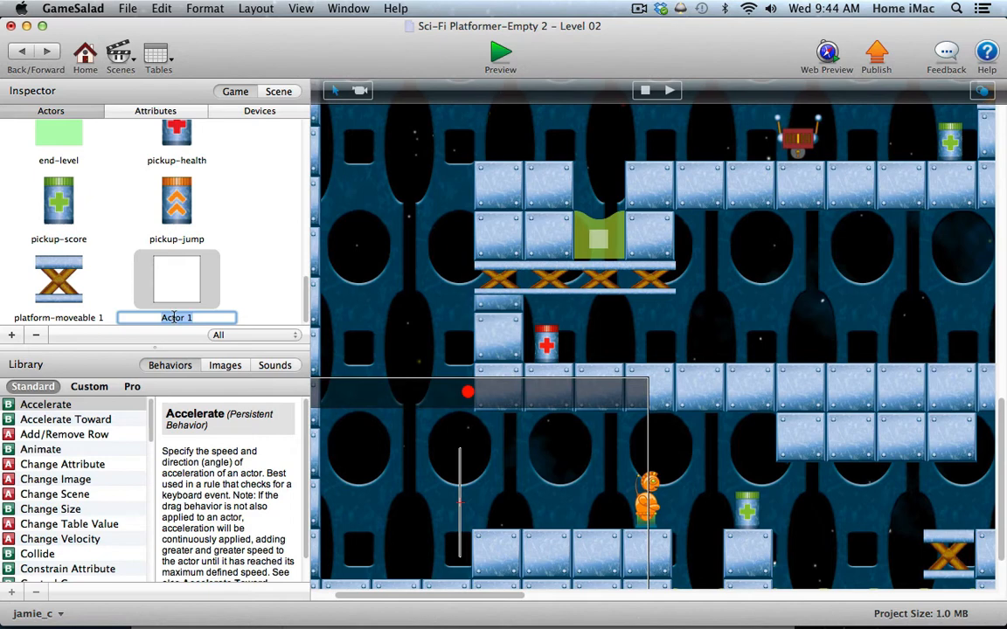
pyautogui.write('explosion')
pyautogui.press('Return')
pyautogui.doubleClick(166, 262)
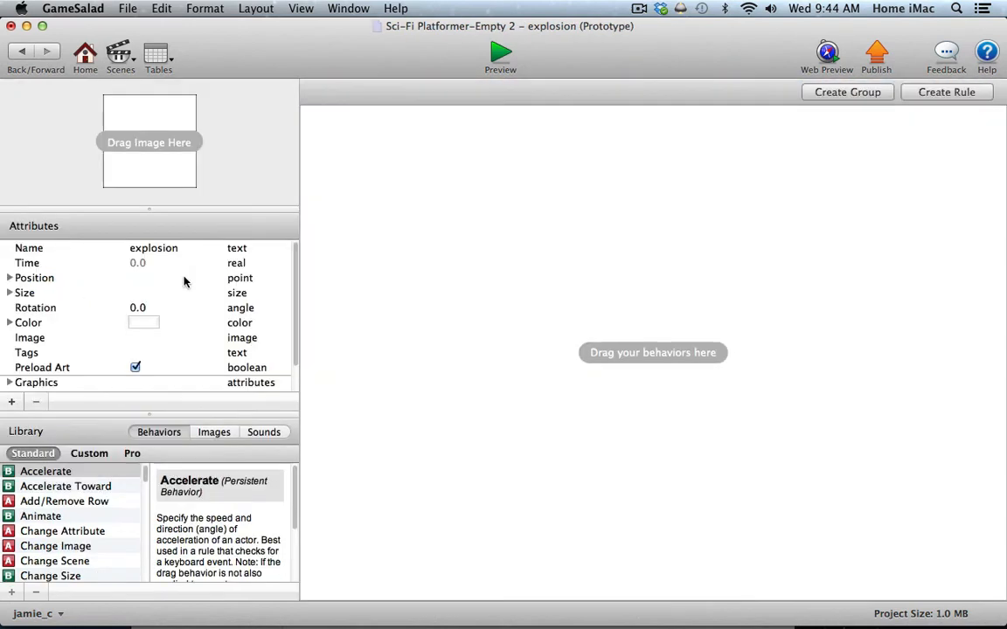
# - Set the explosion actor's density, friction and bounciness to 0 and make it non-movable
pyautogui.moveTo(295, 263); pyautogui.dragTo(296, 328)
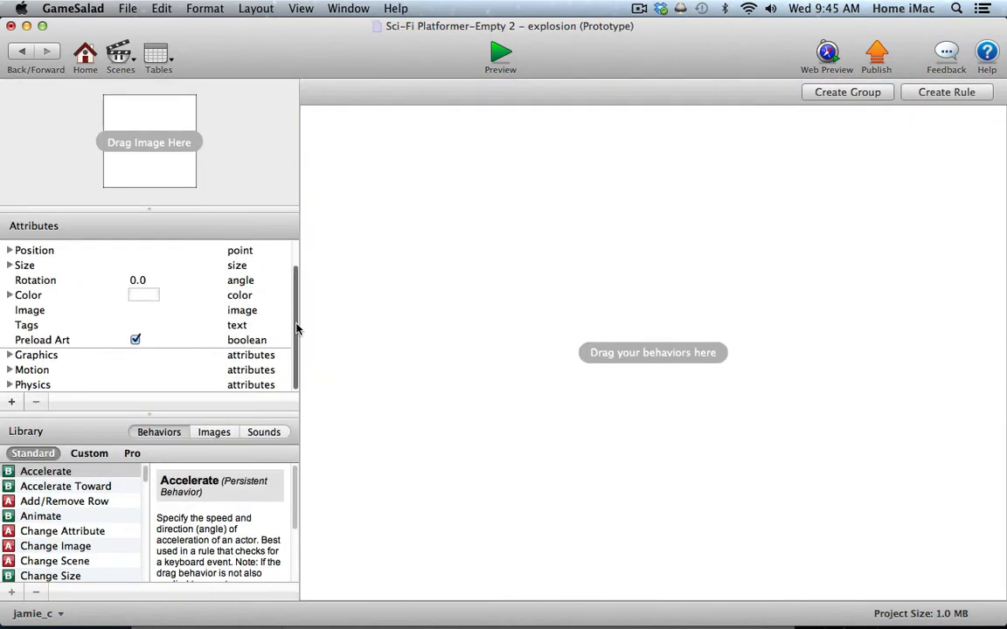
pyautogui.click(9, 385)
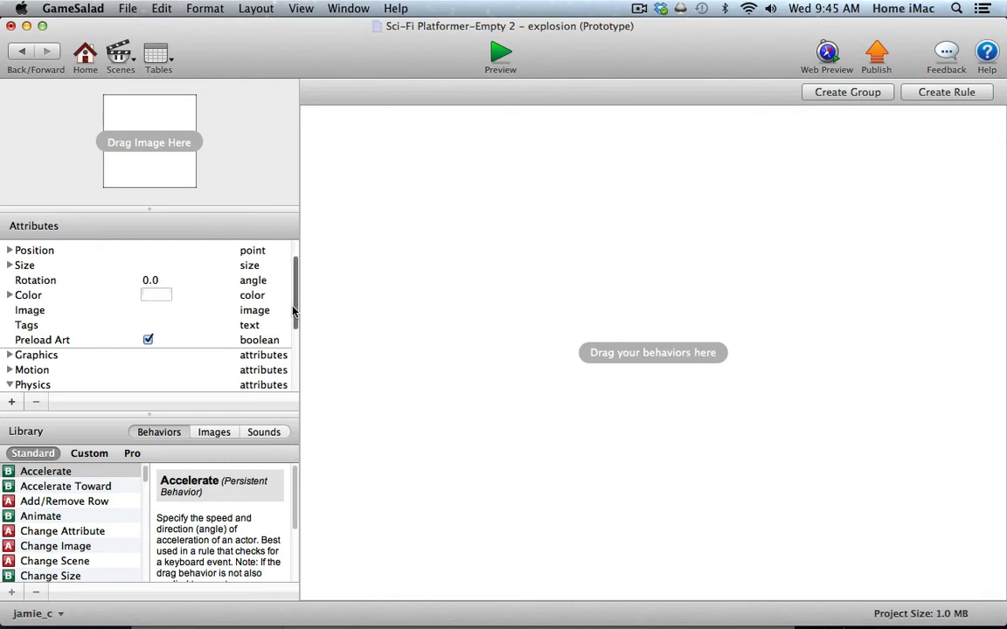
pyautogui.moveTo(294, 262); pyautogui.dragTo(294, 360)
pyautogui.click(145, 298)
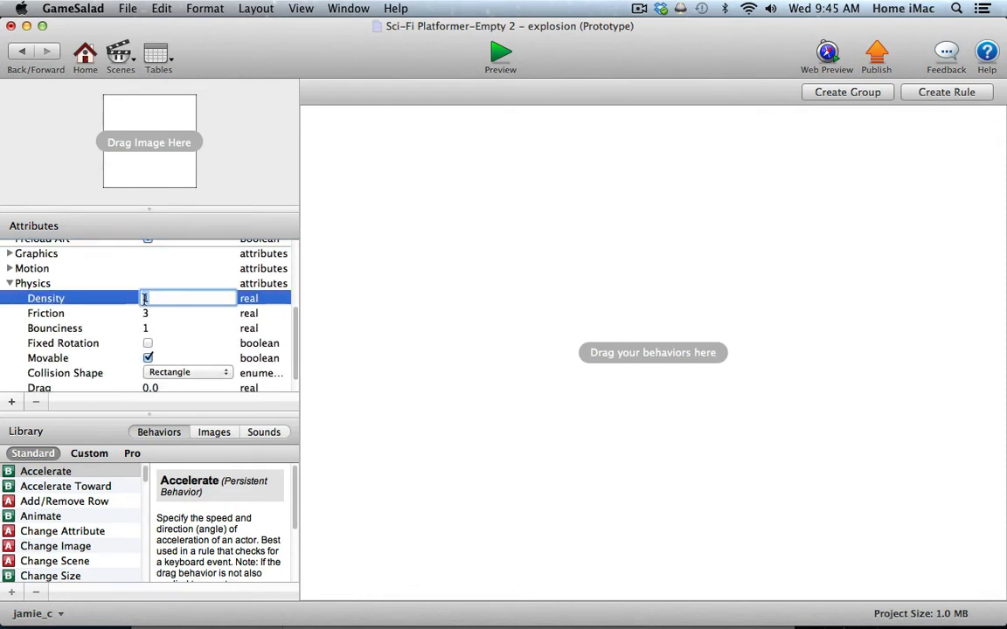
pyautogui.write('0')
pyautogui.press('Tab')
pyautogui.write('0')
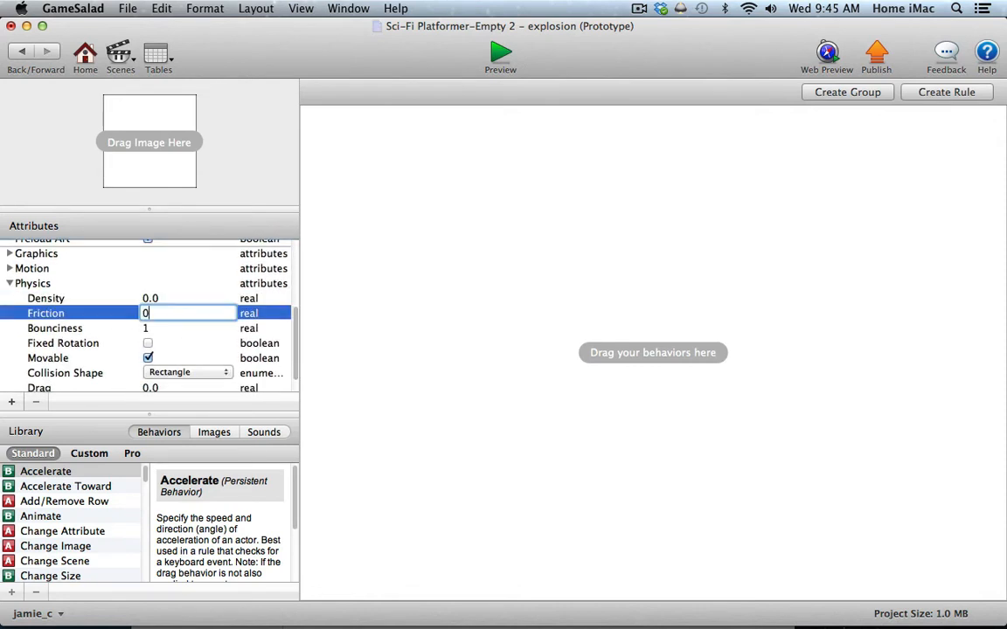
pyautogui.press('Tab')
pyautogui.write('0')
pyautogui.press('Tab')
pyautogui.click(149, 355)
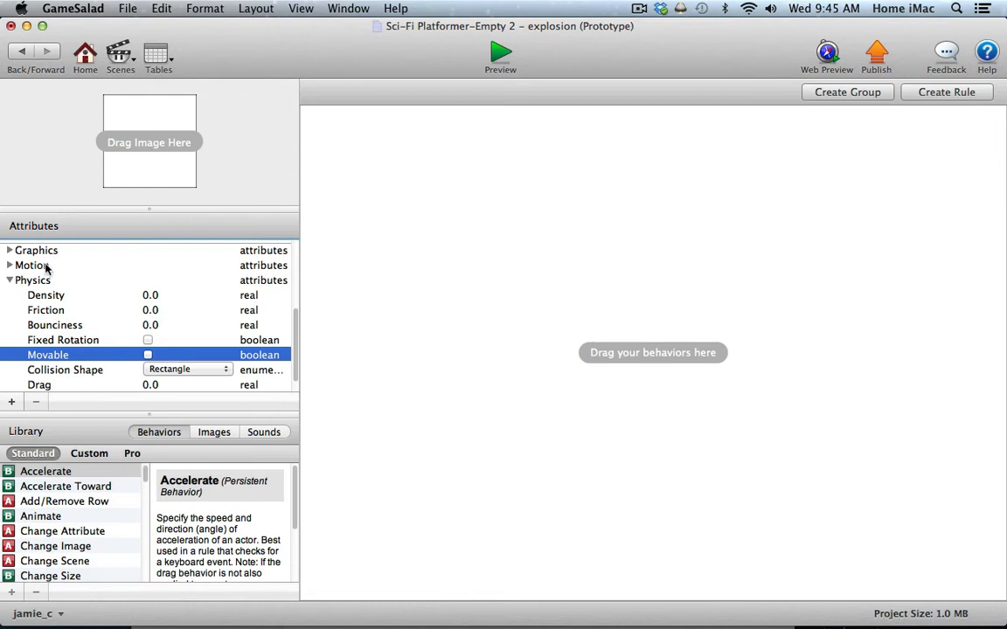
pyautogui.click(9, 280)
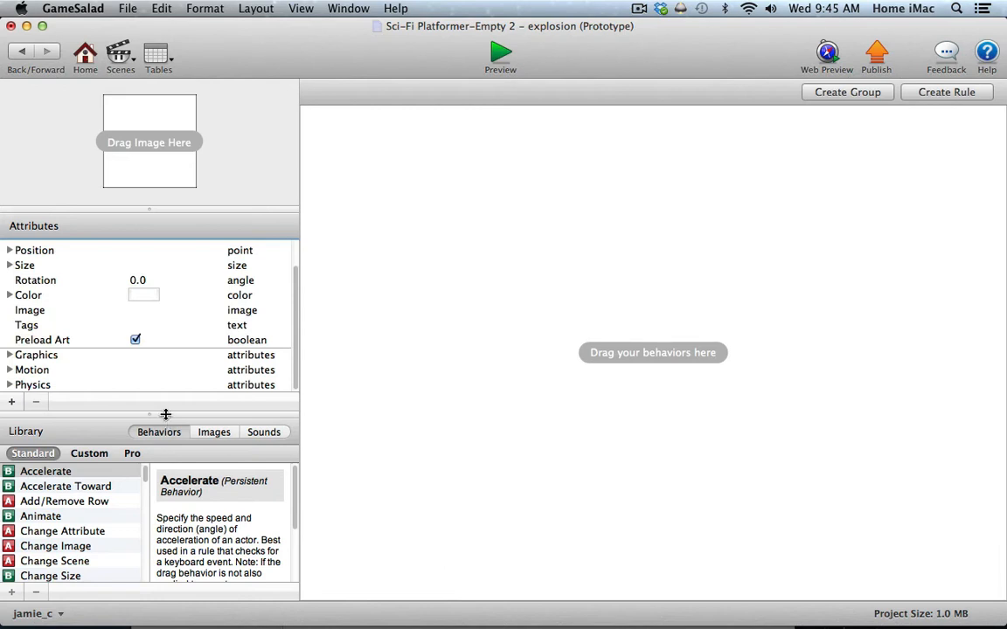
# - Enlarge the behavior library and add a Timer behavior to the explosion actor
pyautogui.moveTo(150, 414); pyautogui.dragTo(178, 274)
pyautogui.moveTo(145, 378); pyautogui.dragTo(144, 531)
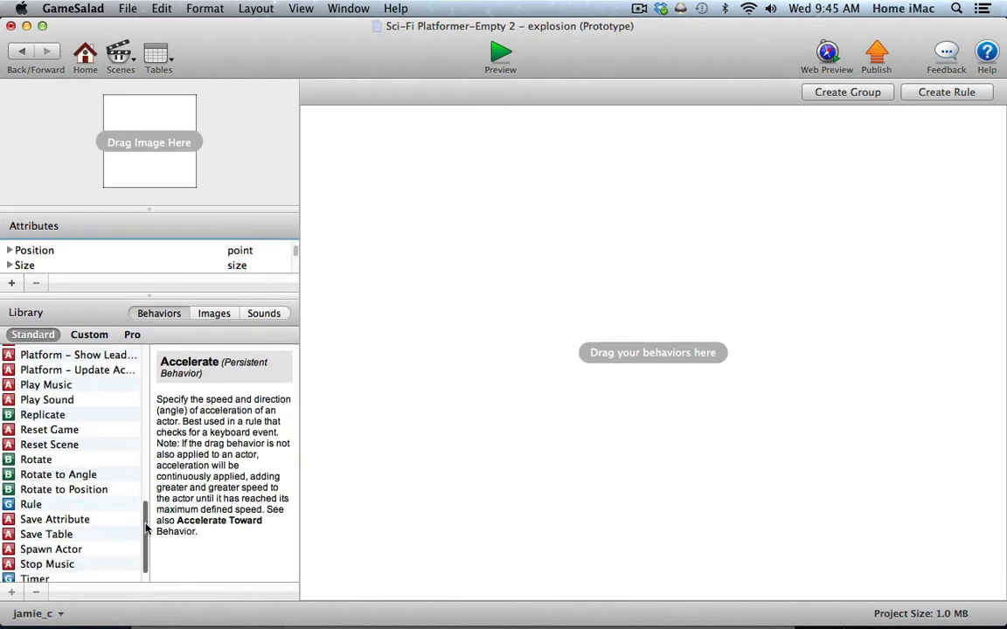
pyautogui.click(7, 578)
pyautogui.moveTo(7, 579); pyautogui.dragTo(437, 148)
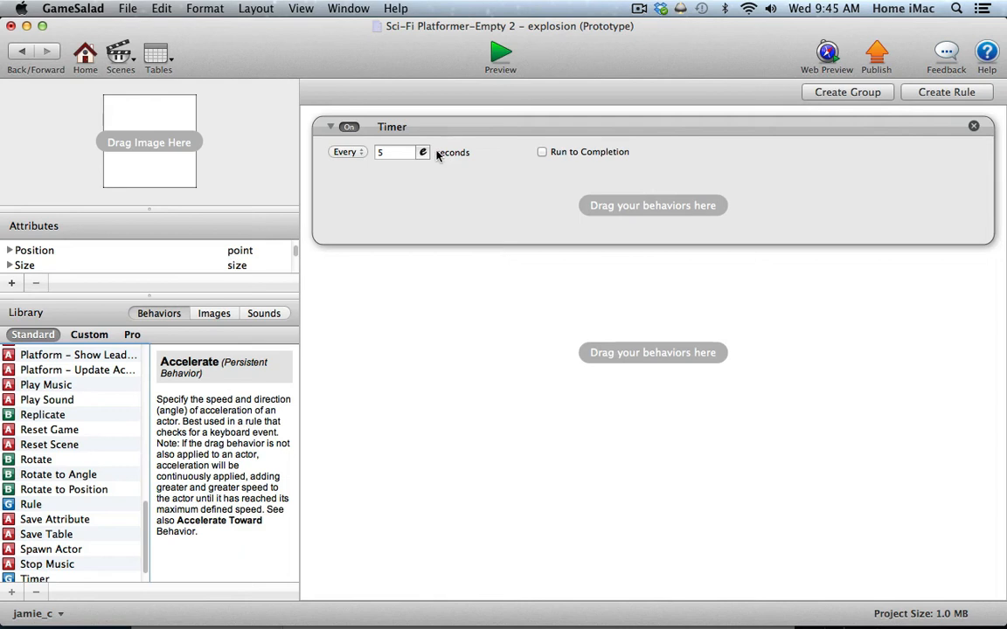
# - Set the explosion timer to run For 1 second with Run to Completion enabled
pyautogui.click(346, 152)
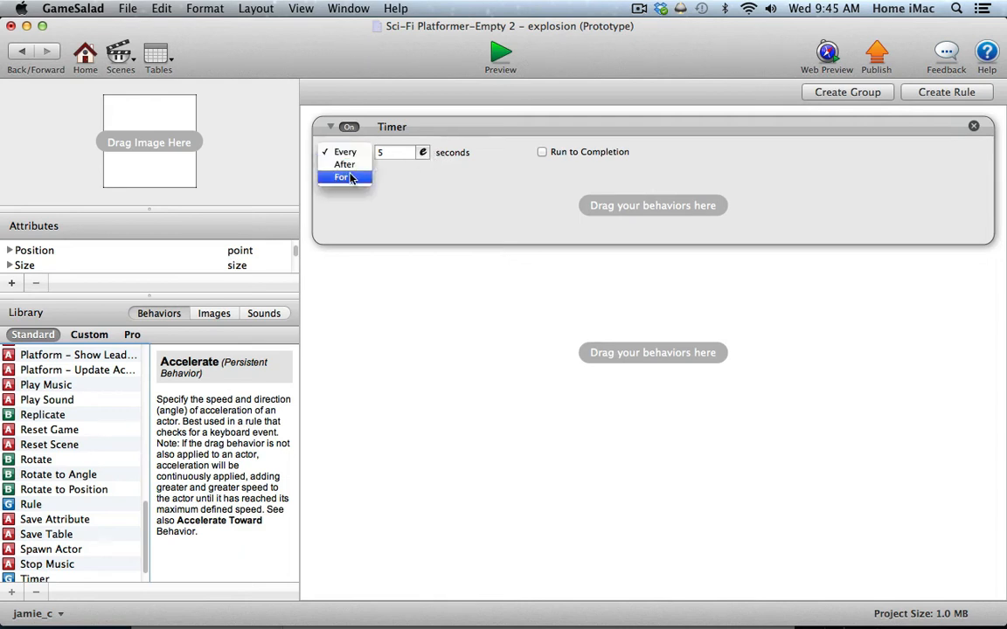
pyautogui.click(354, 178)
pyautogui.click(379, 154)
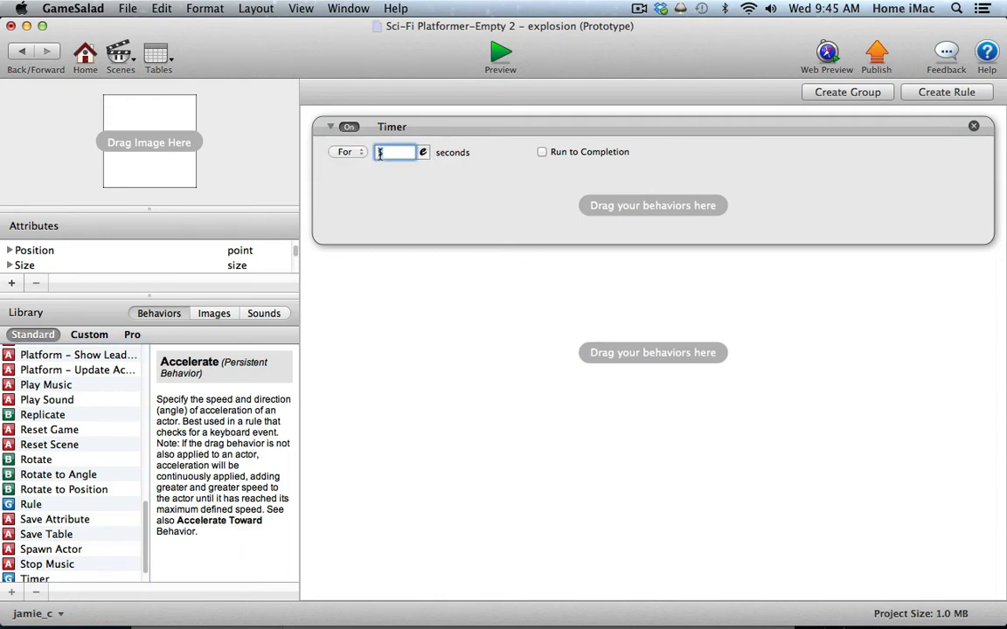
pyautogui.write('1')
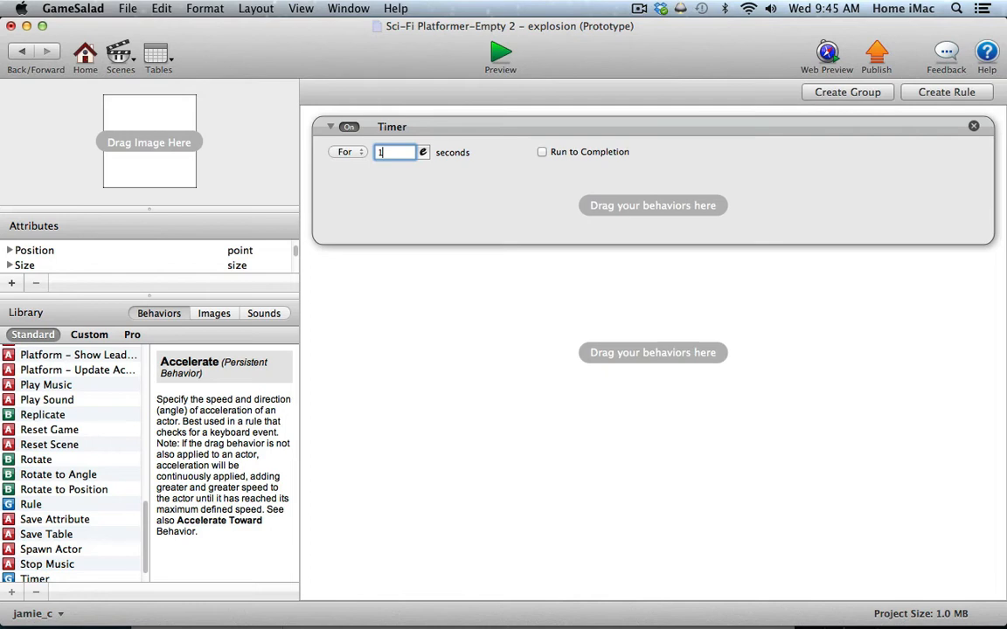
pyautogui.click(544, 153)
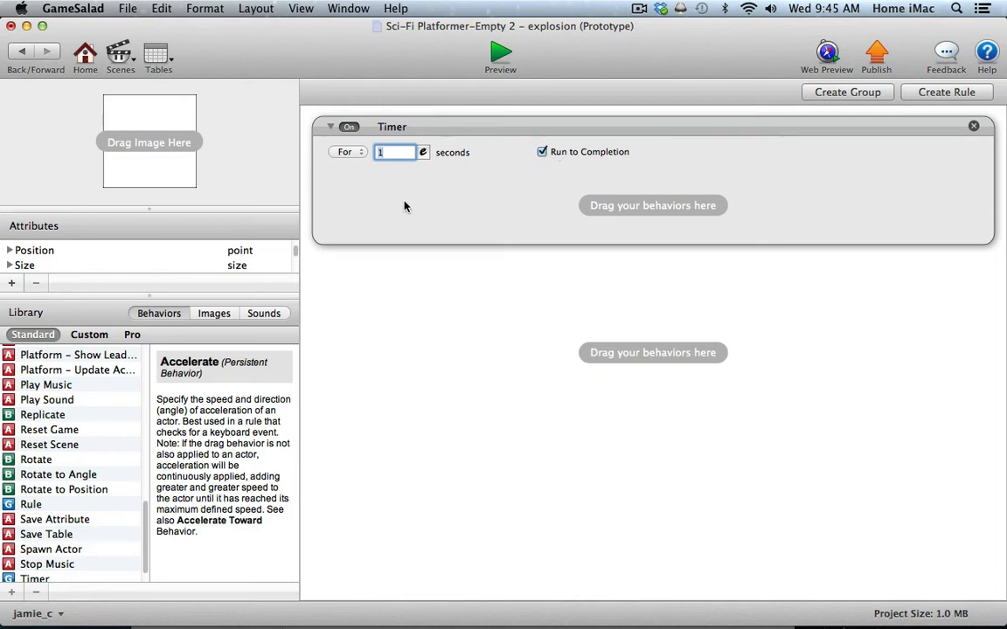
pyautogui.click(557, 325)
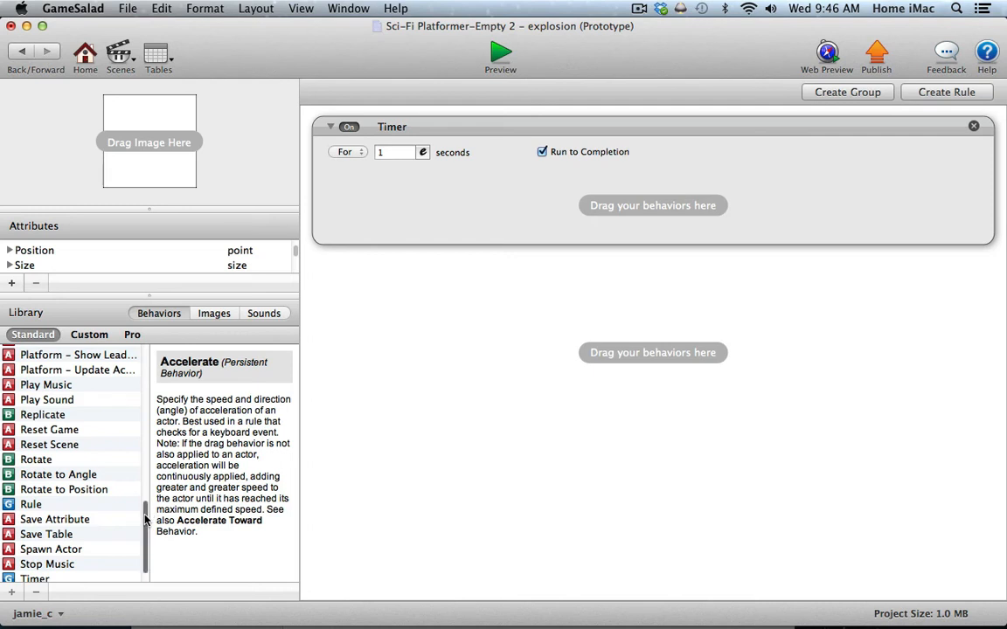
# - Add a Particles behavior inside the explosion timer and view its velocity and position settings
pyautogui.scroll(8, 146, 520)
pyautogui.moveTo(40, 396); pyautogui.dragTo(653, 206)
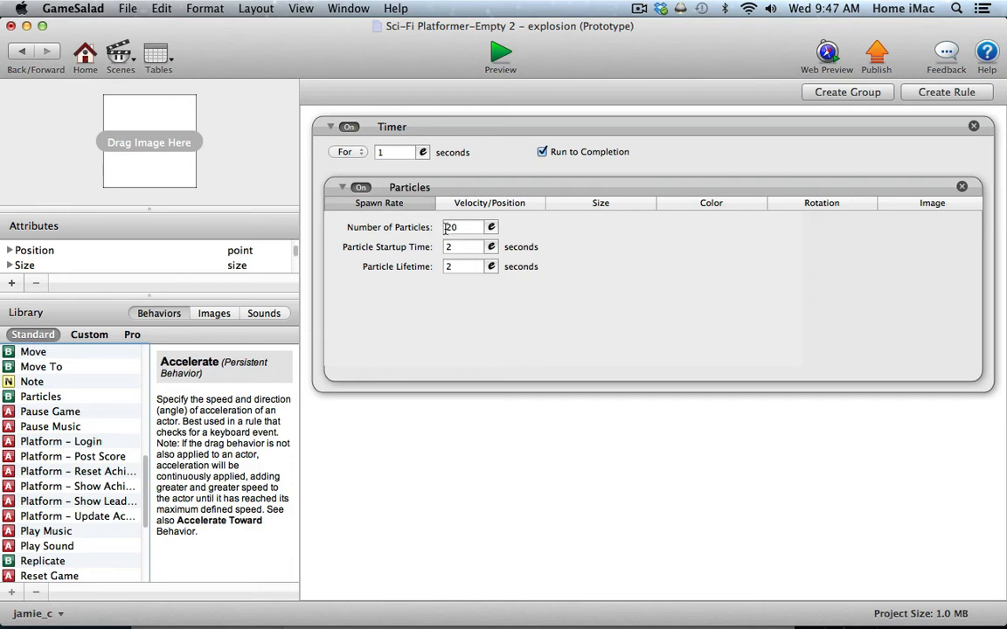
pyautogui.click(472, 203)
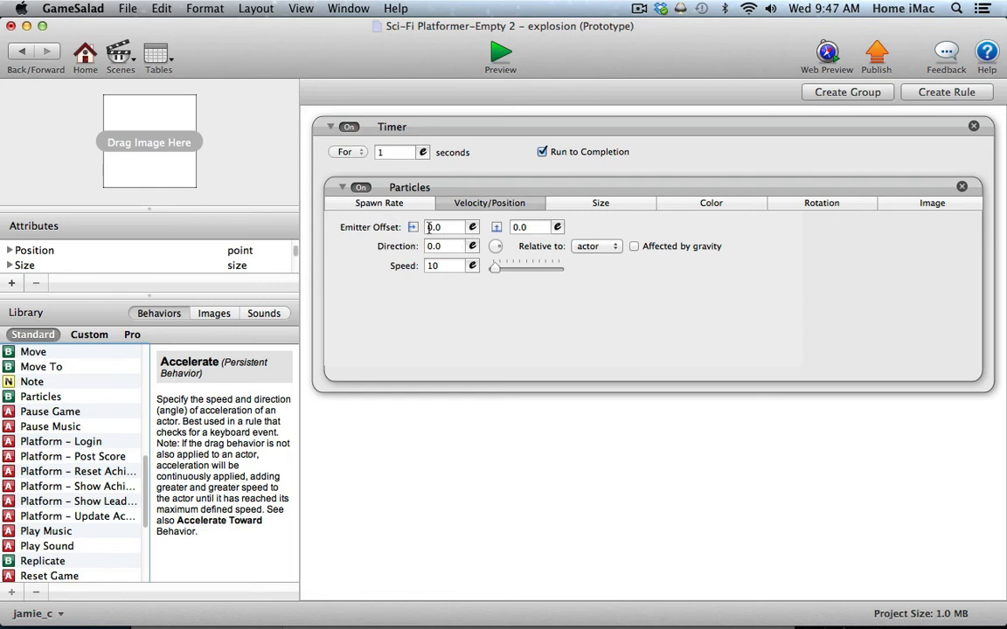
# - Set the particle spawn rate to 100 particles with a startup time of 0.3 seconds
pyautogui.click(407, 205)
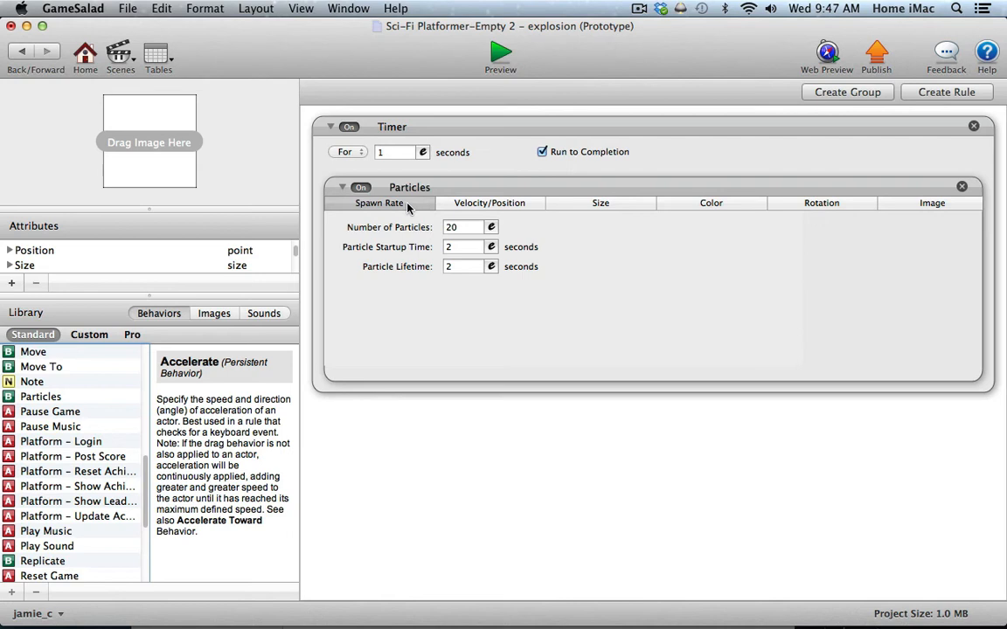
pyautogui.click(456, 226)
pyautogui.write('100')
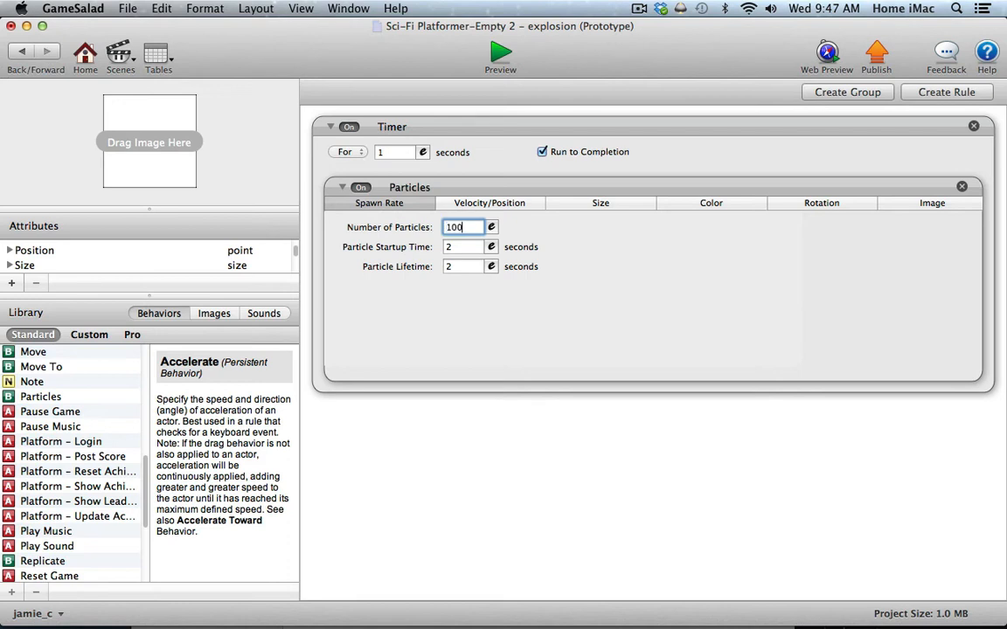
pyautogui.press('Tab')
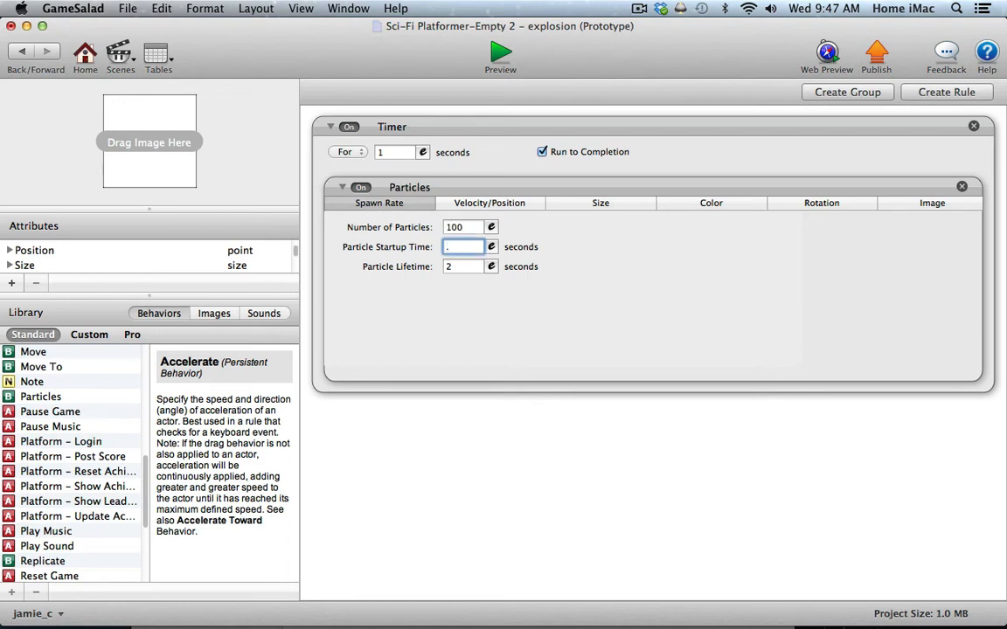
pyautogui.write('.3')
pyautogui.press('Tab')
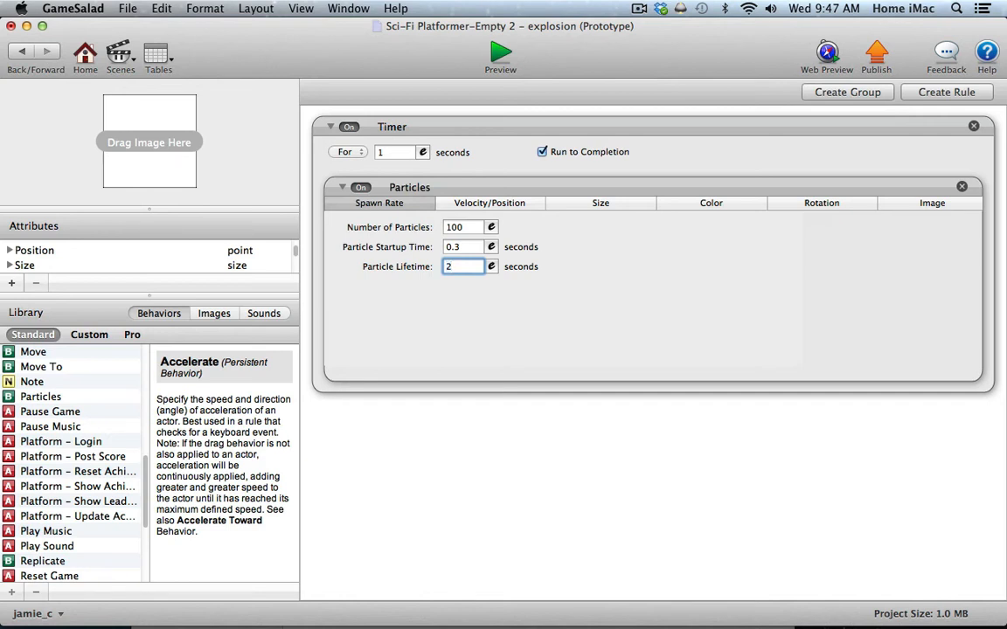
pyautogui.press('Tab')
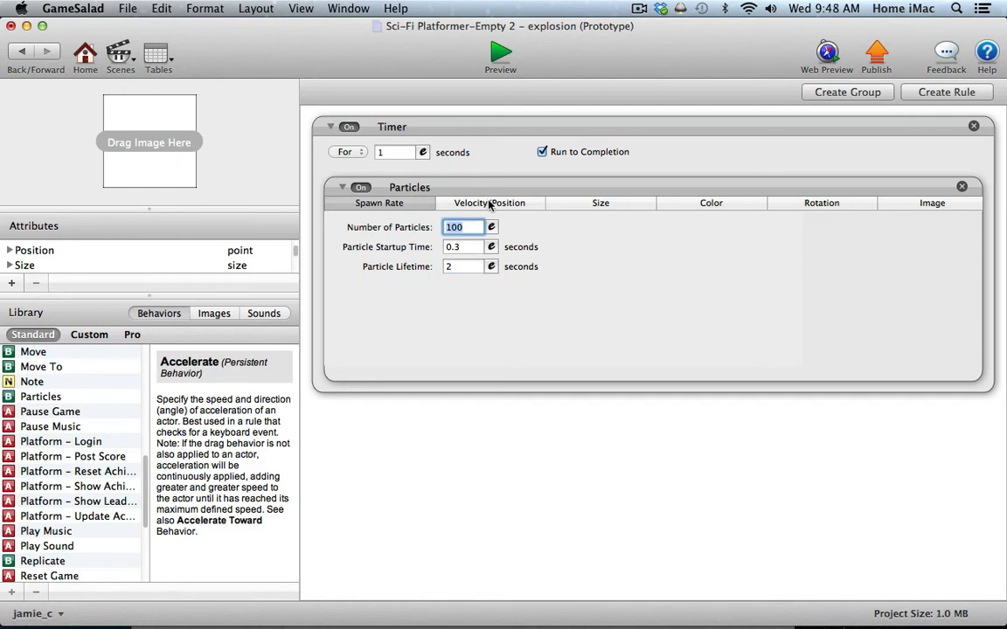
# - Set the speed of the explosion particles to 400
pyautogui.click(456, 203)
pyautogui.click(441, 267)
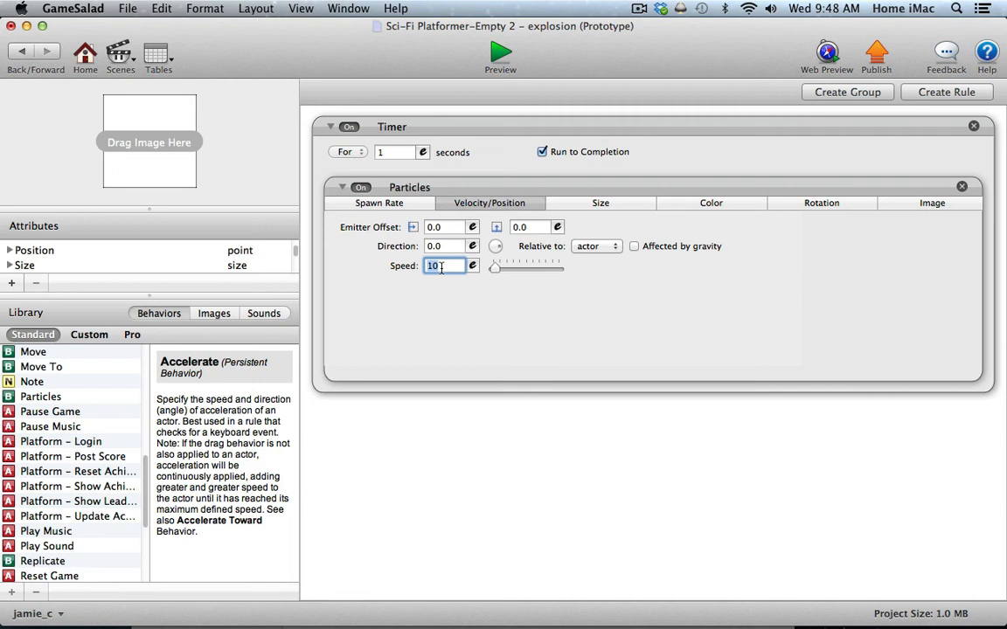
pyautogui.write('400')
pyautogui.press('Tab')
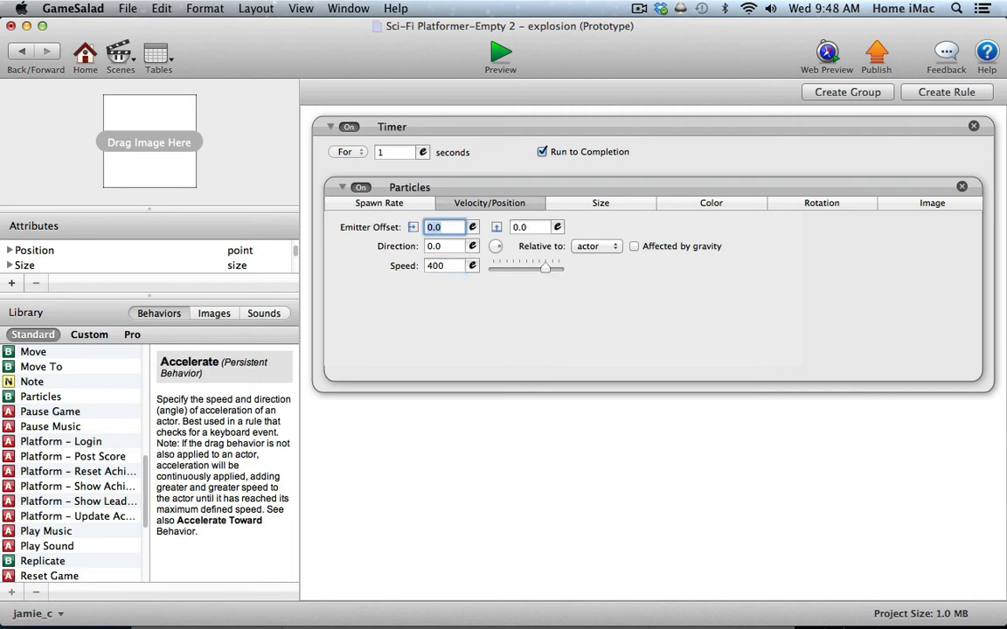
# - Set the particle direction to the expression random(0,360)
pyautogui.click(472, 246)
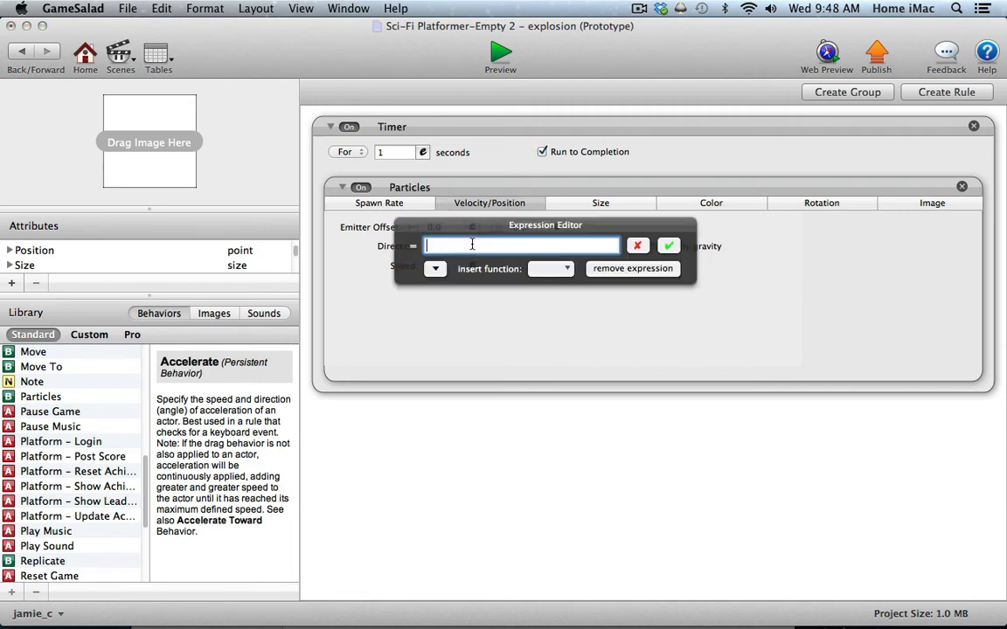
pyautogui.click(547, 269)
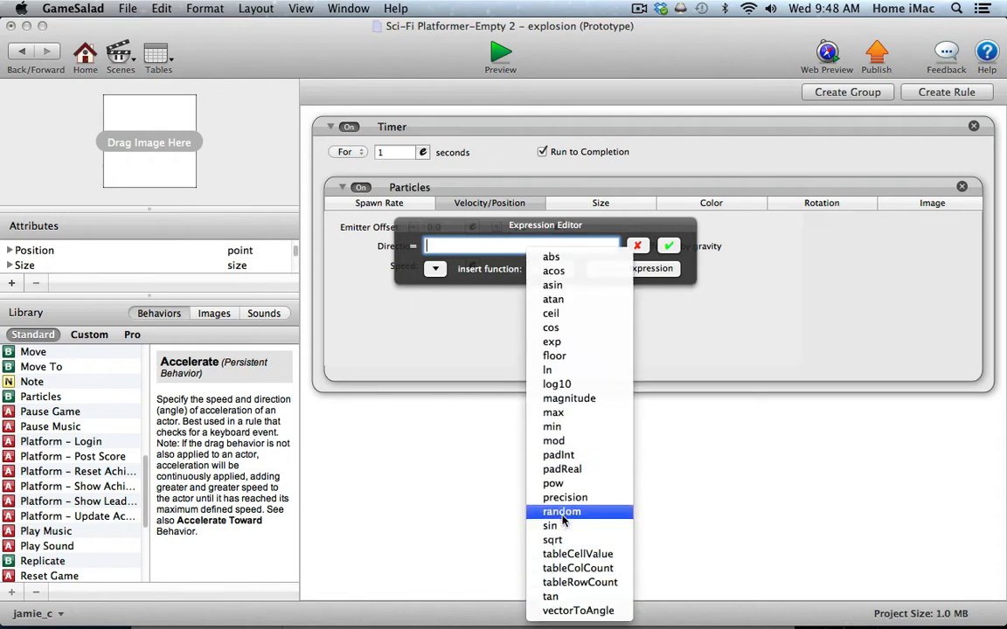
pyautogui.click(561, 512)
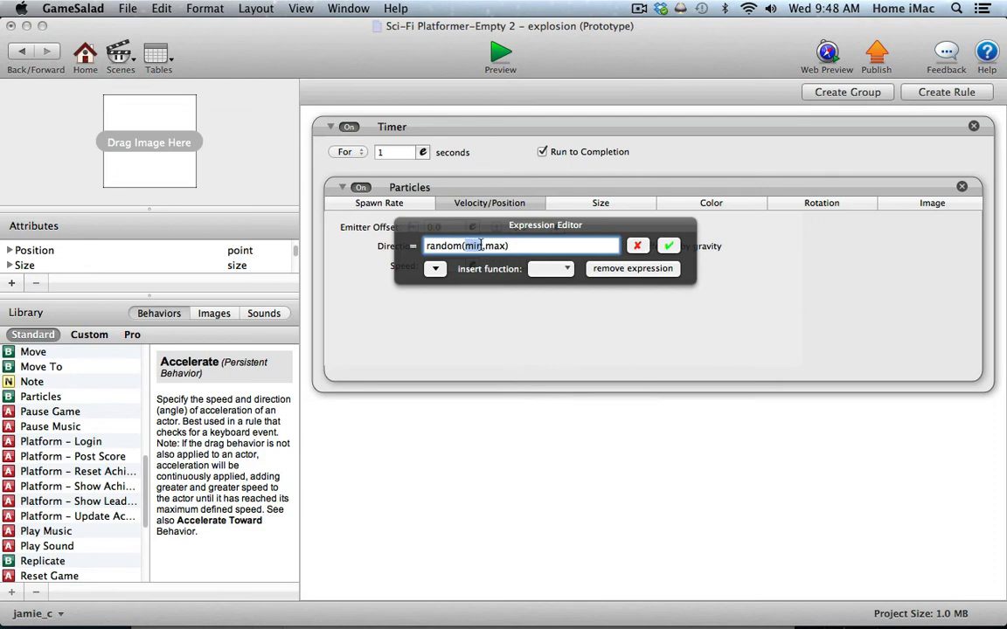
pyautogui.write('0')
pyautogui.moveTo(475, 249); pyautogui.dragTo(491, 248)
pyautogui.write('360')
pyautogui.click(667, 247)
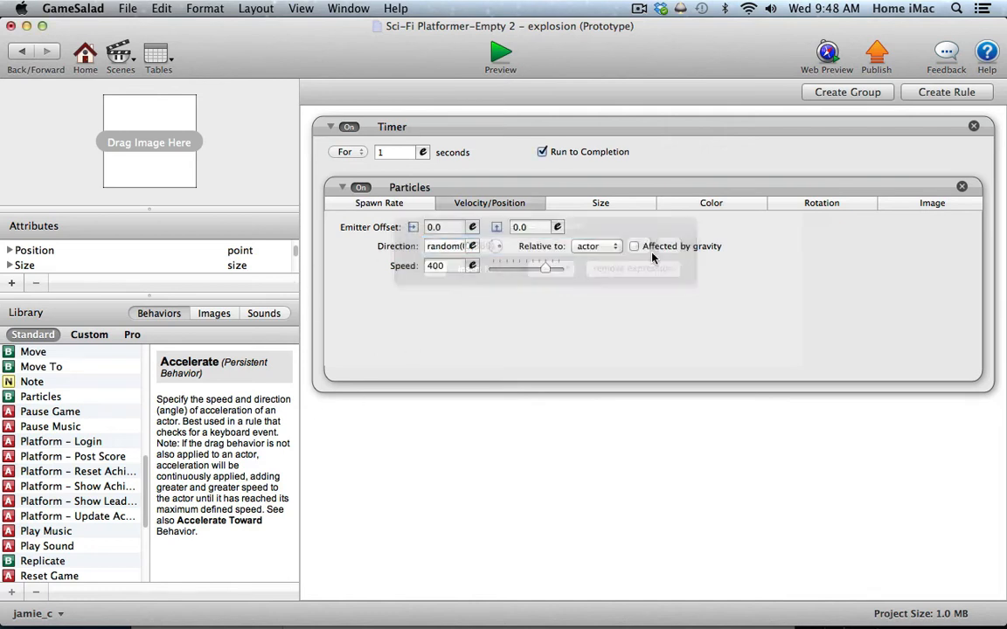
# - Set the particle size to 8, changing to a target size of 1 over a duration of 1 second
pyautogui.click(595, 205)
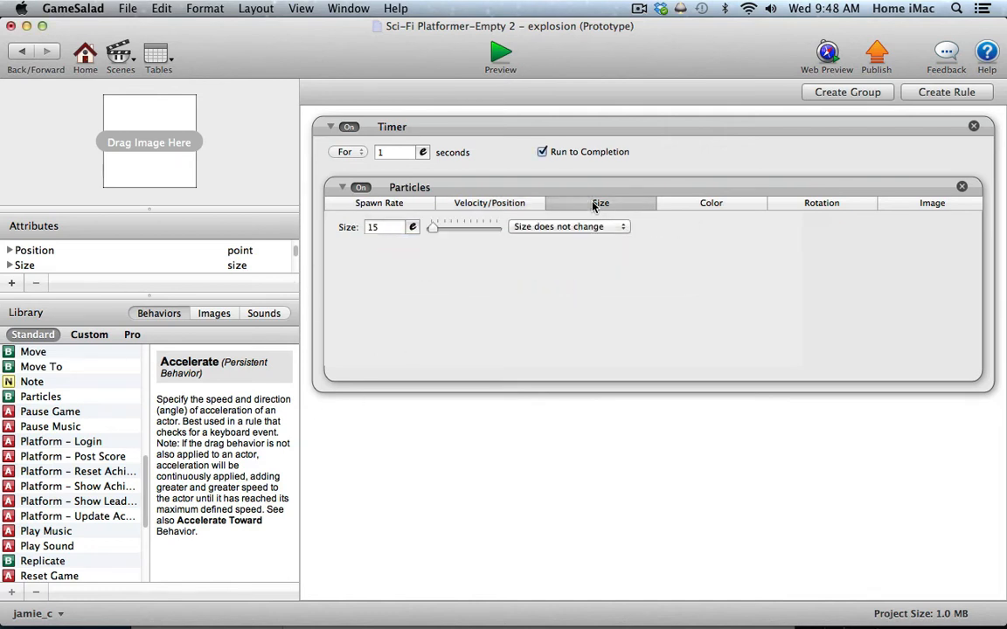
pyautogui.click(374, 227)
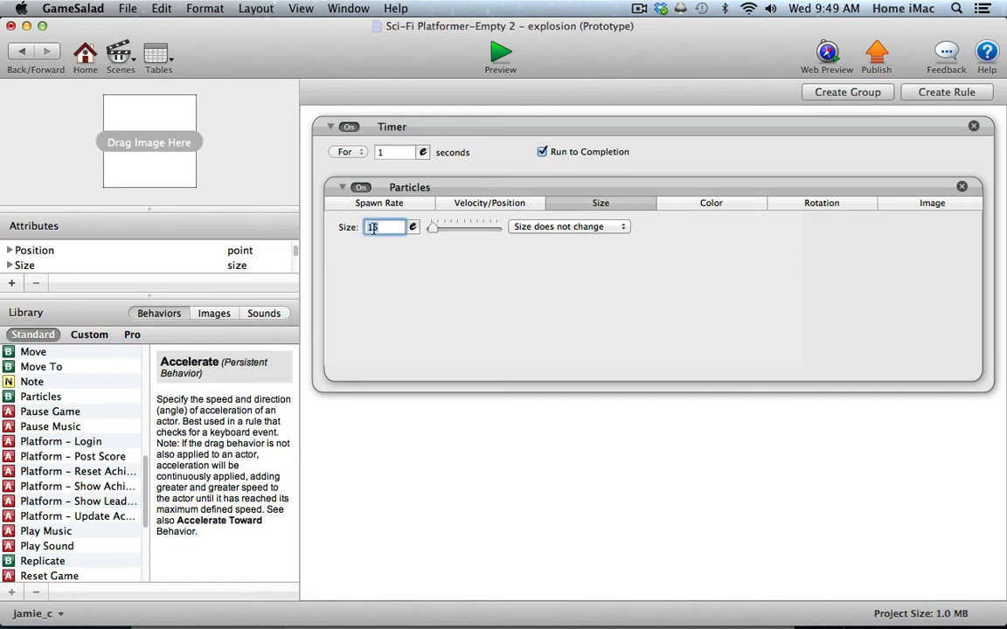
pyautogui.write('8')
pyautogui.click(494, 227)
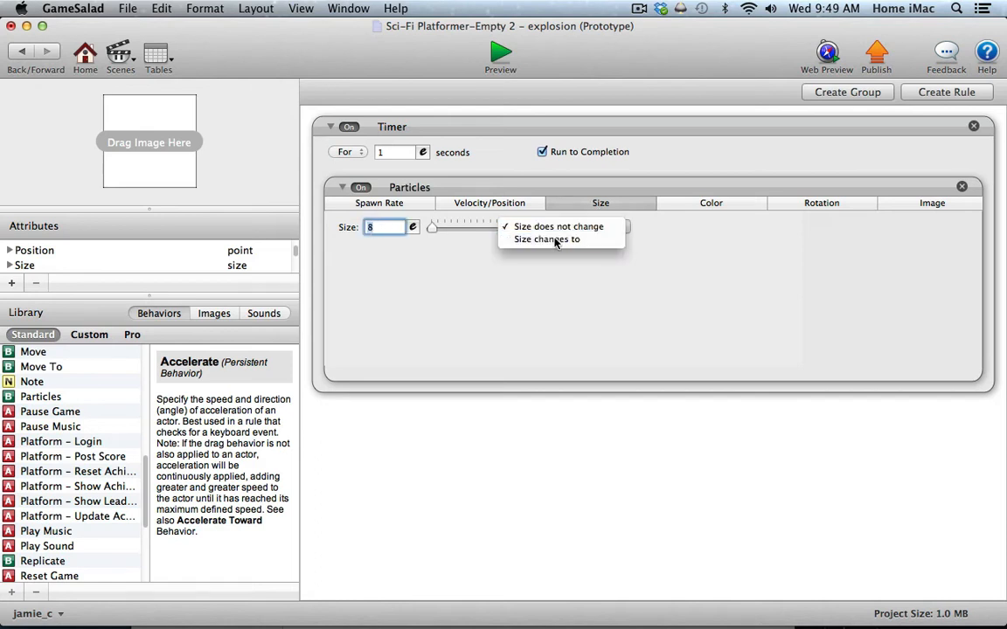
pyautogui.click(573, 239)
pyautogui.click(467, 268)
pyautogui.write('1')
pyautogui.click(441, 289)
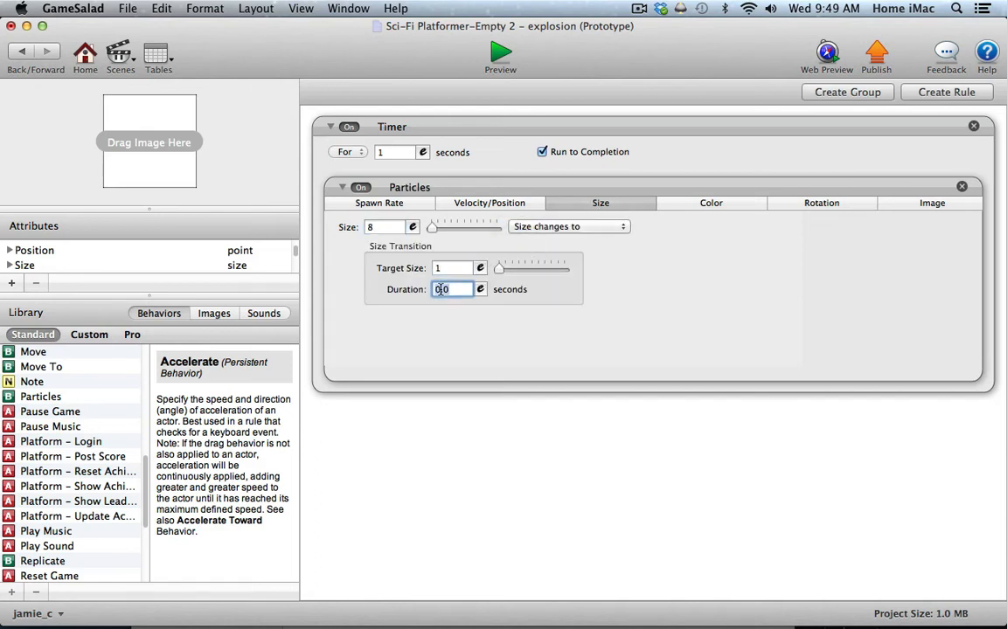
pyautogui.write('1')
# - Set the color of the explosion particles to bright yellow
pyautogui.click(710, 203)
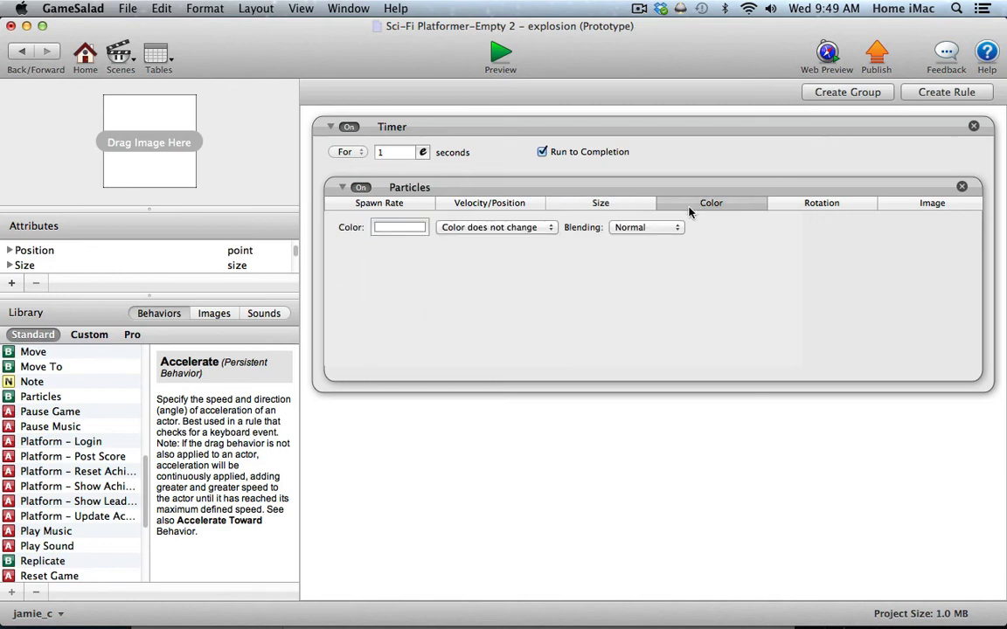
pyautogui.click(398, 227)
pyautogui.click(477, 321)
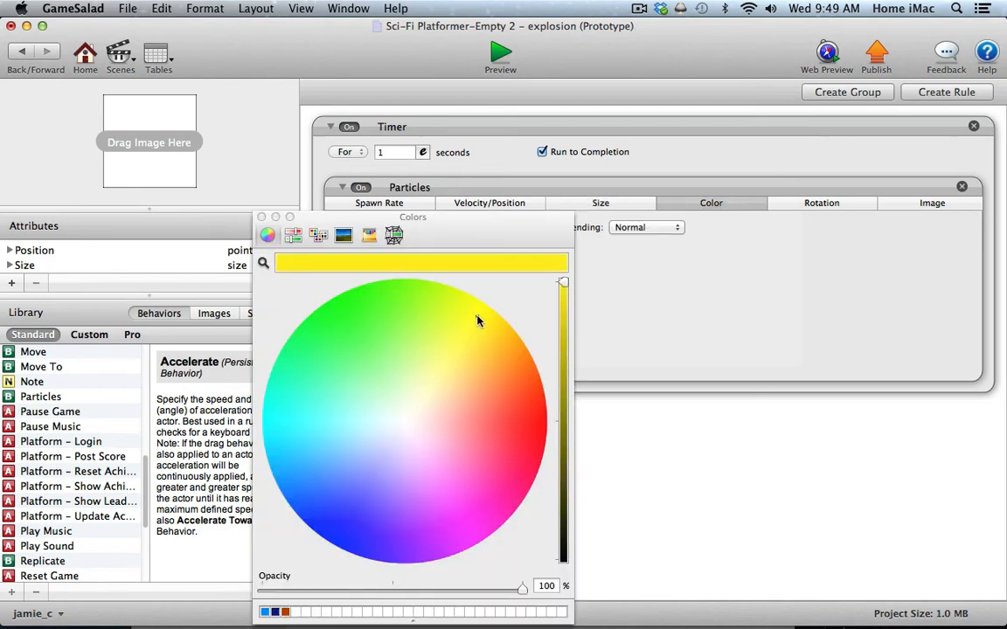
pyautogui.click(261, 217)
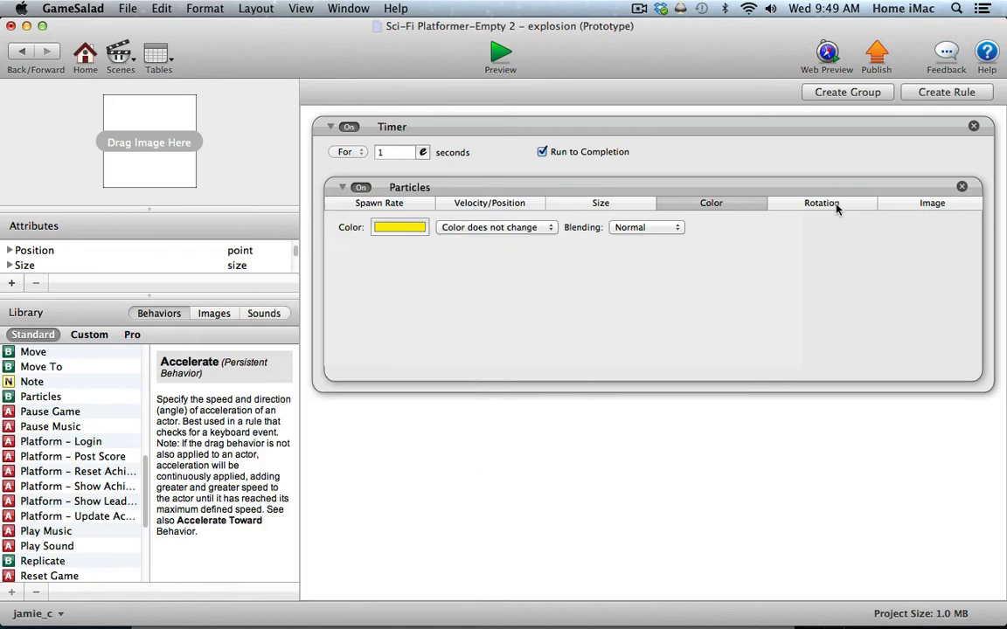
# - Assign the project's particle image to the Particles behavior and collapse the behavior
pyautogui.click(818, 204)
pyautogui.click(912, 202)
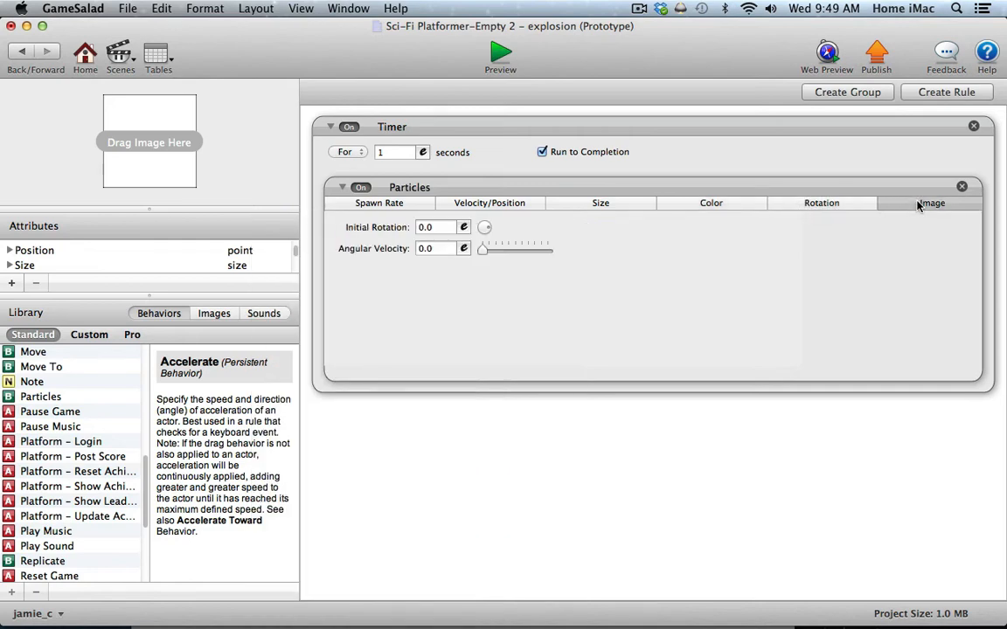
pyautogui.click(213, 313)
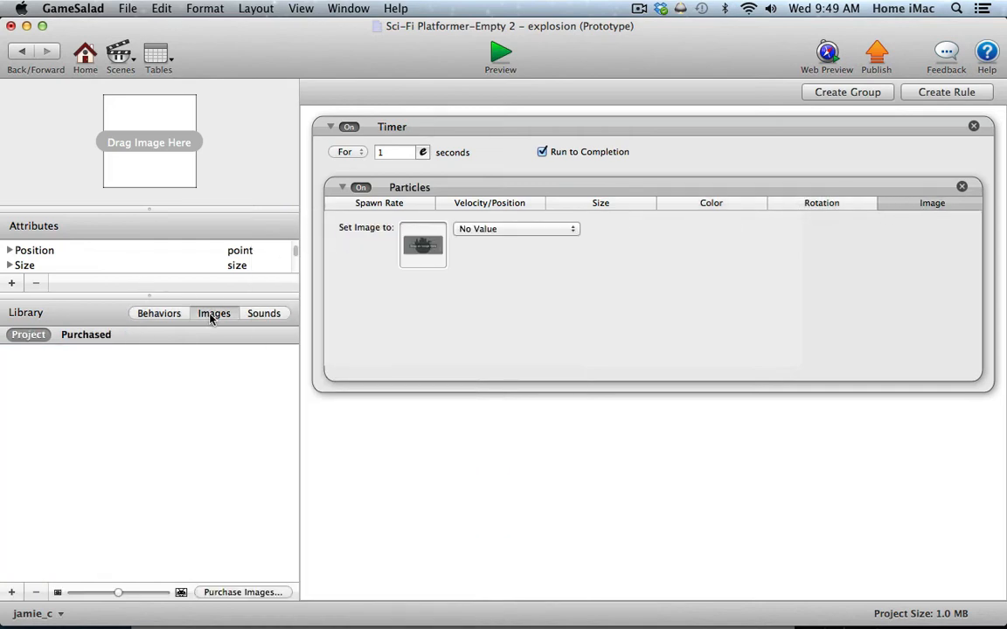
pyautogui.moveTo(294, 376); pyautogui.dragTo(288, 495)
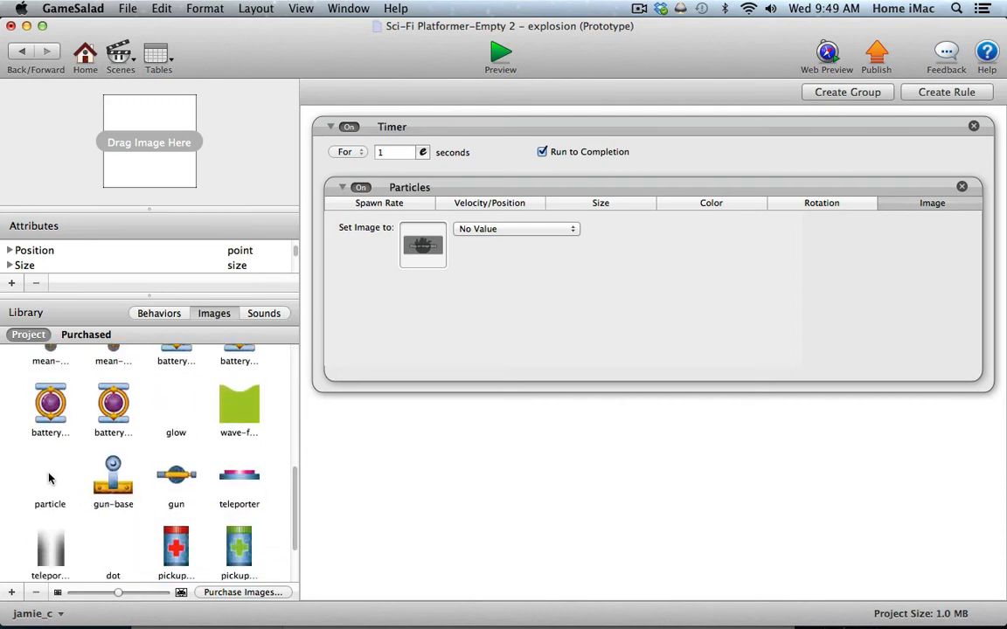
pyautogui.moveTo(50, 478); pyautogui.dragTo(421, 259)
pyautogui.click(342, 187)
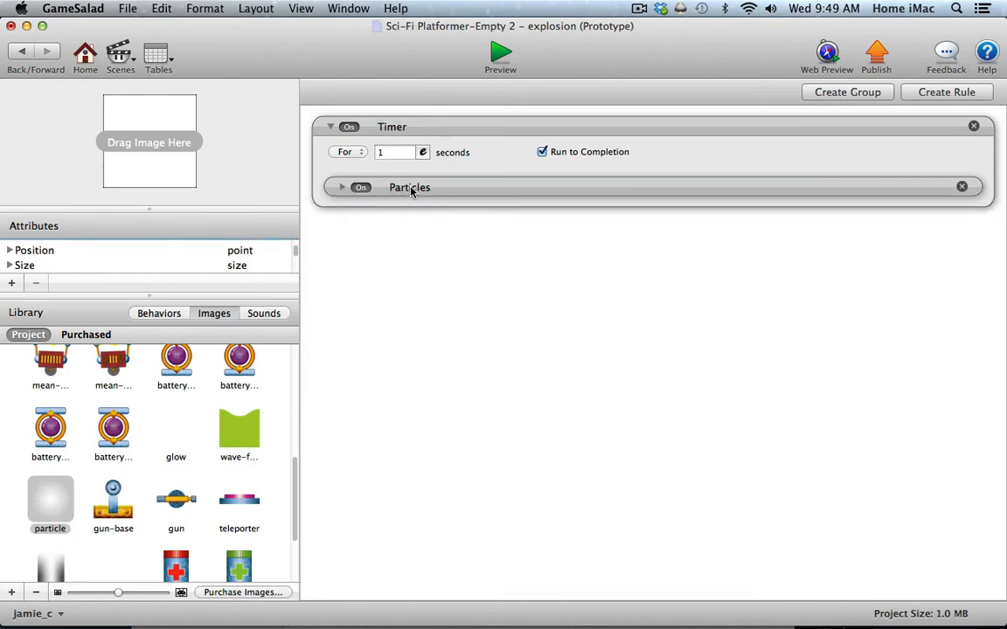
# - Duplicate the Particles behavior inside the timer and check the copy's spawn rate and velocity settings
pyautogui.keyDown('alt'); pyautogui.moveTo(408, 192); pyautogui.dragTo(411, 212); pyautogui.keyUp('alt')
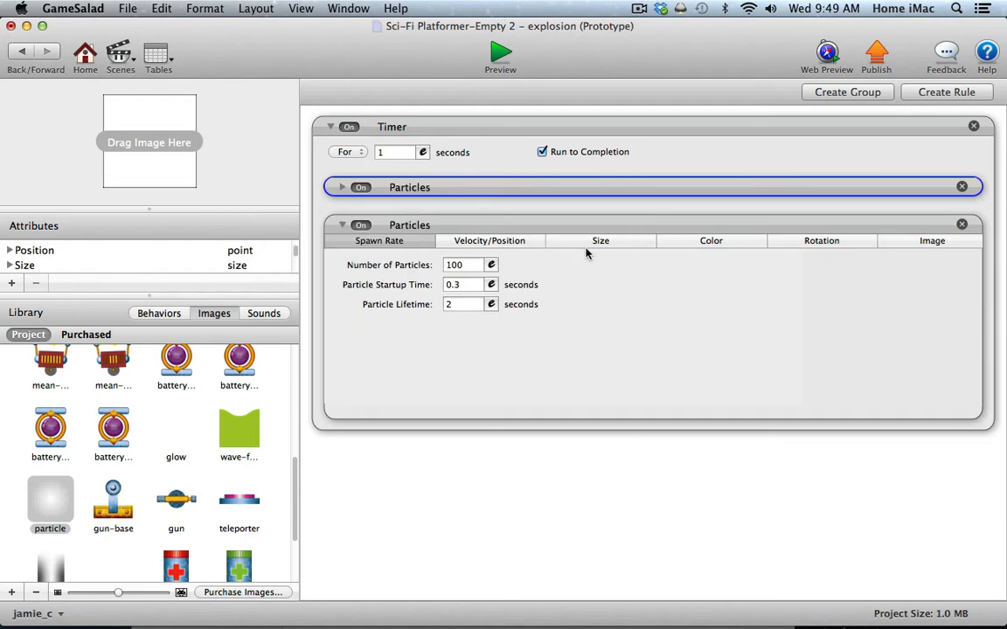
pyautogui.click(456, 240)
pyautogui.click(405, 245)
pyautogui.click(462, 241)
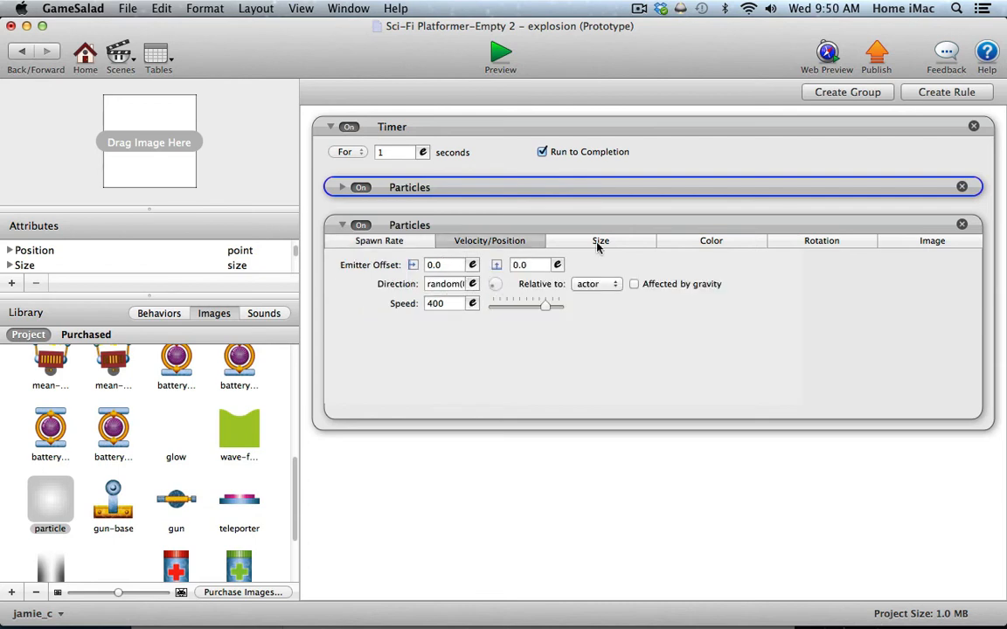
# - Set the duplicated particles' color to cyan with the Color changes to option, and collapse the behavior
pyautogui.click(708, 242)
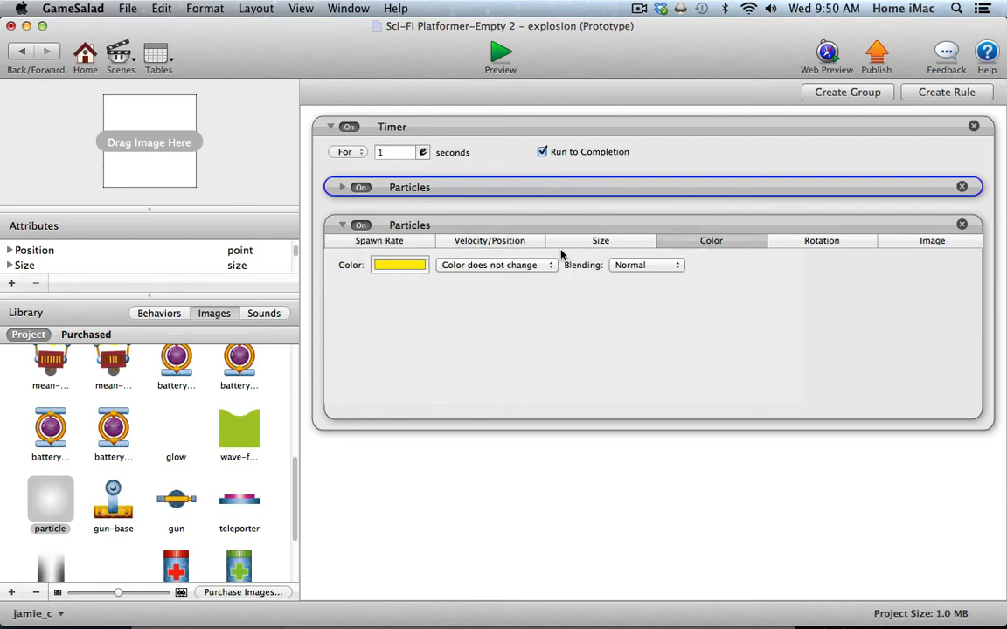
pyautogui.click(400, 265)
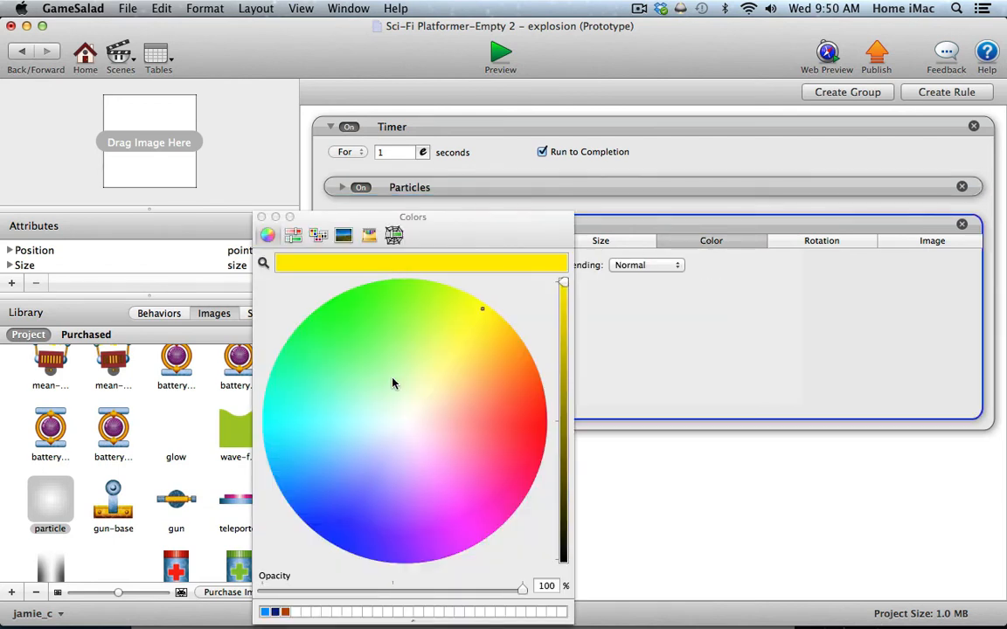
pyautogui.moveTo(315, 407); pyautogui.dragTo(273, 425)
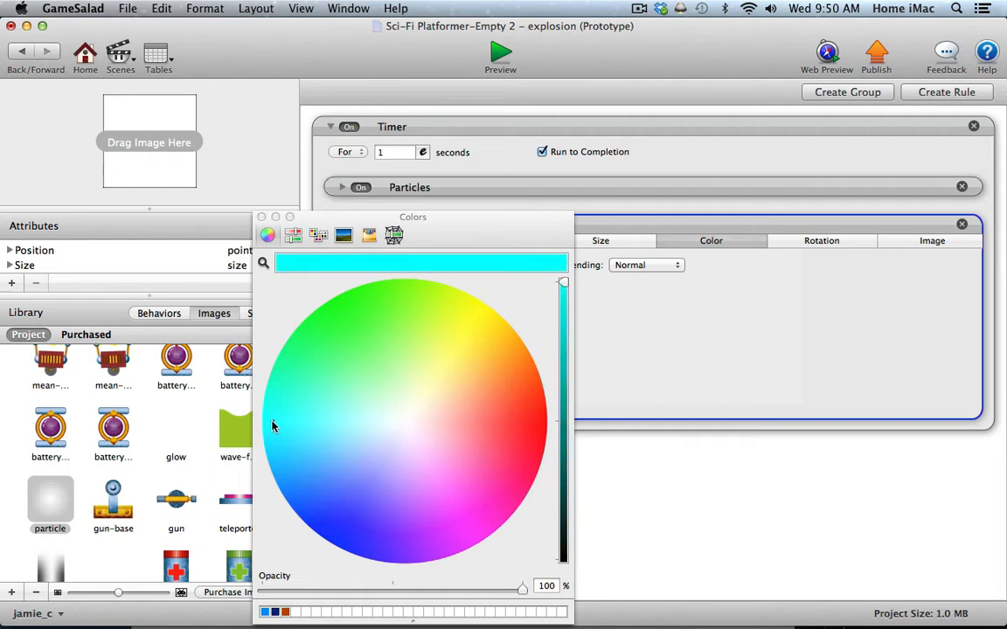
pyautogui.click(261, 217)
pyautogui.click(499, 264)
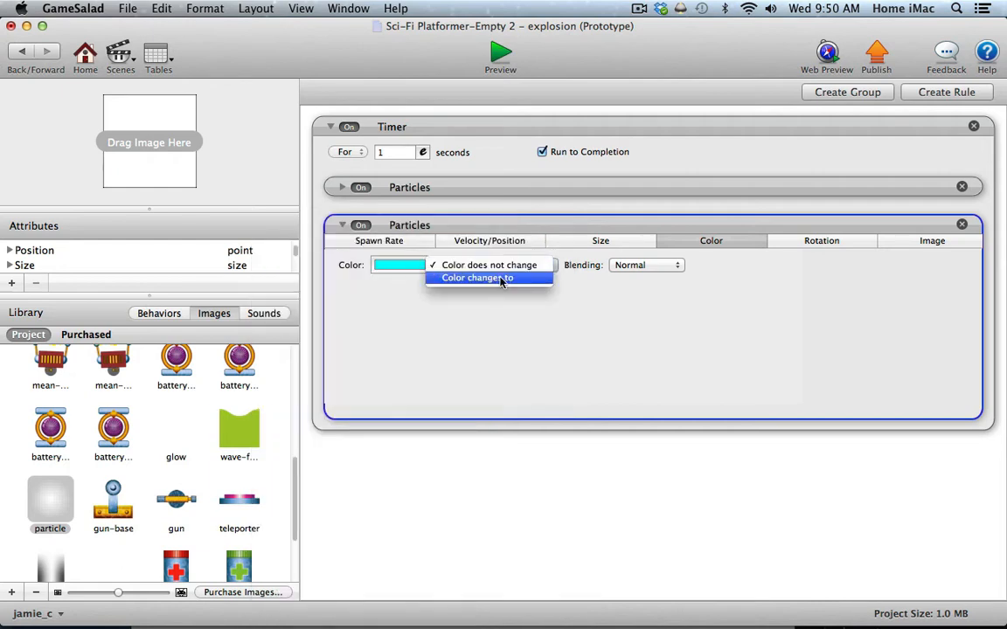
pyautogui.click(500, 278)
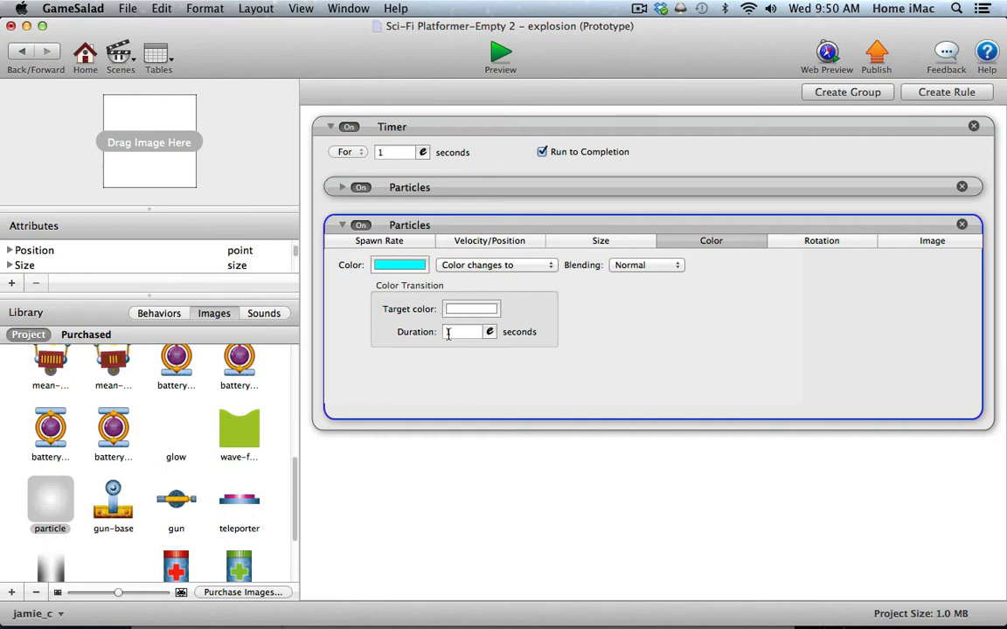
pyautogui.click(341, 225)
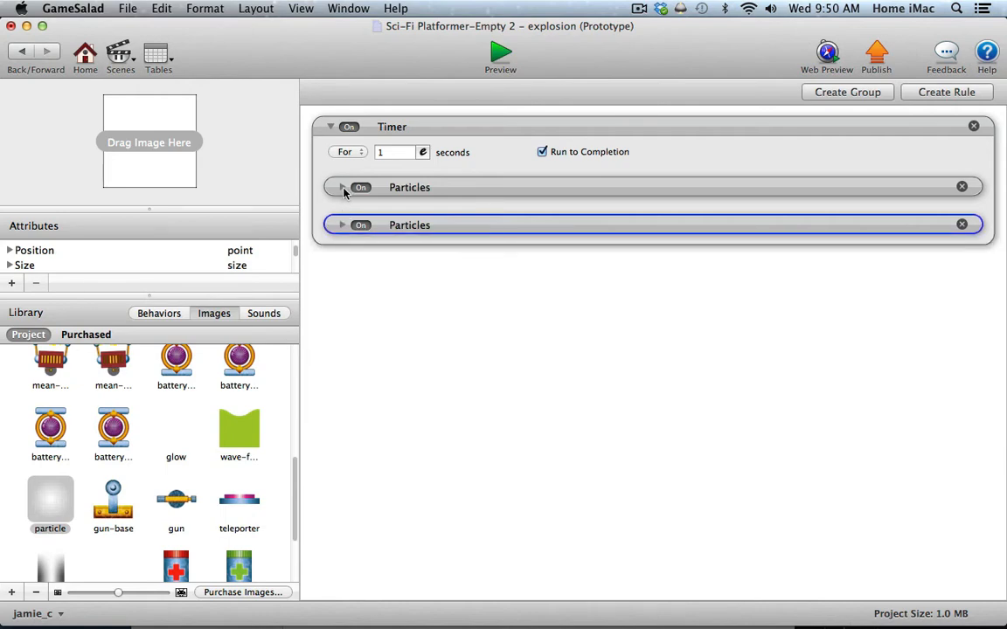
# - Set the first Particles behavior in the explosion actor's Timer to "Color changes to" with a white target over 1 second
pyautogui.click(343, 189)
pyautogui.click(697, 205)
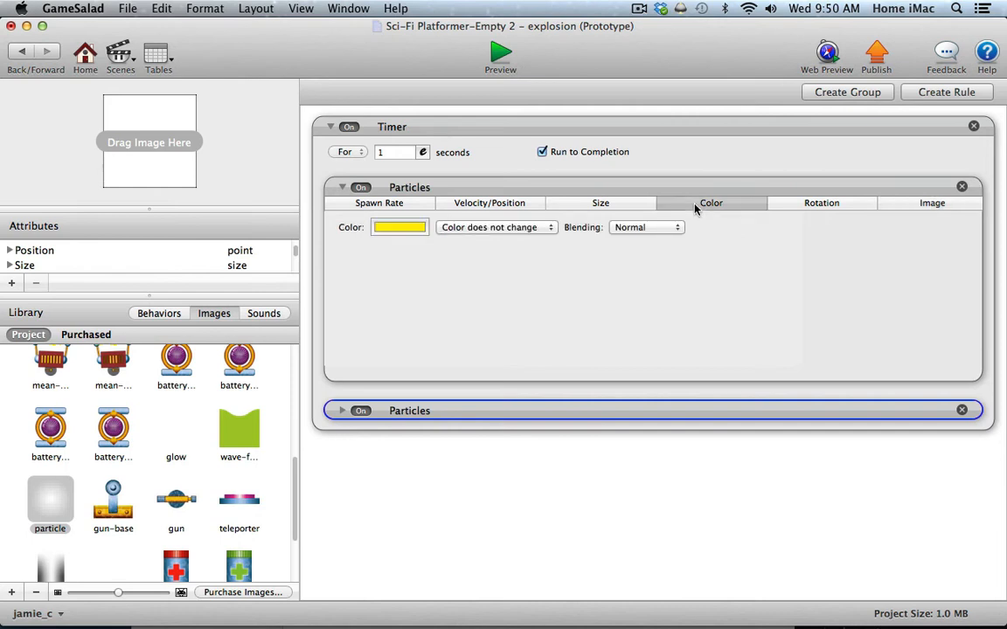
pyautogui.click(476, 227)
pyautogui.click(472, 241)
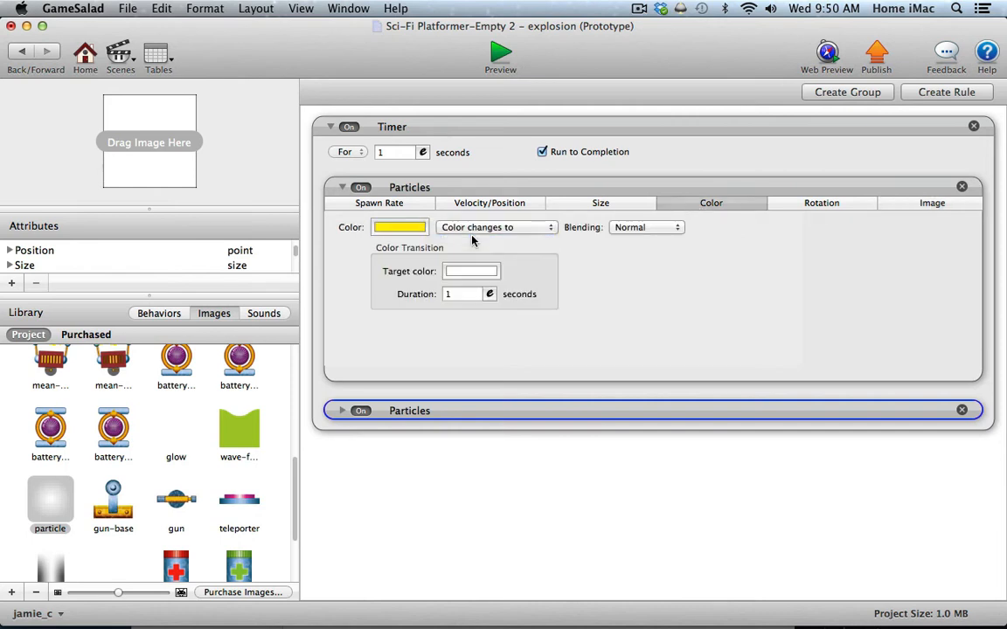
pyautogui.click(341, 187)
# - Duplicate the second Particles behavior within the Timer and give the copy a pinkish-magenta particle color
pyautogui.moveTo(430, 226); pyautogui.dragTo(410, 263)
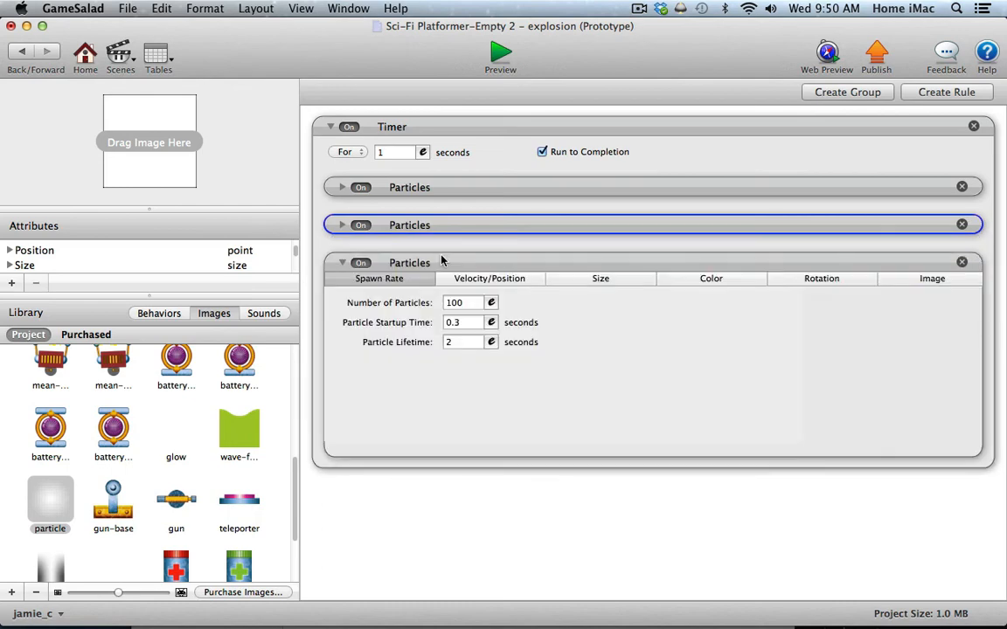
pyautogui.click(702, 280)
pyautogui.click(410, 304)
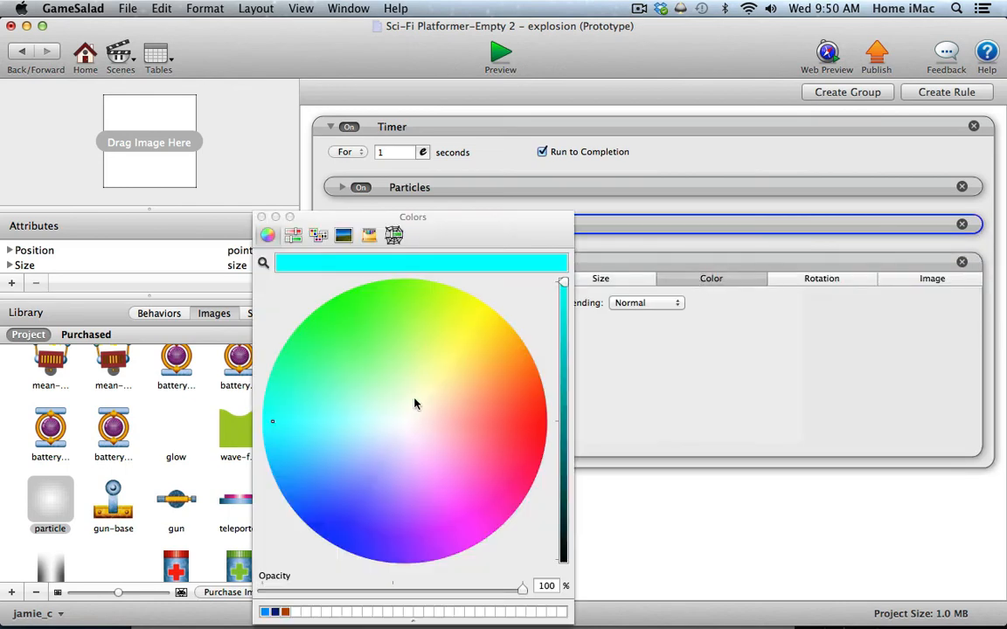
pyautogui.moveTo(416, 404); pyautogui.dragTo(475, 530)
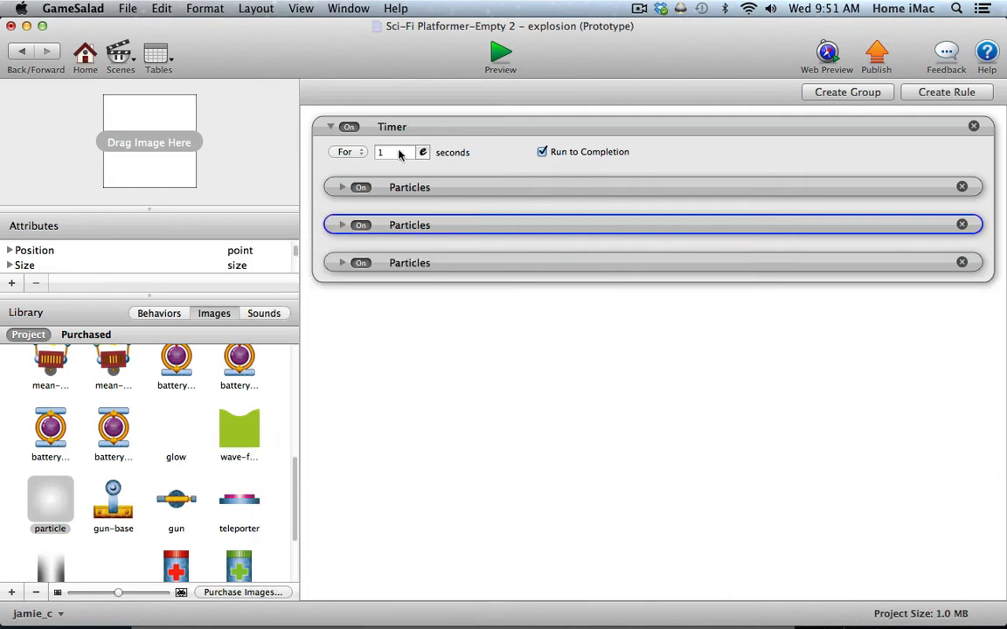
pyautogui.click(330, 128)
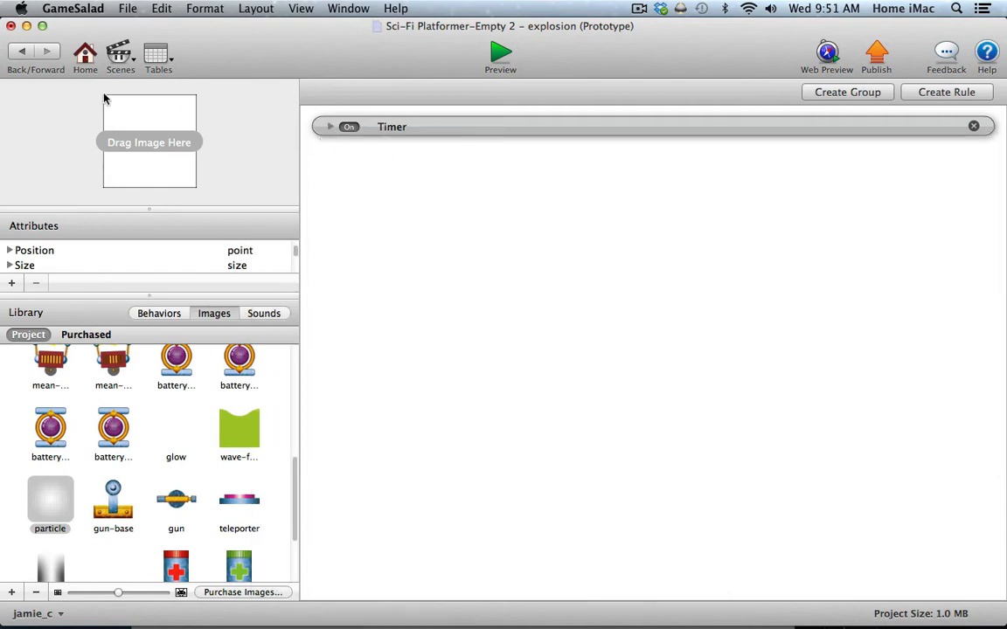
# - Return to the Level 02 scene, open the player actor and add a Rule above its existing behavior groups
pyautogui.click(22, 54)
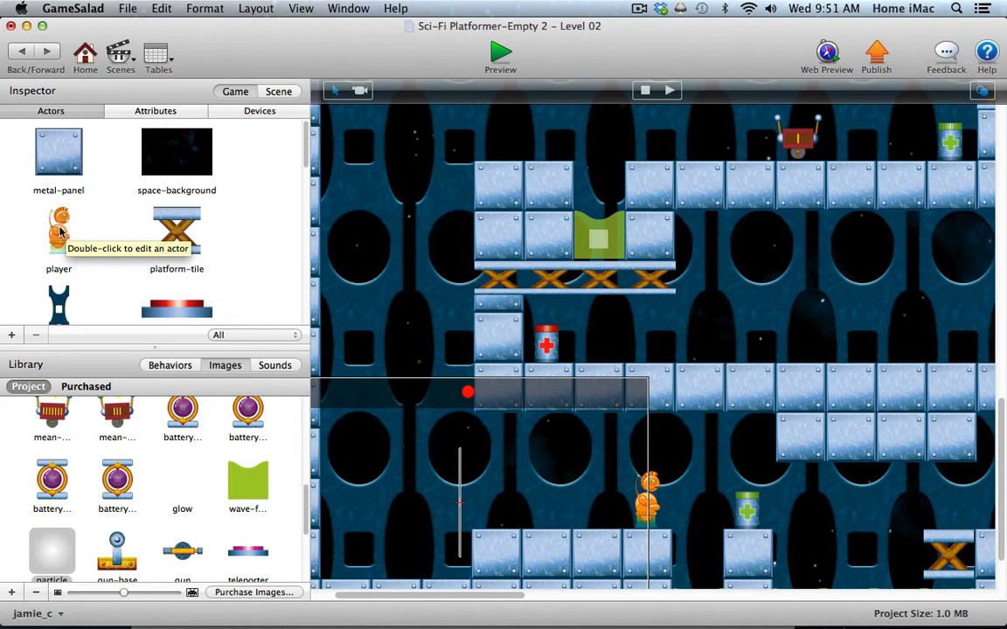
pyautogui.doubleClick(60, 229)
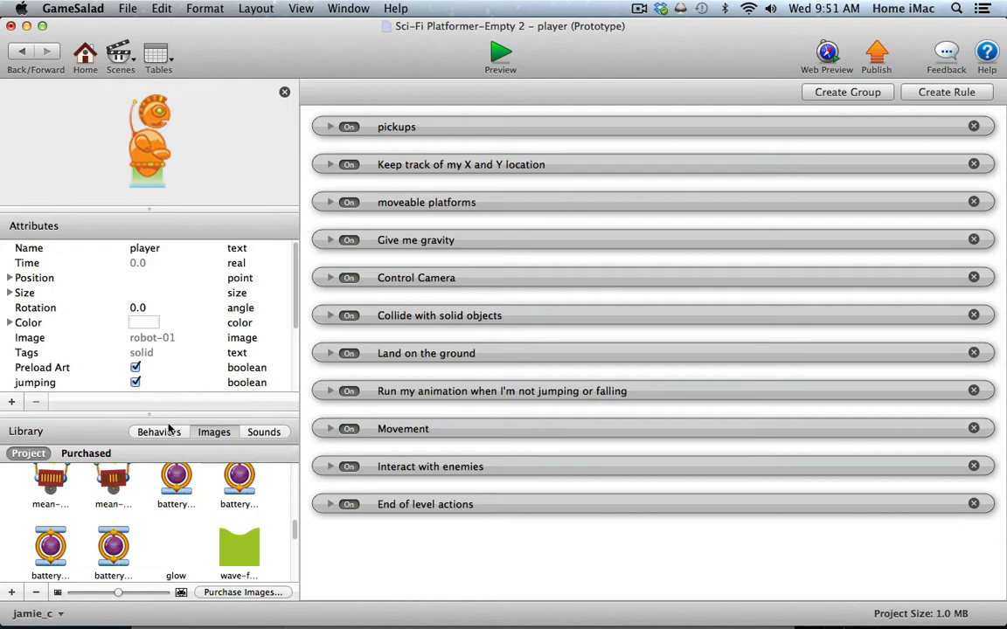
pyautogui.moveTo(171, 413); pyautogui.dragTo(175, 263)
pyautogui.moveTo(31, 503); pyautogui.dragTo(363, 140)
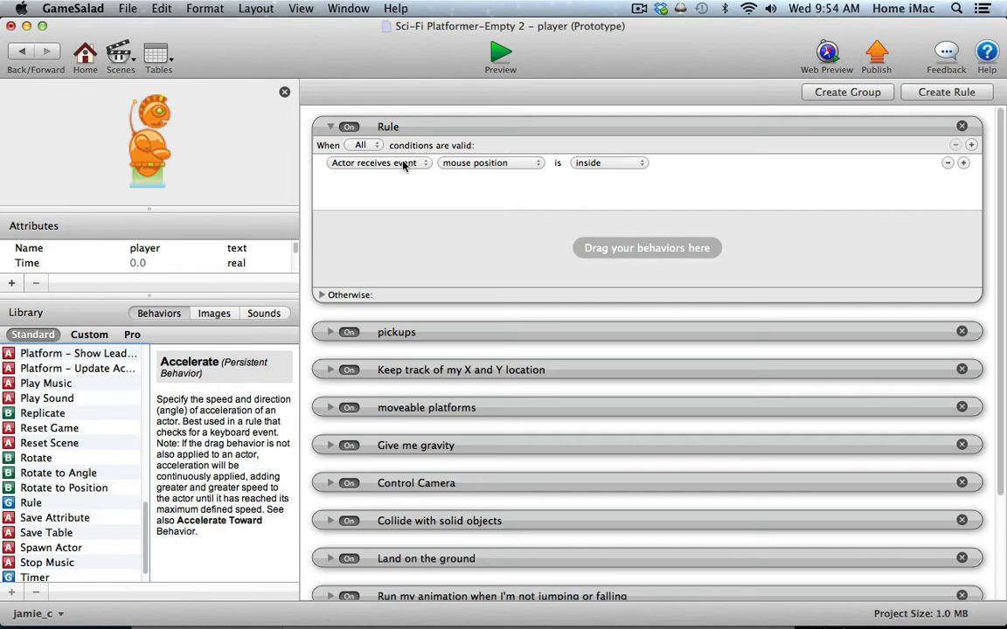
# - Make the new rule's condition check that the attribute game.health equals 0
pyautogui.click(404, 166)
pyautogui.click(399, 179)
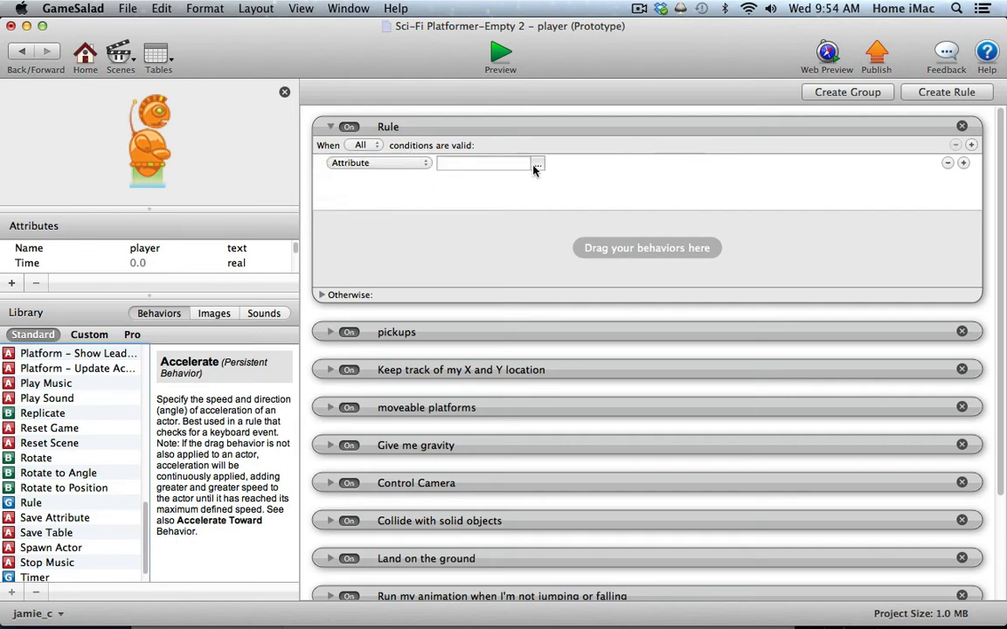
pyautogui.click(537, 165)
pyautogui.click(545, 179)
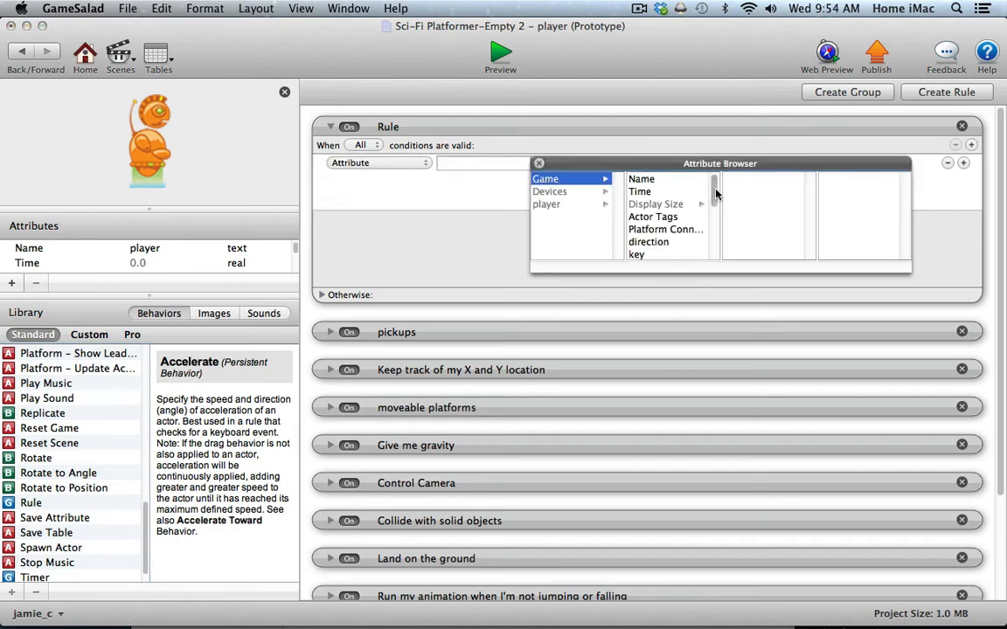
pyautogui.moveTo(715, 194); pyautogui.dragTo(712, 221)
pyautogui.click(664, 238)
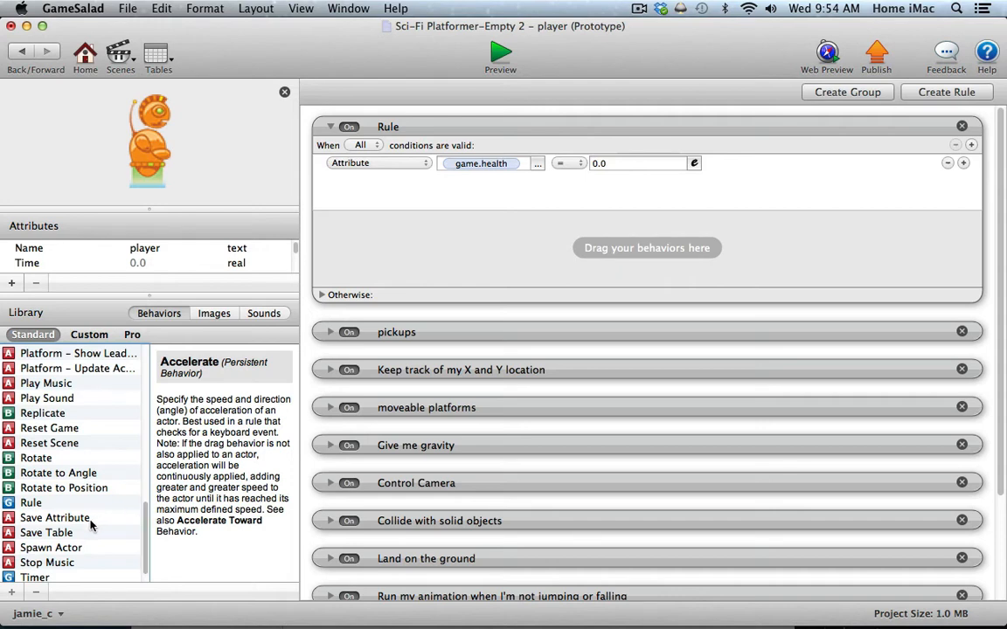
# - Add a Spawn Actor behavior to the health rule that spawns the explosion actor in front of the player
pyautogui.moveTo(9, 551); pyautogui.dragTo(383, 254)
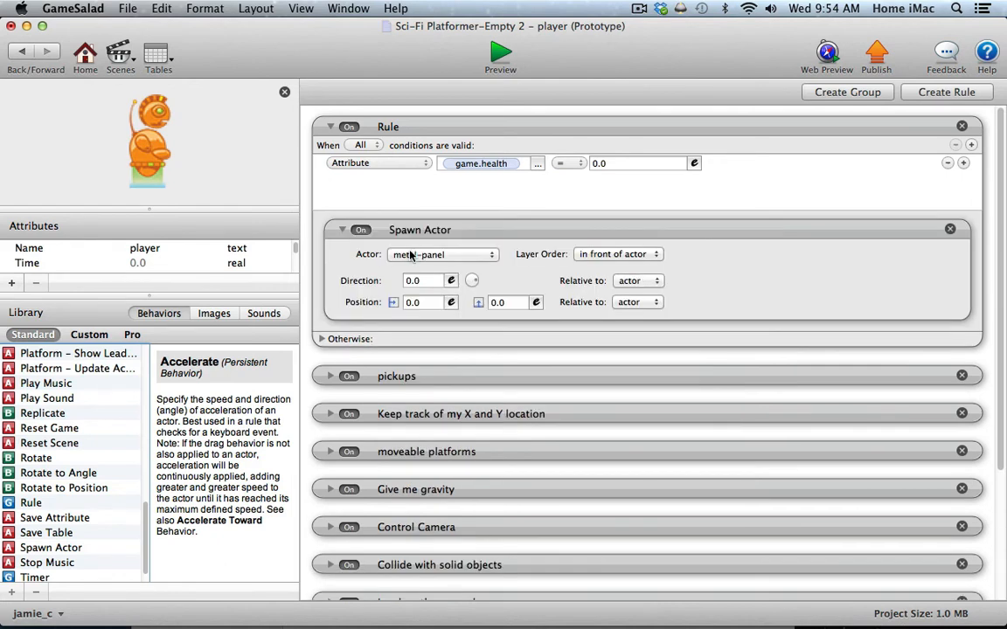
pyautogui.click(411, 254)
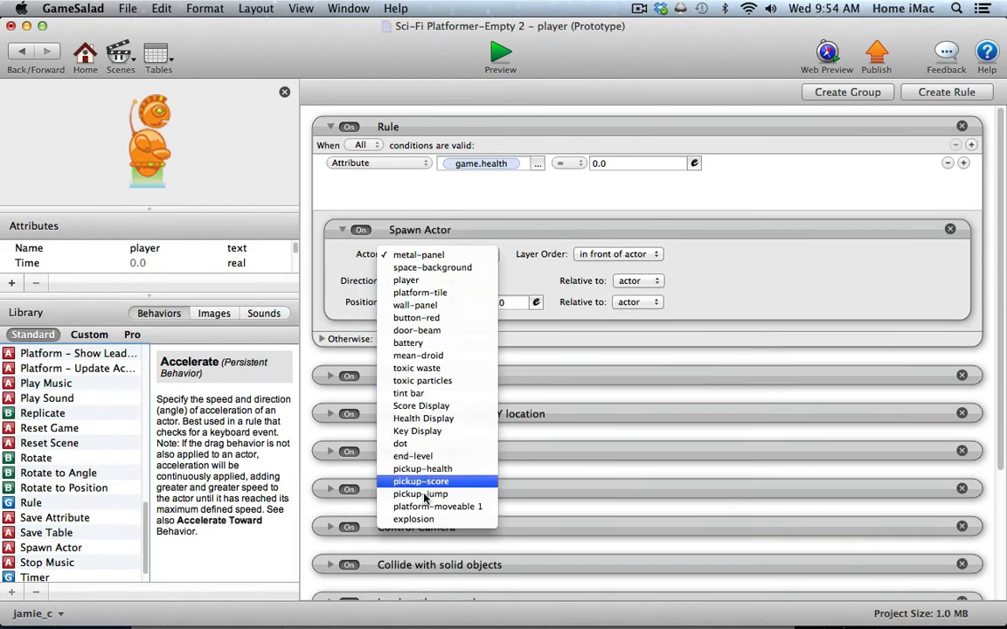
pyautogui.click(423, 520)
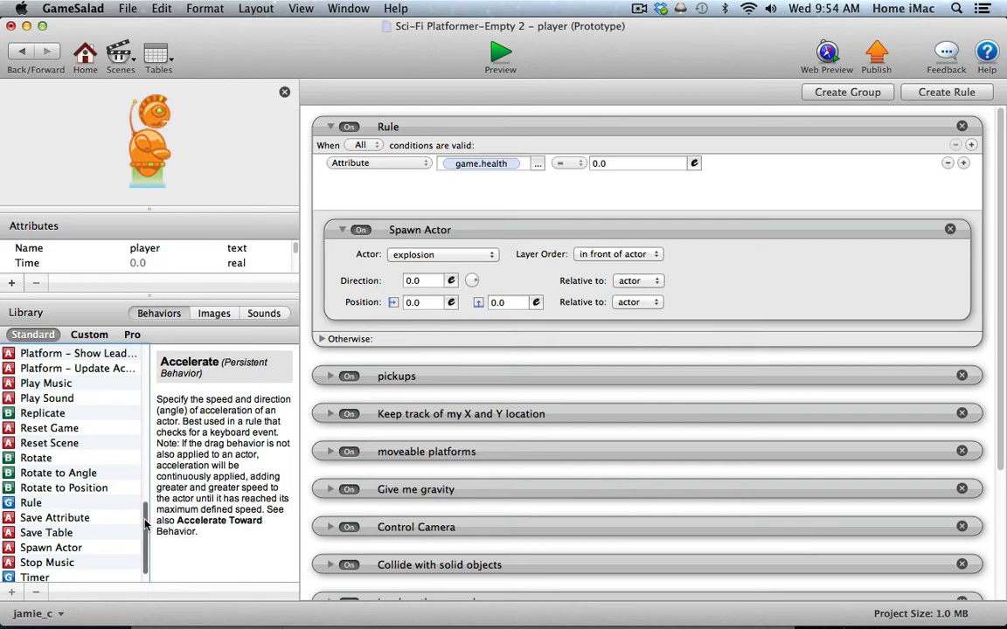
# - Add a Change Attribute behavior setting game.playerDead to true, followed by a Destroy behavior, in the health rule
pyautogui.scroll(5, 146, 406)
pyautogui.scroll(4, 145, 406)
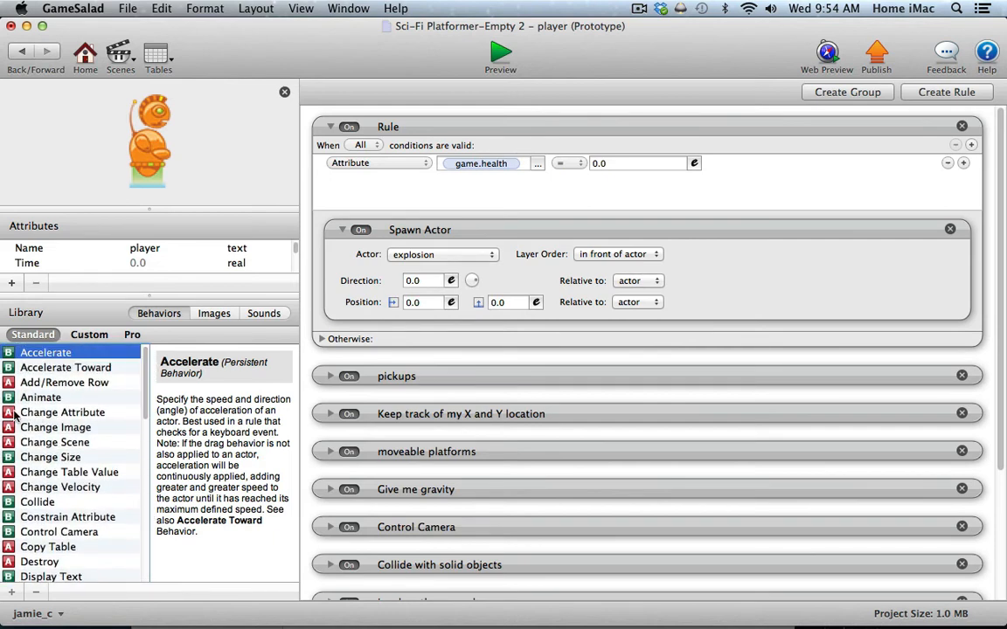
pyautogui.moveTo(11, 413); pyautogui.dragTo(382, 330)
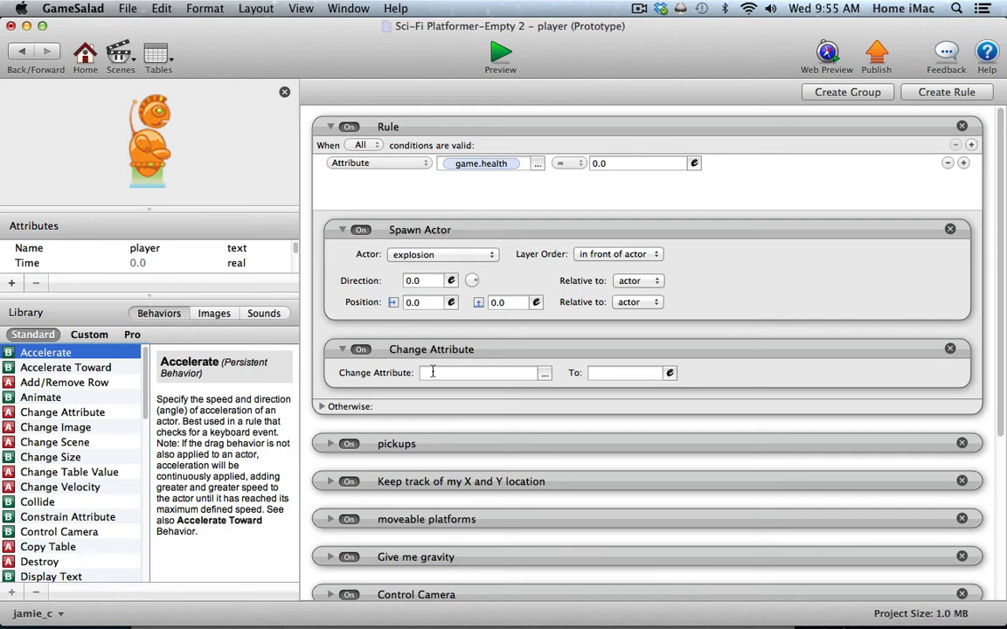
pyautogui.click(545, 374)
pyautogui.click(553, 389)
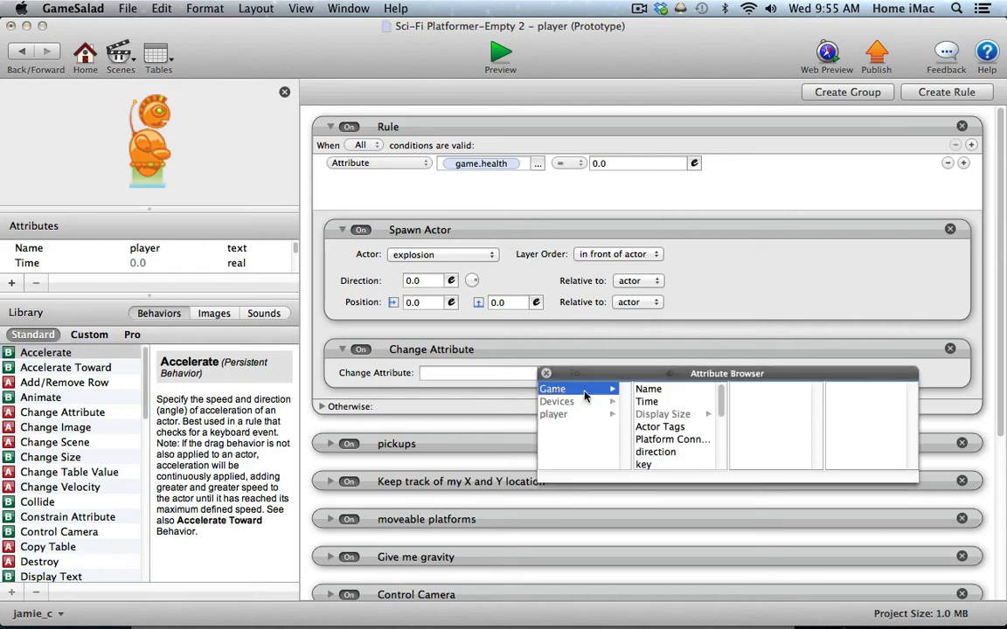
pyautogui.moveTo(719, 398); pyautogui.dragTo(715, 457)
pyautogui.click(661, 426)
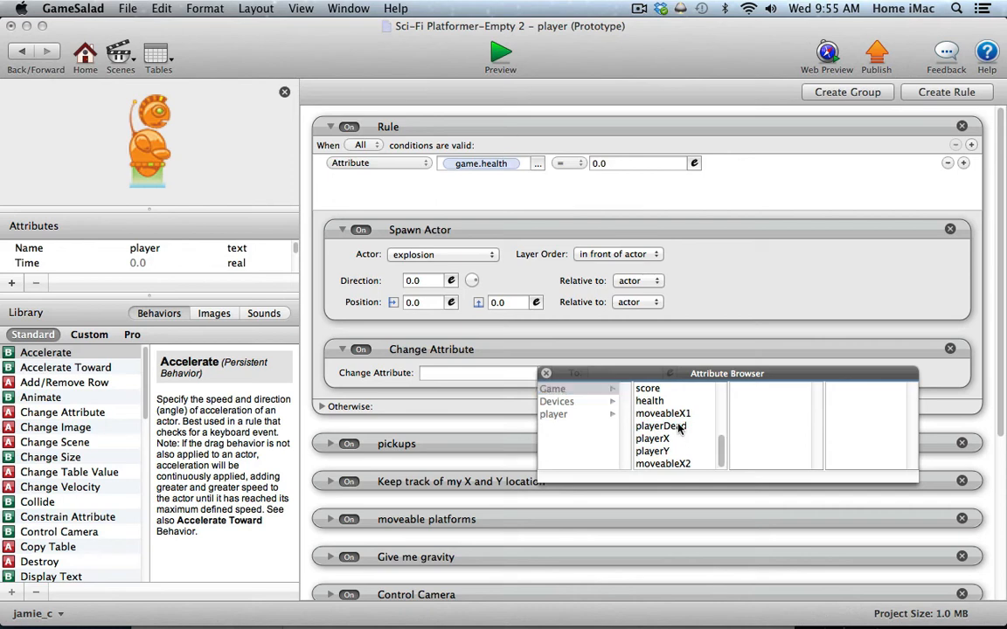
pyautogui.doubleClick(673, 426)
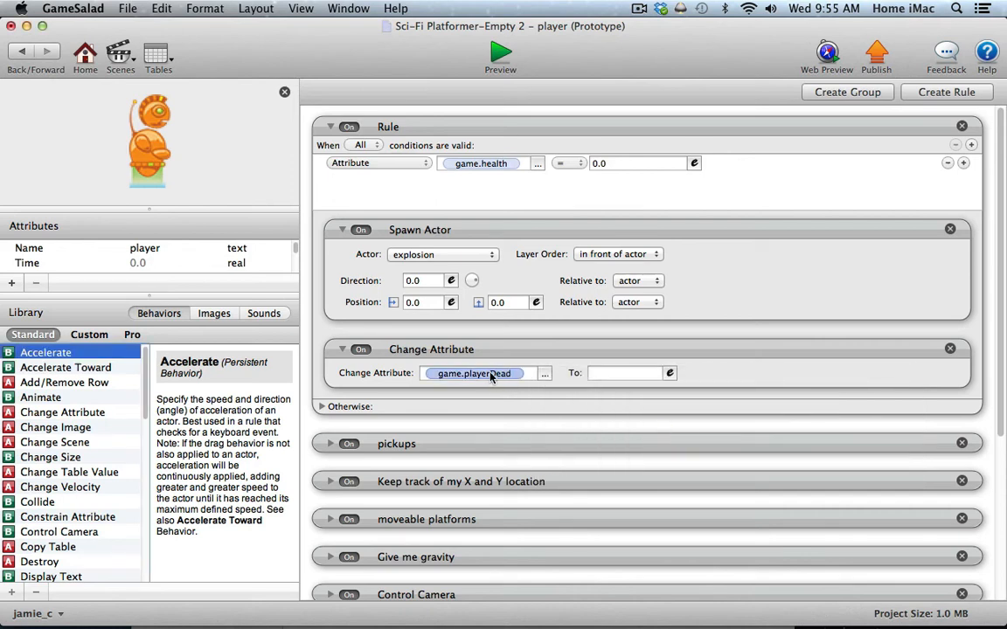
pyautogui.click(598, 374)
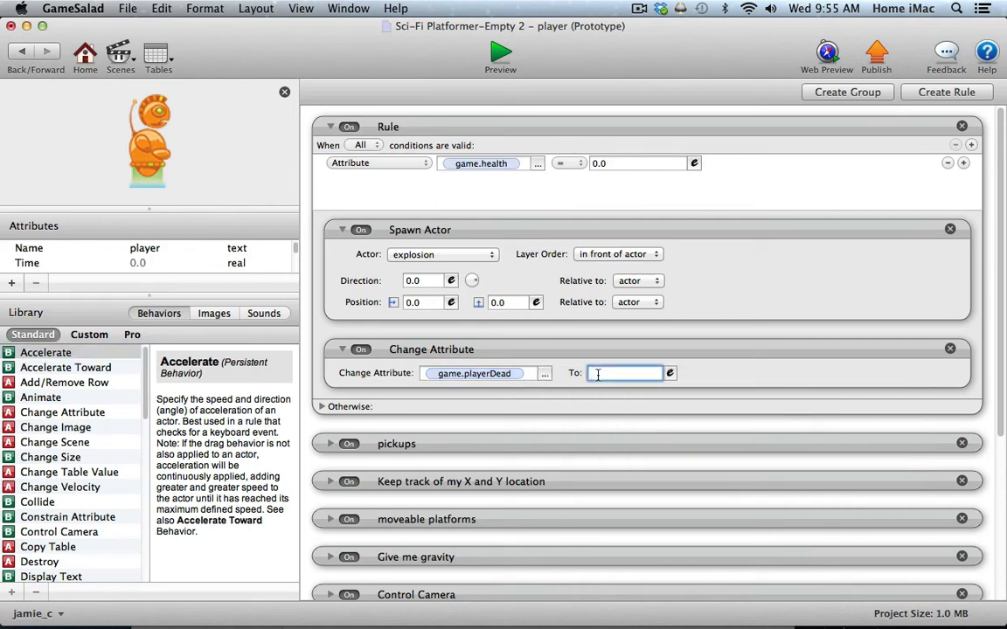
pyautogui.write('true')
pyautogui.scroll(-3, 145, 399)
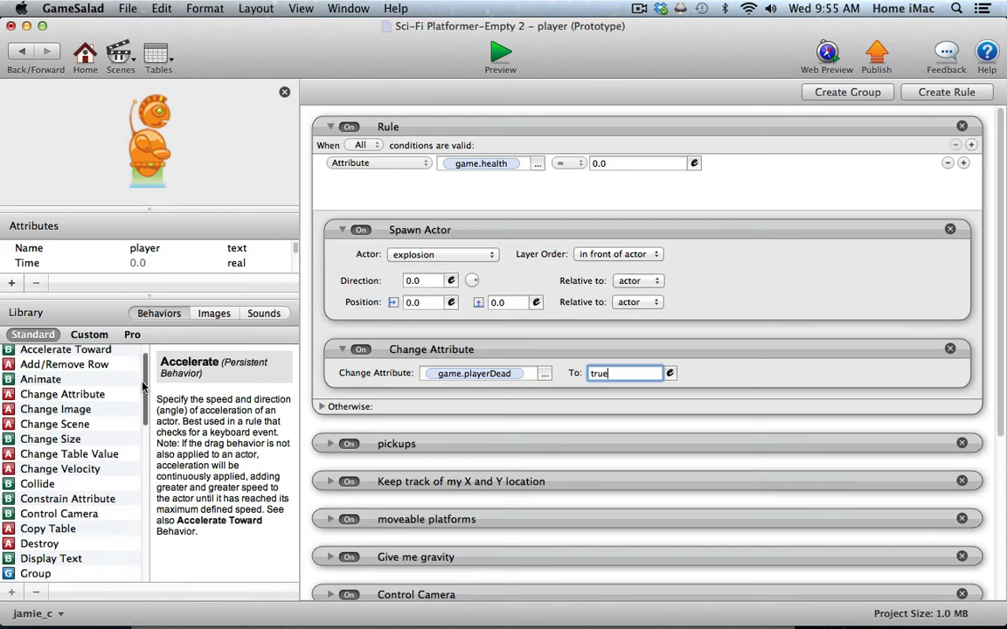
pyautogui.moveTo(39, 500); pyautogui.dragTo(378, 407)
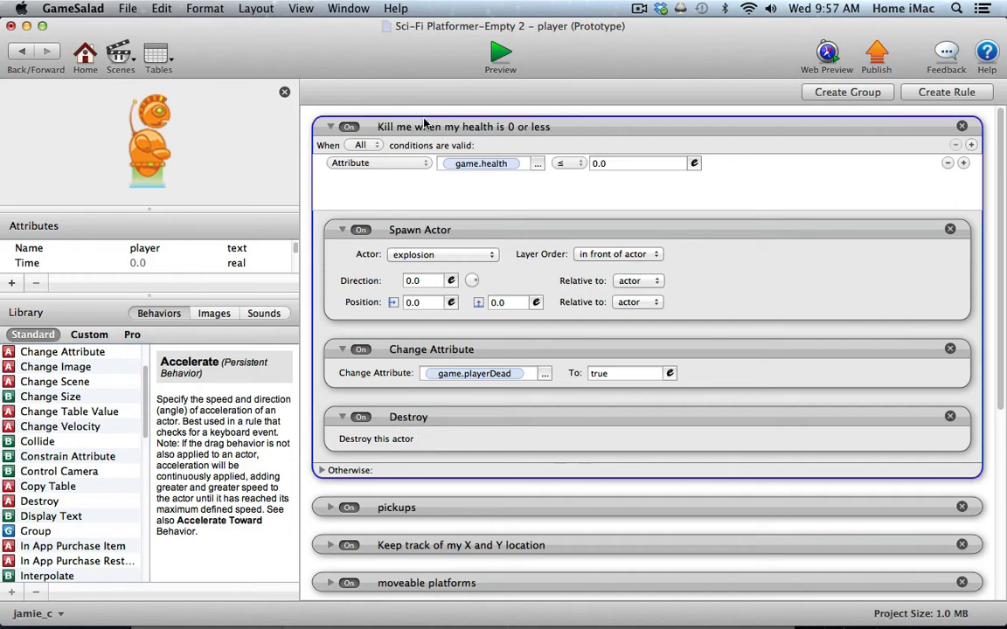
# - Preview the game in Level 02 and move the player into the toxic waste to test the death explosion
pyautogui.click(502, 58)
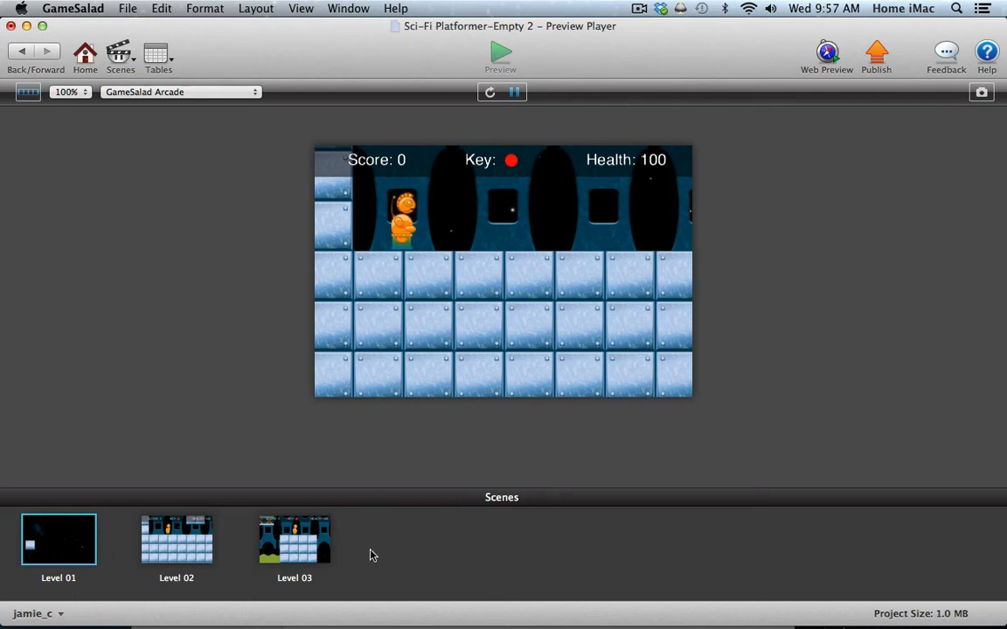
pyautogui.click(179, 552)
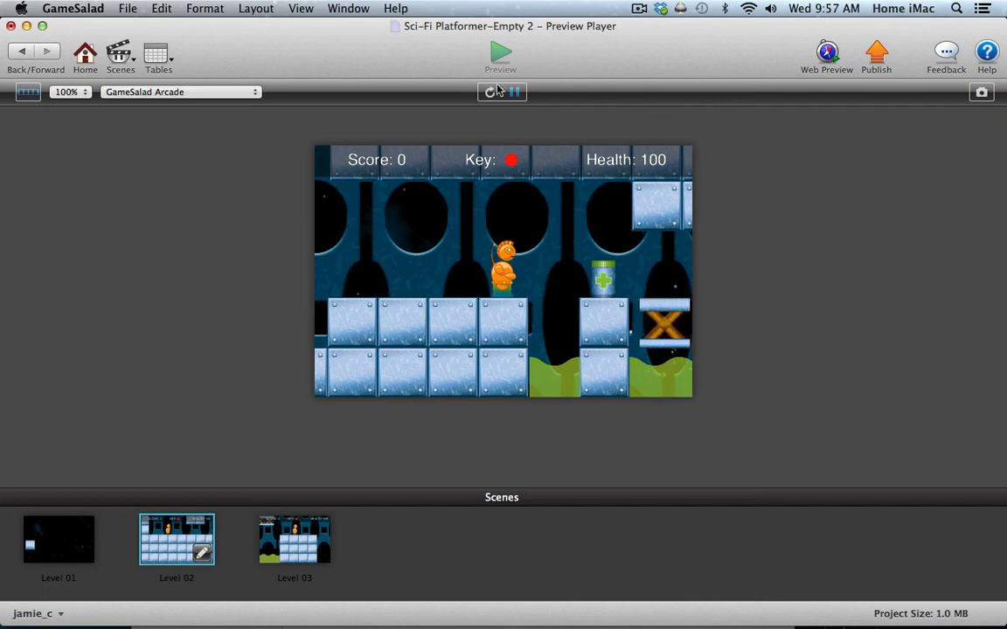
pyautogui.press('XF86AudioRaiseVolume')
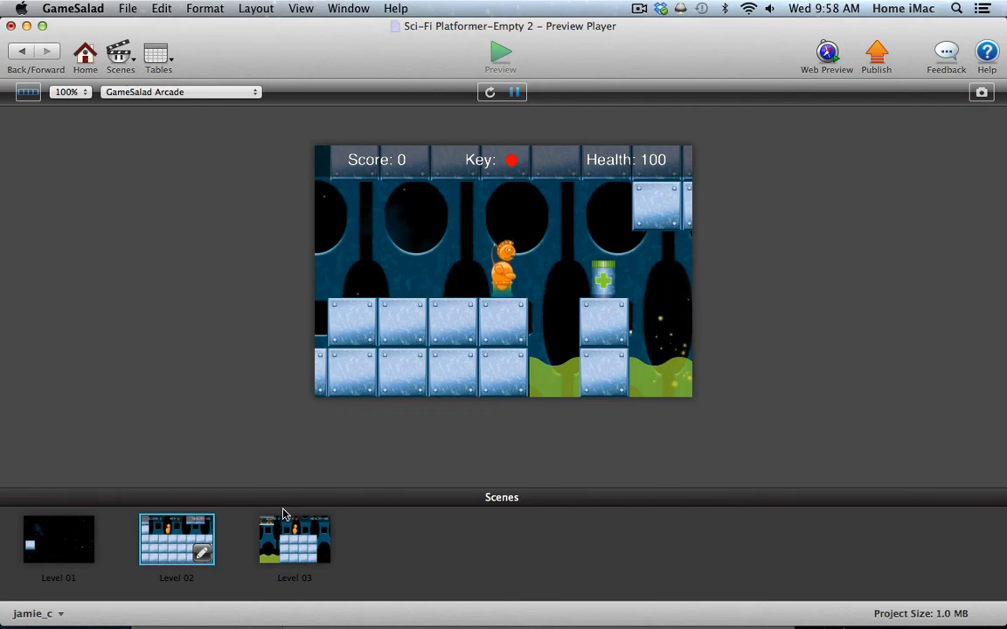
pyautogui.press('Right')
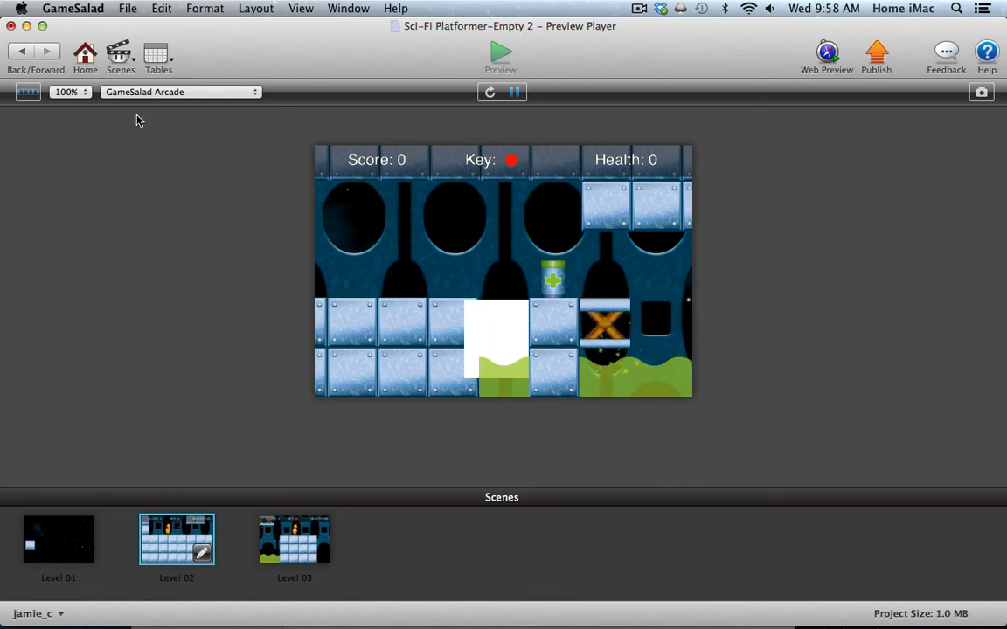
# - Open the explosion actor from the Level 02 scene and set its color's Alpha to 0
pyautogui.click(21, 54)
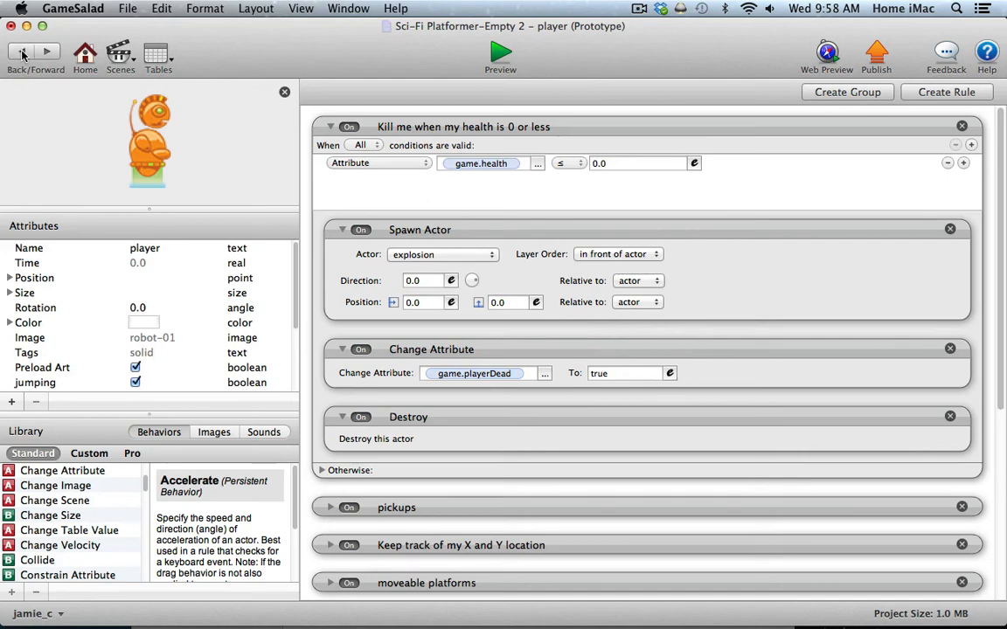
pyautogui.click(21, 54)
pyautogui.scroll(-10, 278, 219)
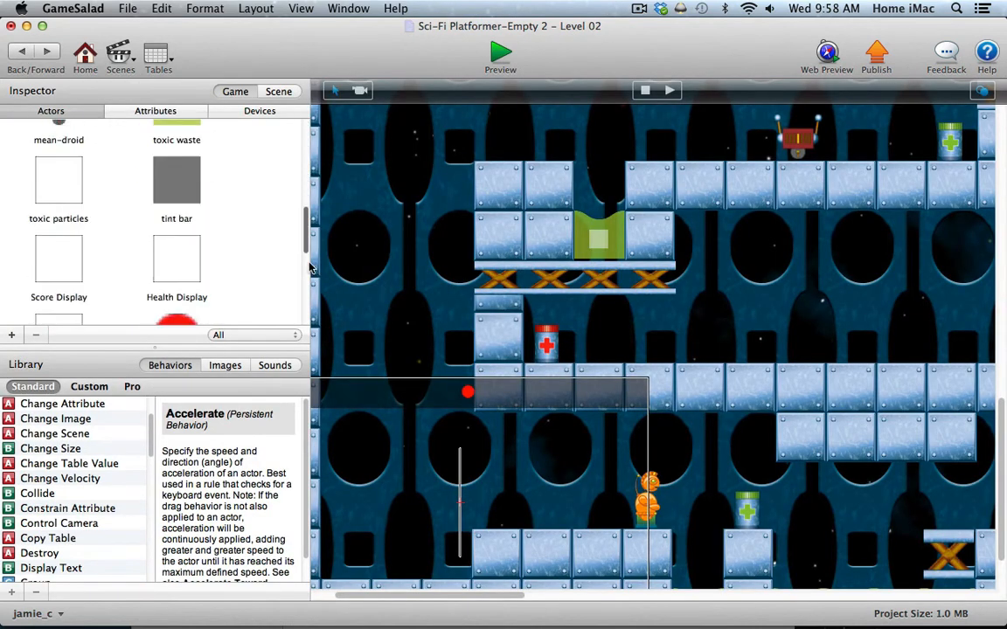
pyautogui.doubleClick(177, 281)
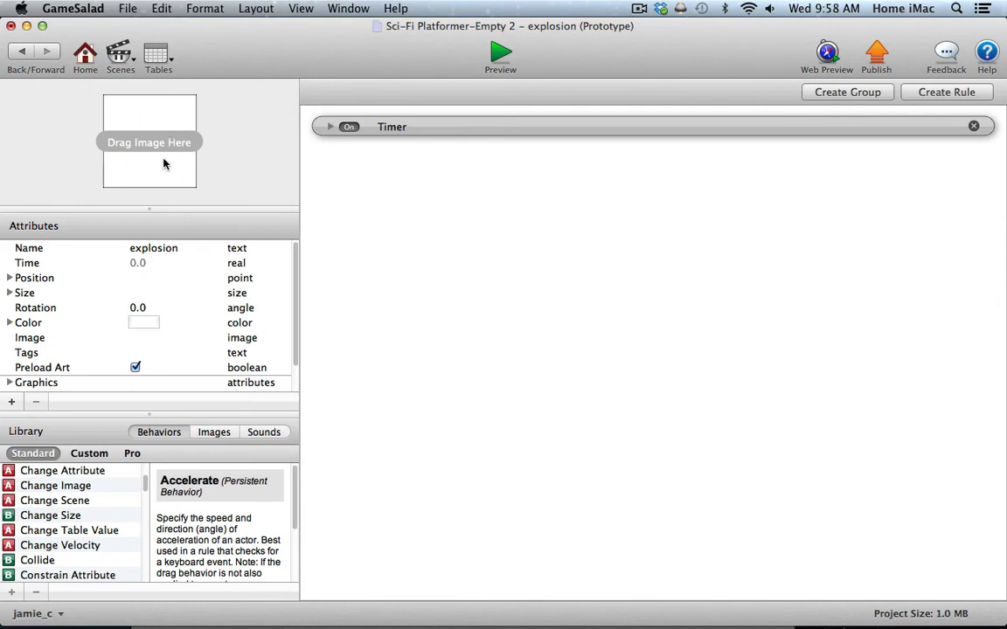
pyautogui.click(10, 293)
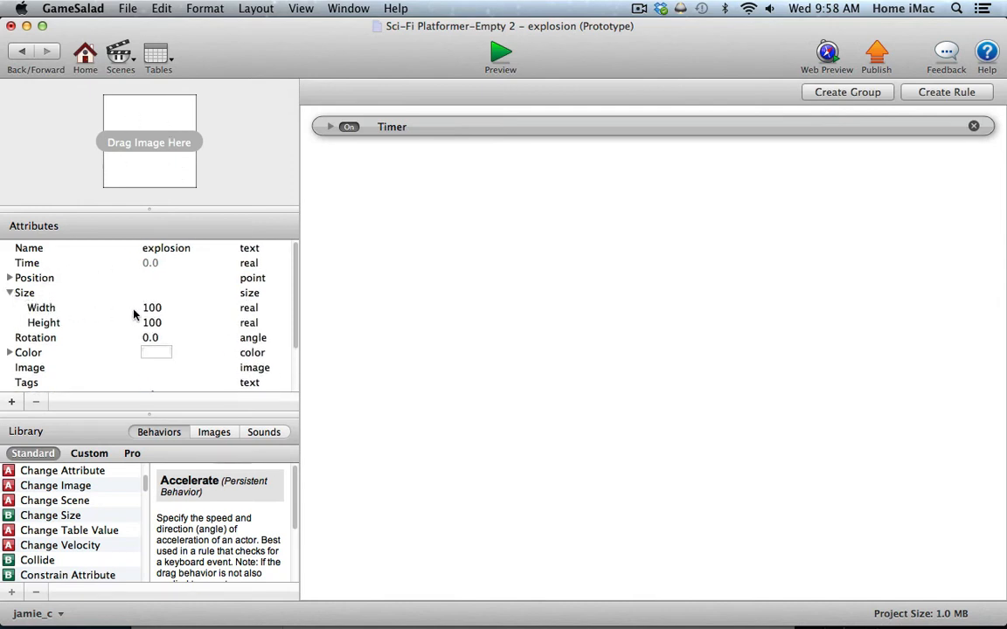
pyautogui.click(9, 293)
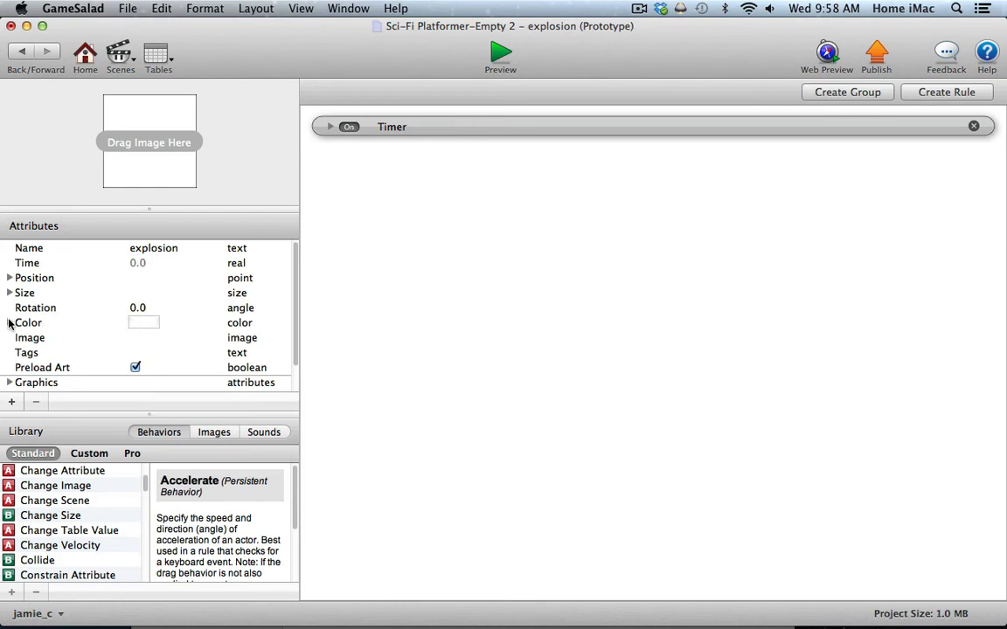
pyautogui.click(10, 322)
pyautogui.doubleClick(146, 383)
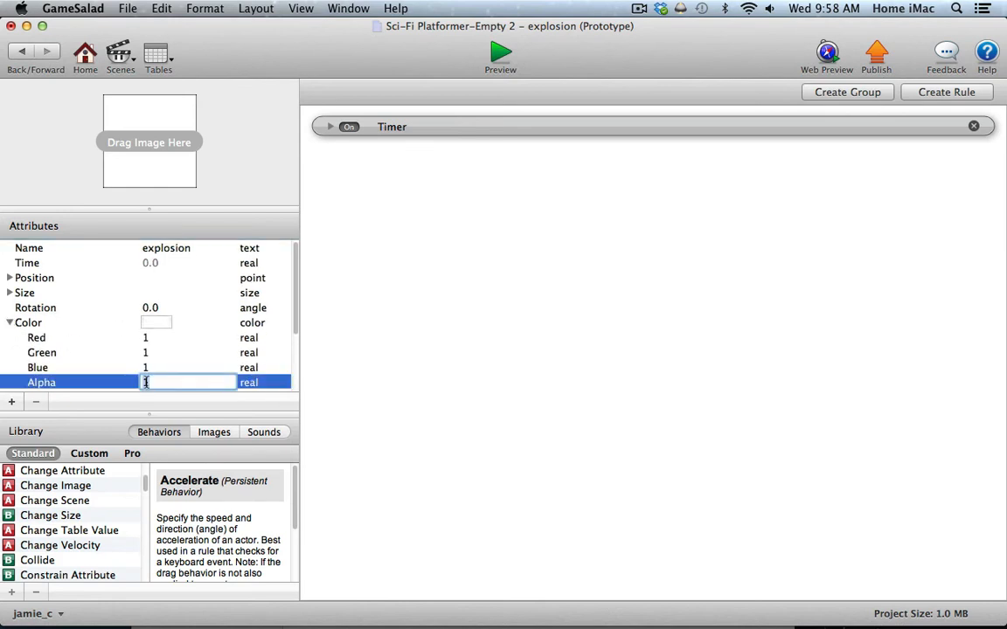
pyautogui.write('0')
pyautogui.press('Return')
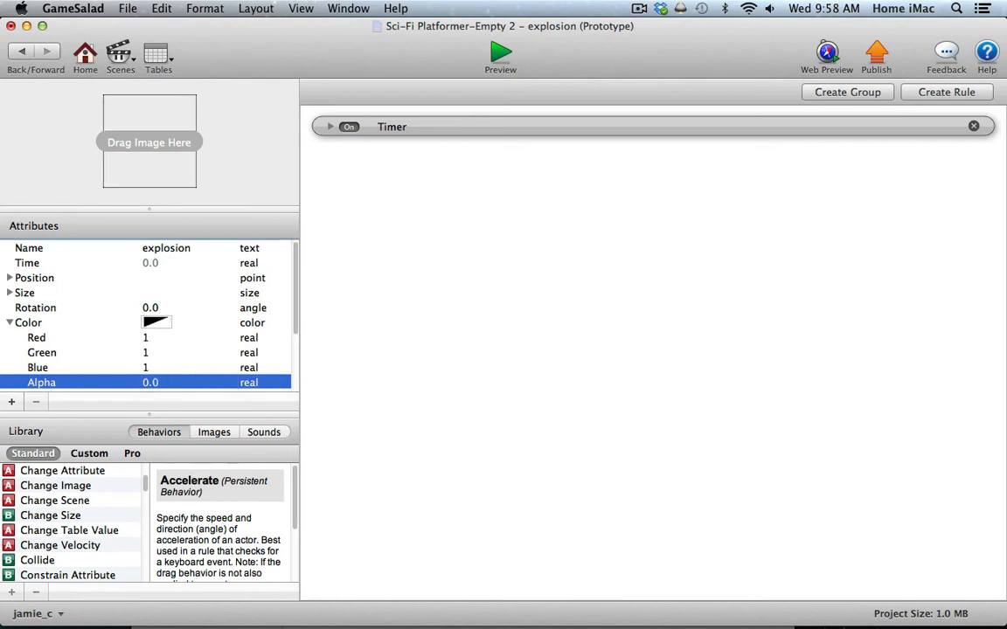
pyautogui.click(10, 323)
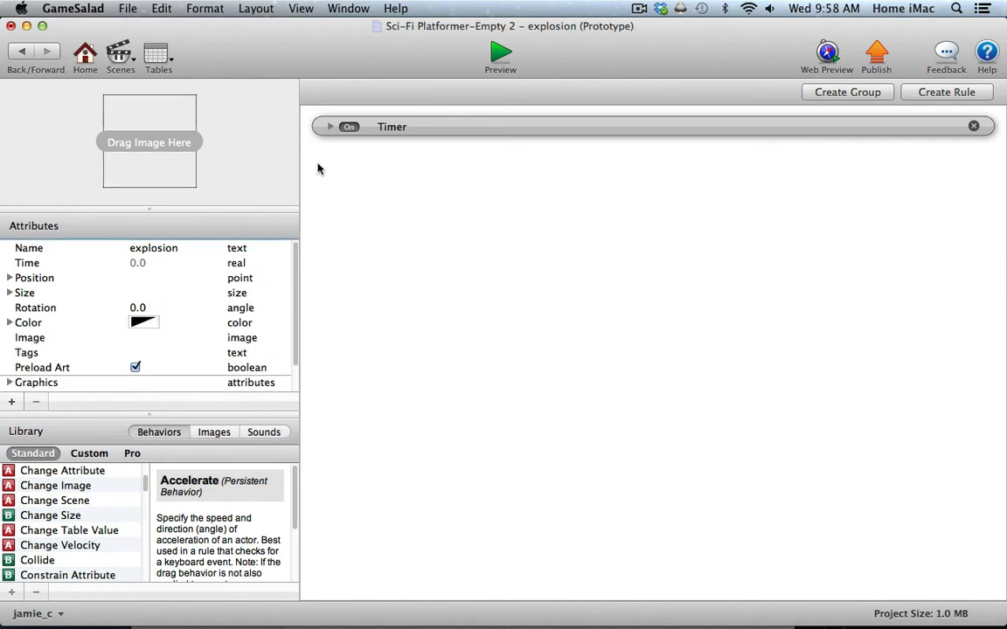
# - Preview the game to test the death explosion with the transparent explosion actor
pyautogui.click(499, 54)
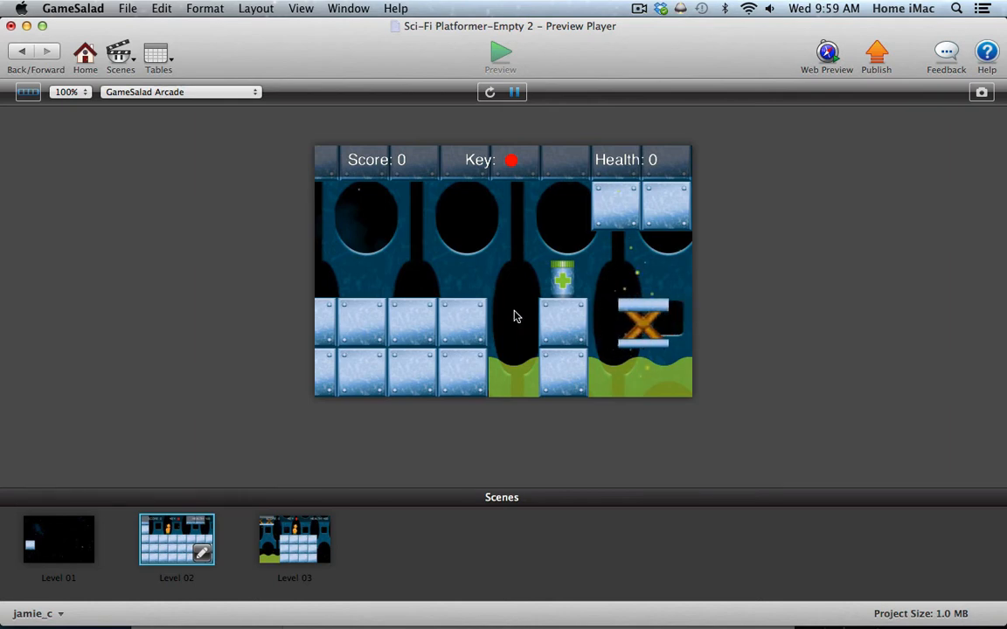
pyautogui.click(24, 52)
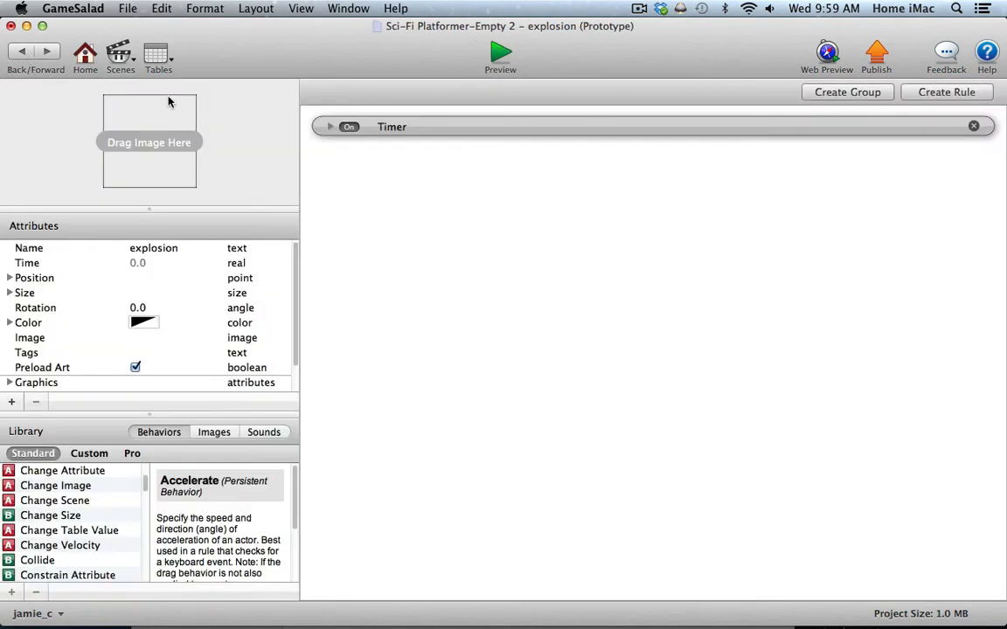
# - Open the player actor from Level 02, review its "Kill me when my health is 0 or less" rule and collapse it
pyautogui.click(21, 52)
pyautogui.click(61, 238)
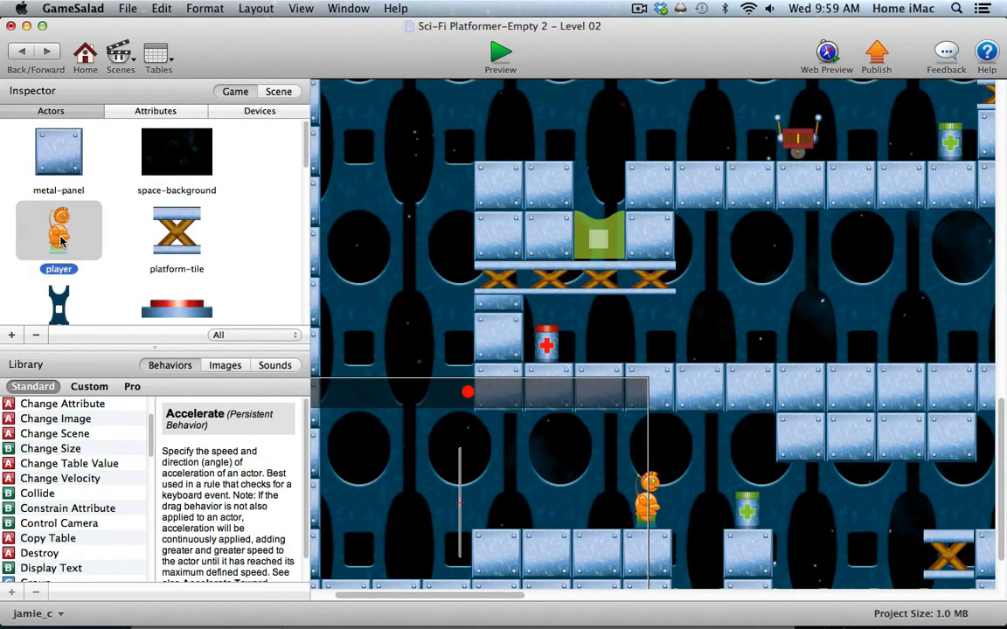
pyautogui.doubleClick(60, 238)
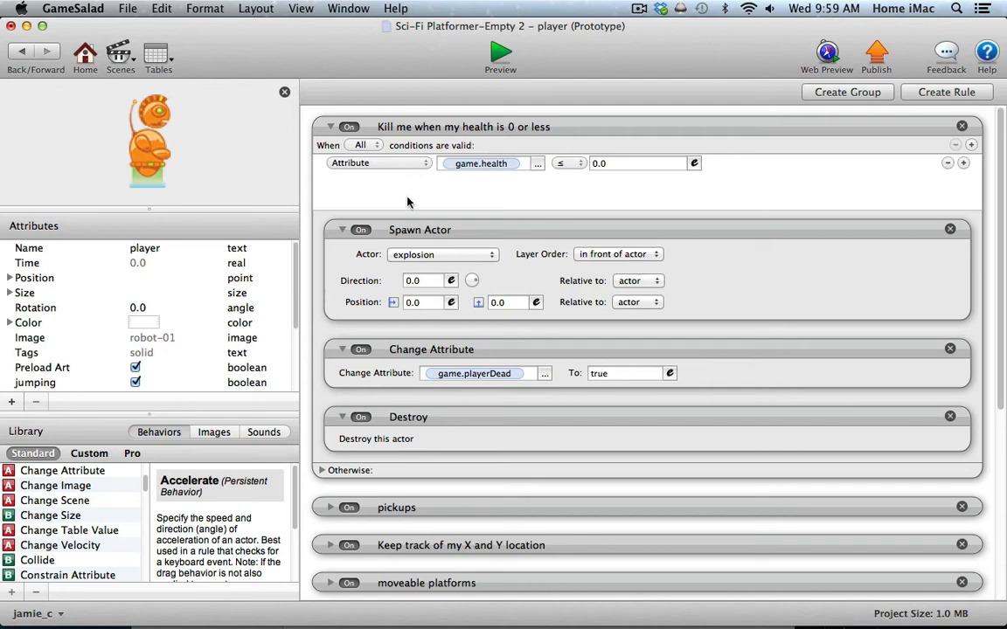
pyautogui.click(330, 128)
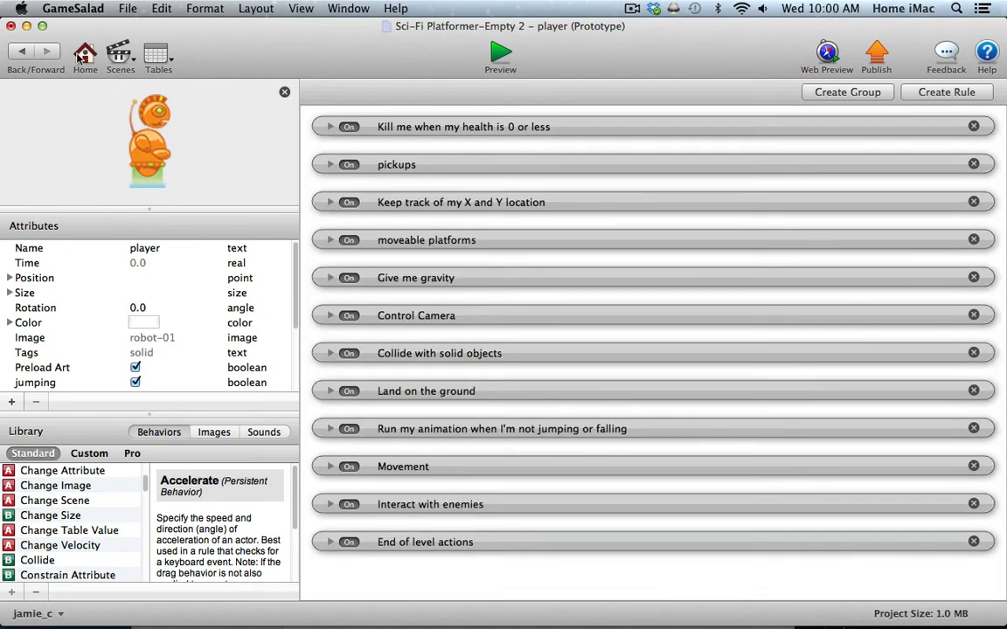
# - Return to Level 02 and create a new actor named control
pyautogui.click(21, 51)
pyautogui.scroll(-8, 307, 160)
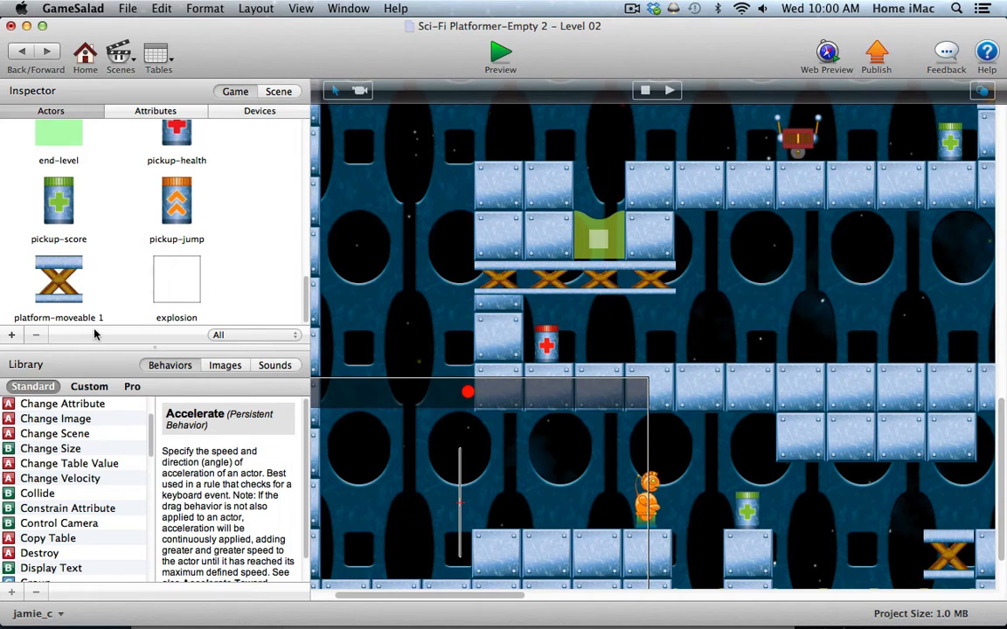
pyautogui.click(11, 335)
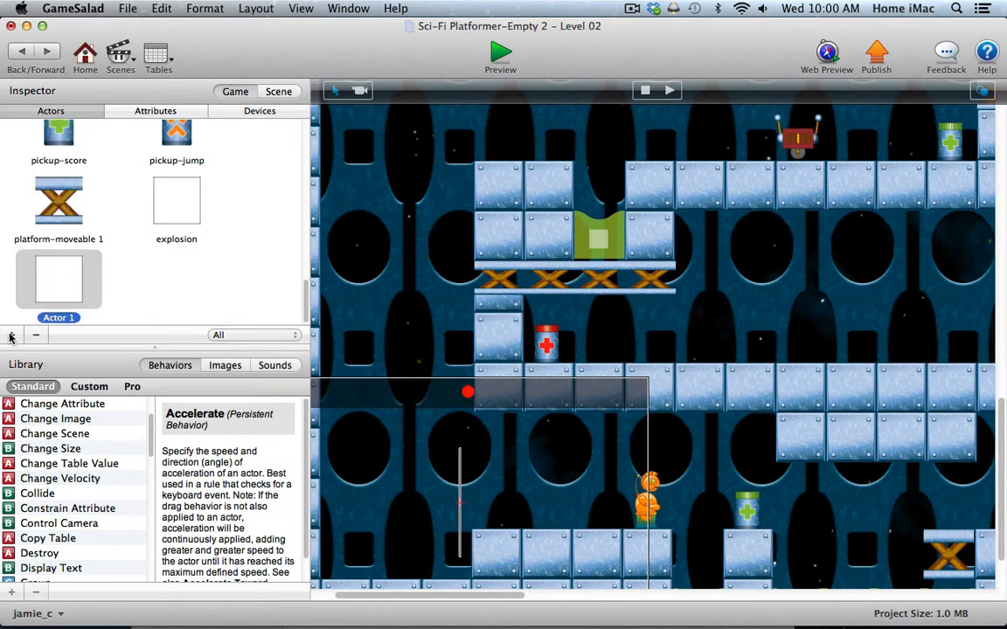
pyautogui.click(55, 319)
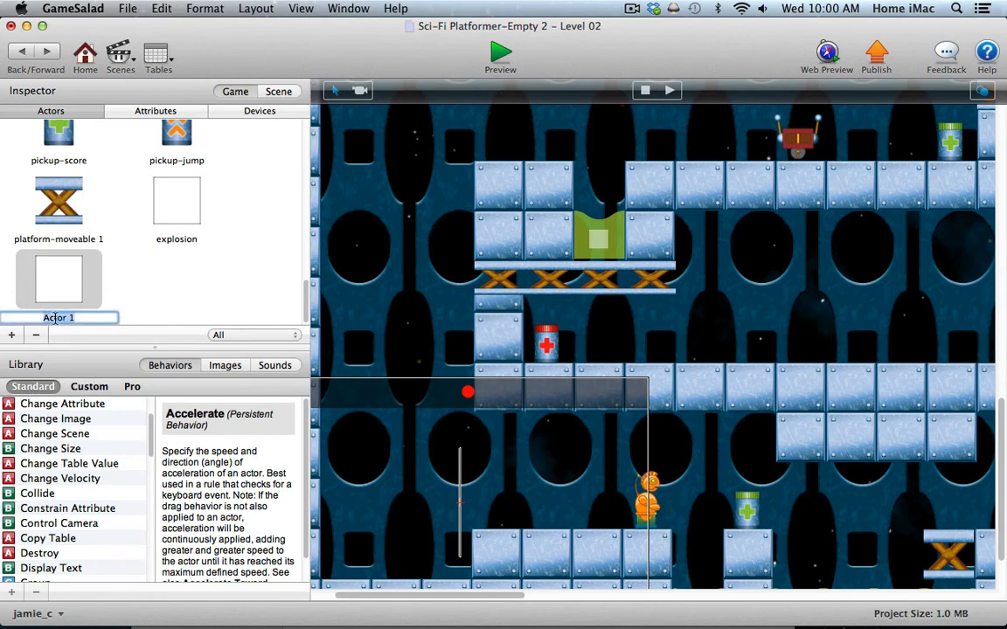
pyautogui.write('control')
# - Open the control actor, set its physics Density, Friction and Bounciness to 0, and turn off Movable
pyautogui.doubleClick(59, 280)
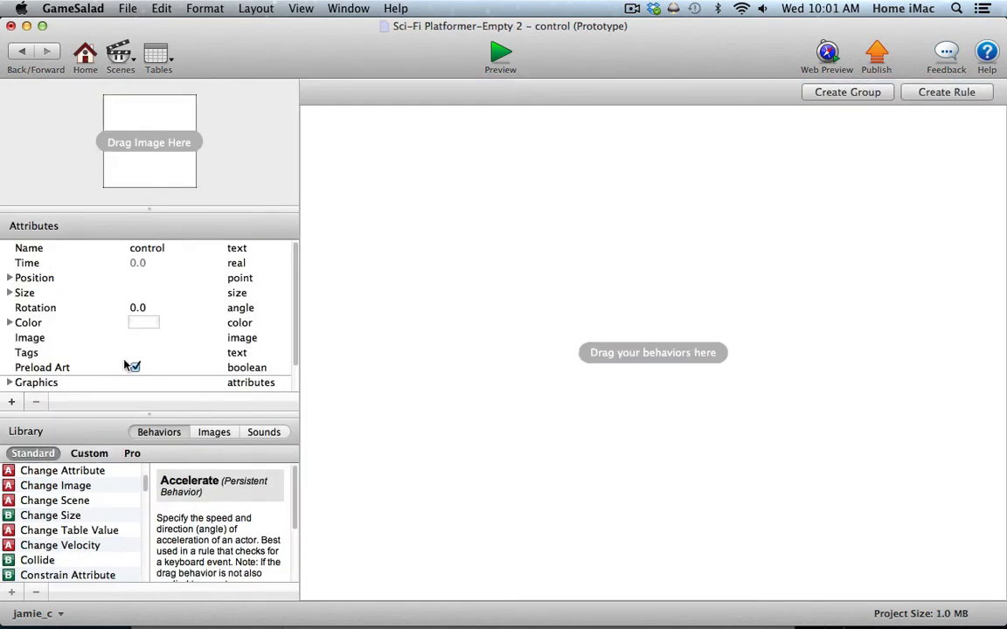
pyautogui.scroll(-3, 263, 278)
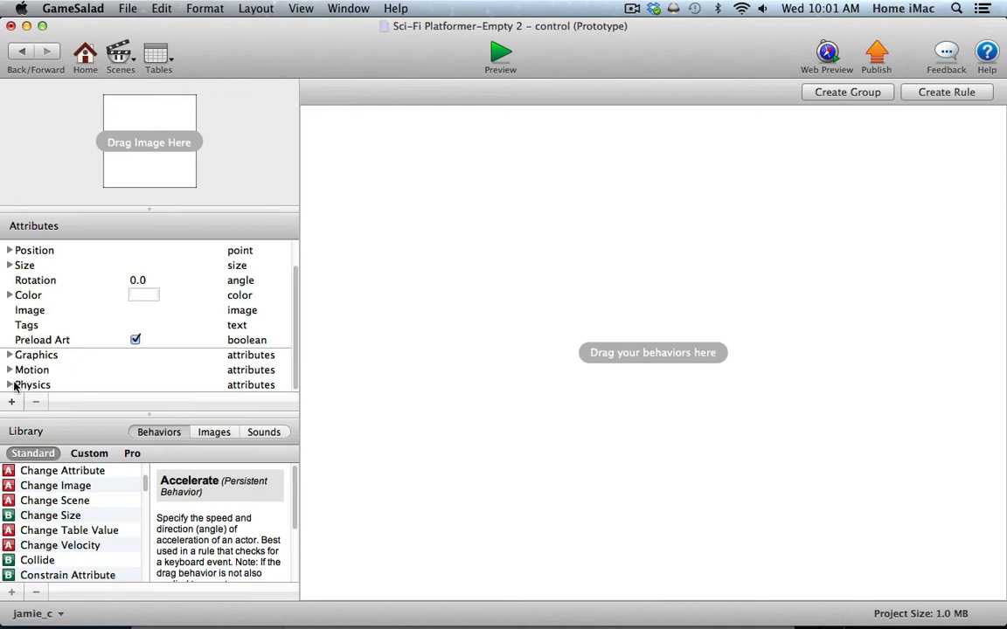
pyautogui.click(13, 385)
pyautogui.scroll(-5, 289, 322)
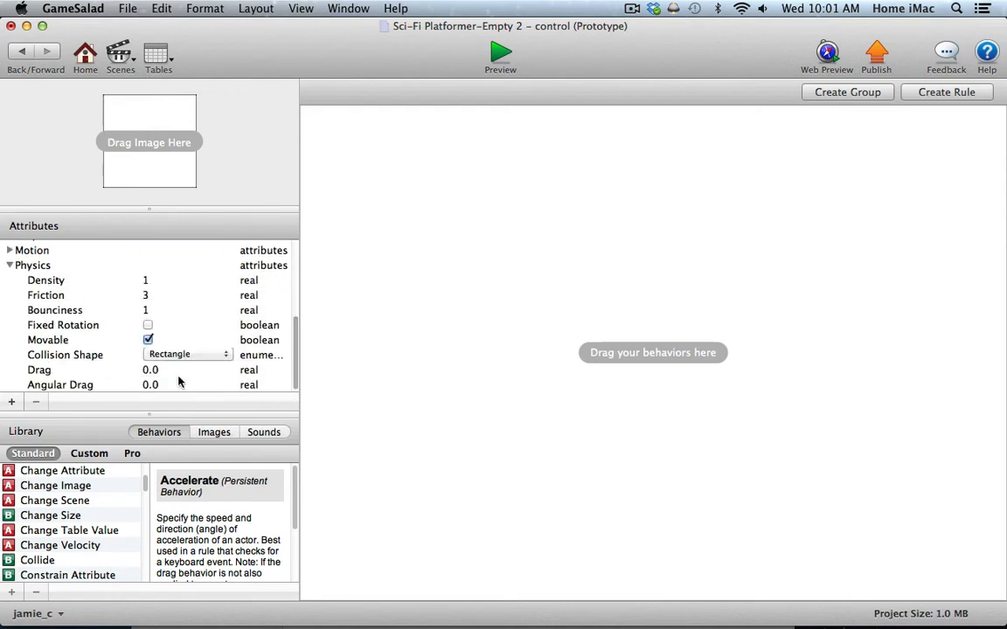
pyautogui.click(145, 280)
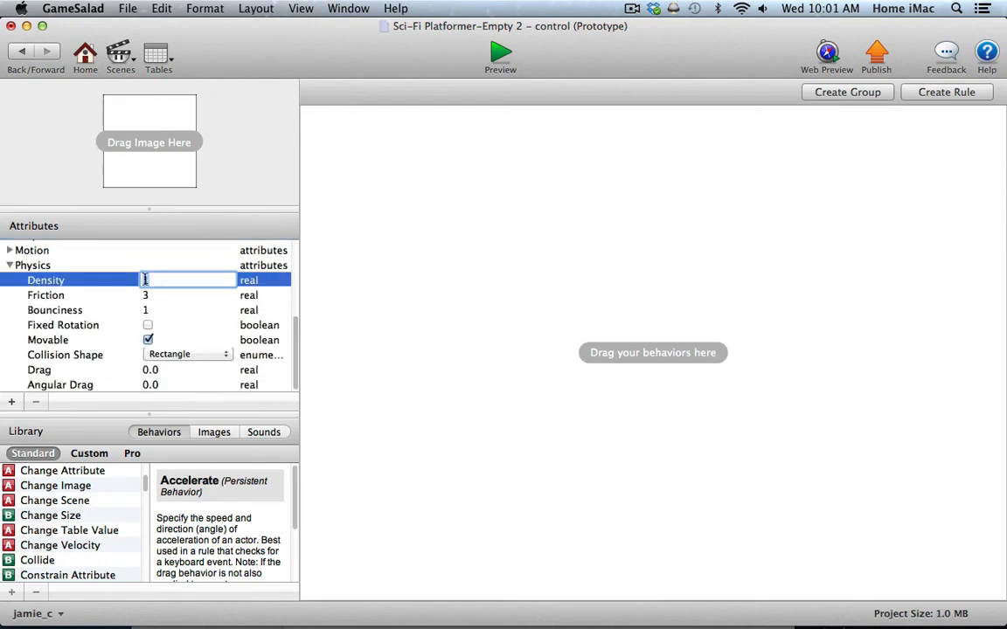
pyautogui.write('0')
pyautogui.press('Tab')
pyautogui.write('0')
pyautogui.press('Tab')
pyautogui.write('0')
pyautogui.press('Tab')
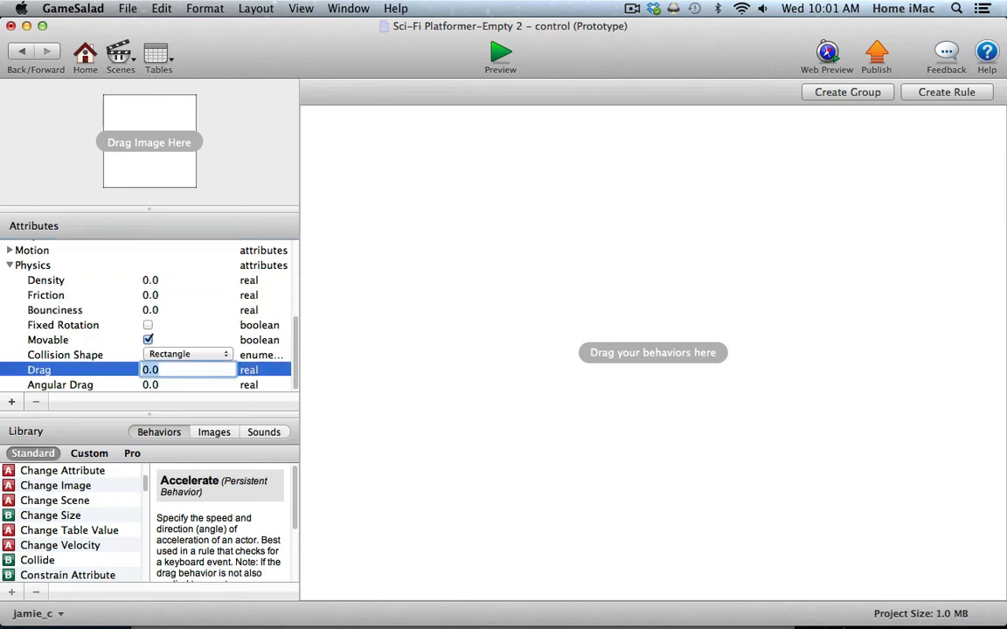
pyautogui.click(129, 340)
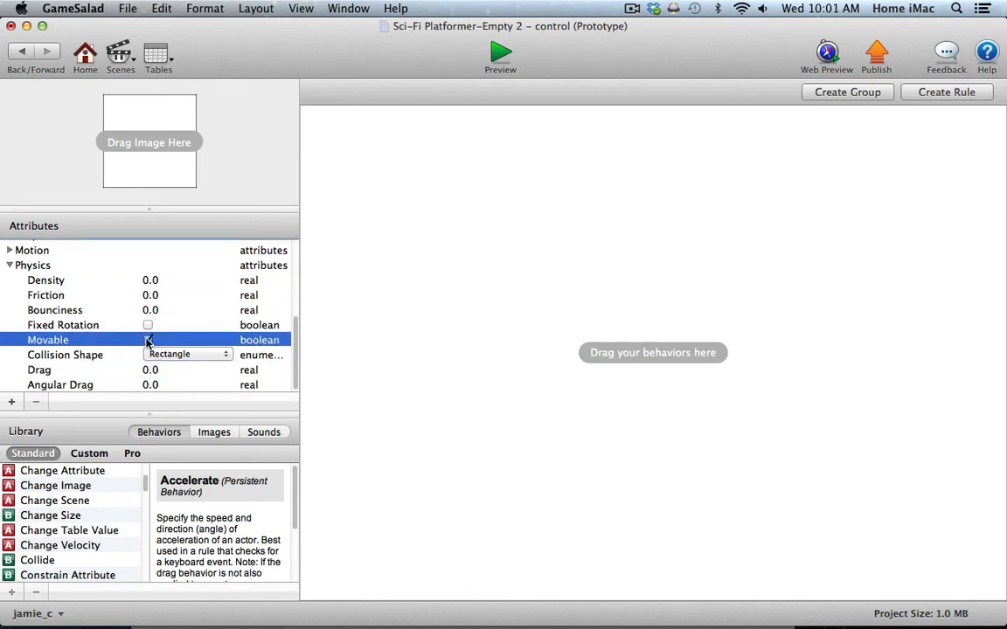
# - Set the control actor's color Alpha to 0 and collapse the Color attributes
pyautogui.scroll(5, 9, 298)
pyautogui.click(9, 295)
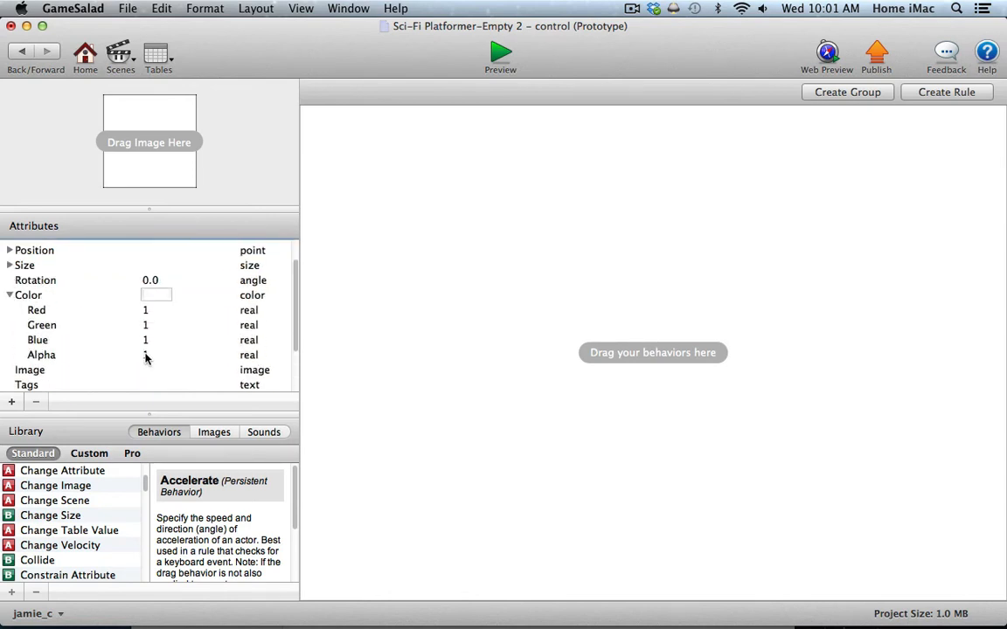
pyautogui.click(145, 353)
pyautogui.write('0')
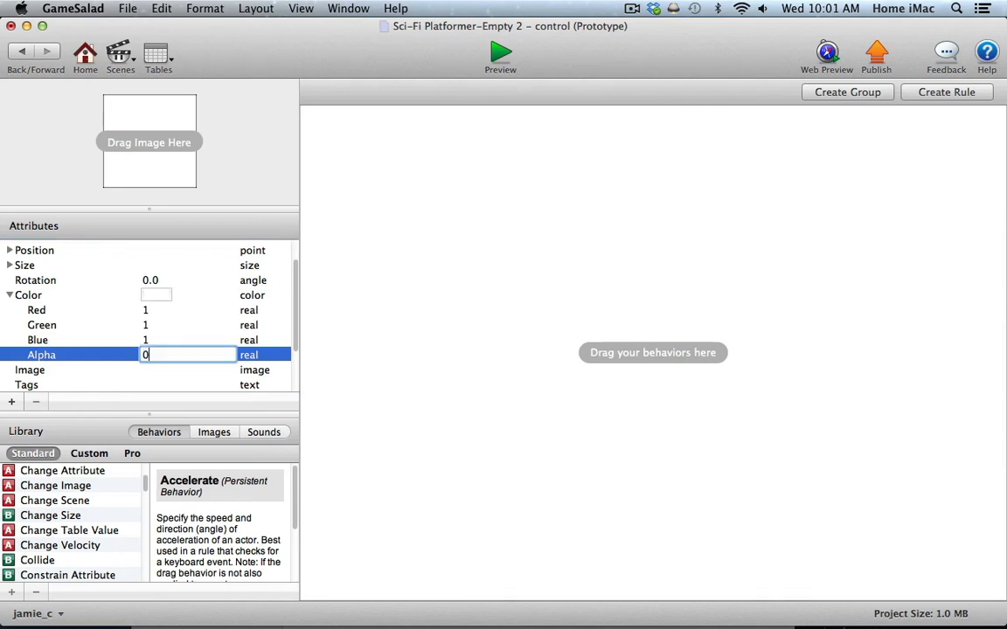
pyautogui.press('Return')
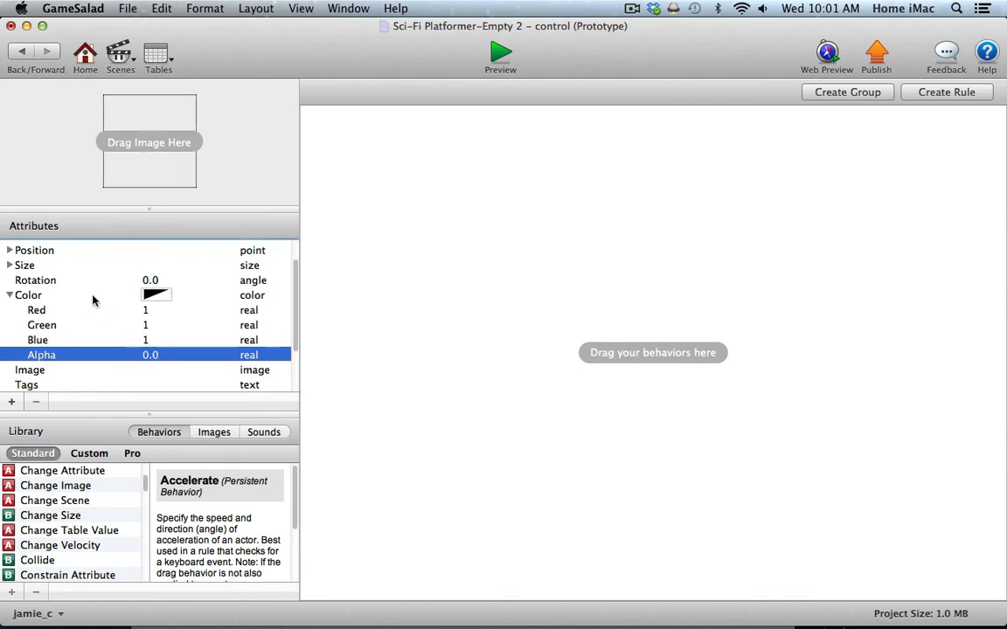
pyautogui.click(9, 296)
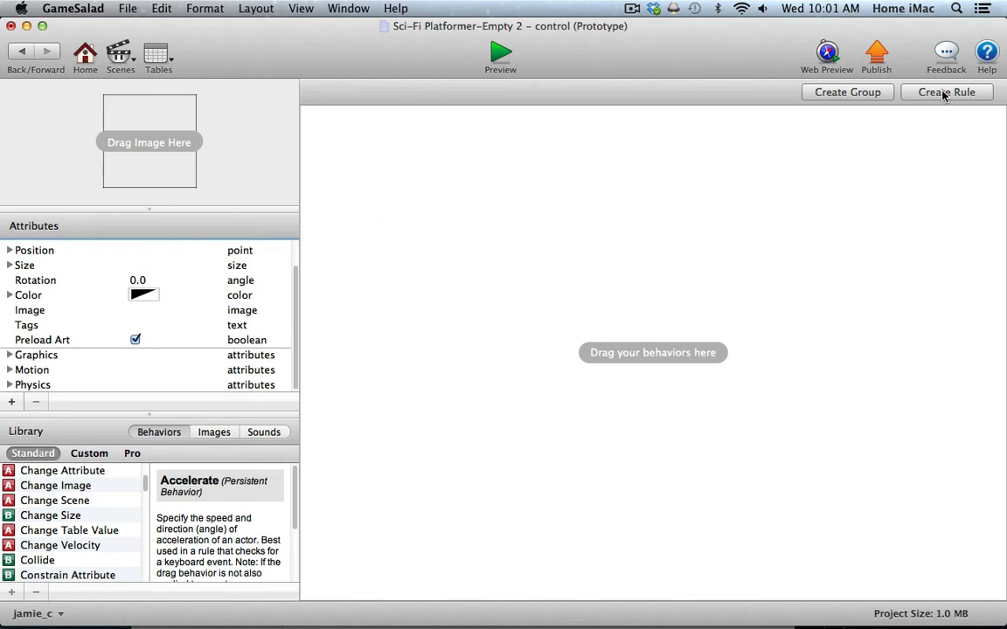
# - Create a rule in the control actor with the condition that attribute game.playerDead is true
pyautogui.click(945, 93)
pyautogui.click(404, 165)
pyautogui.click(395, 175)
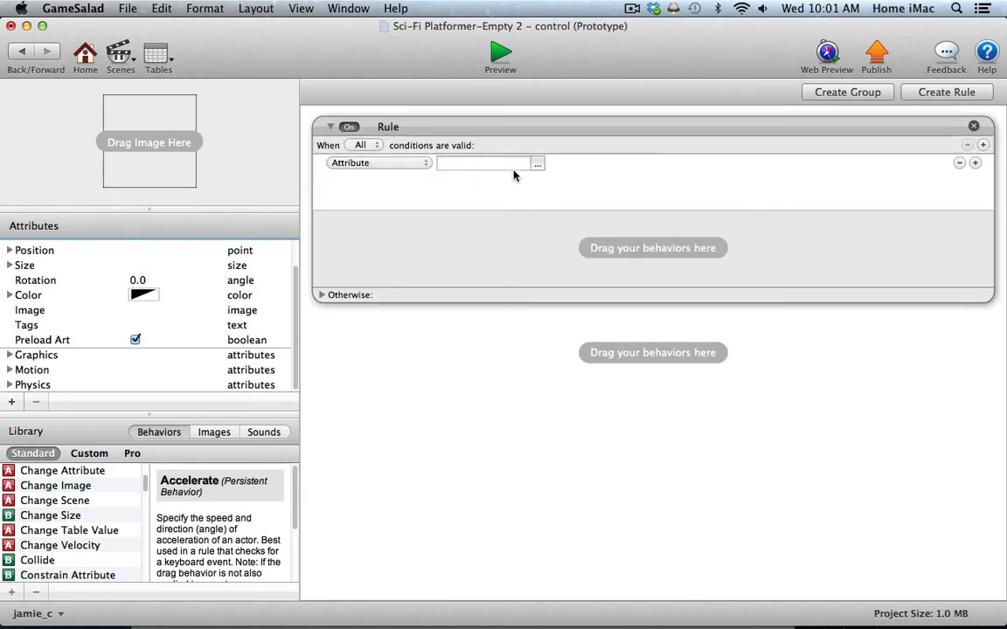
pyautogui.click(535, 165)
pyautogui.click(546, 180)
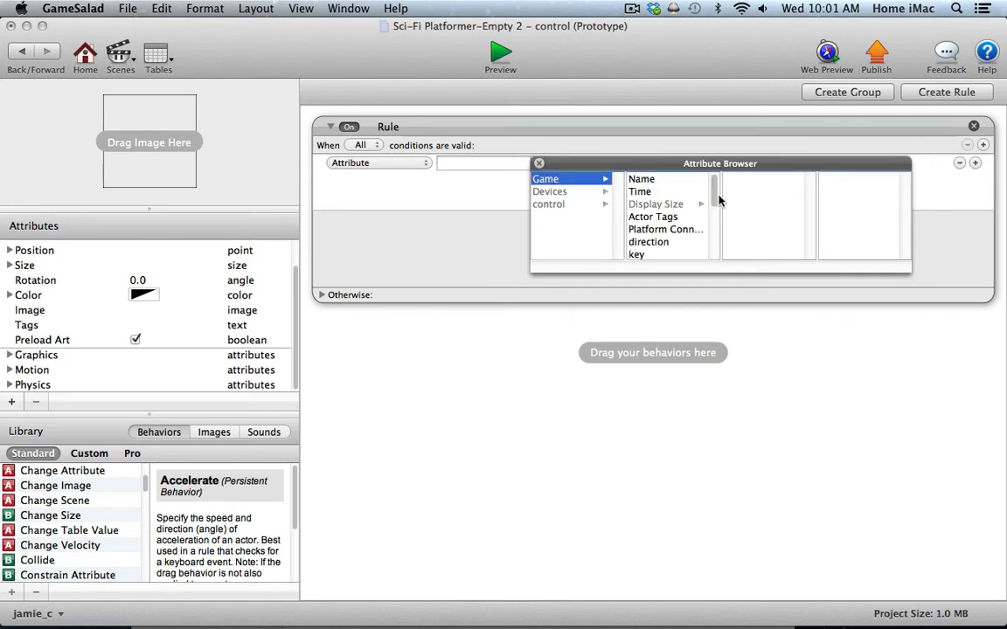
pyautogui.moveTo(715, 198); pyautogui.dragTo(708, 237)
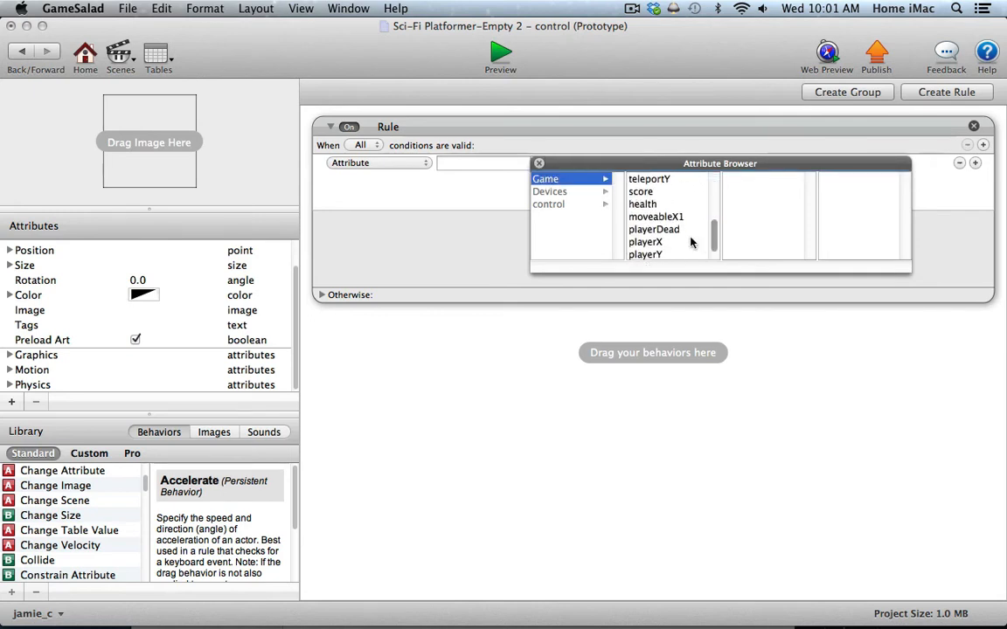
pyautogui.doubleClick(673, 228)
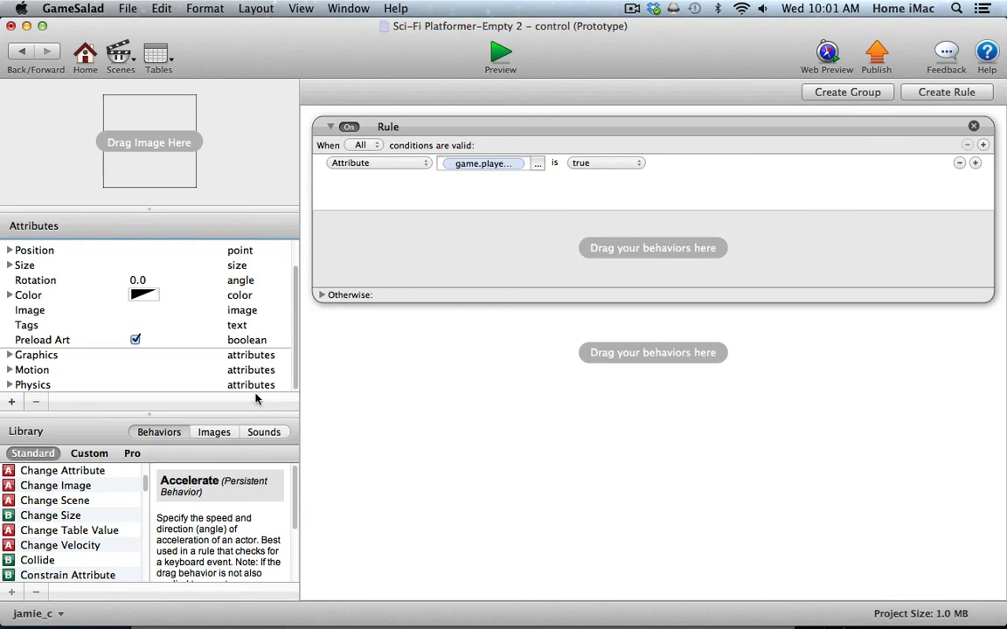
# - Add a Reset Game behavior to the control actor's playerDead rule
pyautogui.moveTo(255, 399); pyautogui.dragTo(255, 280)
pyautogui.scroll(-10, 149, 524)
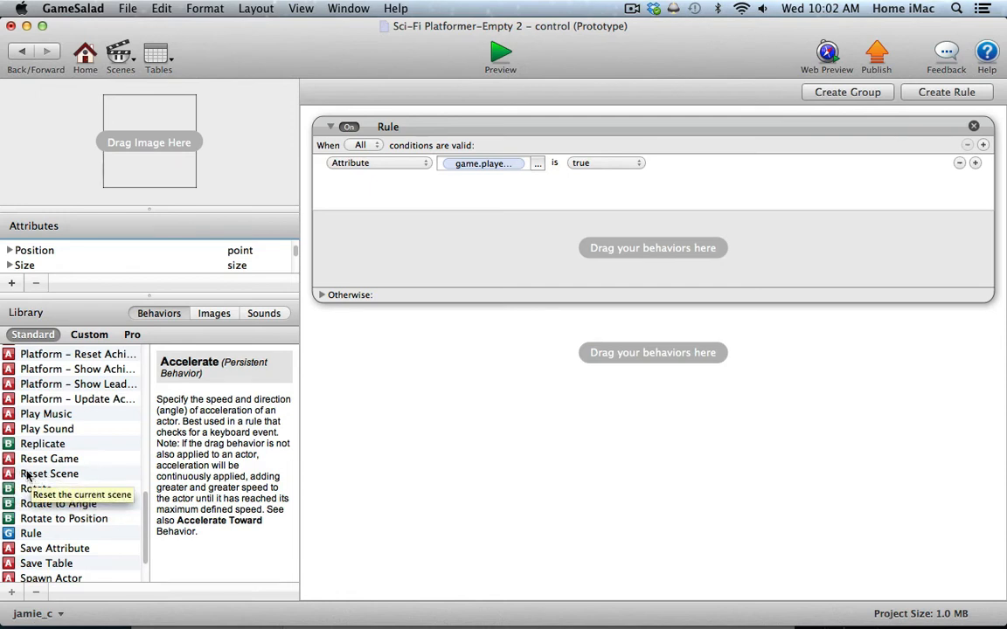
pyautogui.moveTo(27, 460); pyautogui.dragTo(368, 261)
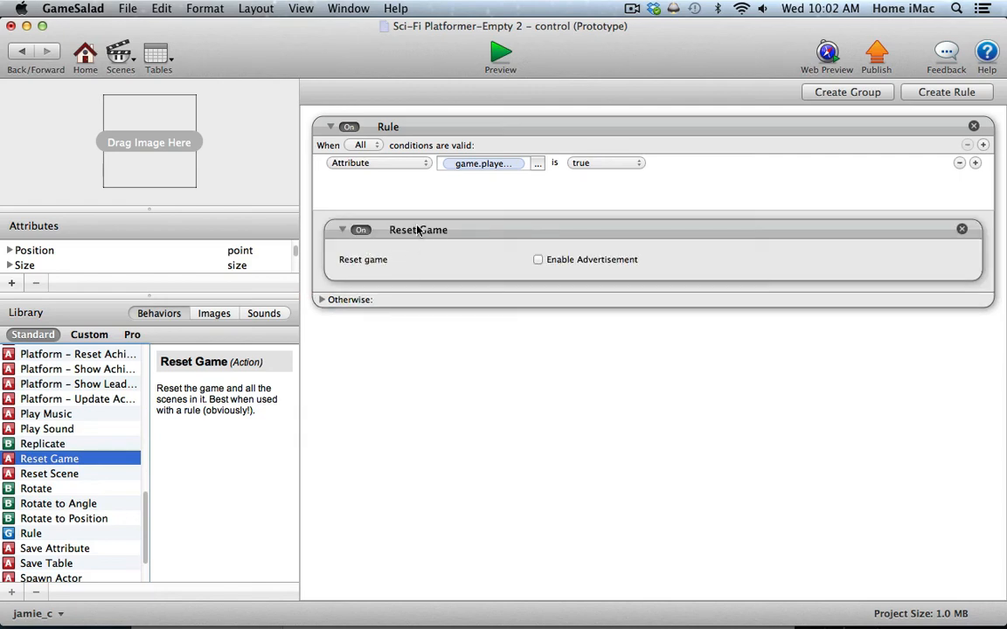
# - Place the control actor in the lower-left corner of Level 02 and shrink it to roughly fit the corner metal panel
pyautogui.click(23, 54)
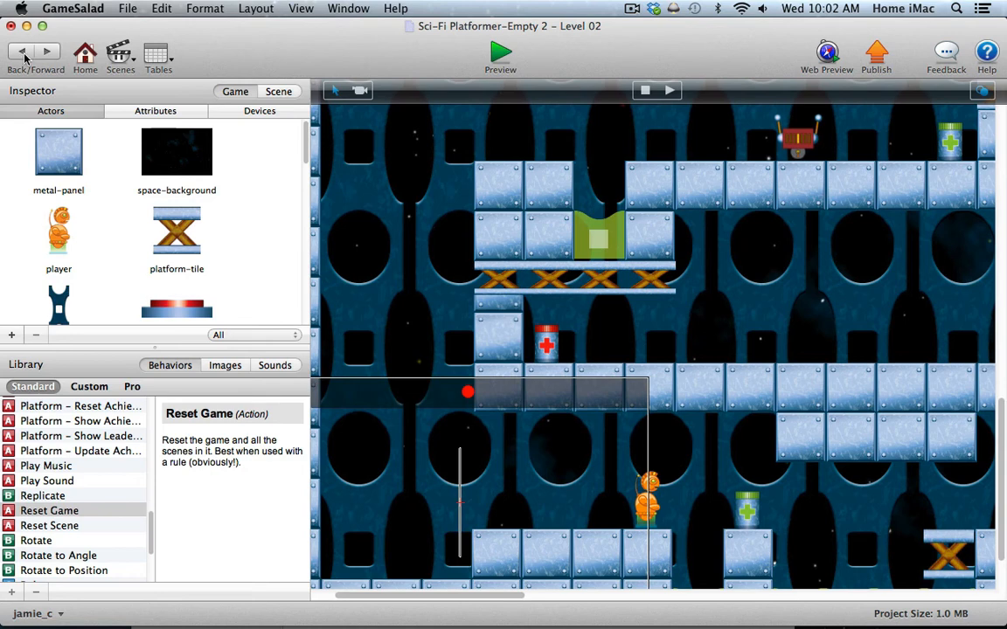
pyautogui.moveTo(306, 144); pyautogui.dragTo(304, 302)
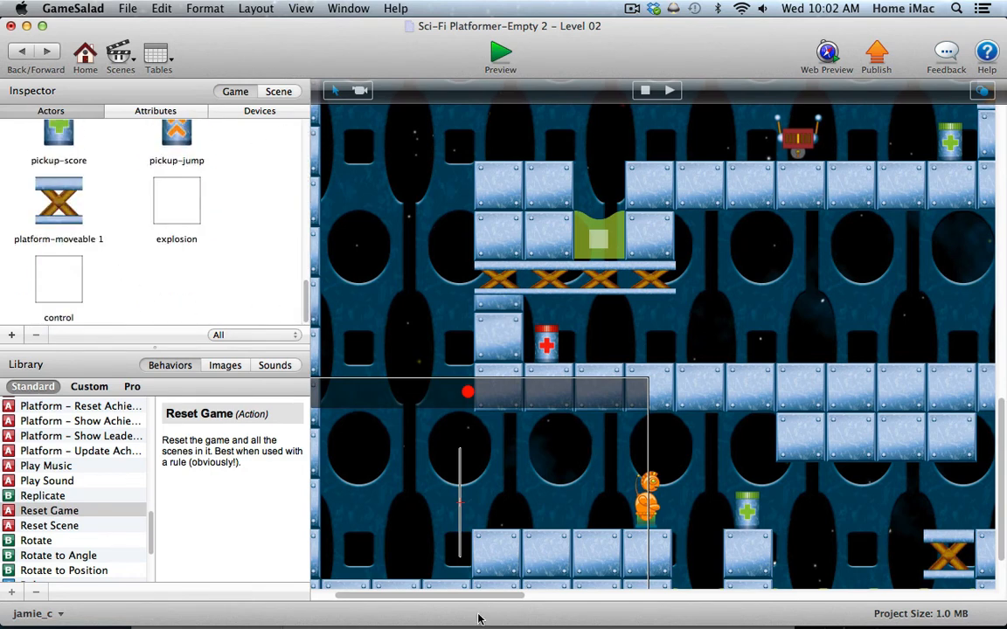
pyautogui.moveTo(490, 598); pyautogui.dragTo(438, 598)
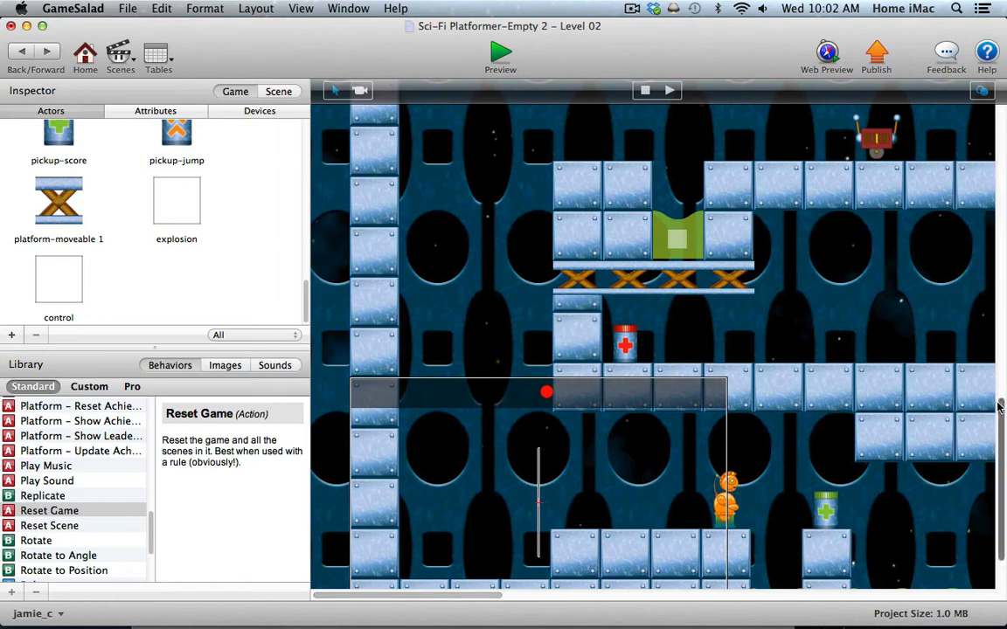
pyautogui.scroll(-3, 1000, 408)
pyautogui.moveTo(79, 263); pyautogui.dragTo(393, 524)
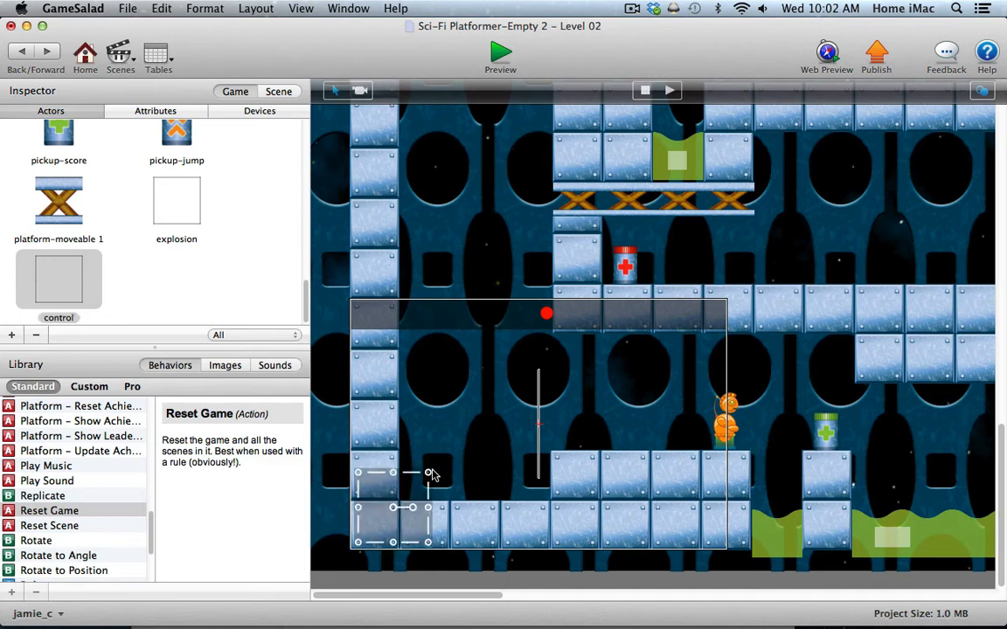
pyautogui.moveTo(428, 475); pyautogui.dragTo(392, 509)
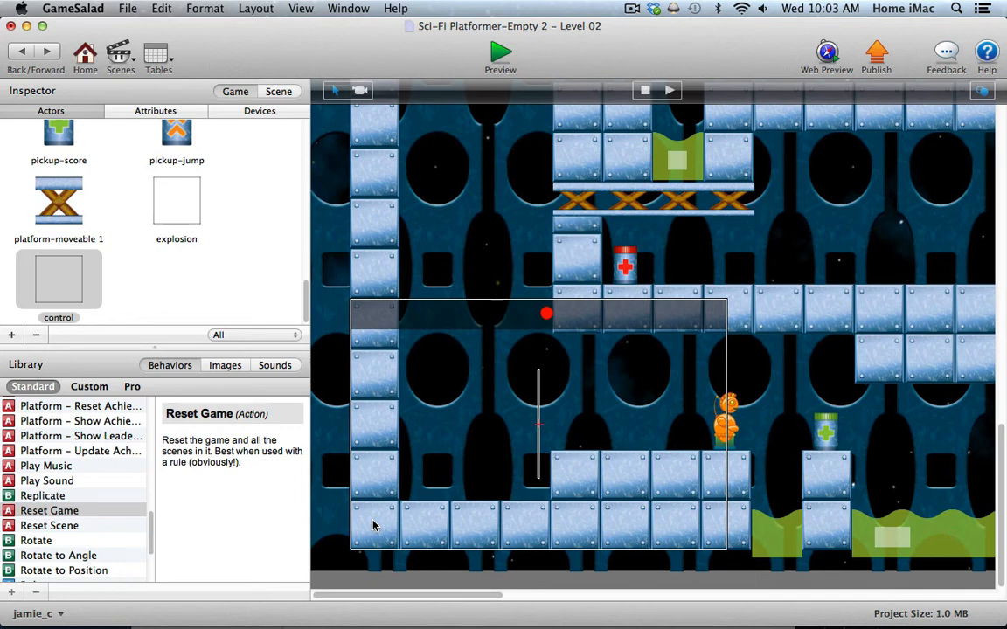
# - Preview Level 02 and move the player into the toxic waste to test the game reset, then return to the scene
pyautogui.click(497, 54)
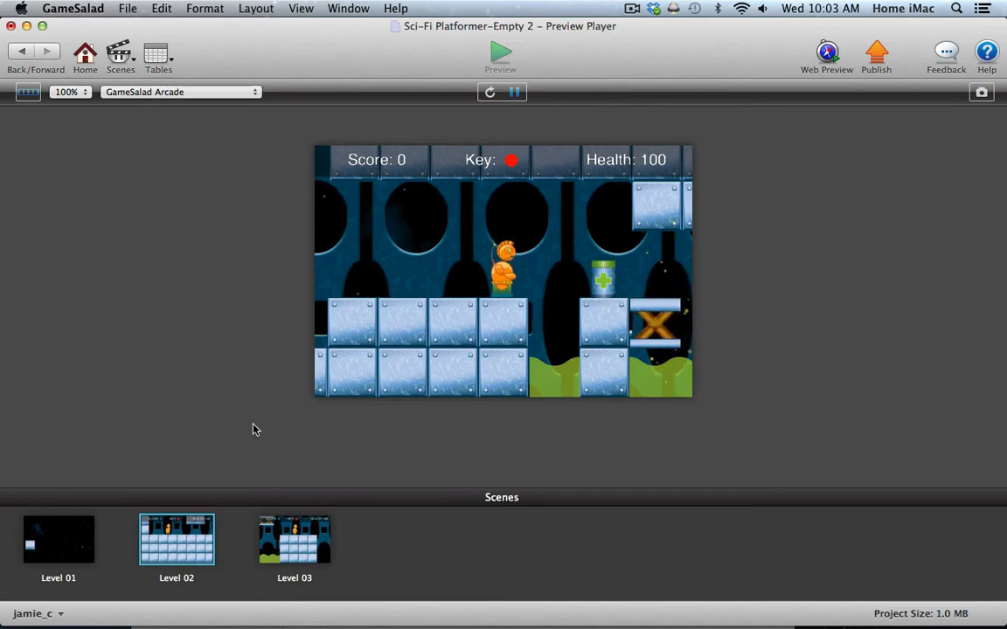
pyautogui.press('Right')
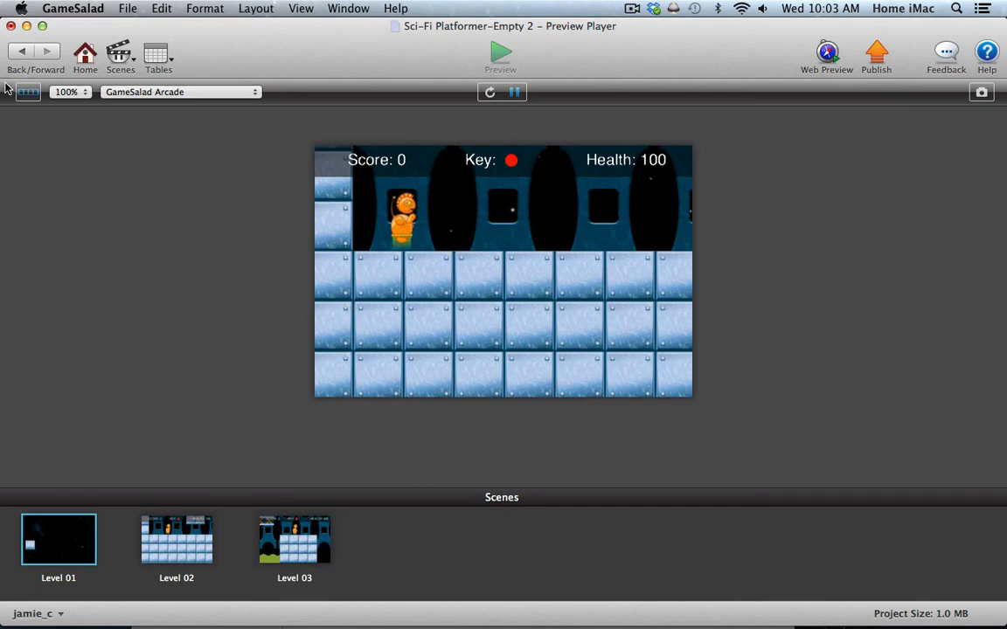
pyautogui.click(20, 52)
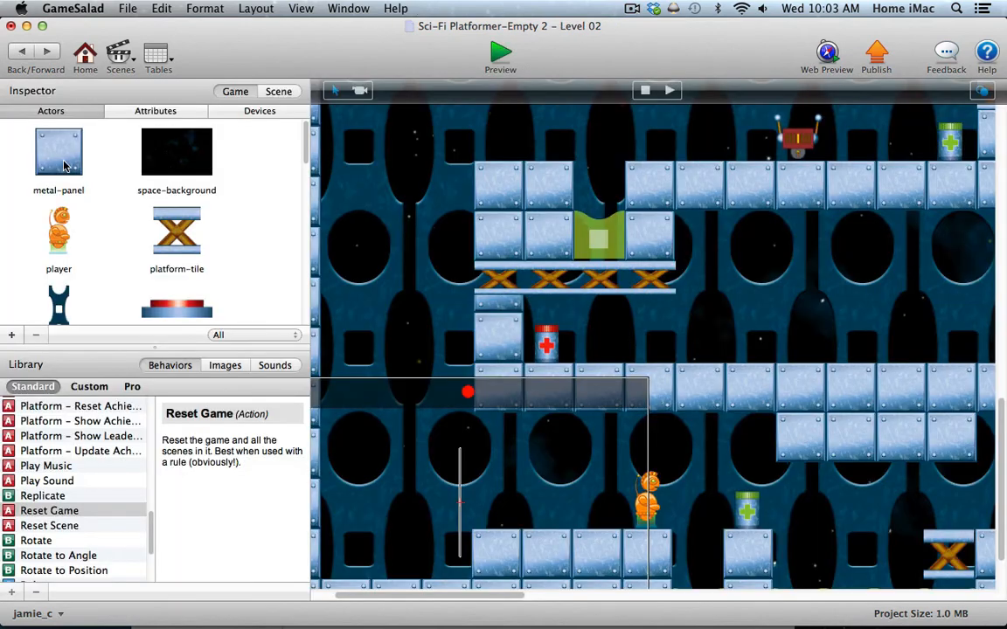
# - Add a Timer behavior above Reset Game in the control actor's playerDead rule
pyautogui.moveTo(305, 157); pyautogui.dragTo(308, 267)
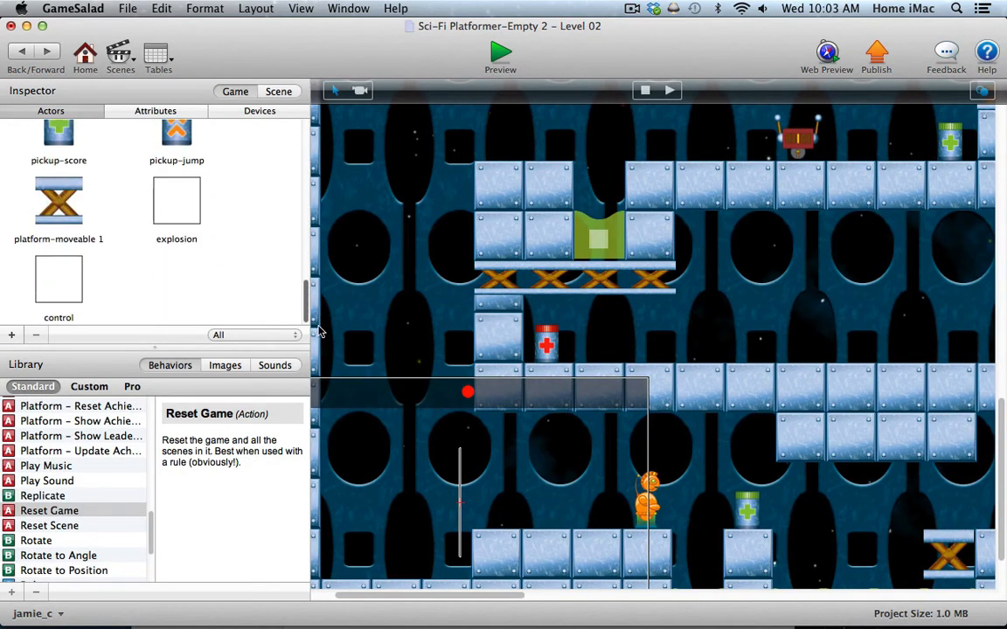
pyautogui.doubleClick(62, 273)
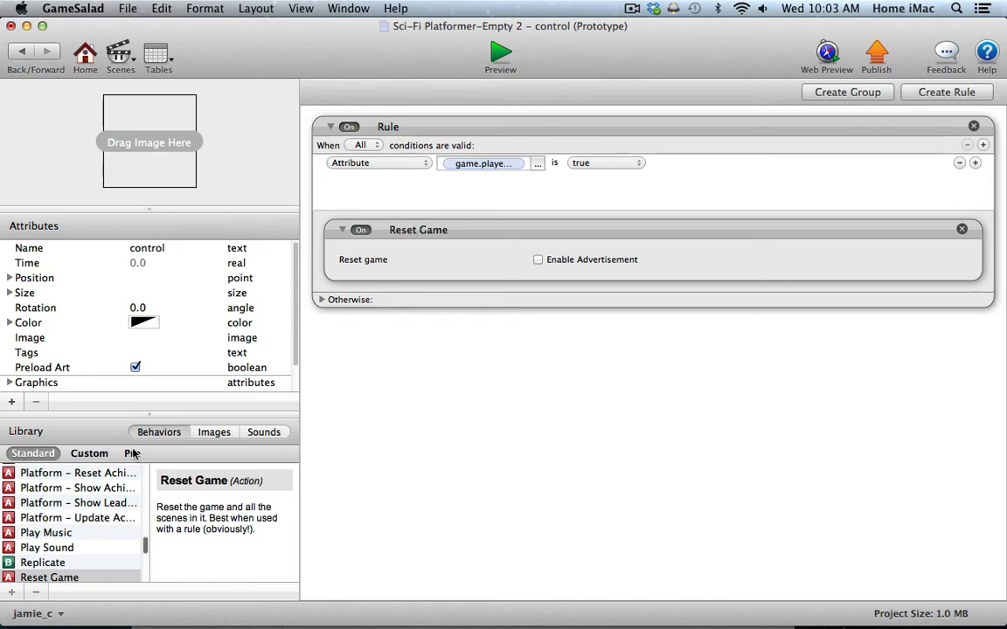
pyautogui.moveTo(125, 417); pyautogui.dragTo(140, 296)
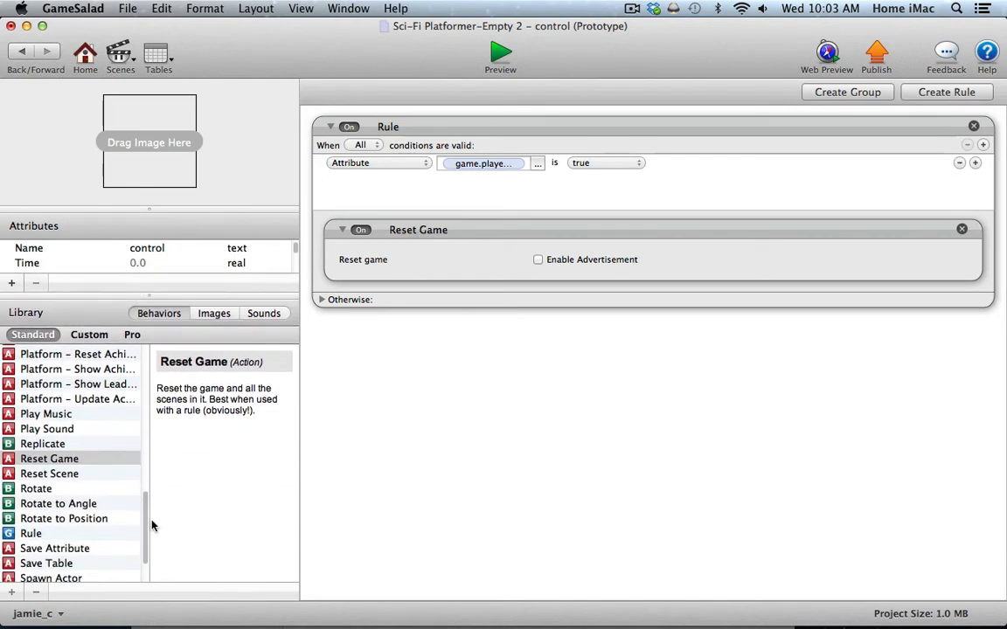
pyautogui.scroll(-3, 146, 528)
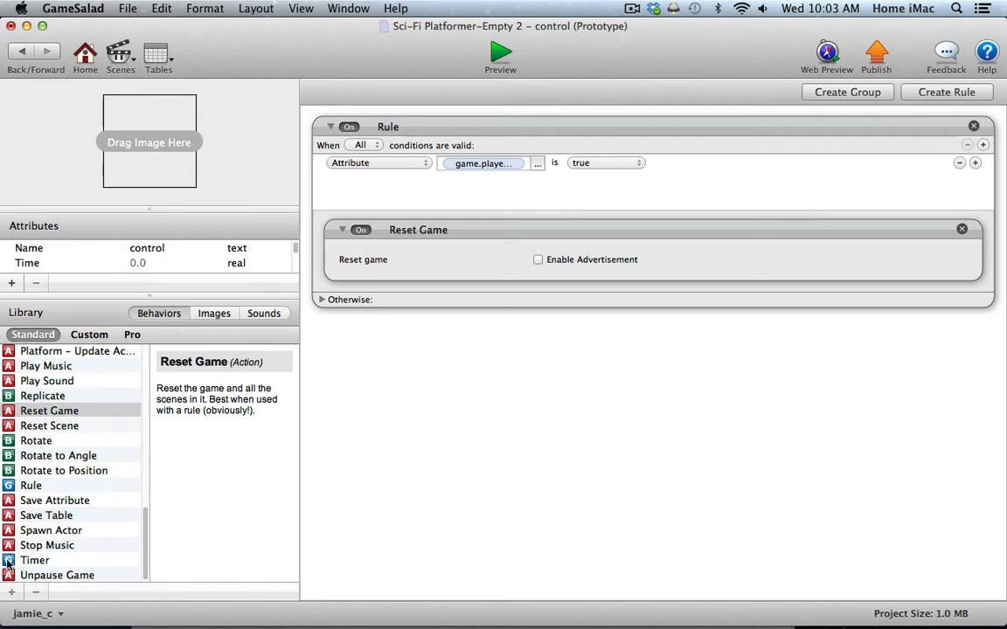
pyautogui.moveTo(112, 561)
pyautogui.mouseDown()
pyautogui.moveTo(113, 512)
pyautogui.moveTo(370, 234)
pyautogui.mouseUp()
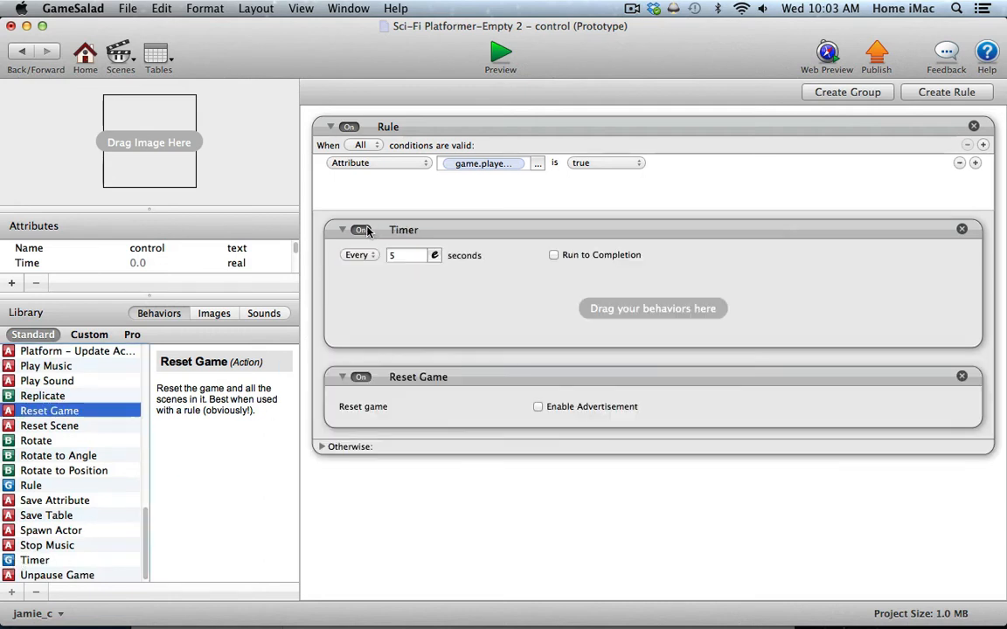
# - Set the timer to After 2 seconds with Run to Completion enabled, and move the Reset Game behavior inside it
pyautogui.click(360, 255)
pyautogui.click(363, 268)
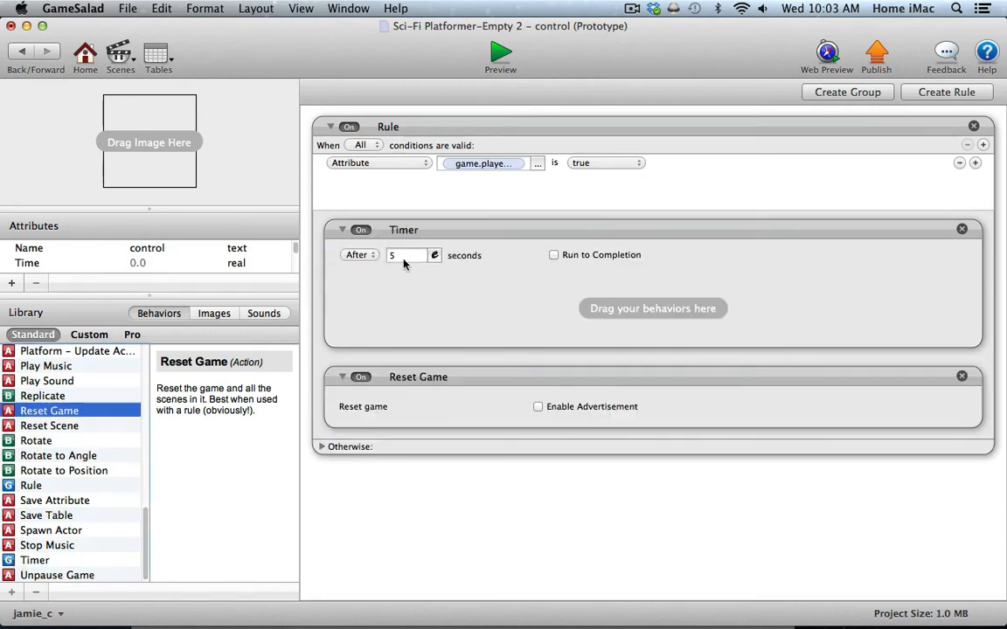
pyautogui.click(396, 255)
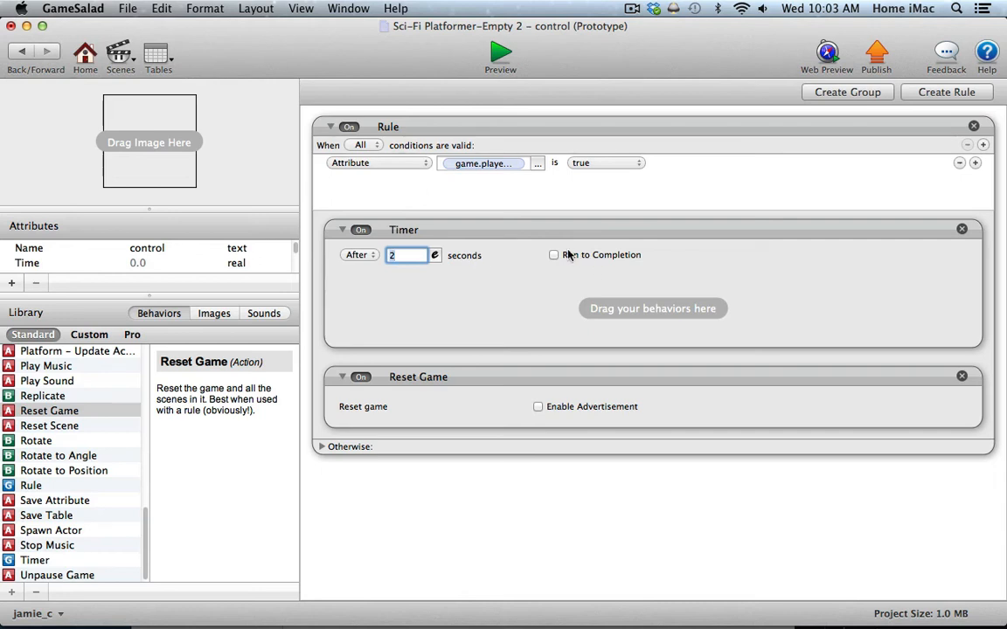
pyautogui.click(470, 381)
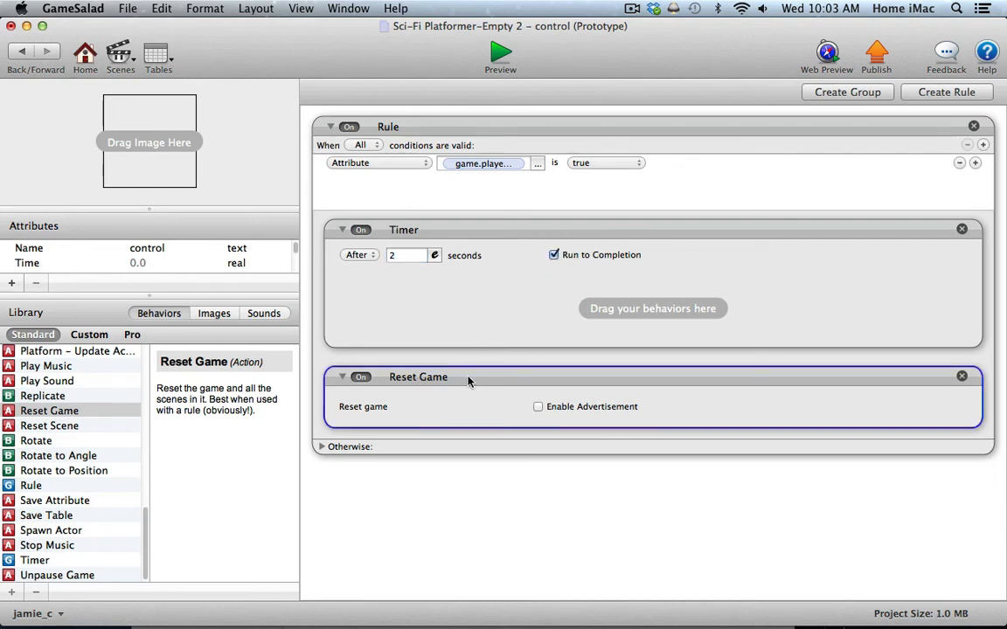
pyautogui.moveTo(471, 381); pyautogui.dragTo(467, 294)
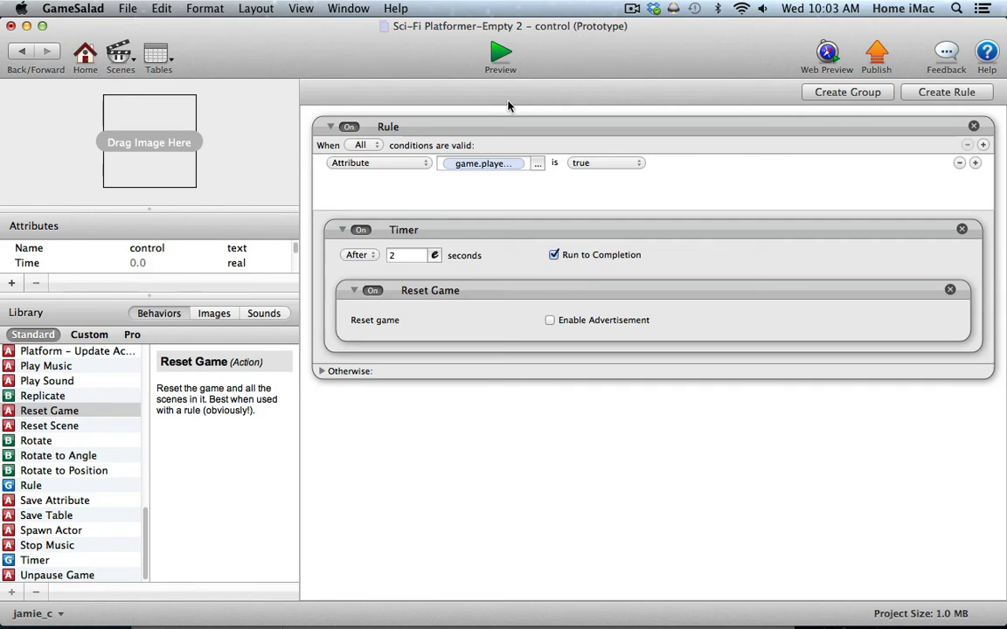
# - Preview the game to test the delayed reset, then return to the Level 02 scene
pyautogui.click(500, 56)
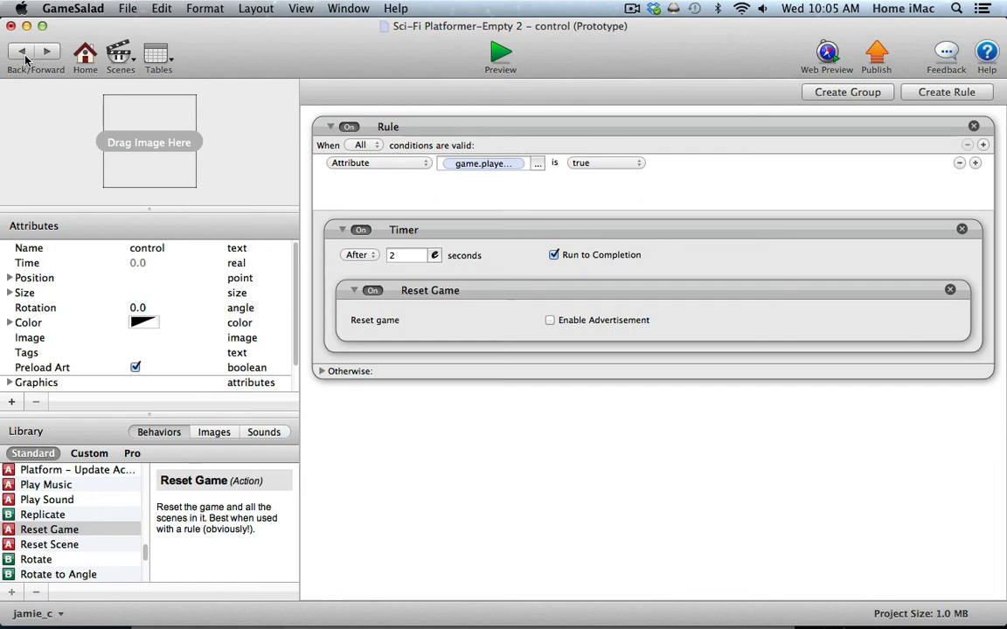
pyautogui.click(24, 55)
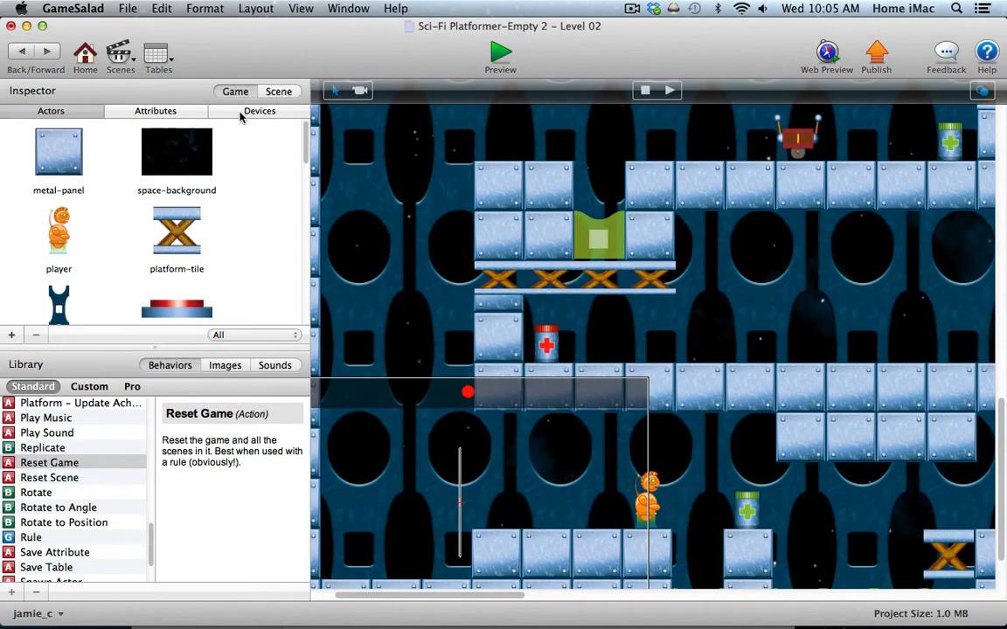
# - Place the control actor in the lower-left corner of Level 01 and shrink it to a small square
pyautogui.click(120, 59)
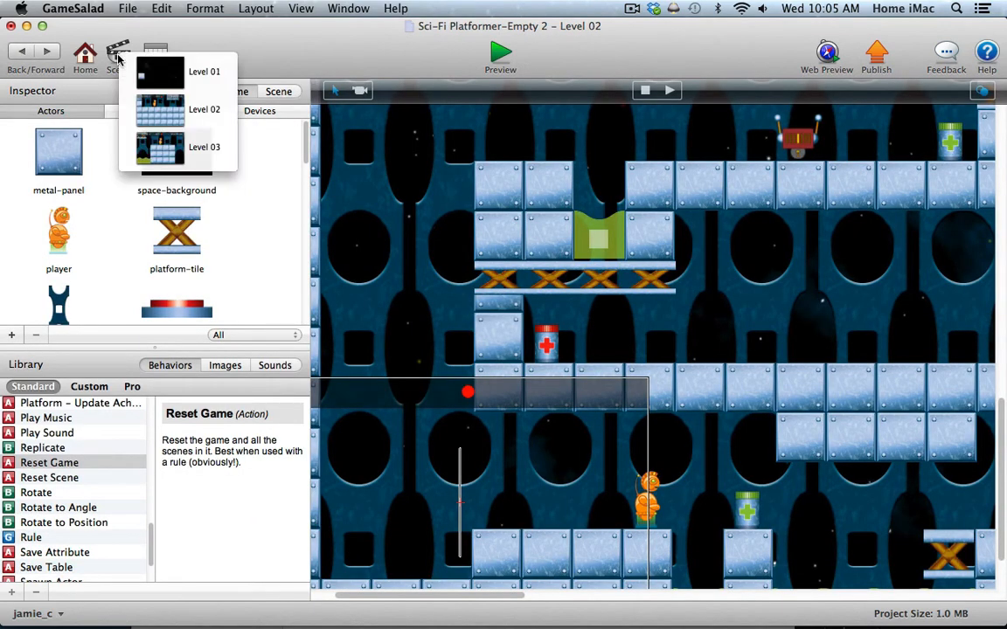
pyautogui.click(150, 72)
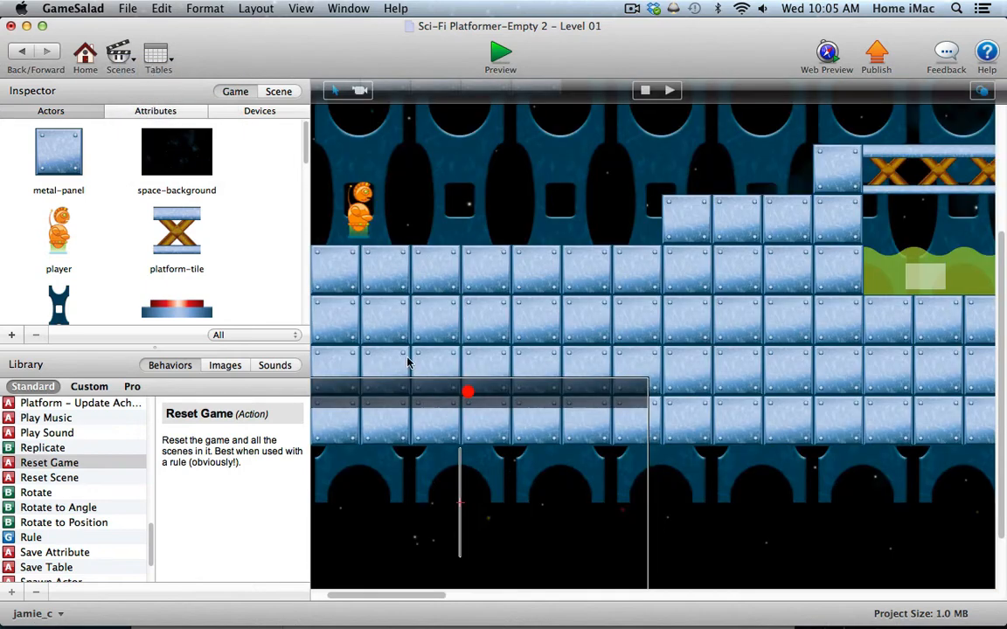
pyautogui.moveTo(345, 595); pyautogui.dragTo(325, 595)
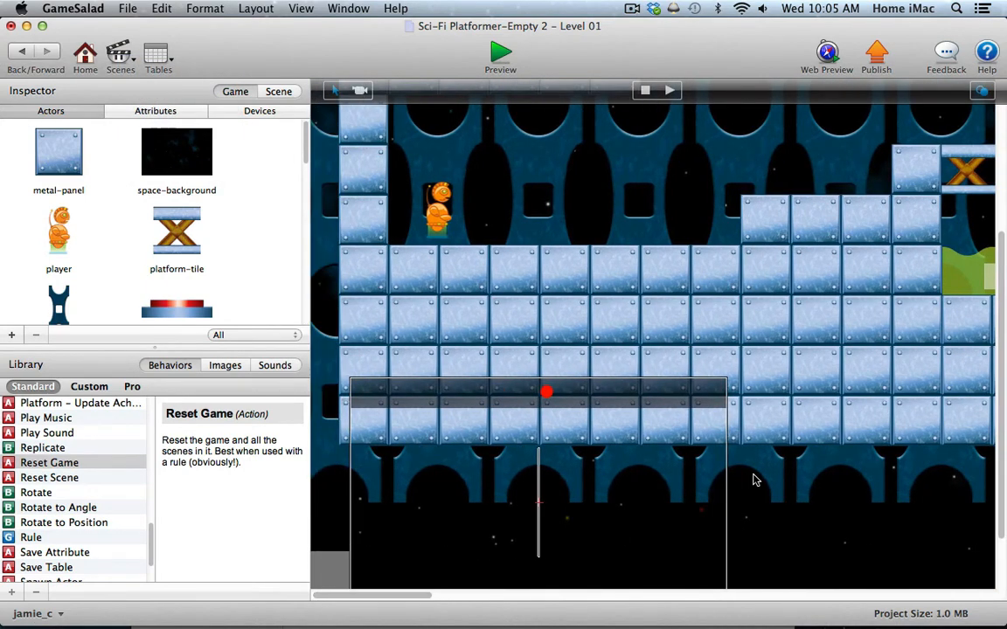
pyautogui.moveTo(1003, 402); pyautogui.dragTo(1001, 452)
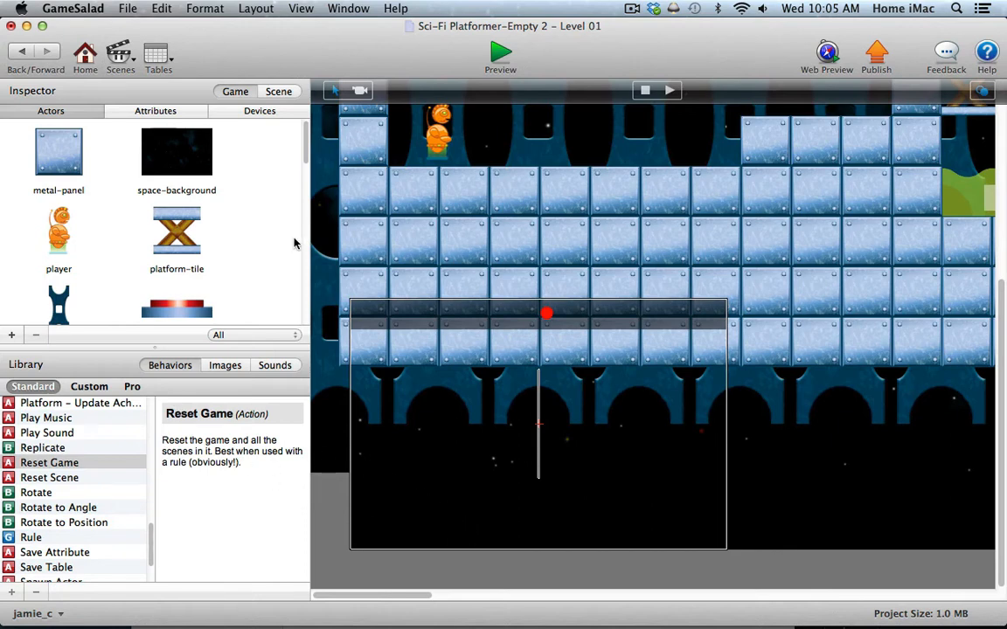
pyautogui.moveTo(306, 149); pyautogui.dragTo(298, 312)
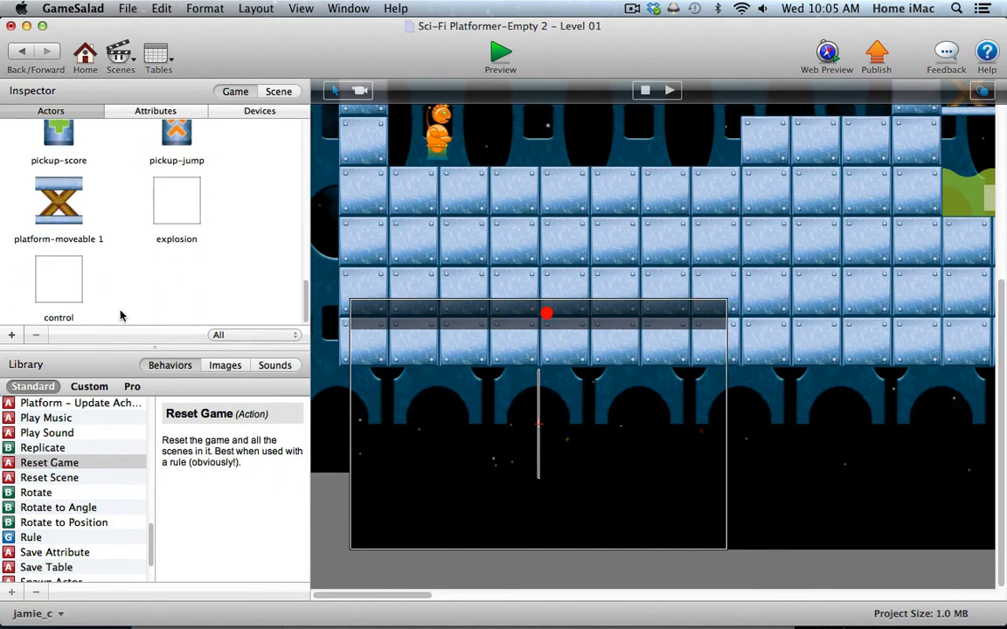
pyautogui.click(60, 284)
pyautogui.moveTo(60, 284); pyautogui.dragTo(387, 531)
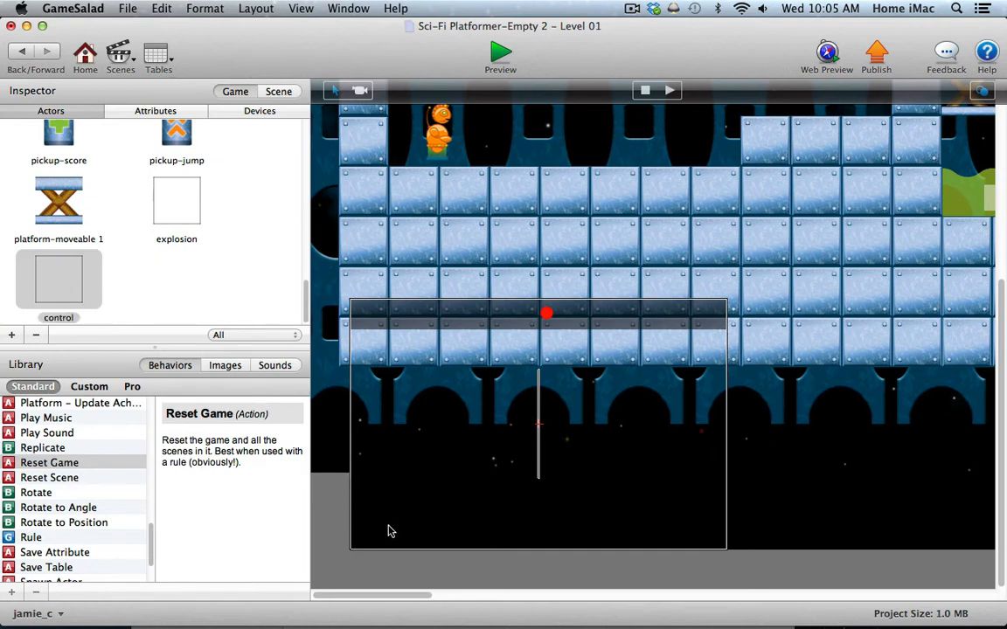
pyautogui.moveTo(426, 474); pyautogui.dragTo(376, 517)
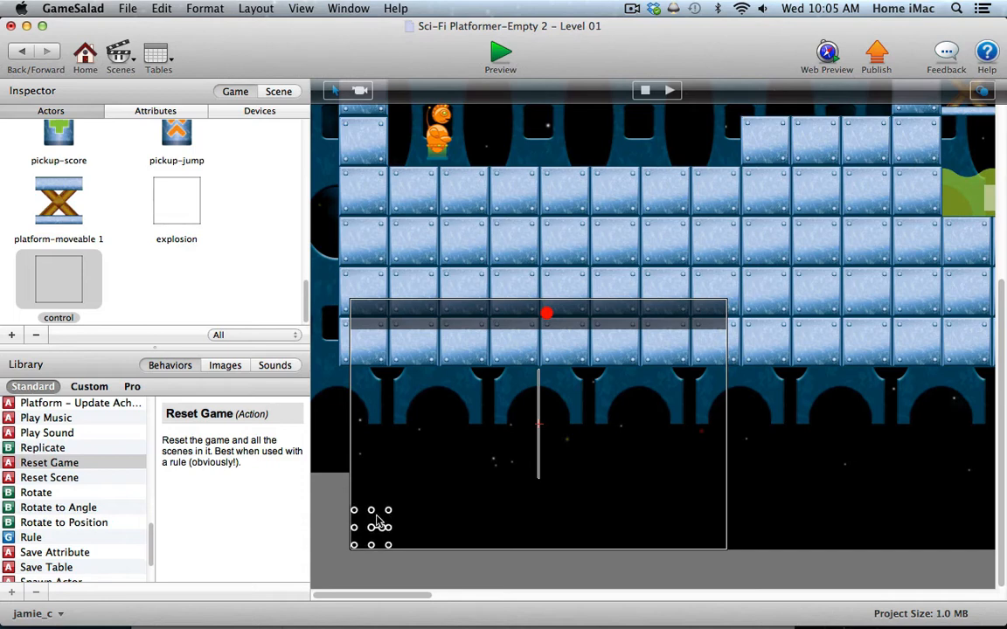
pyautogui.click(329, 513)
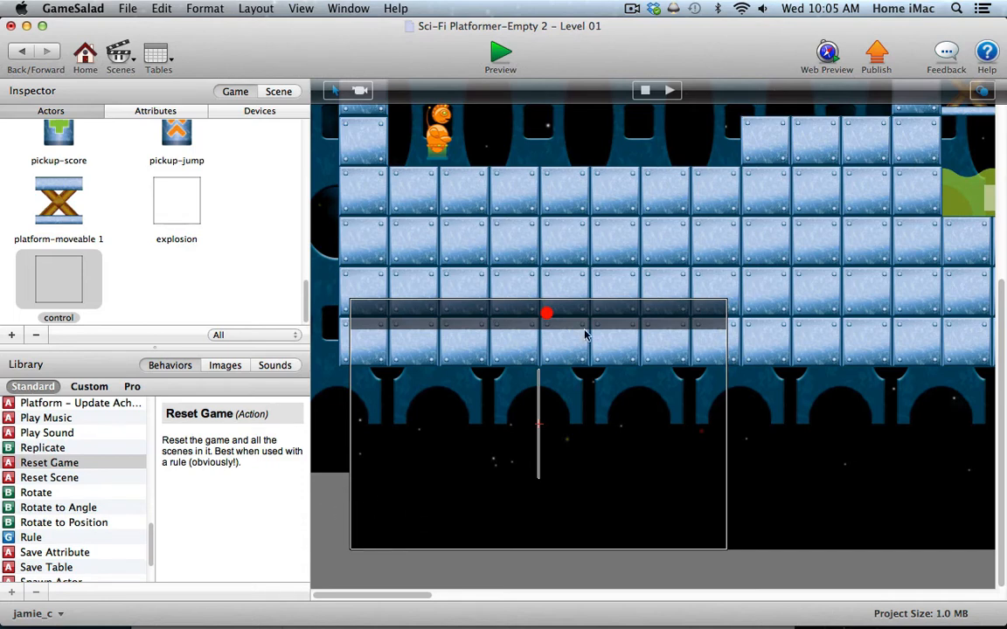
# - Examine the Level 02 layout from the toxic waste pools up to the player and across to the red energy barrier
pyautogui.scroll(3, 830, 146)
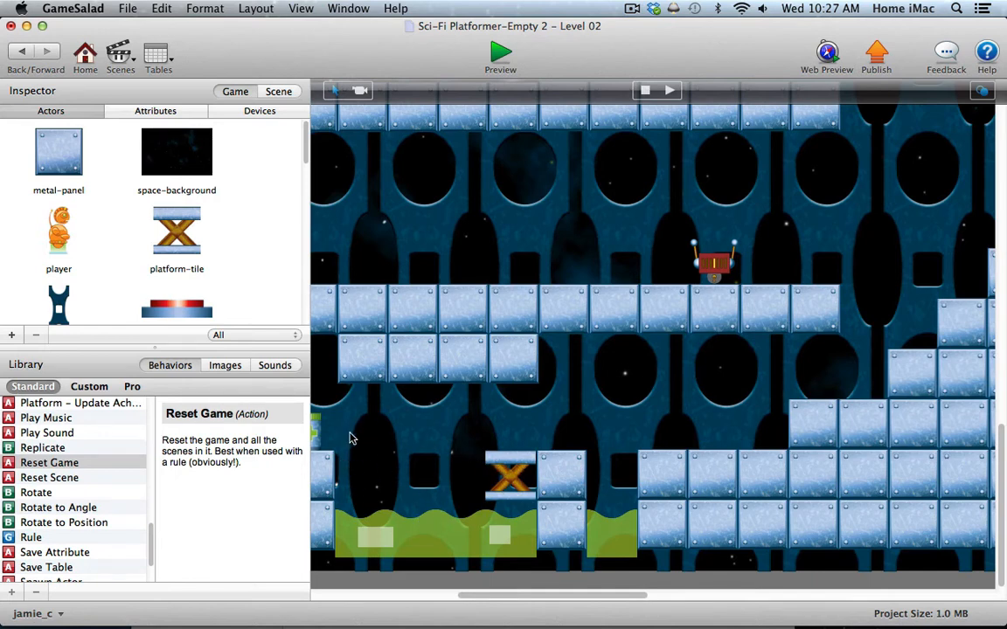
pyautogui.hscroll(10, 577, 560)
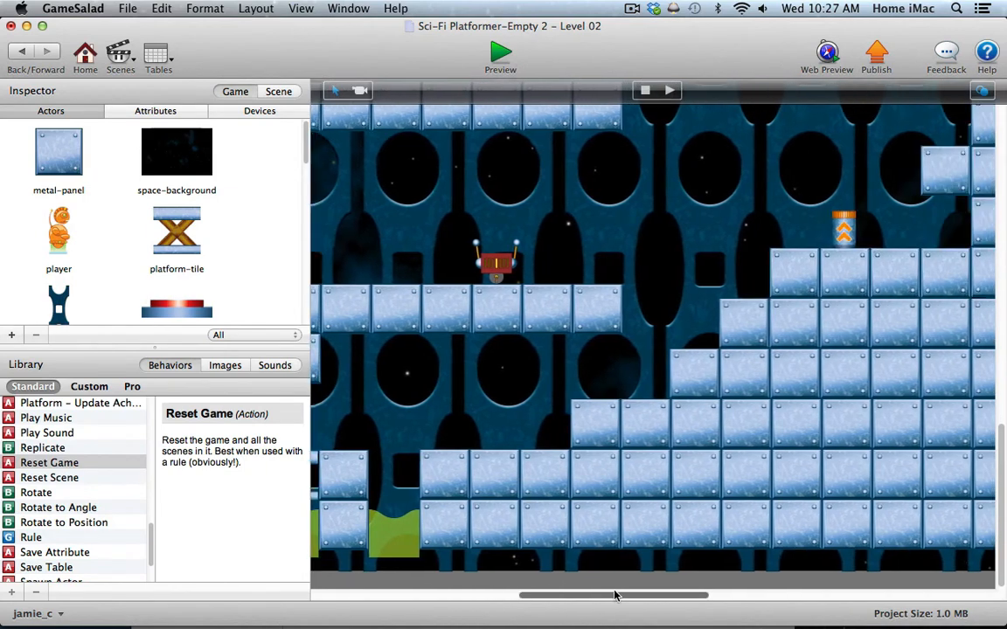
pyautogui.scroll(10, 607, 484)
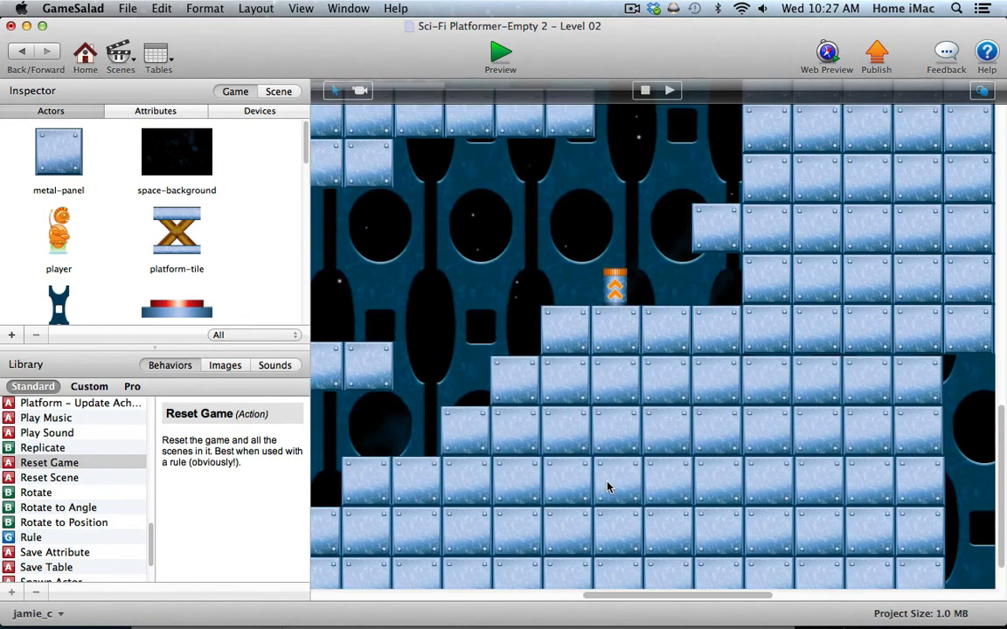
pyautogui.scroll(6, 607, 484)
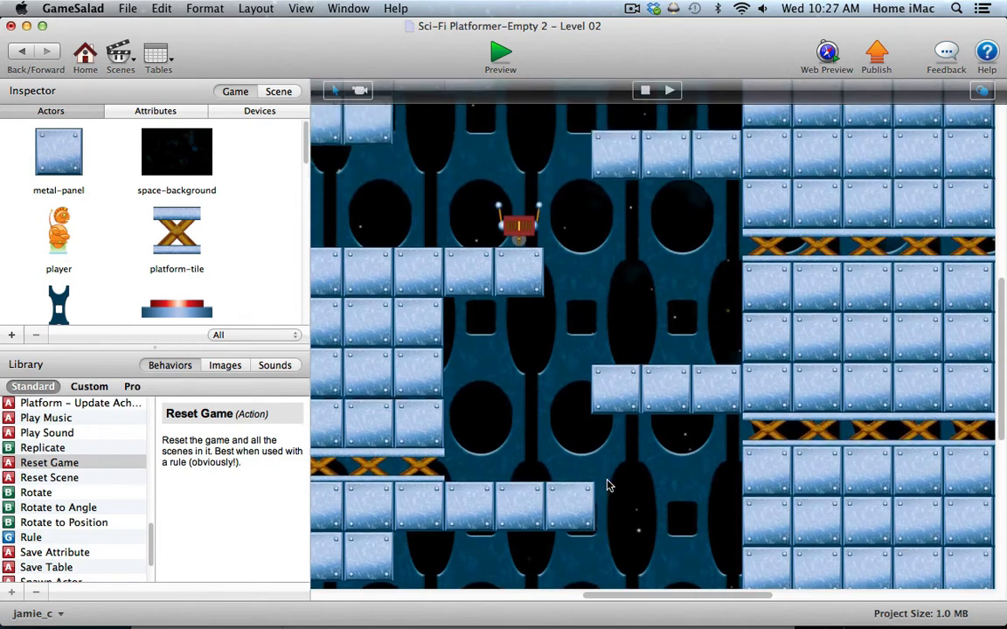
pyautogui.scroll(8, 608, 485)
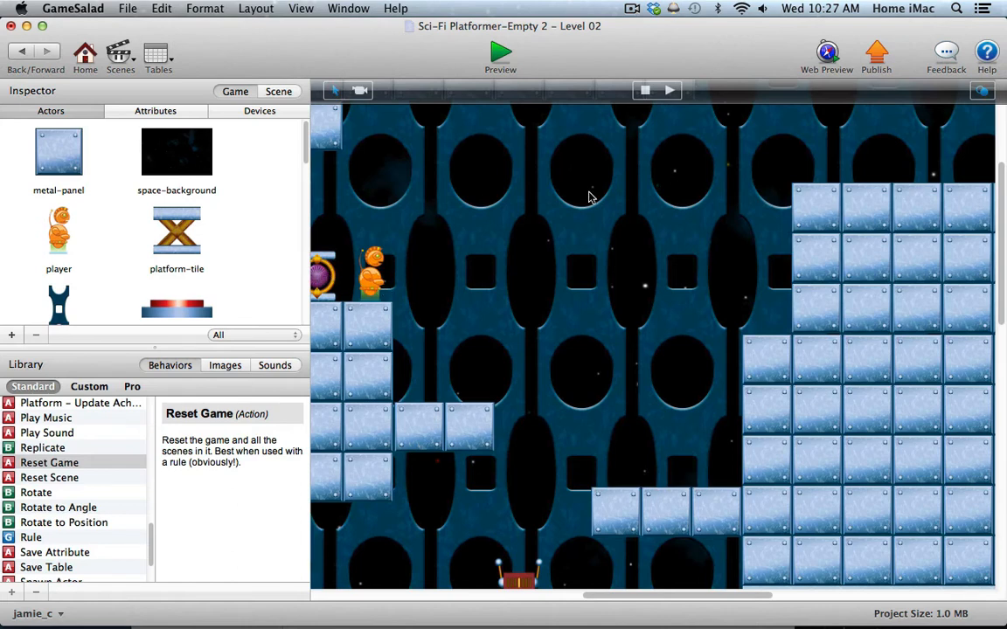
pyautogui.scroll(5, 617, 243)
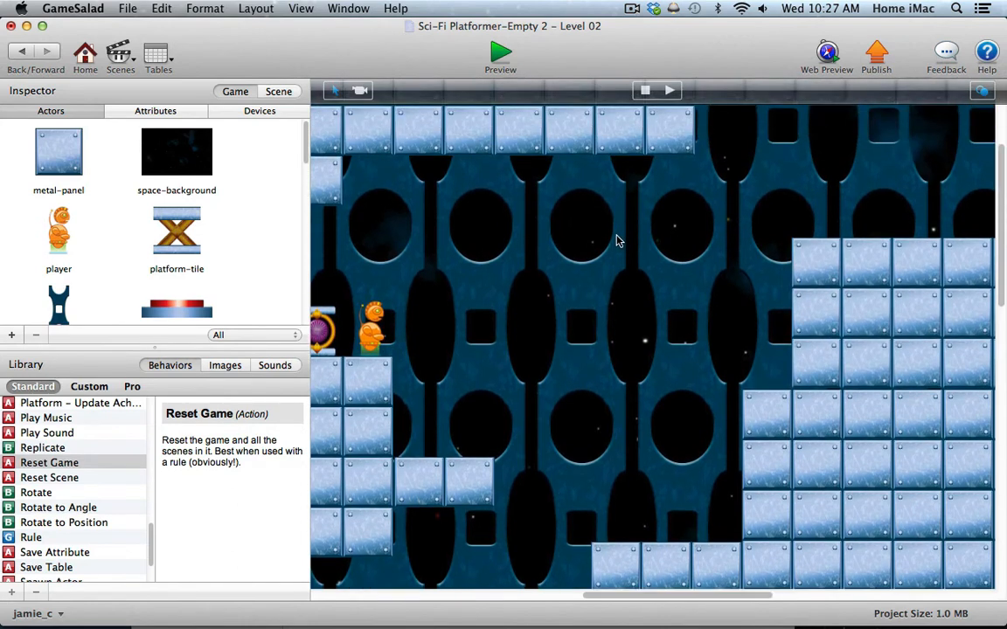
pyautogui.moveTo(606, 598); pyautogui.dragTo(718, 597)
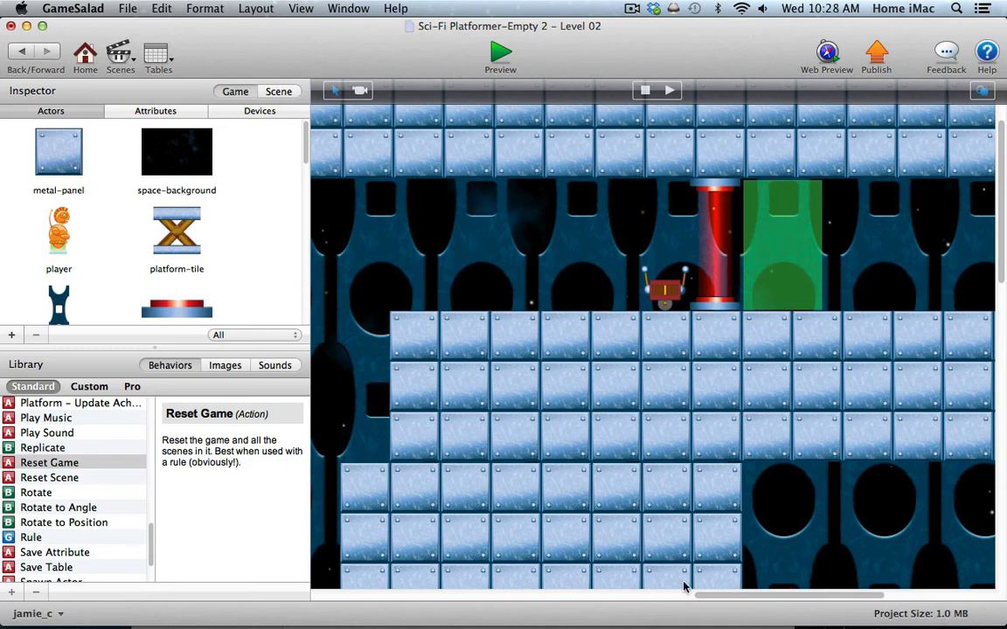
pyautogui.moveTo(718, 597); pyautogui.dragTo(609, 597)
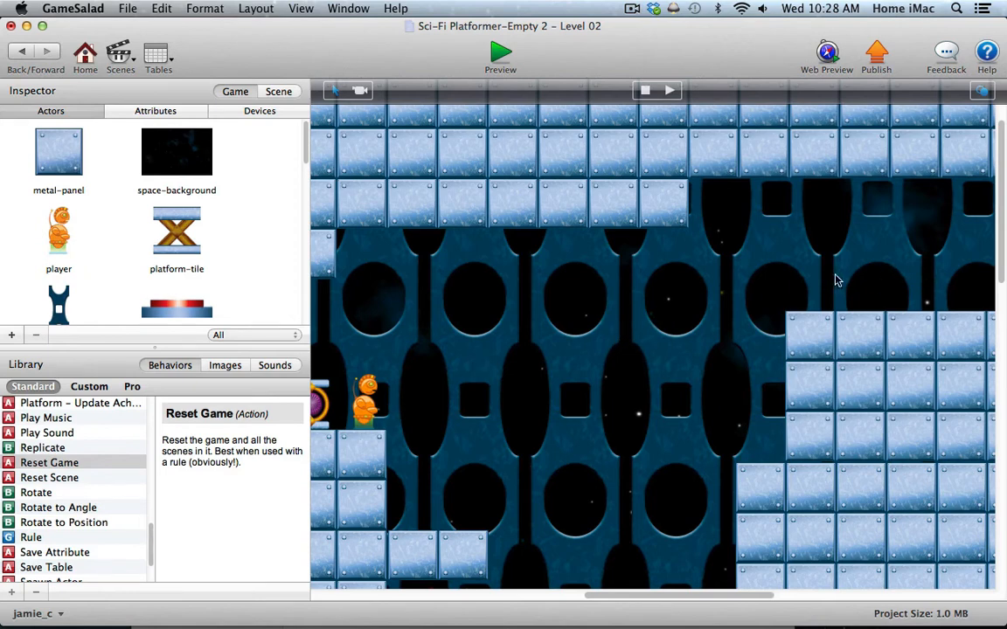
# - Duplicate the platform-moveable 1 actor and rename the copy as platform-moveable 2
pyautogui.moveTo(306, 145); pyautogui.dragTo(309, 308)
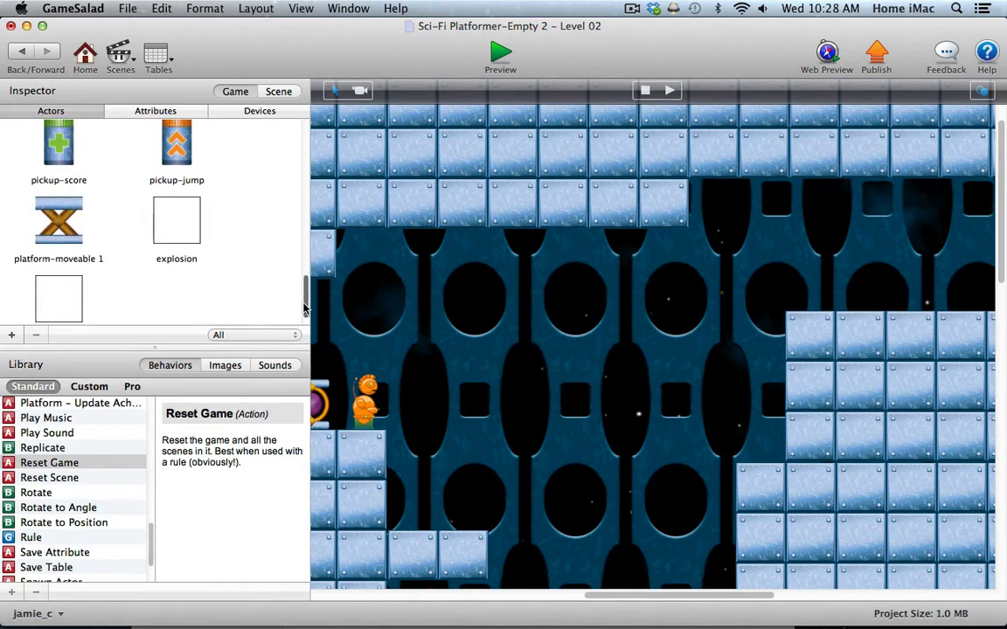
pyautogui.click(63, 226)
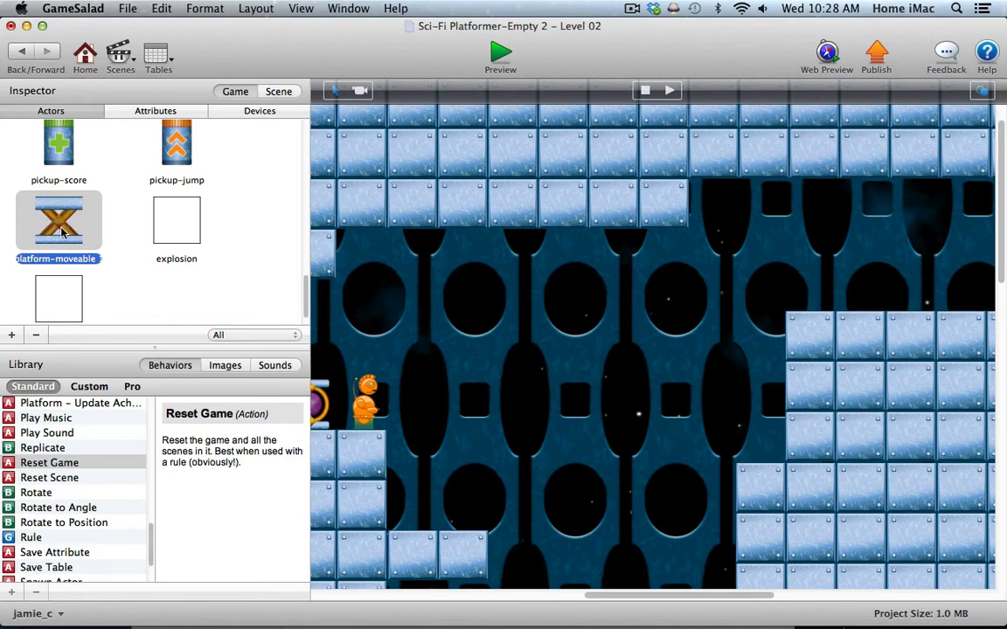
pyautogui.keyDown('alt'); pyautogui.moveTo(61, 229); pyautogui.dragTo(133, 234); pyautogui.keyUp('alt')
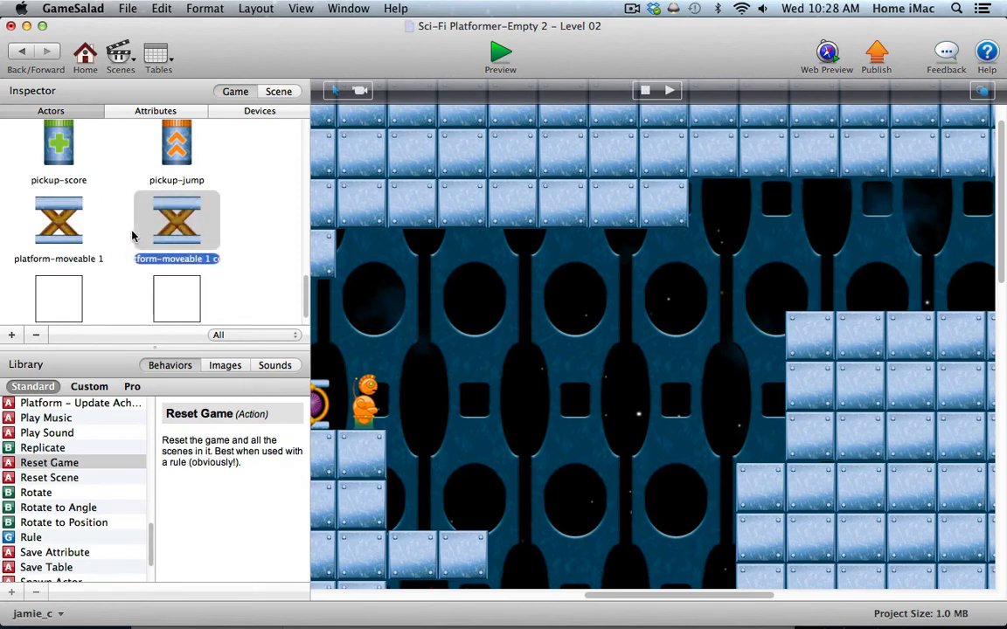
pyautogui.click(208, 259)
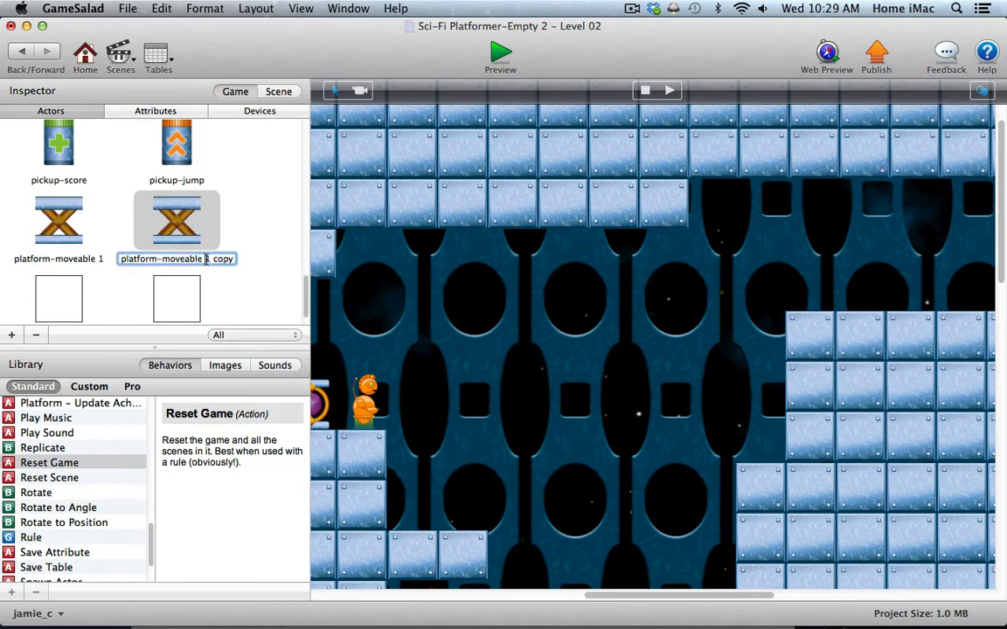
pyautogui.moveTo(204, 258); pyautogui.dragTo(237, 262)
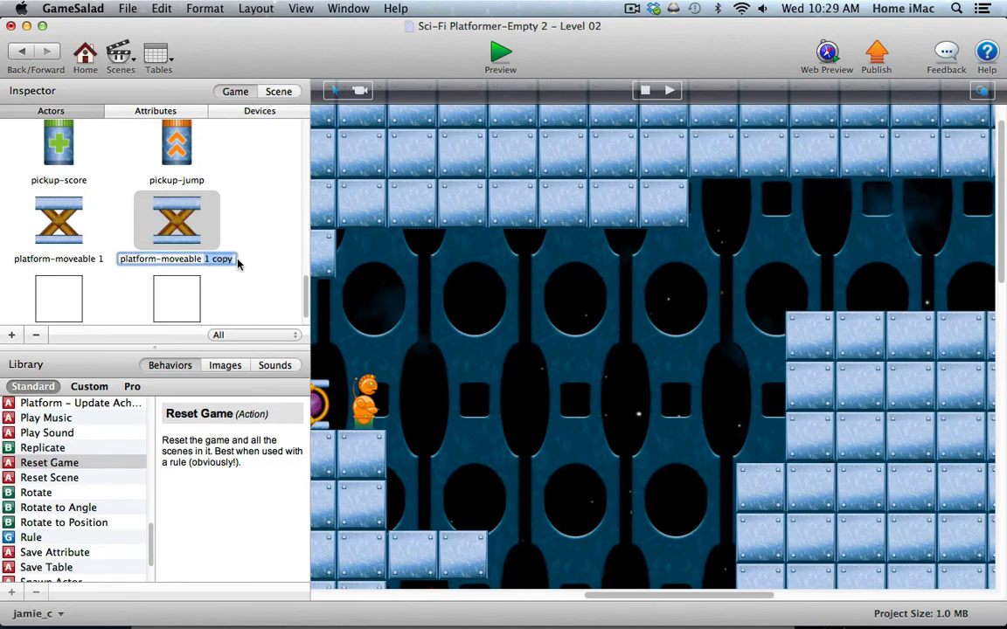
pyautogui.write('2')
pyautogui.press('Return')
# - In the platform-moveable 2 actor, collapse the move right and move left rules and set the constrained attribute to game.moveableX2
pyautogui.doubleClick(177, 223)
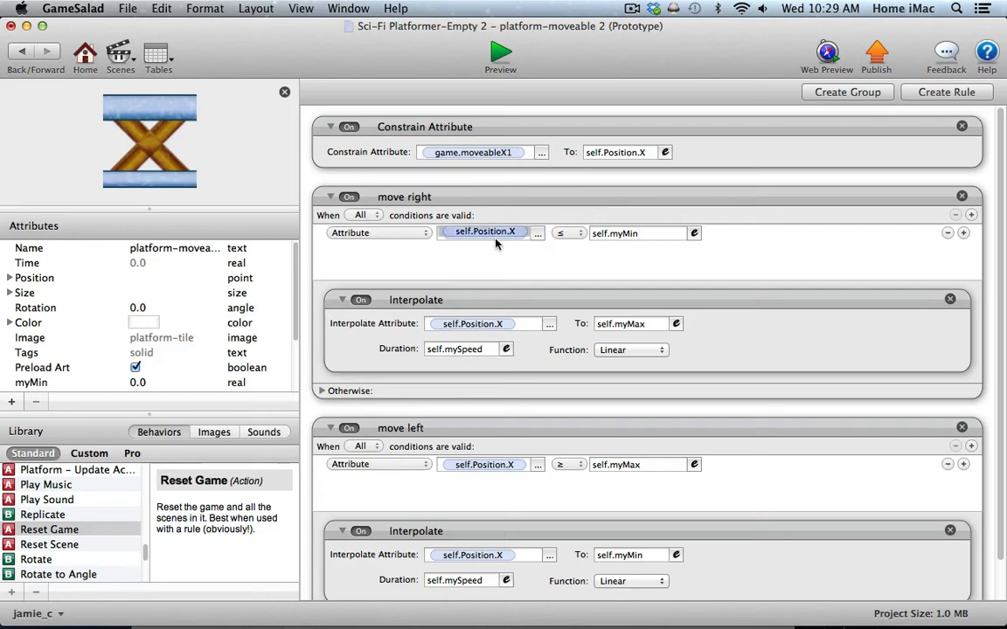
pyautogui.scroll(-5, 267, 334)
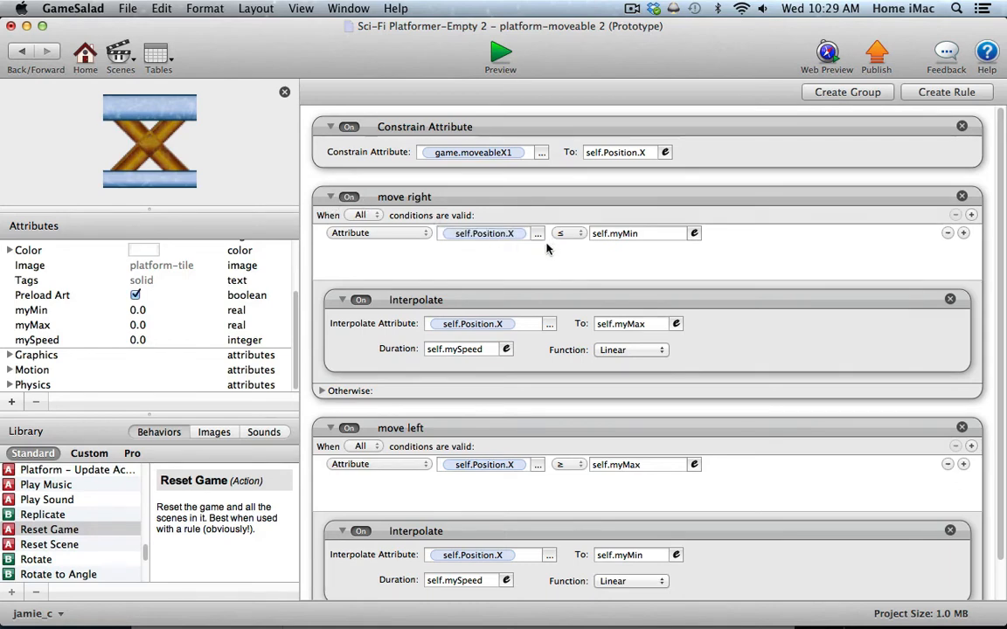
pyautogui.click(331, 197)
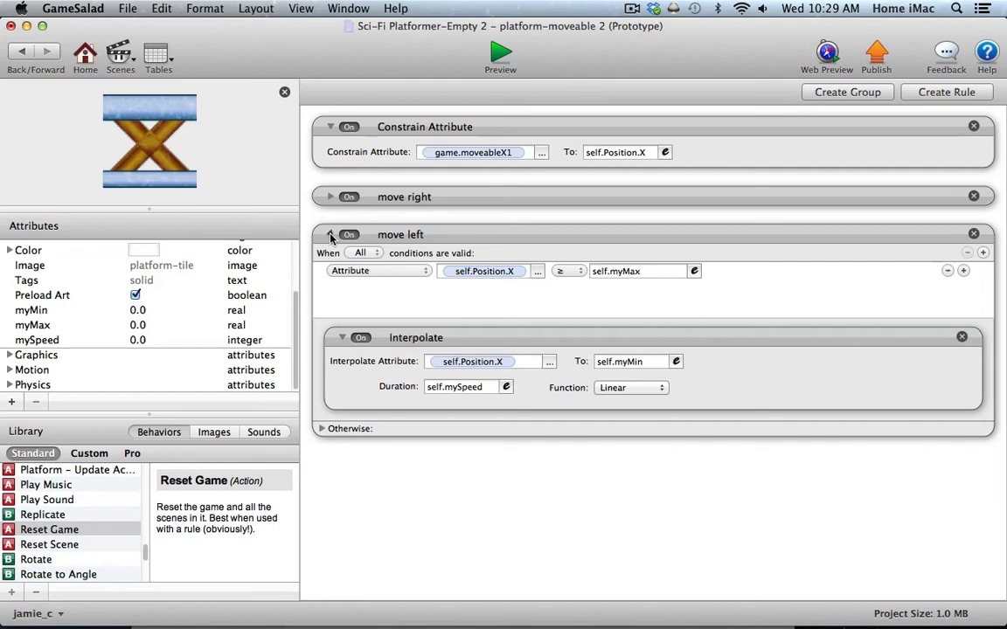
pyautogui.click(331, 235)
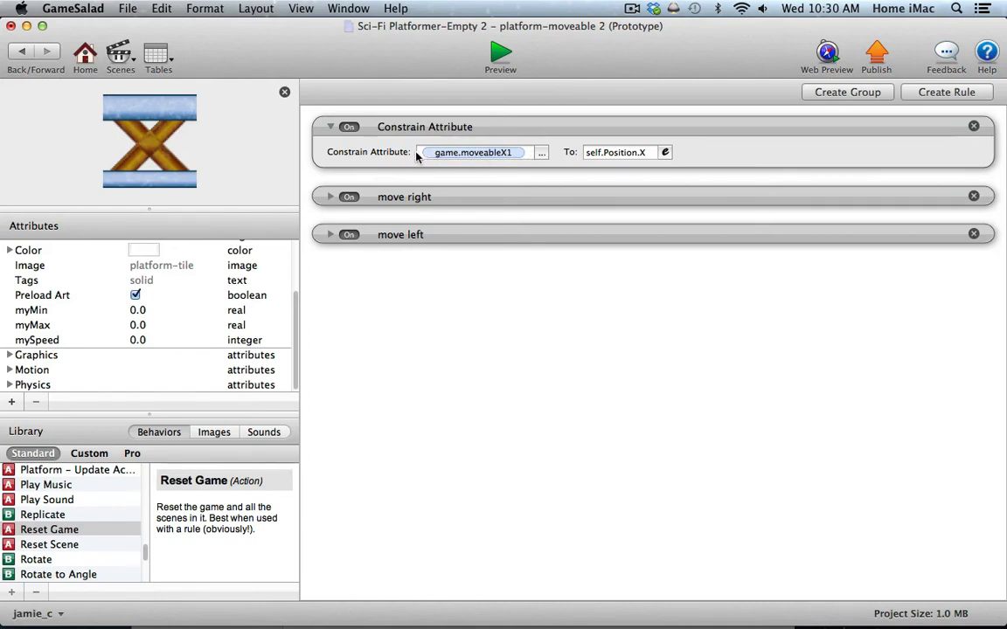
pyautogui.click(511, 154)
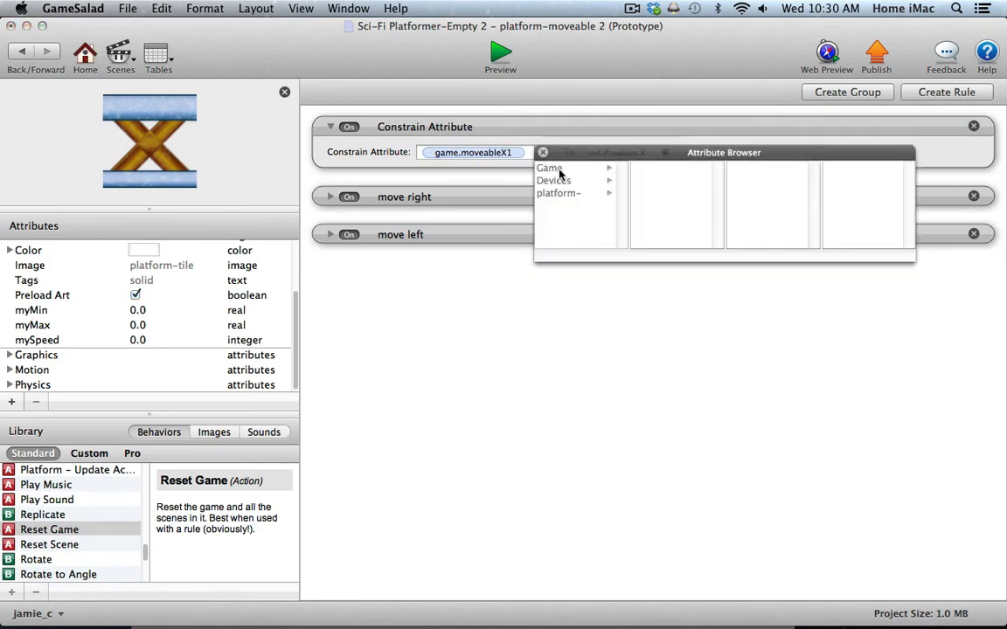
pyautogui.click(551, 168)
pyautogui.moveTo(715, 174); pyautogui.dragTo(717, 238)
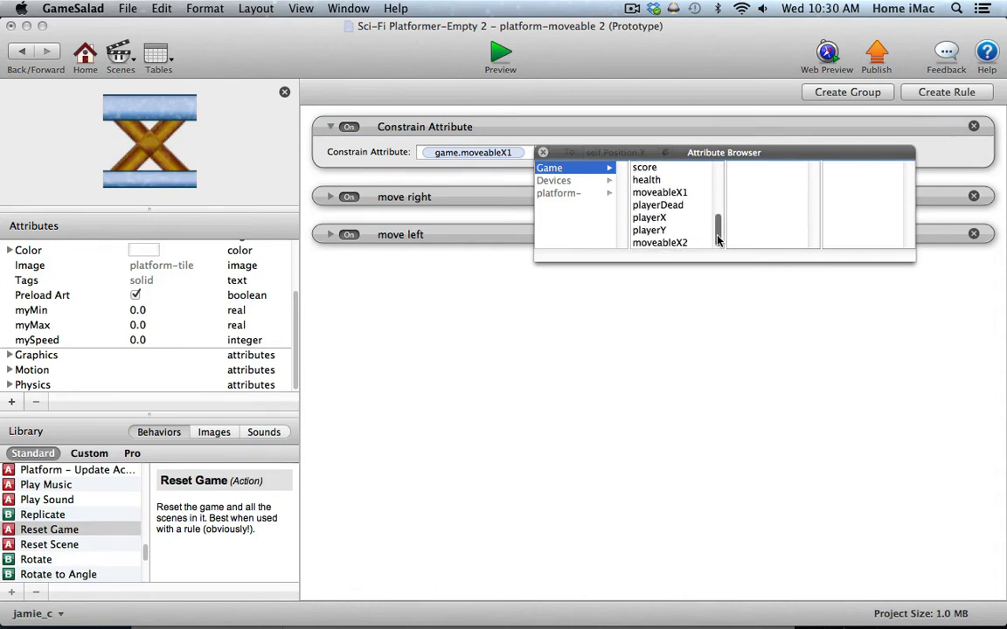
pyautogui.click(665, 244)
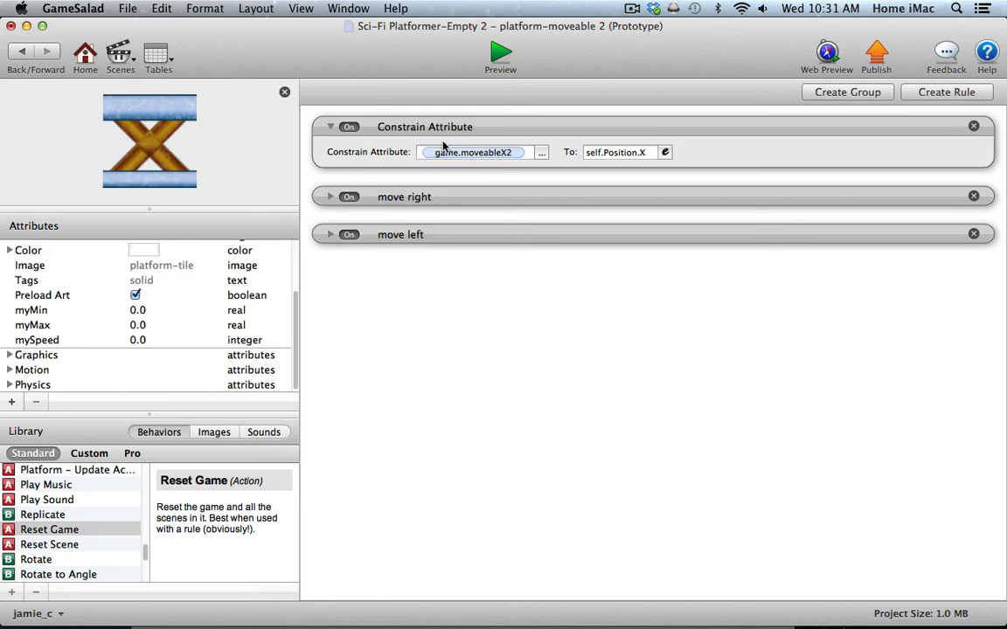
# - In the player actor, rename the rule inside the moveable platforms group to platform 1
pyautogui.click(22, 53)
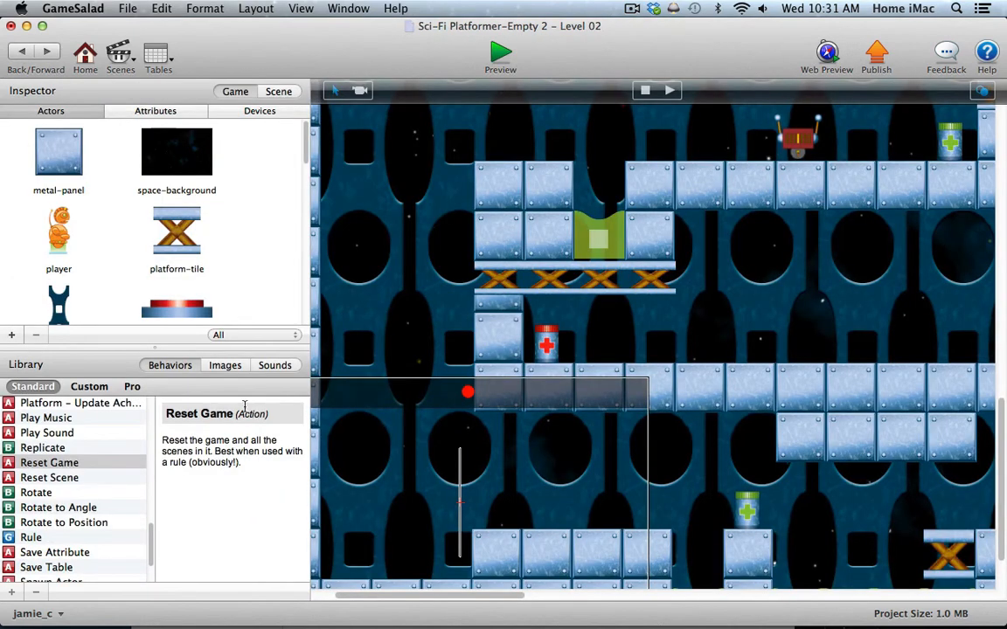
pyautogui.doubleClick(57, 230)
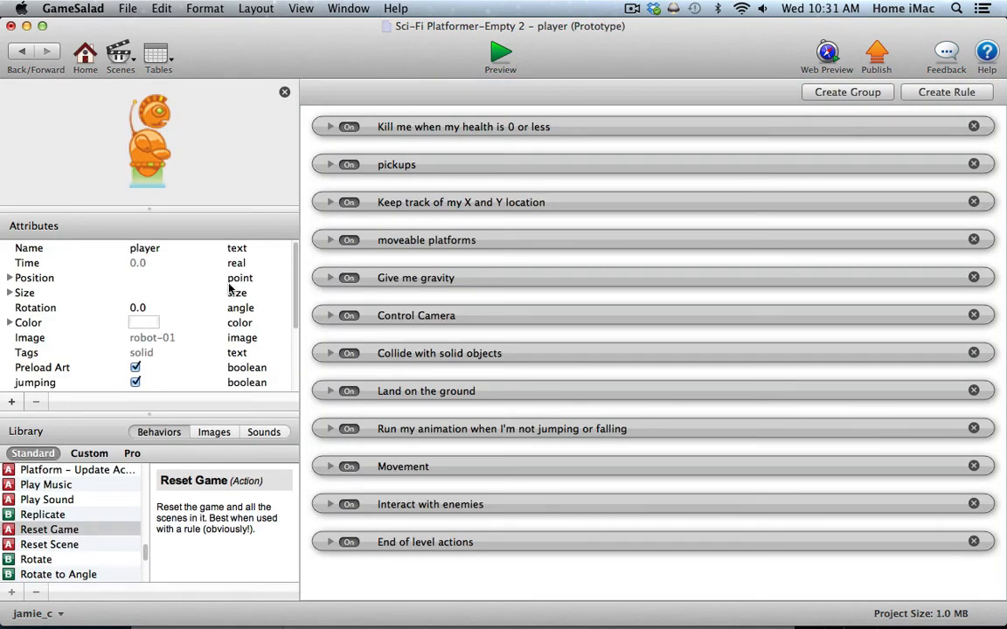
pyautogui.click(330, 240)
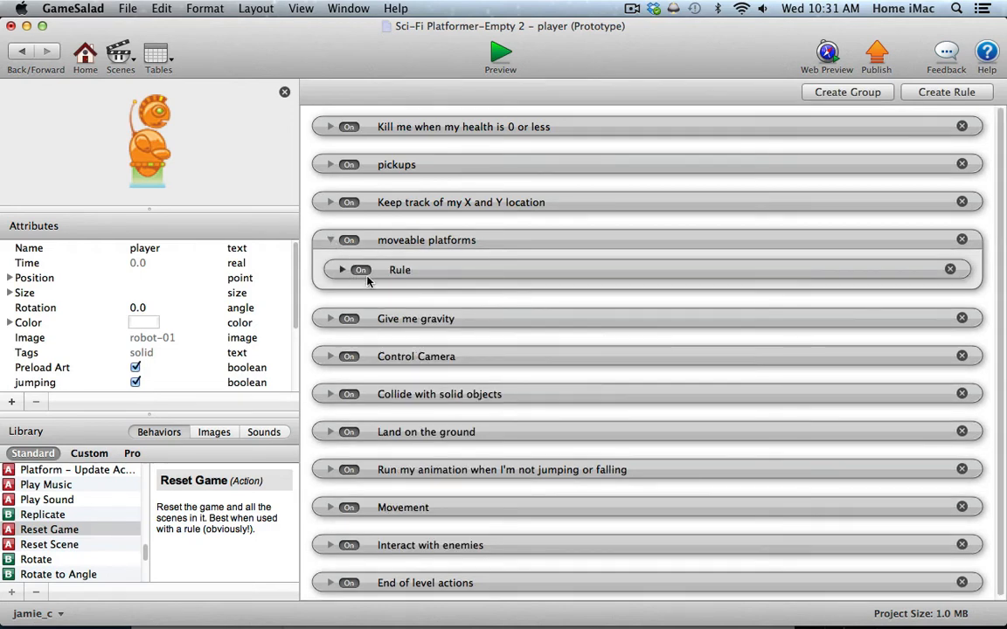
pyautogui.click(342, 270)
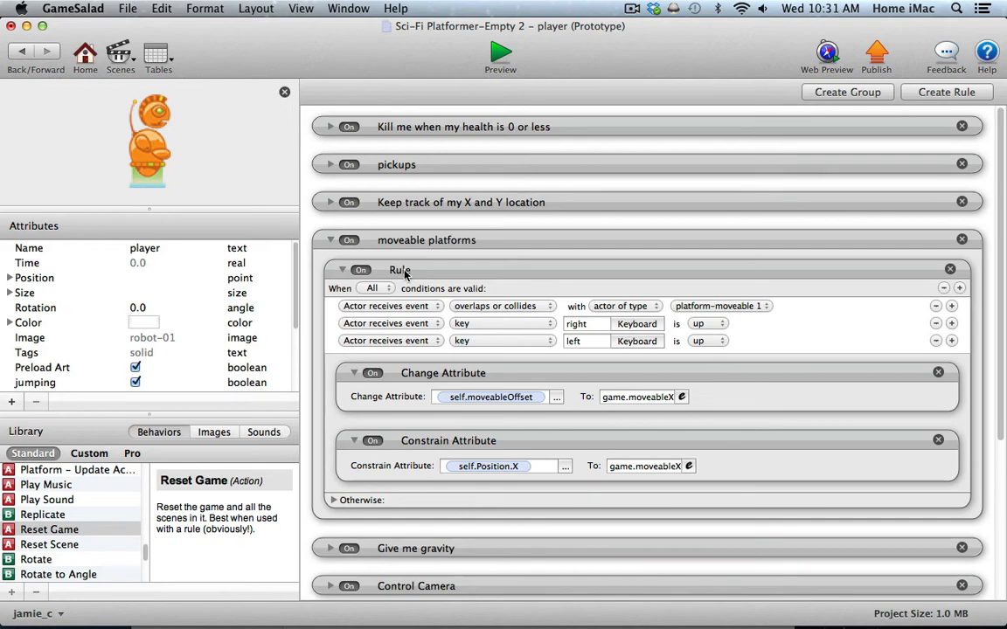
pyautogui.doubleClick(401, 270)
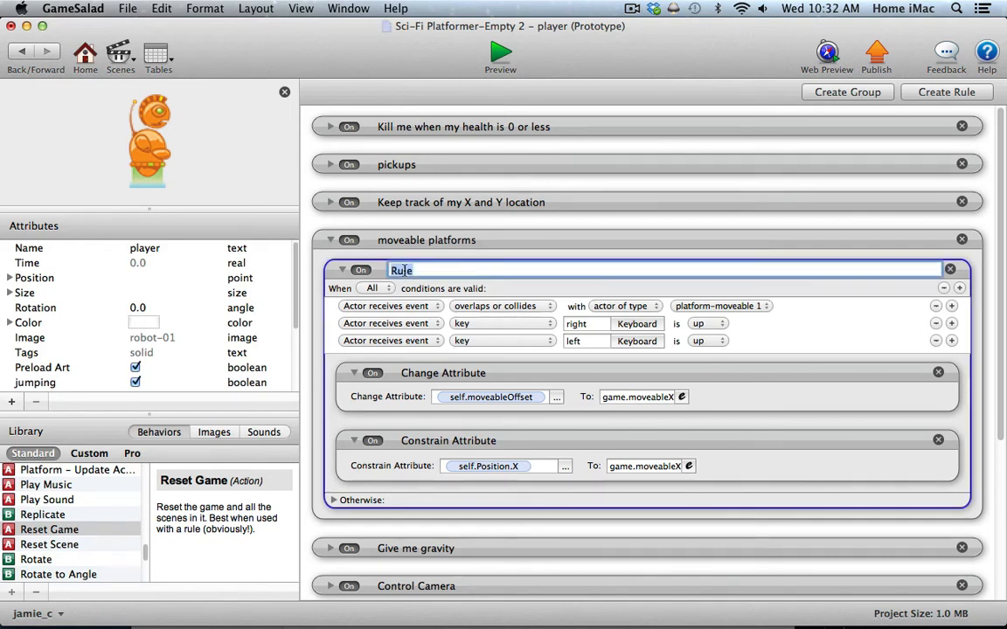
pyautogui.write('platfor')
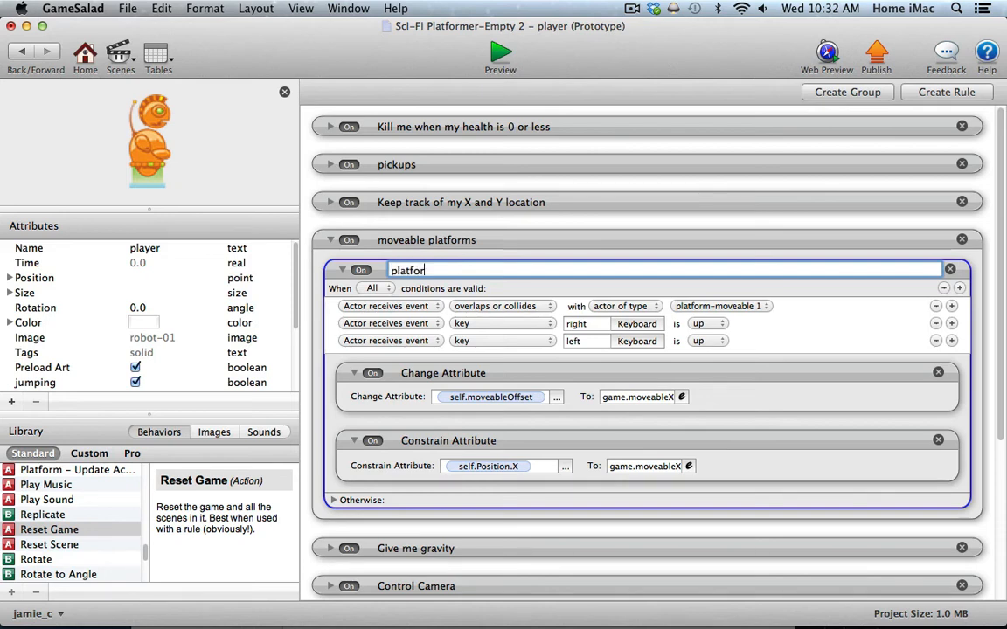
pyautogui.write('m 1')
pyautogui.press('Return')
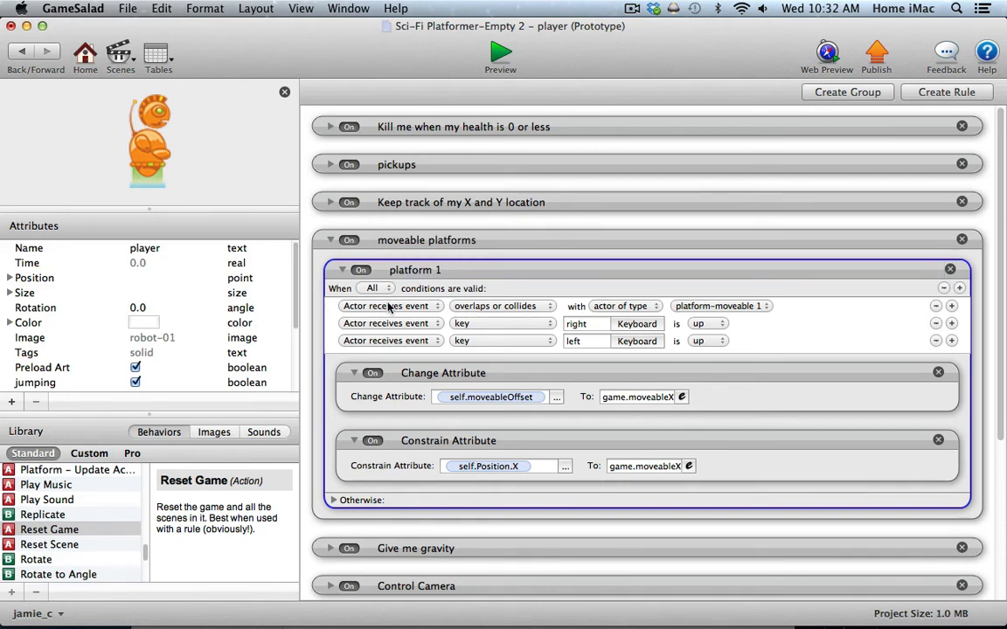
# - Duplicate the platform 1 rule as platform 2 within its group and set the copy's collision condition to platform-moveable 2
pyautogui.click(342, 270)
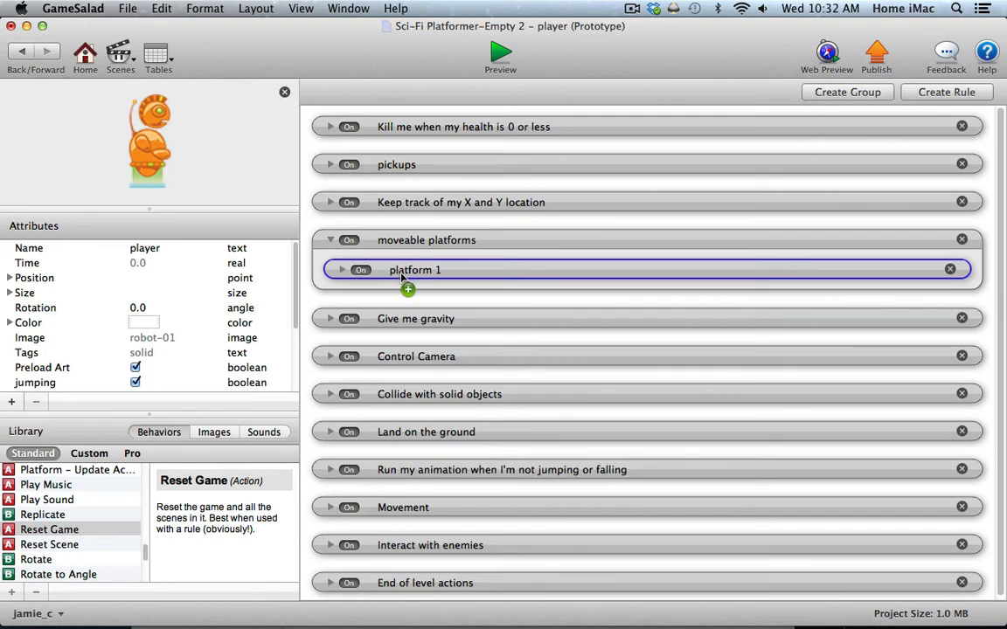
pyautogui.keyDown('alt'); pyautogui.moveTo(402, 277); pyautogui.dragTo(406, 305); pyautogui.keyUp('alt')
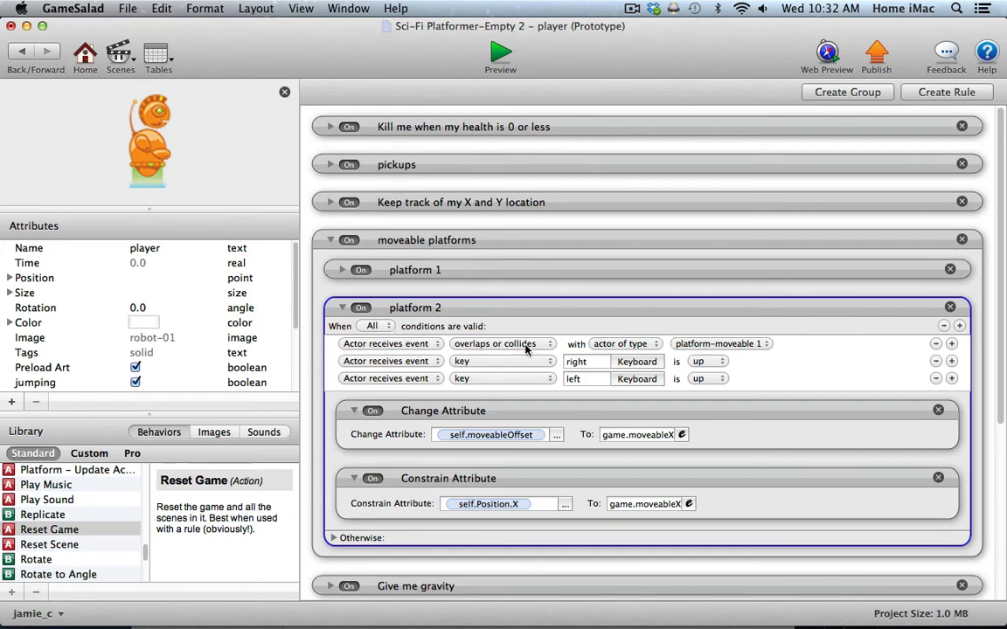
pyautogui.click(708, 345)
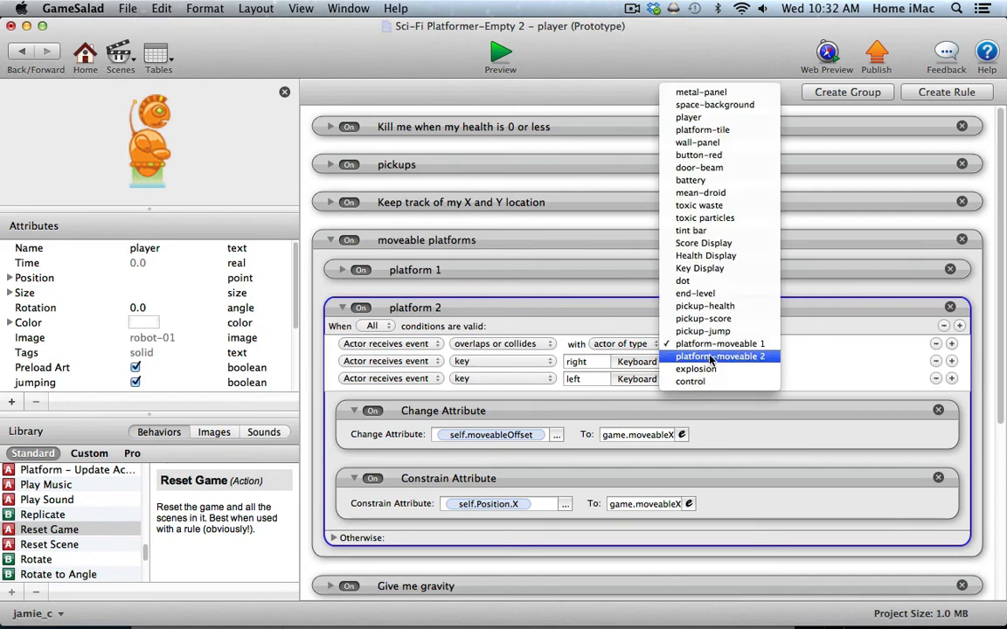
pyautogui.click(712, 356)
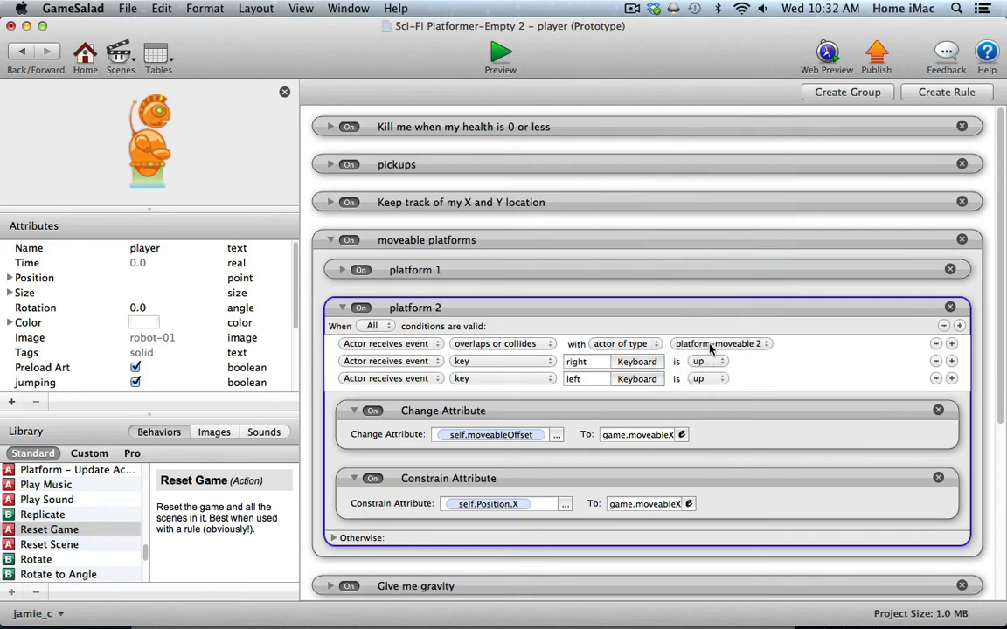
# - Set the platform 2 rule's Change Attribute expression for self.moveableOffset to game.moveableX2 - self.Position.X
pyautogui.click(612, 435)
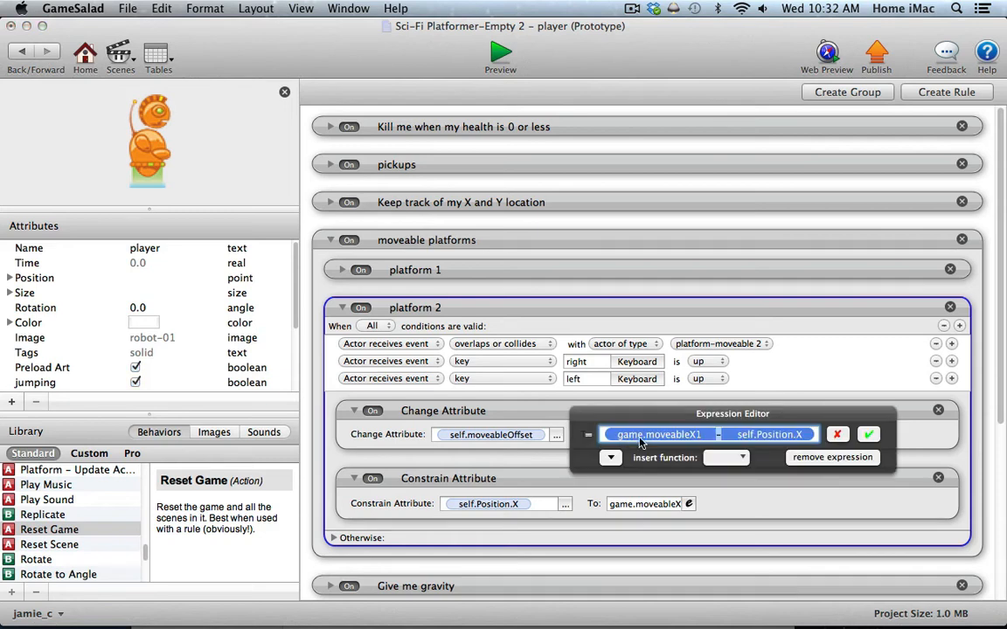
pyautogui.click(661, 441)
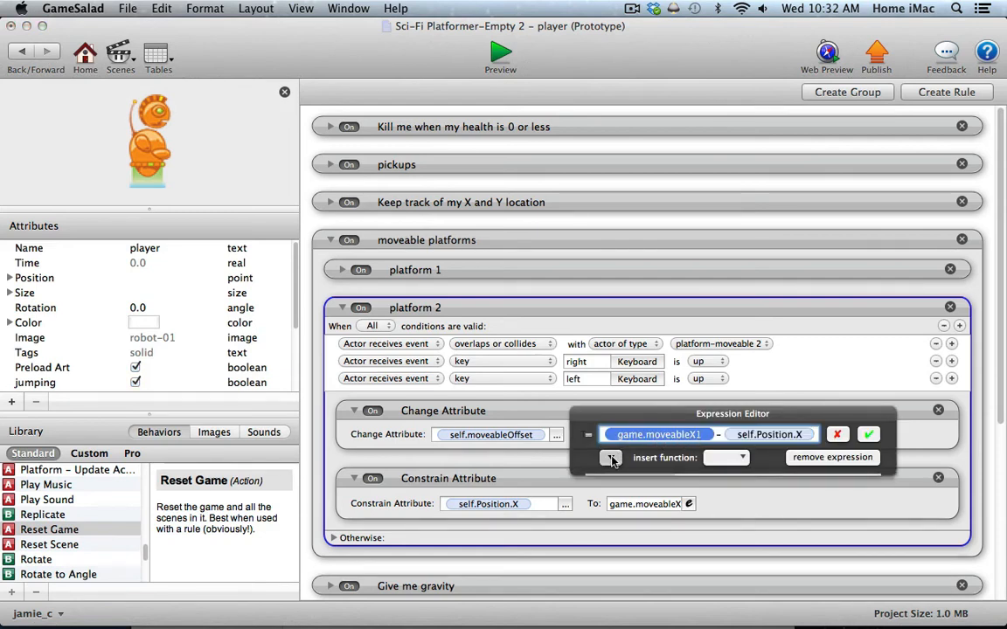
pyautogui.click(610, 457)
pyautogui.click(600, 481)
pyautogui.scroll(-5, 743, 533)
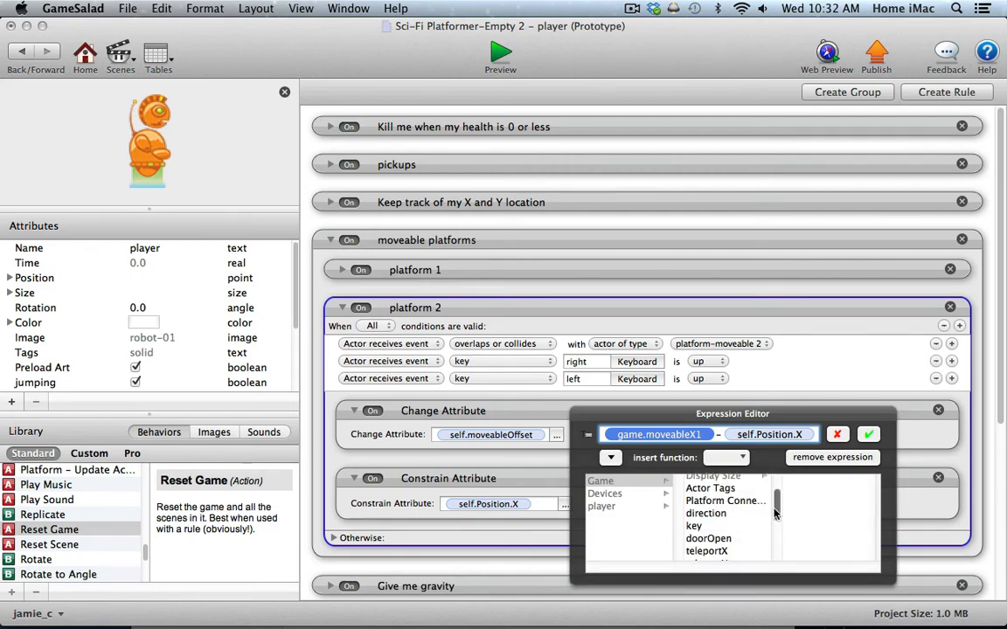
pyautogui.click(713, 554)
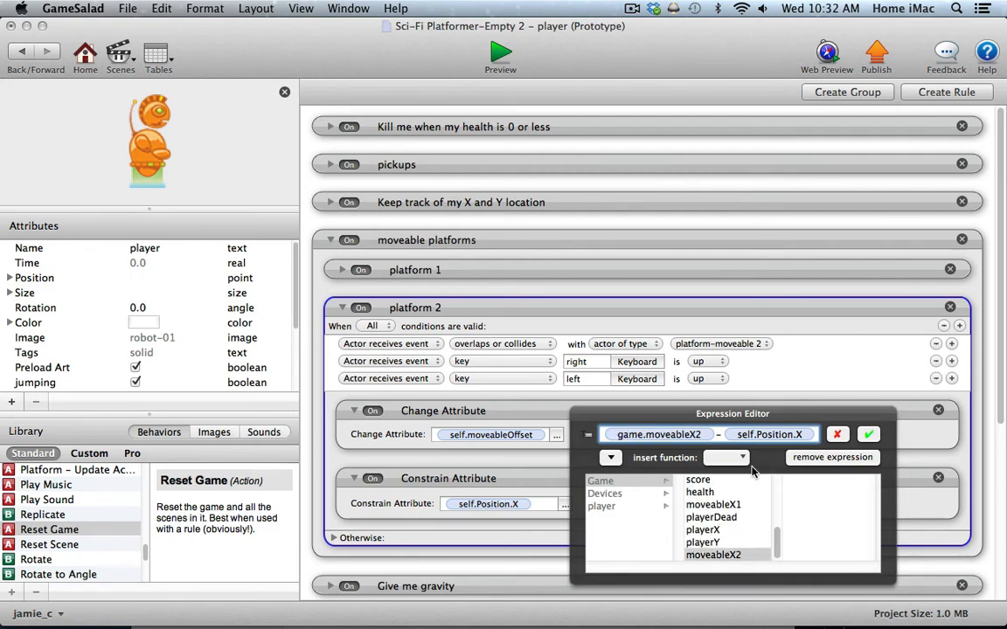
pyautogui.click(868, 436)
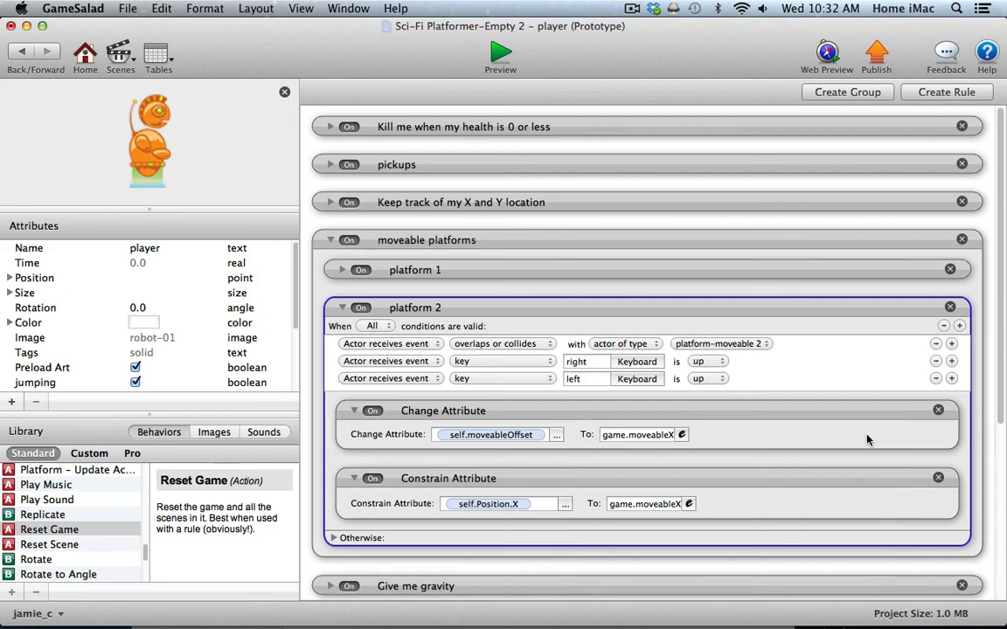
# - Set the platform 2 rule's Constrain Attribute expression to game.moveableX2 - self.moveableOffset, then collapse the rule and the moveable platforms group
pyautogui.click(660, 504)
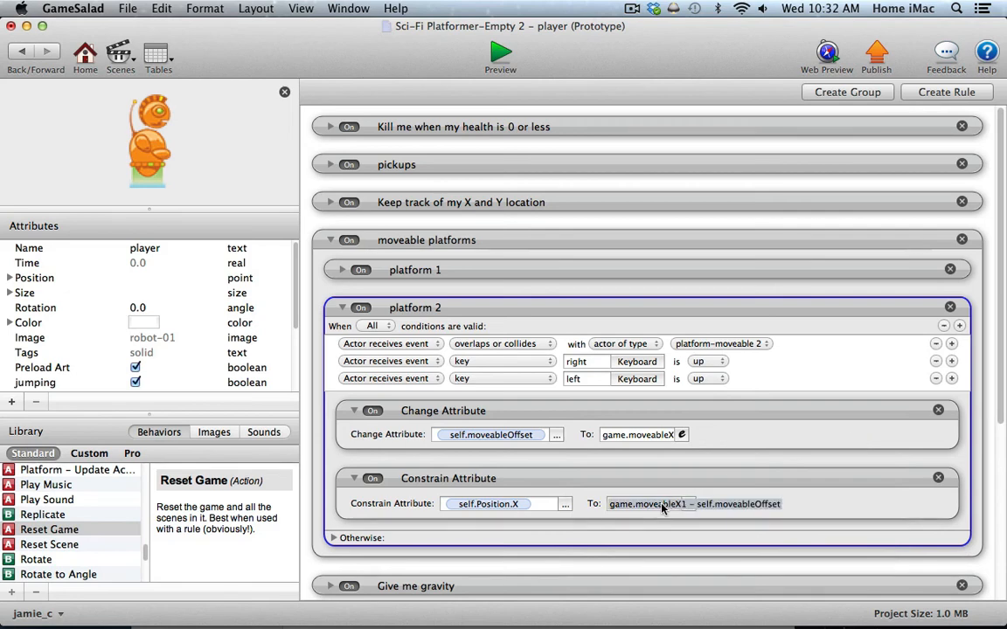
pyautogui.click(662, 506)
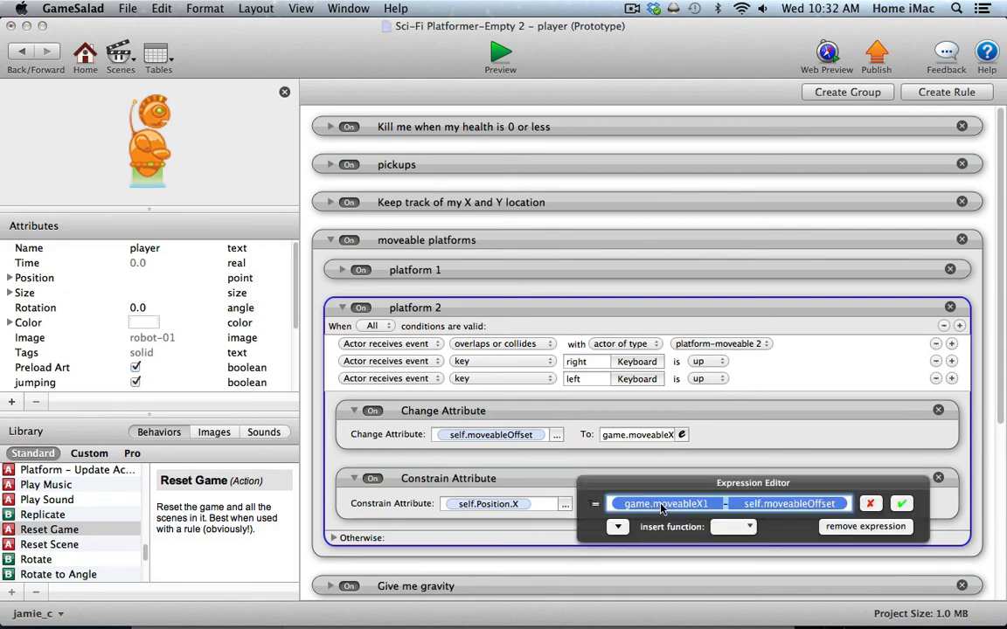
pyautogui.moveTo(669, 507); pyautogui.dragTo(513, 417)
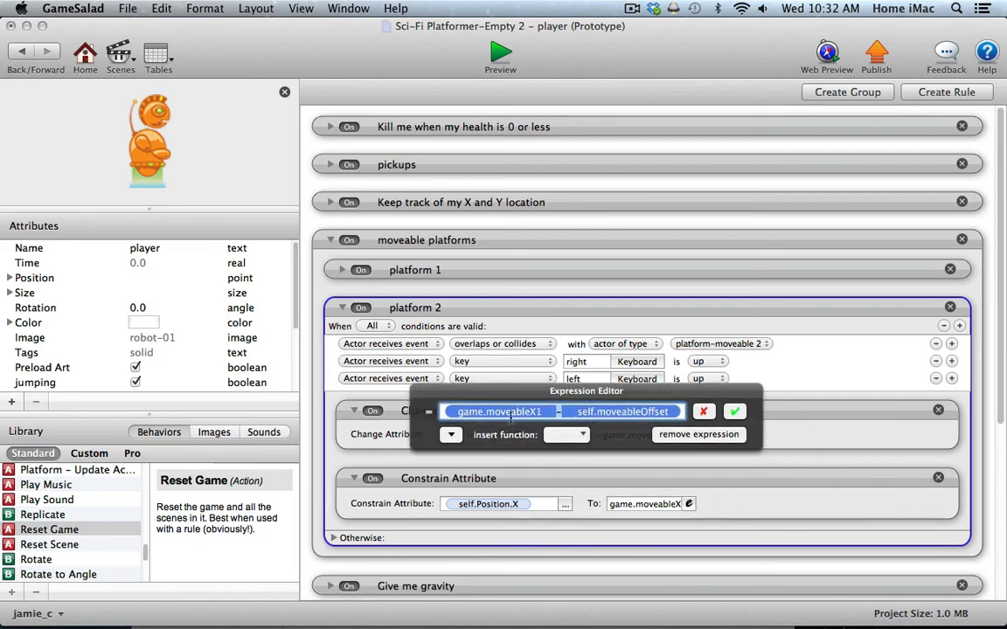
pyautogui.click(514, 411)
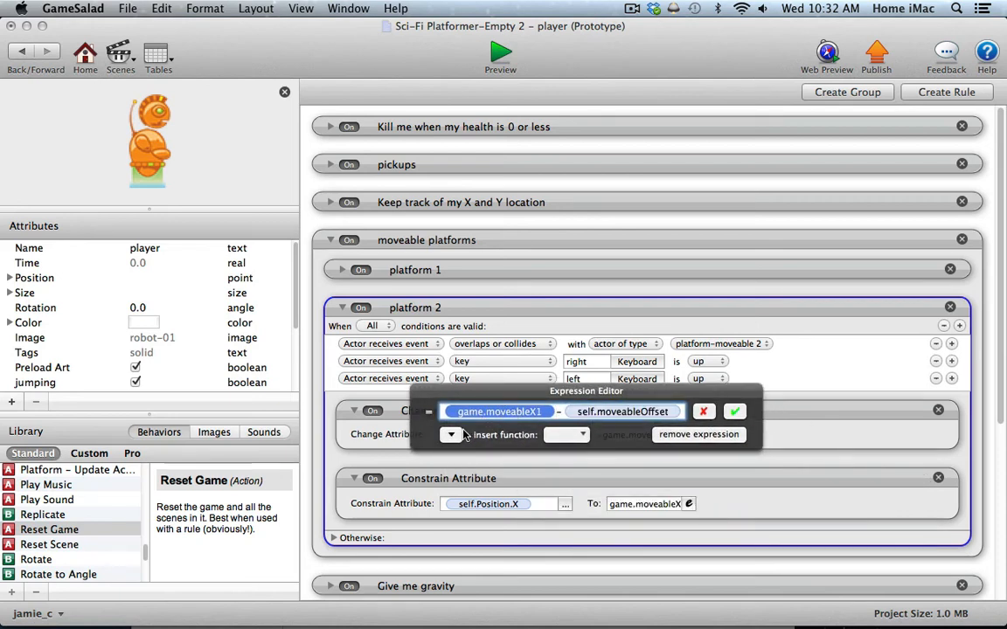
pyautogui.click(451, 435)
pyautogui.click(472, 458)
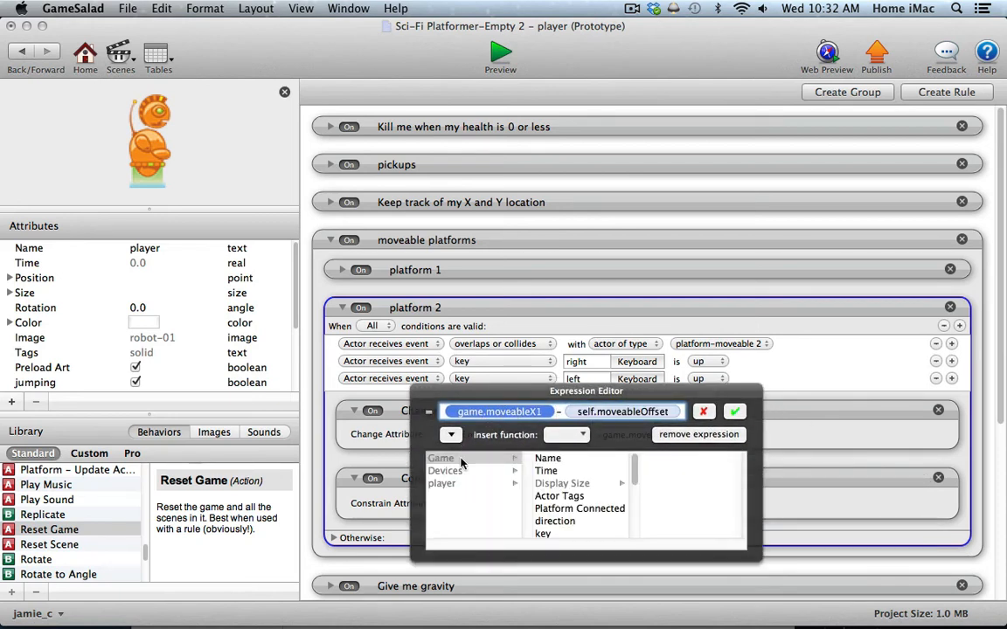
pyautogui.scroll(-6, 622, 485)
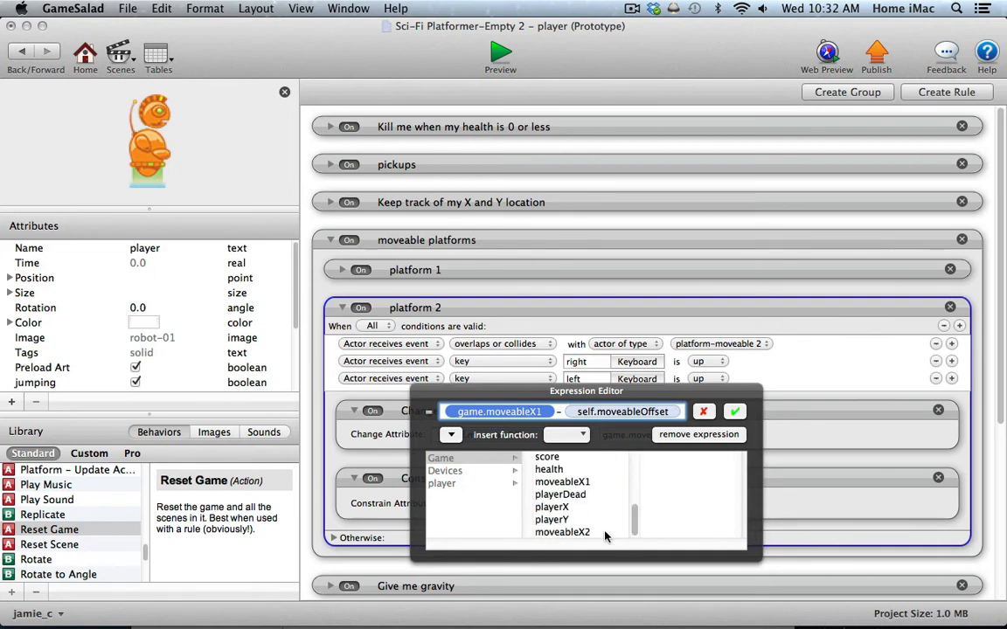
pyautogui.click(562, 533)
pyautogui.click(735, 412)
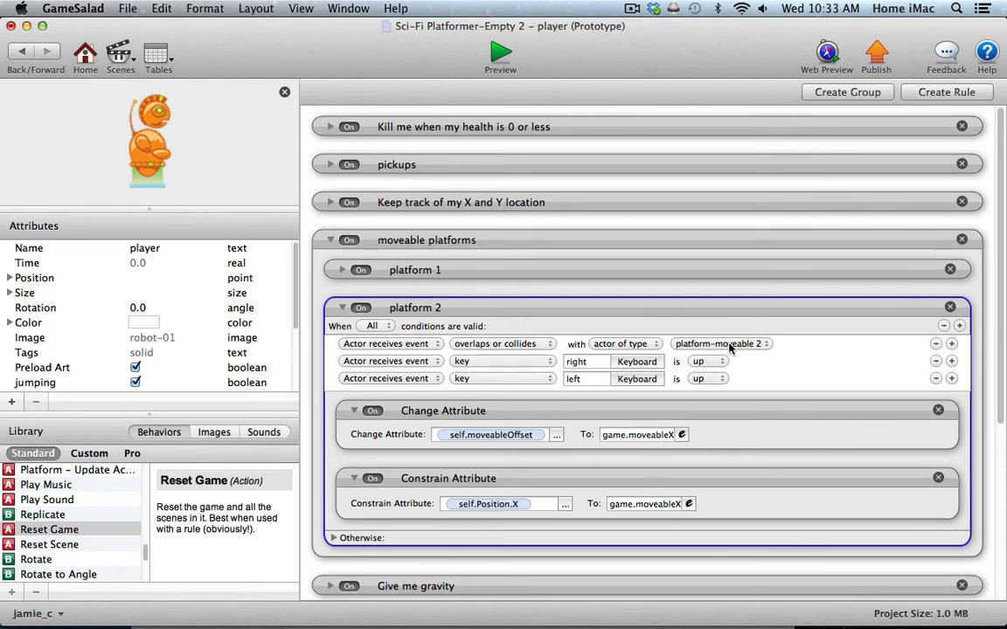
pyautogui.click(341, 308)
pyautogui.click(337, 242)
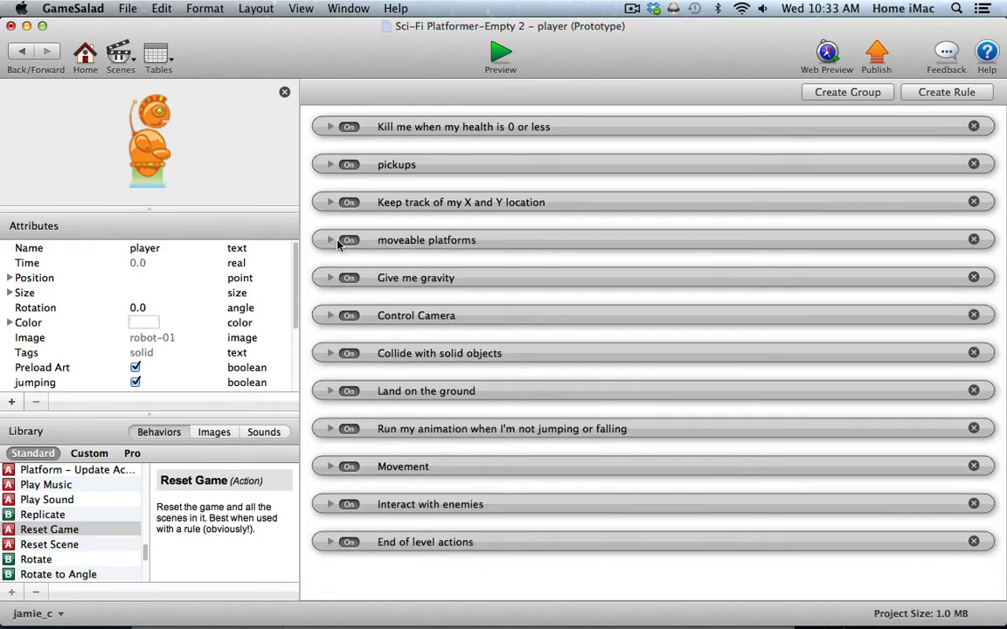
# - Place a platform-moveable 2 actor in Level 02, in the open gap beside the player at roughly the player's height
pyautogui.click(22, 52)
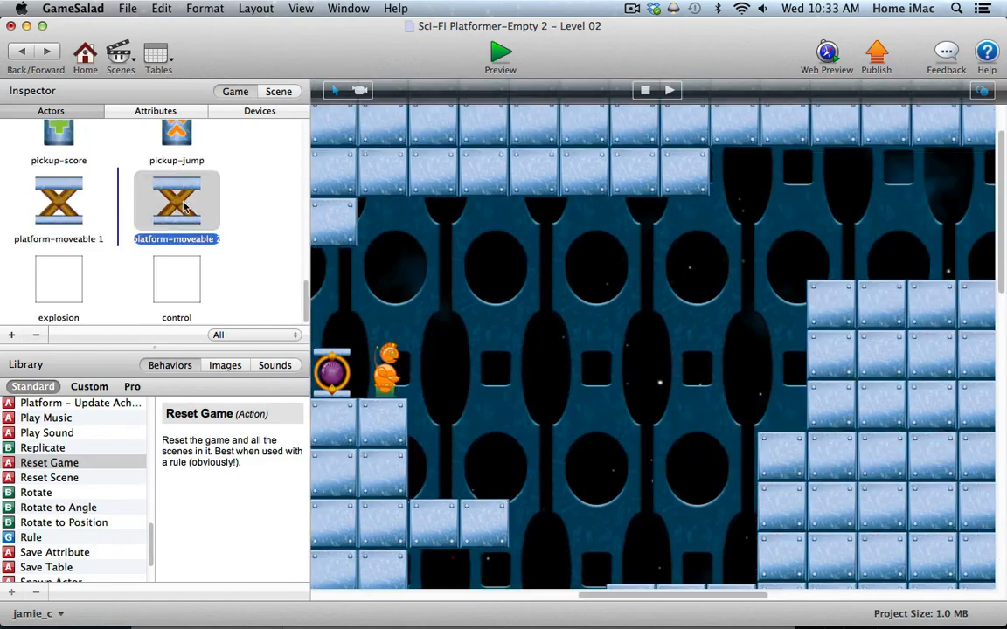
pyautogui.moveTo(177, 201); pyautogui.dragTo(623, 325)
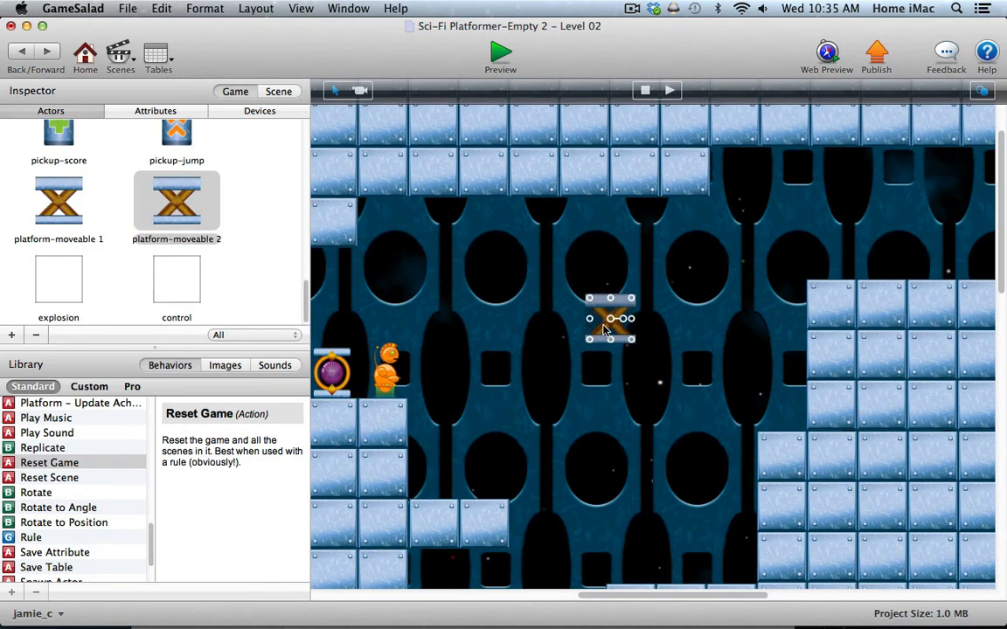
pyautogui.moveTo(607, 328); pyautogui.dragTo(777, 317)
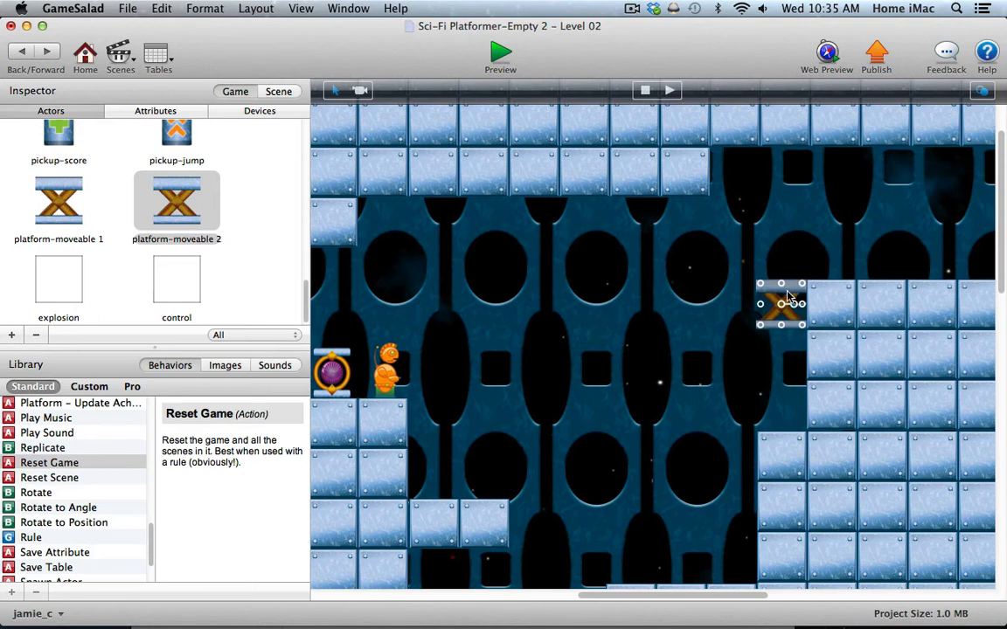
pyautogui.press('super+z')
pyautogui.moveTo(599, 316); pyautogui.dragTo(535, 354)
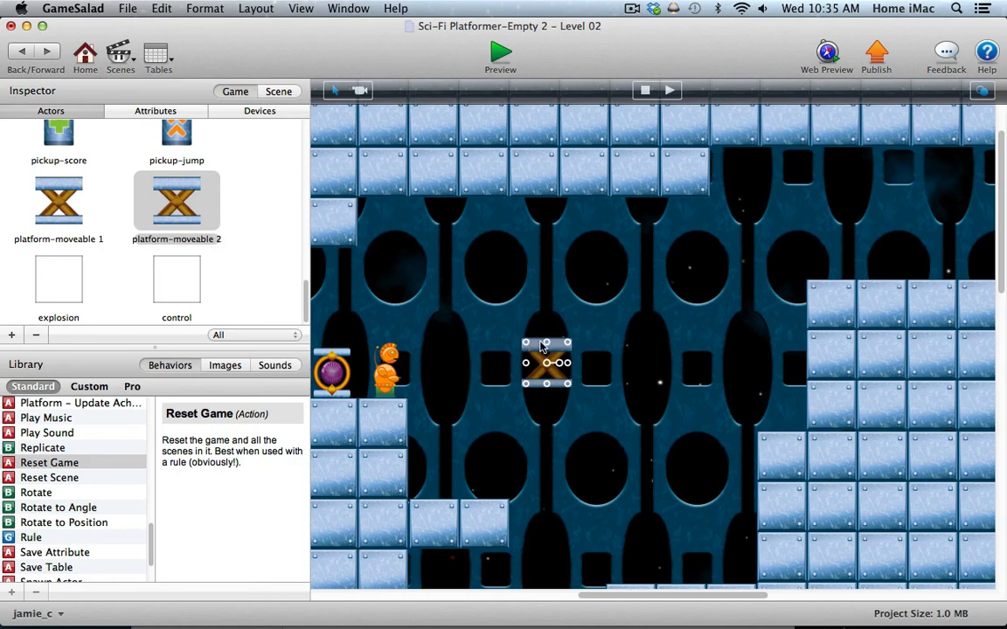
# - Move the platform-moveable 2 instance farther from the player in Level 02 and set its myMin attribute to 1445
pyautogui.moveTo(541, 347); pyautogui.dragTo(599, 361)
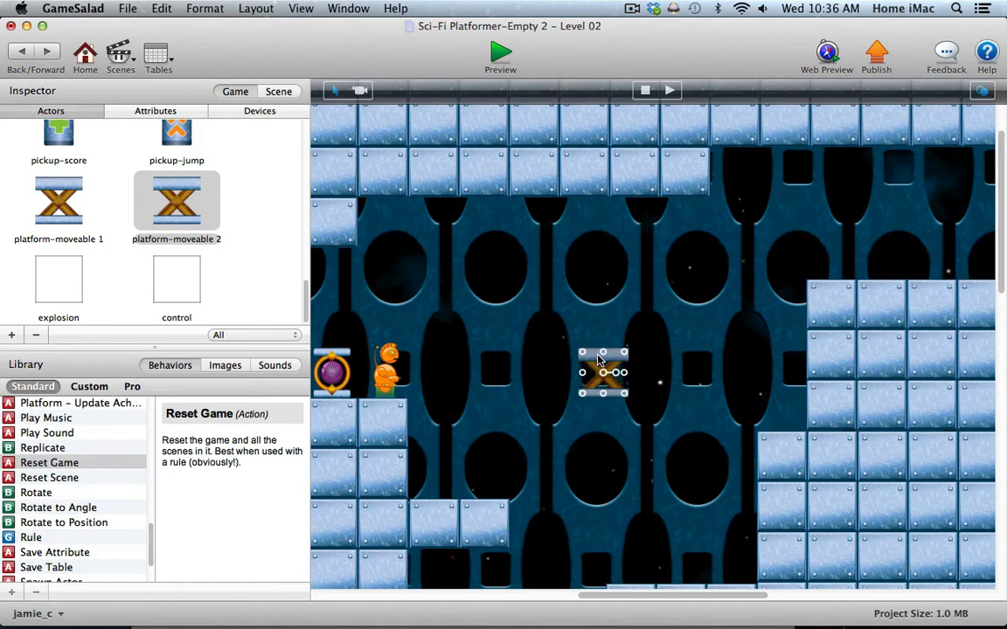
pyautogui.doubleClick(599, 365)
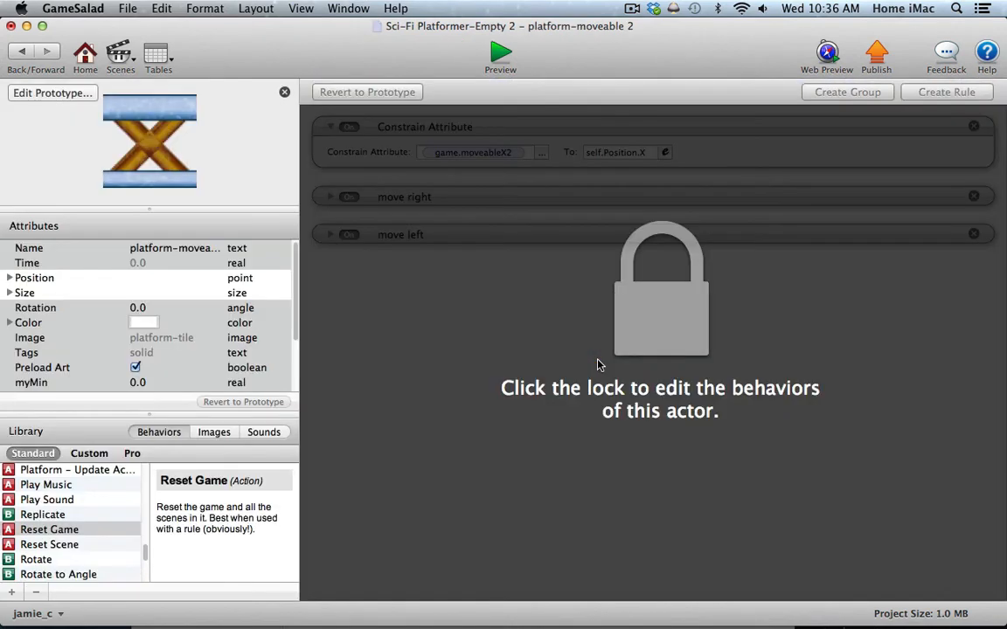
pyautogui.scroll(-4, 293, 348)
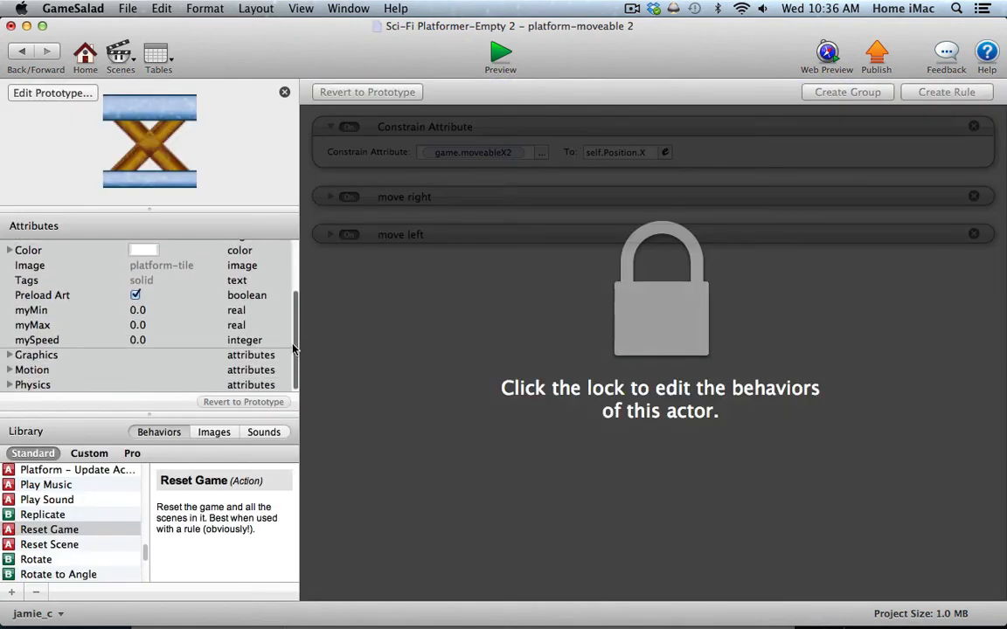
pyautogui.doubleClick(134, 311)
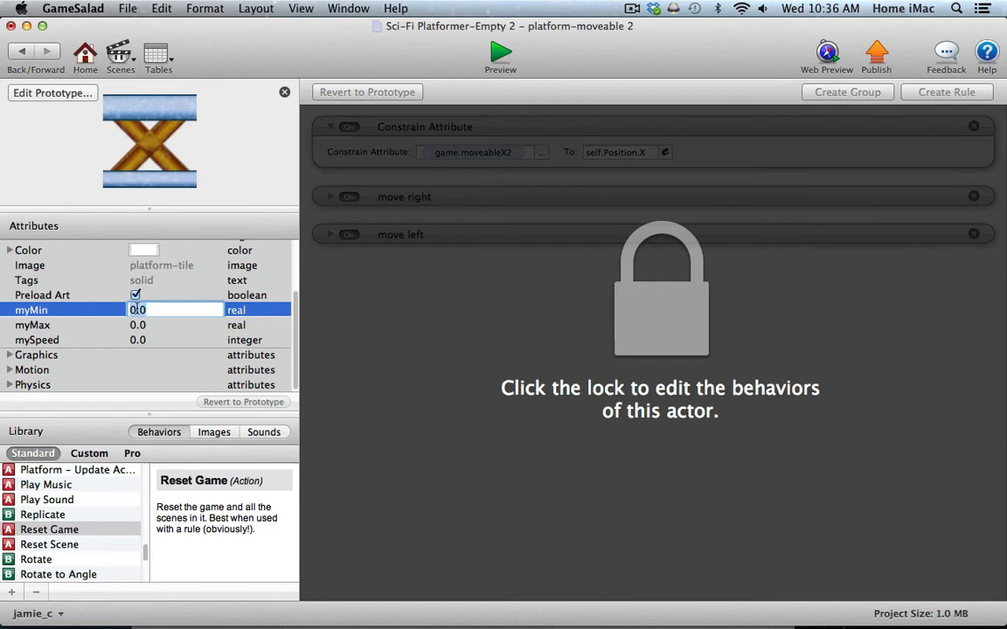
pyautogui.write('1445')
pyautogui.press('Tab')
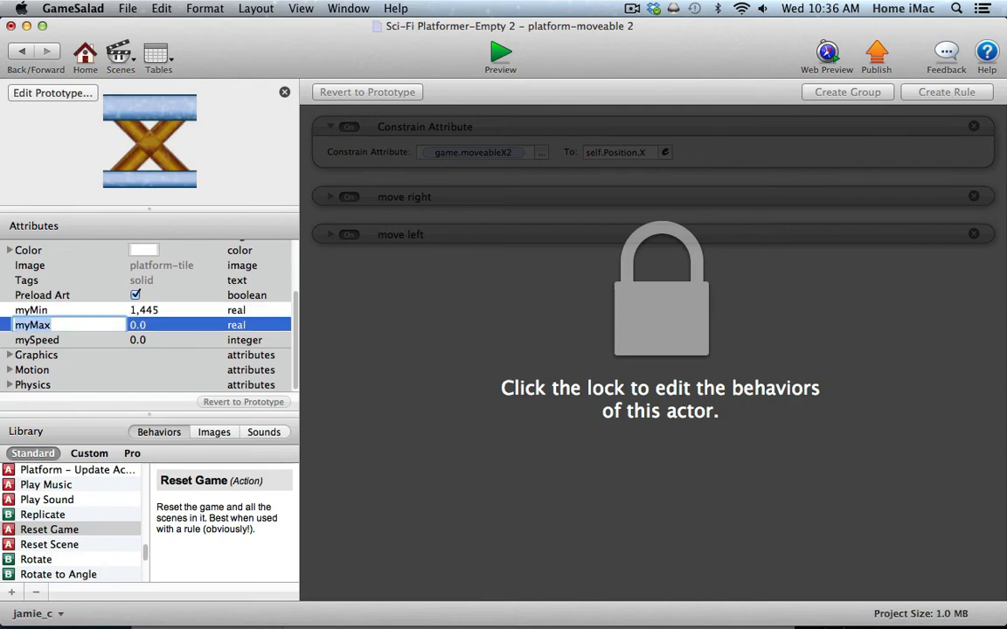
# - Set this platform instance's myMax attribute to 1620 and its mySpeed to 2
pyautogui.click(135, 324)
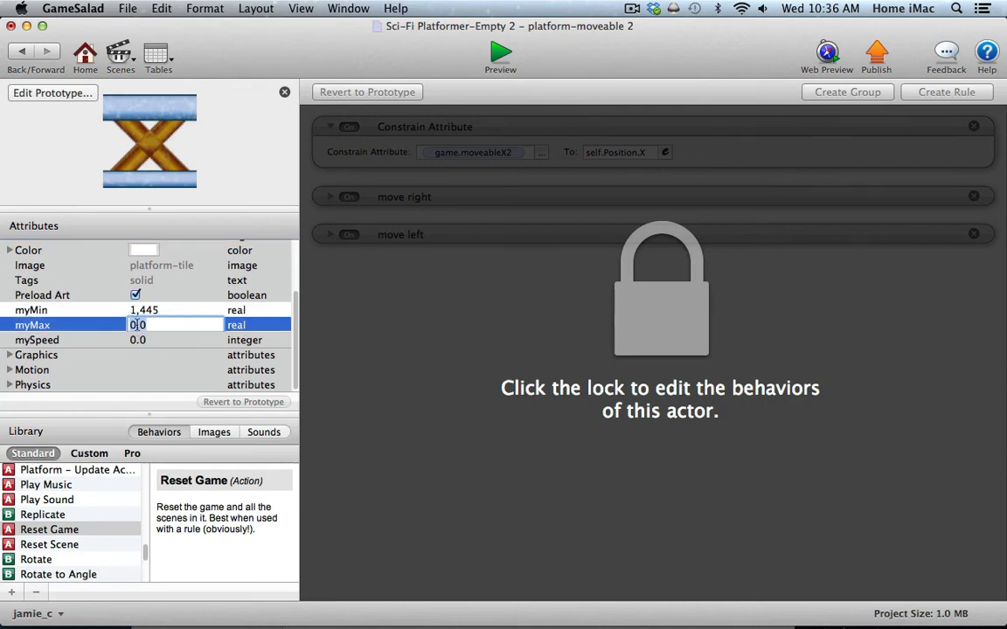
pyautogui.press('BackSpace')
pyautogui.write('1620')
pyautogui.press('Tab')
pyautogui.click(135, 340)
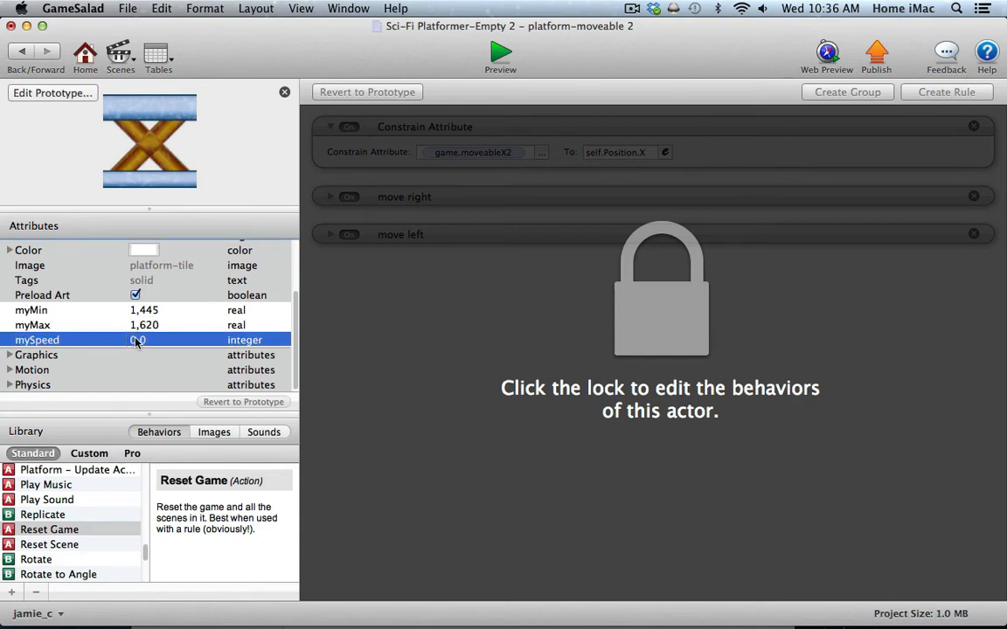
pyautogui.press('BackSpace')
pyautogui.write('2')
pyautogui.press('Return')
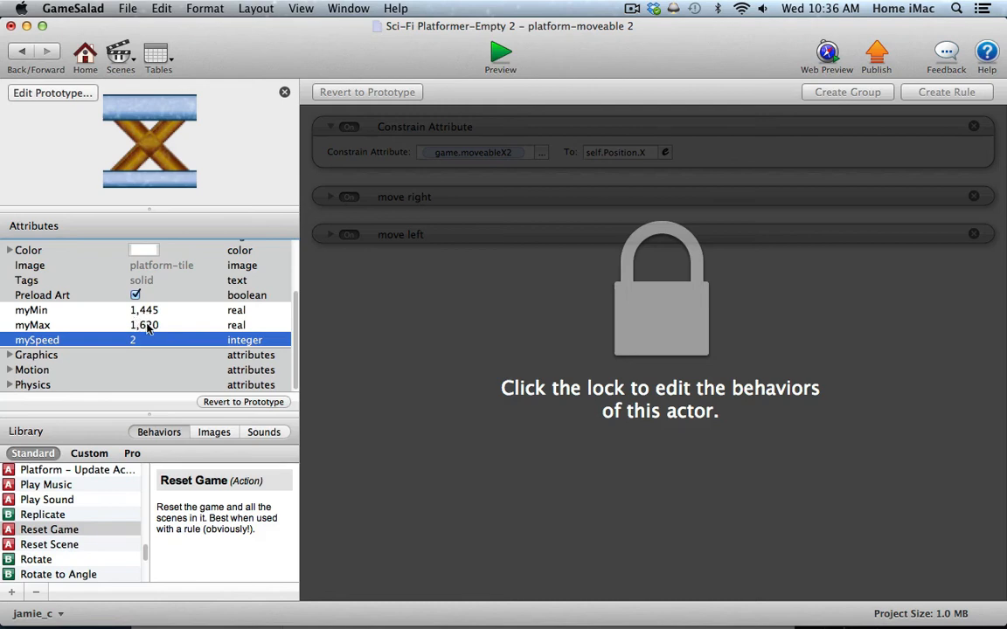
# - Set the platform instance's X position to 1620, matching its myMax, and return to the Level 02 scene
pyautogui.scroll(2, 148, 288)
pyautogui.click(150, 251)
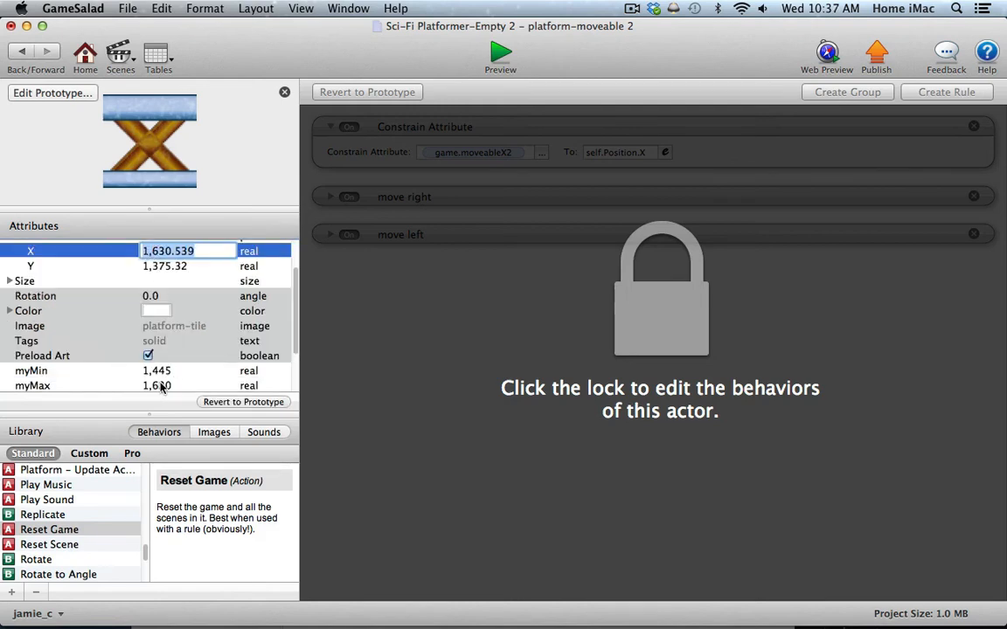
pyautogui.write('16')
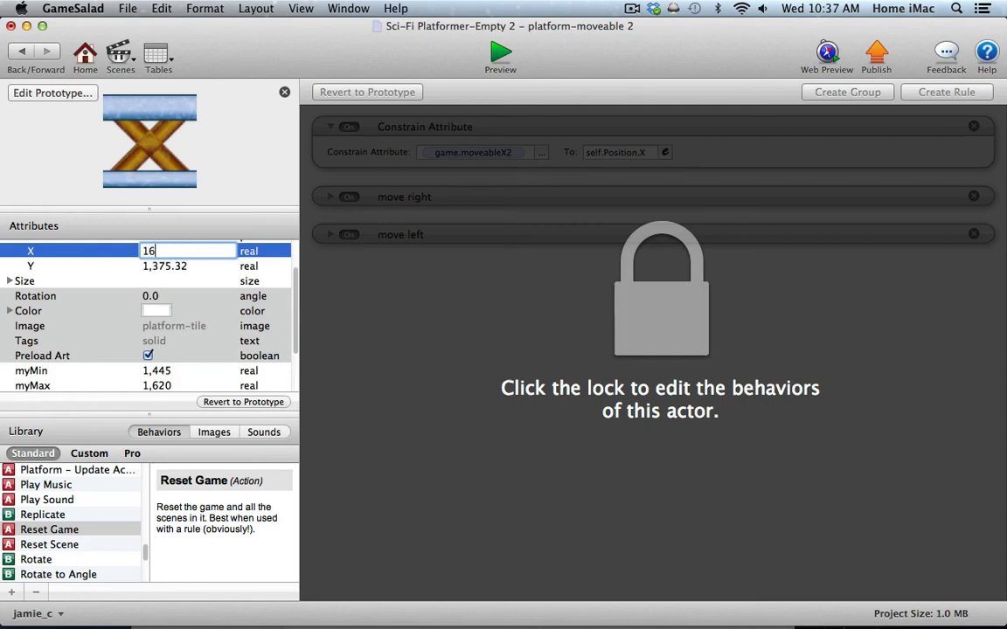
pyautogui.write('20')
pyautogui.press('Tab')
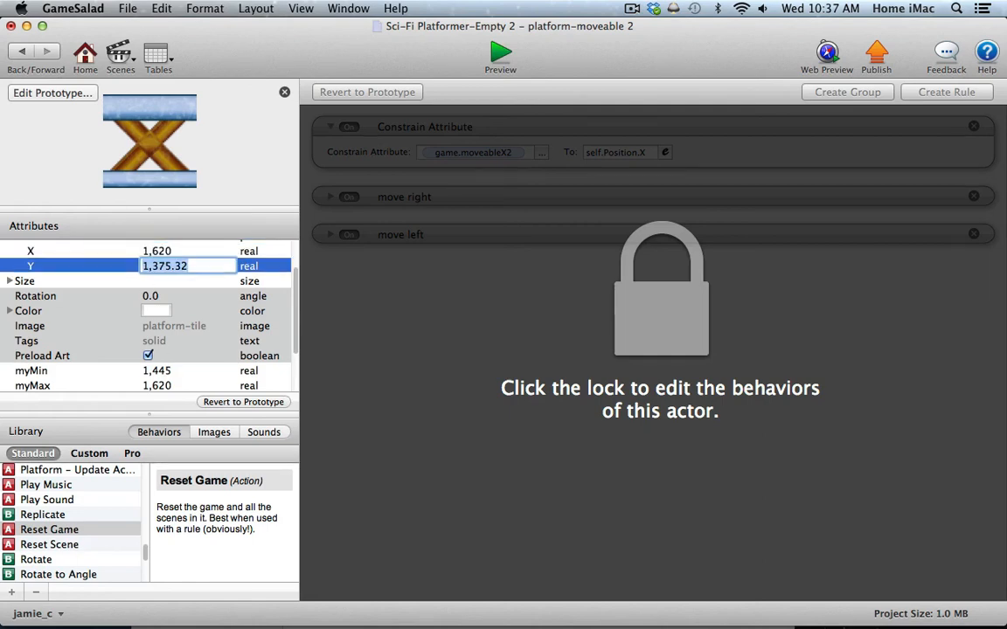
pyautogui.click(21, 51)
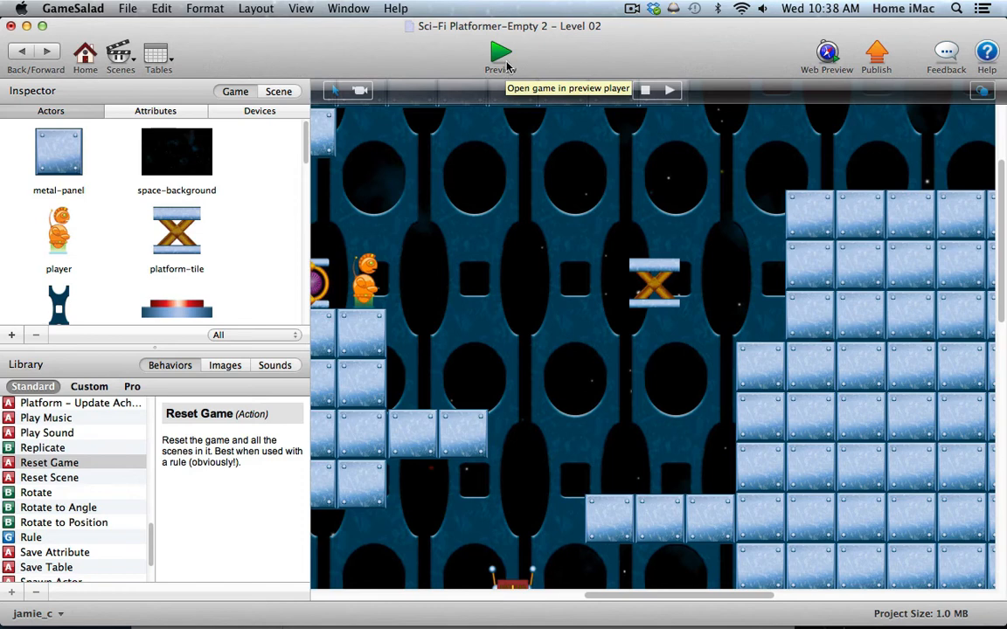
# - Preview Level 02, collect the key near the start, and try to jump the player onto the moving platform
pyautogui.click(501, 56)
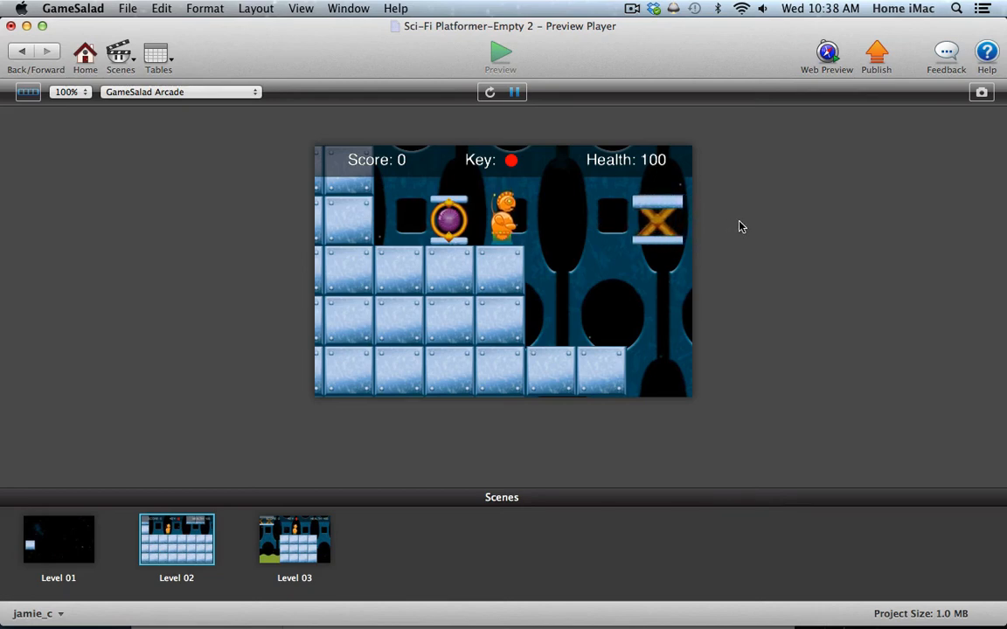
pyautogui.press('Left')
pyautogui.press('Right')
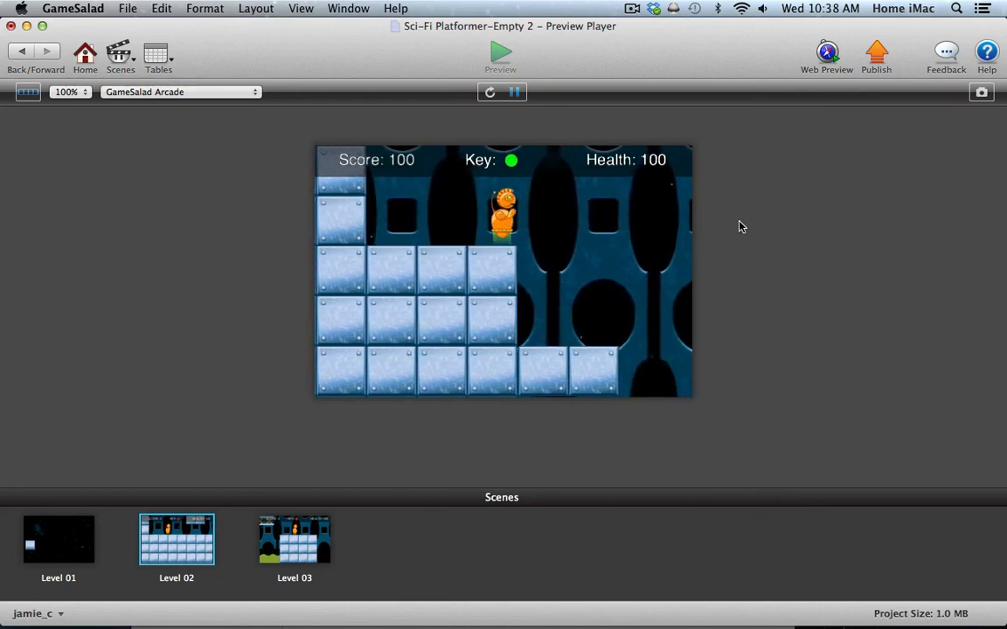
pyautogui.press('space')
pyautogui.press('Right')
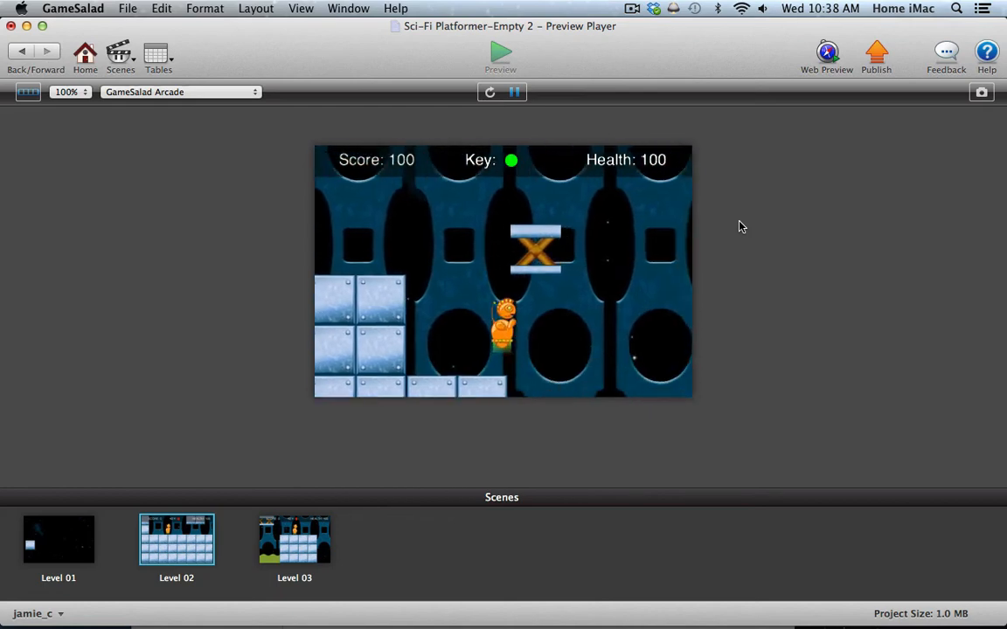
pyautogui.press('Right')
pyautogui.press('Right')
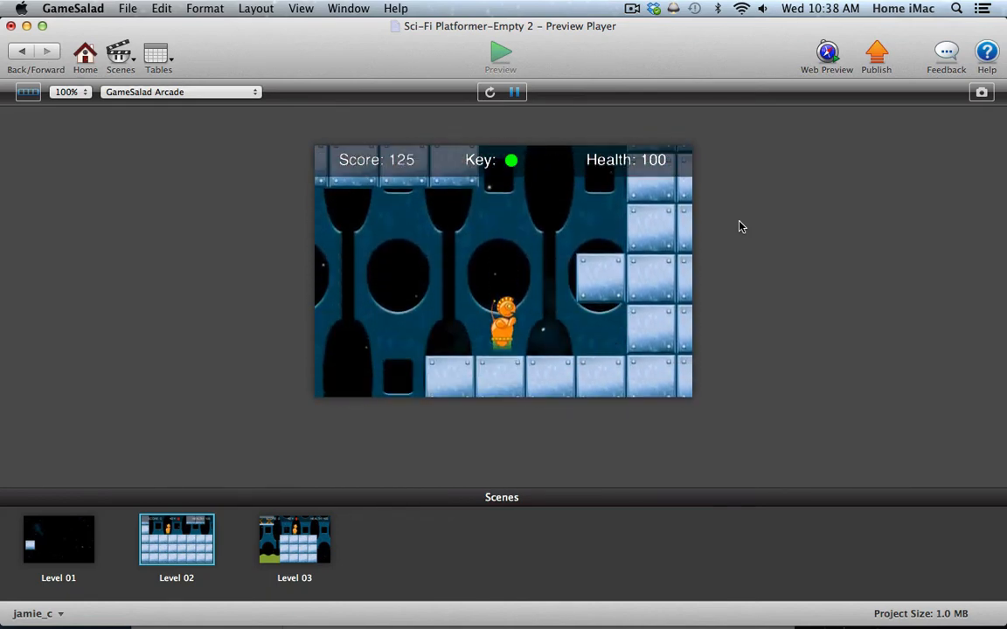
# - Play through the lower part of Level 02, climbing the ledges and jumping past the robot back to the starting ledge
pyautogui.press('Right')
pyautogui.press('Up')
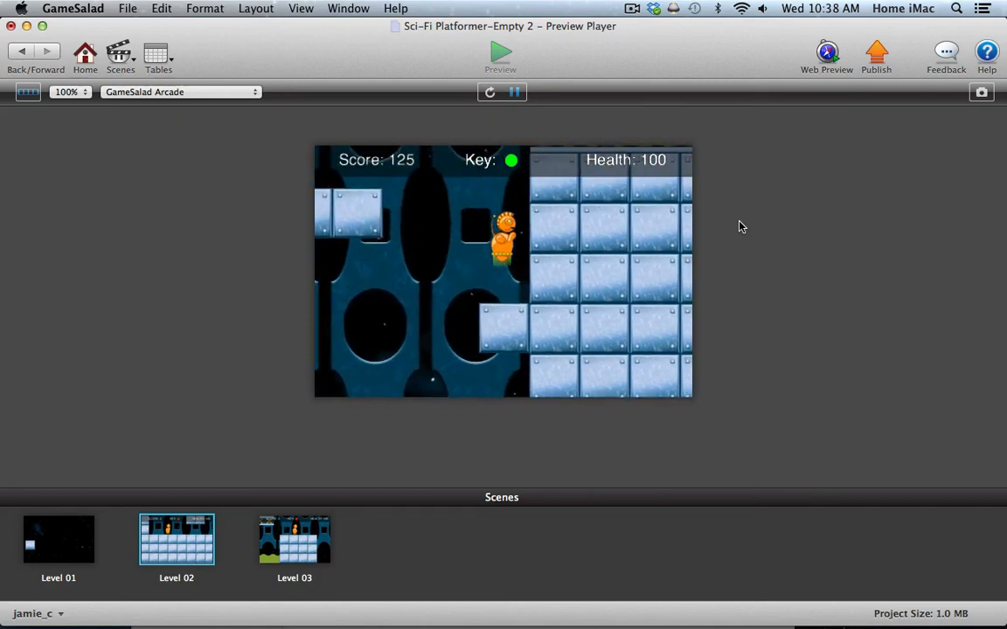
pyautogui.press('Left')
pyautogui.press('Up')
pyautogui.press('Right')
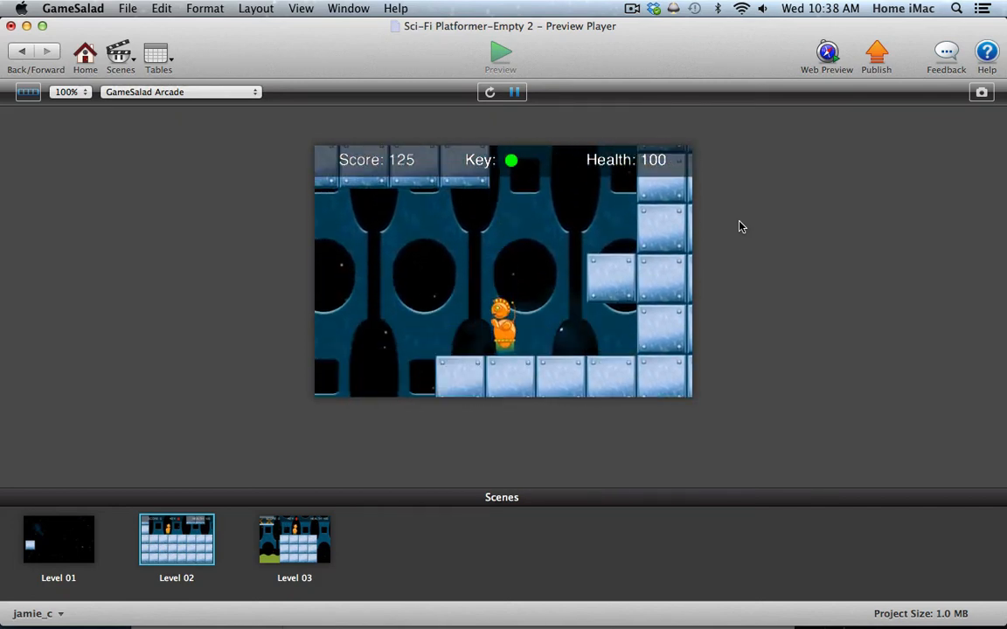
pyautogui.press('Up')
pyautogui.press('Right')
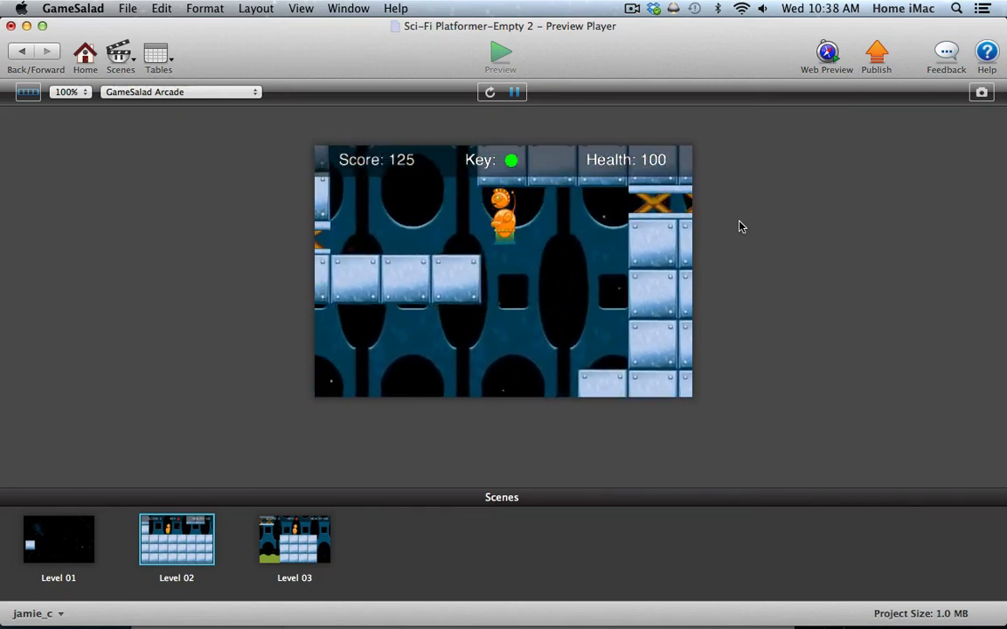
pyautogui.press('Right')
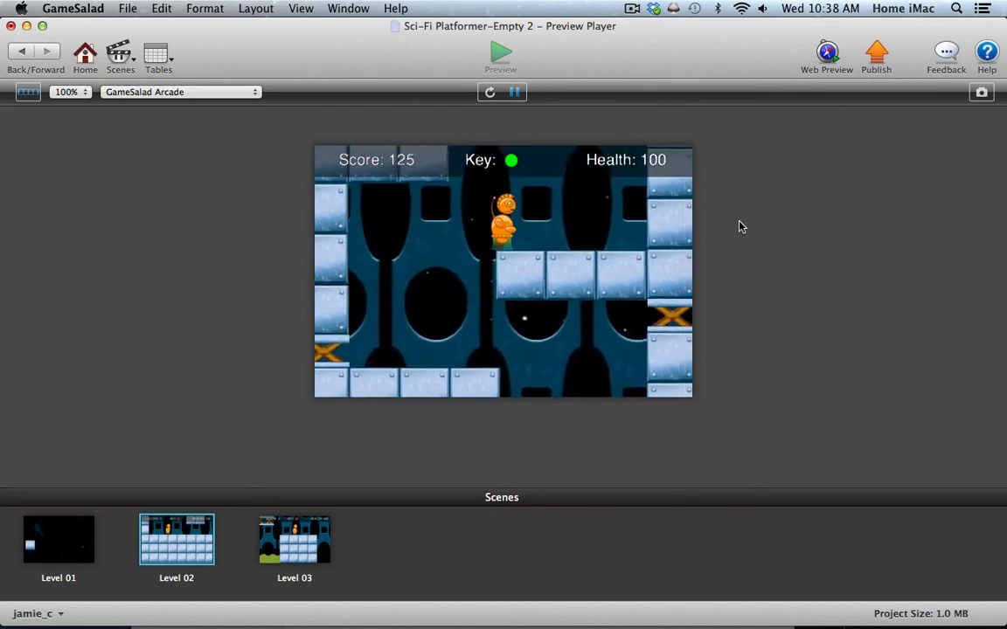
pyautogui.press('Up')
pyautogui.press('Left')
pyautogui.press('Up')
pyautogui.press('Right')
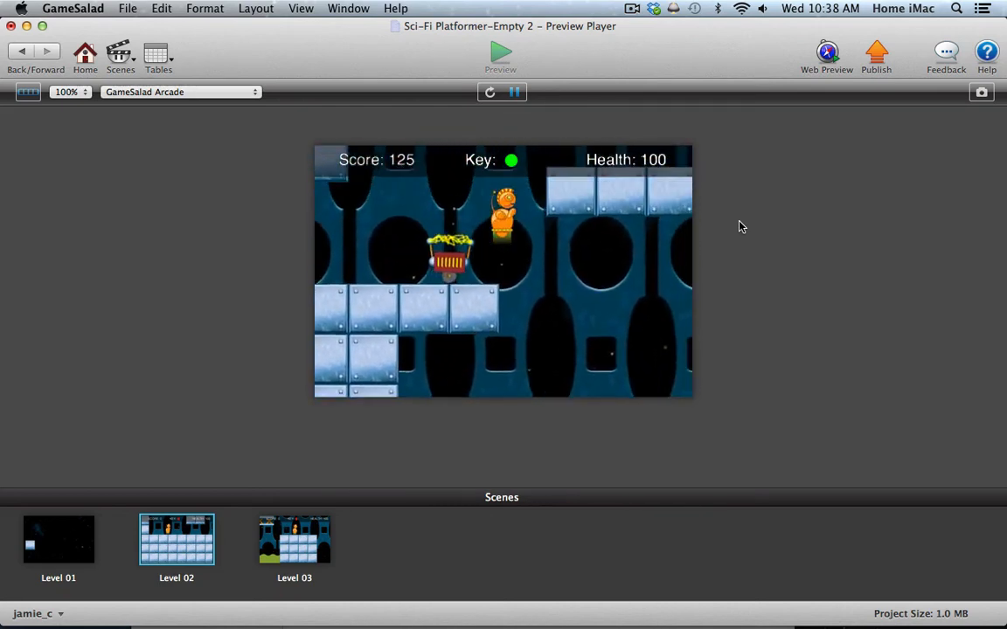
pyautogui.press('Left')
pyautogui.press('Up')
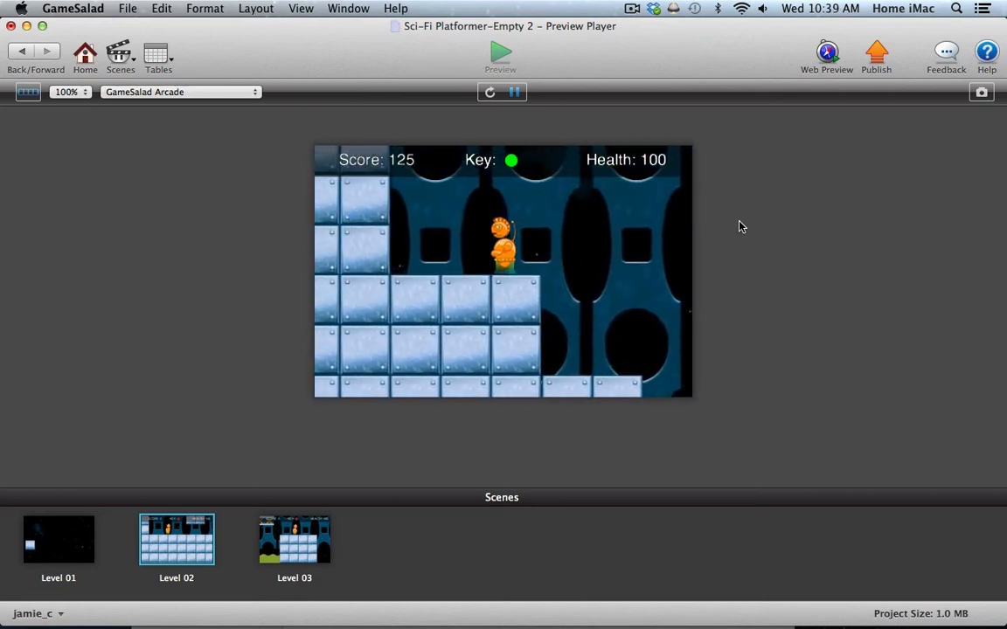
# - Test the moveable platform by jumping the player onto it, riding across the gap, and leaping to the far ledge
pyautogui.press('Up')
pyautogui.press('Right')
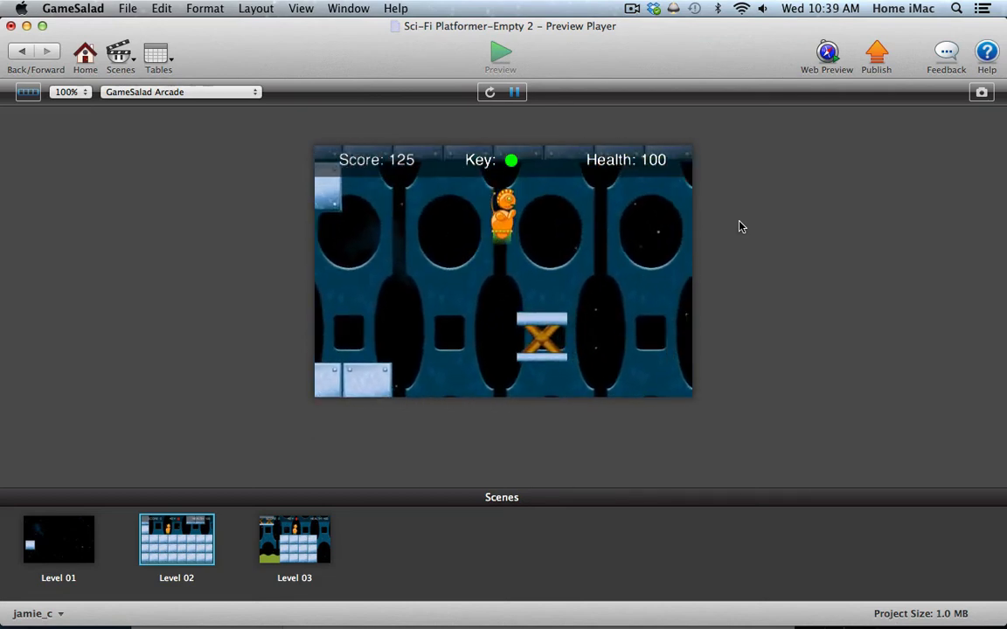
pyautogui.press('Right')
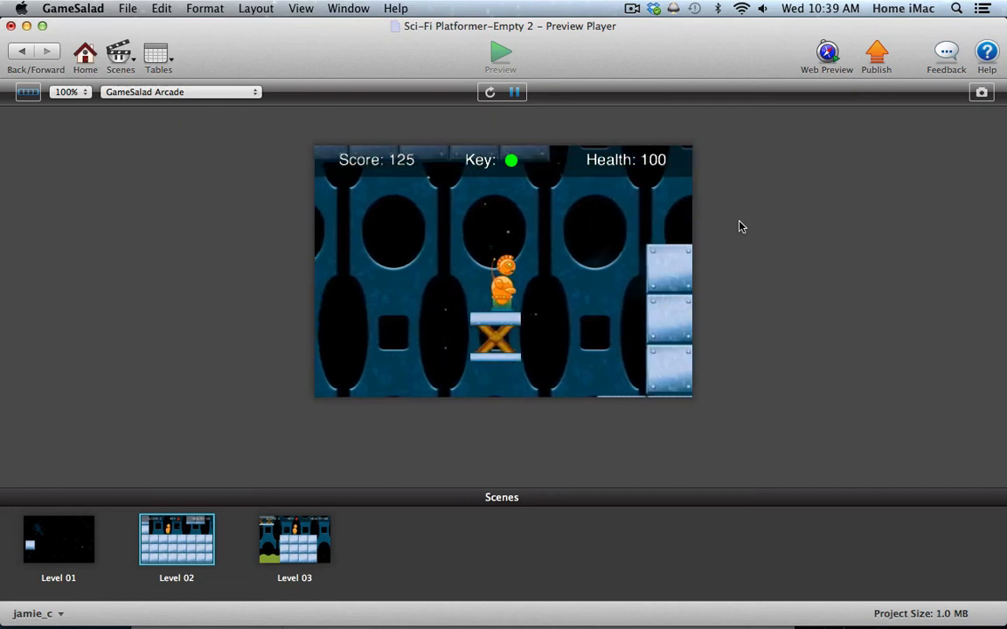
pyautogui.press('Up')
pyautogui.press('Right')
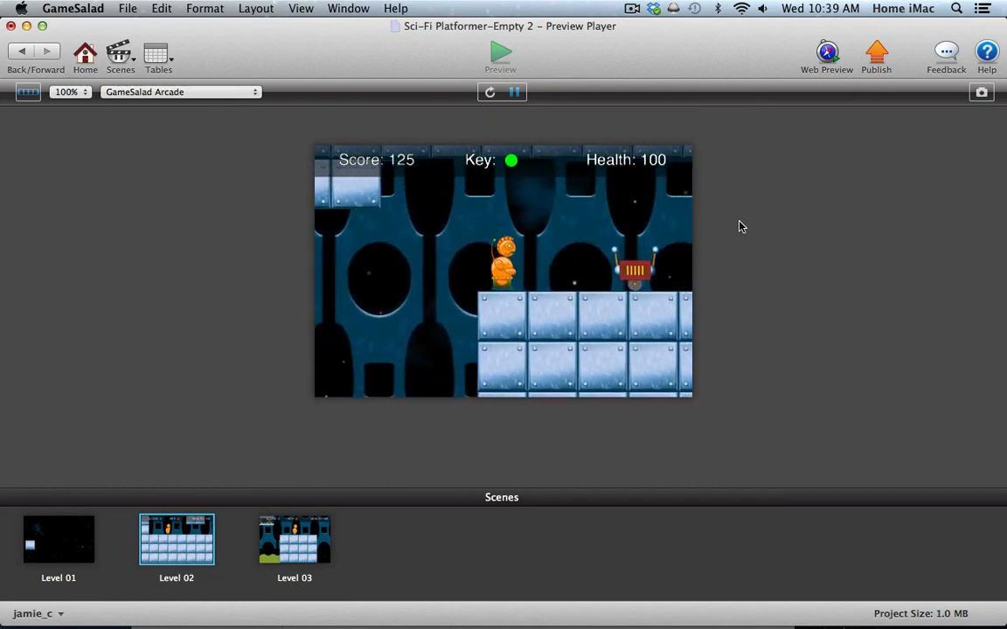
# - Run the player past the patrolling robot and through the laser gate toward the end of Level 02
pyautogui.press('Right')
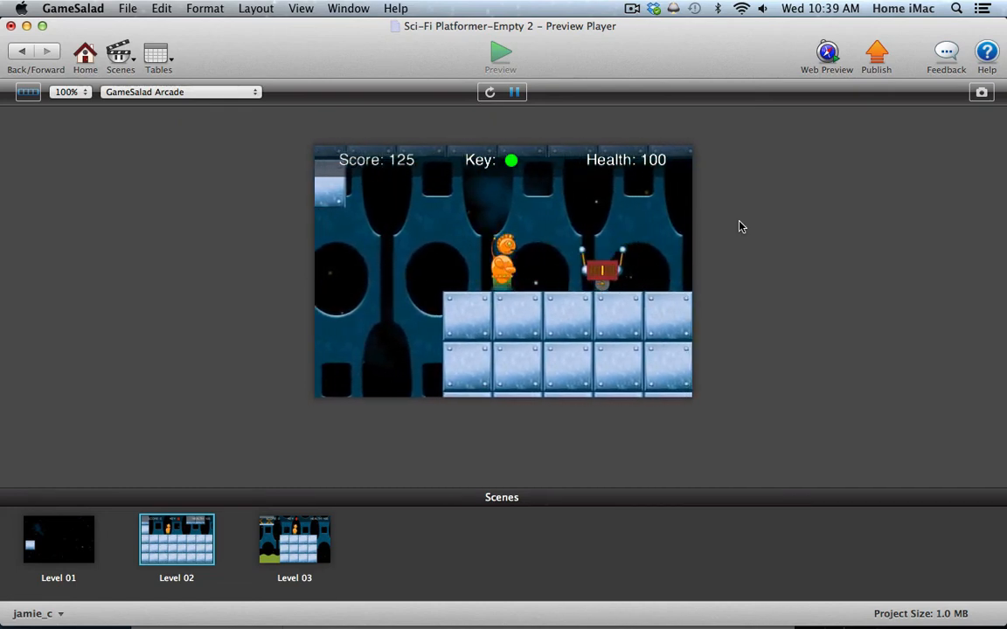
pyautogui.press('Right')
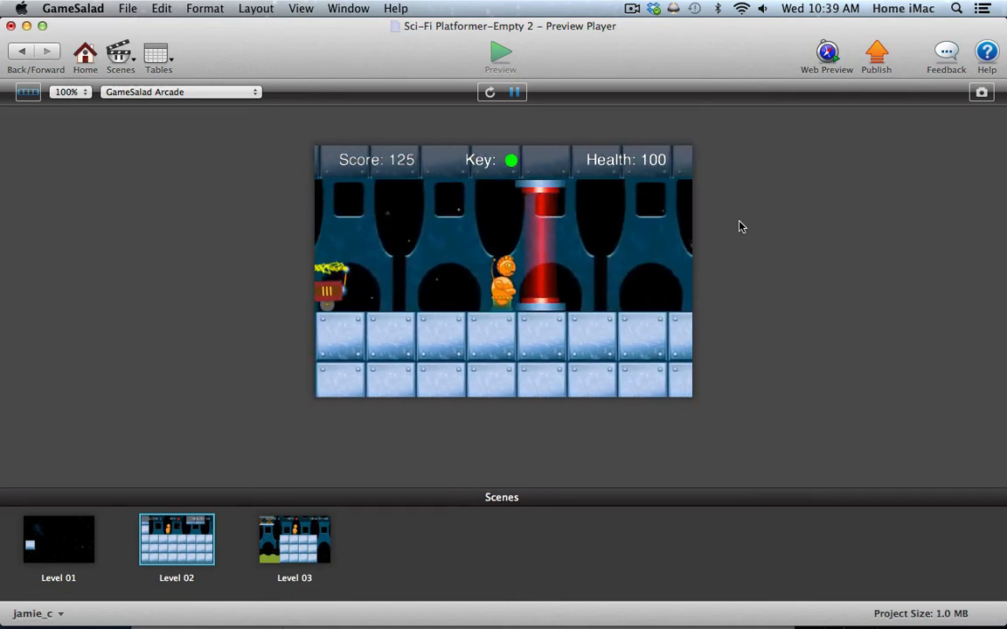
pyautogui.press('Right')
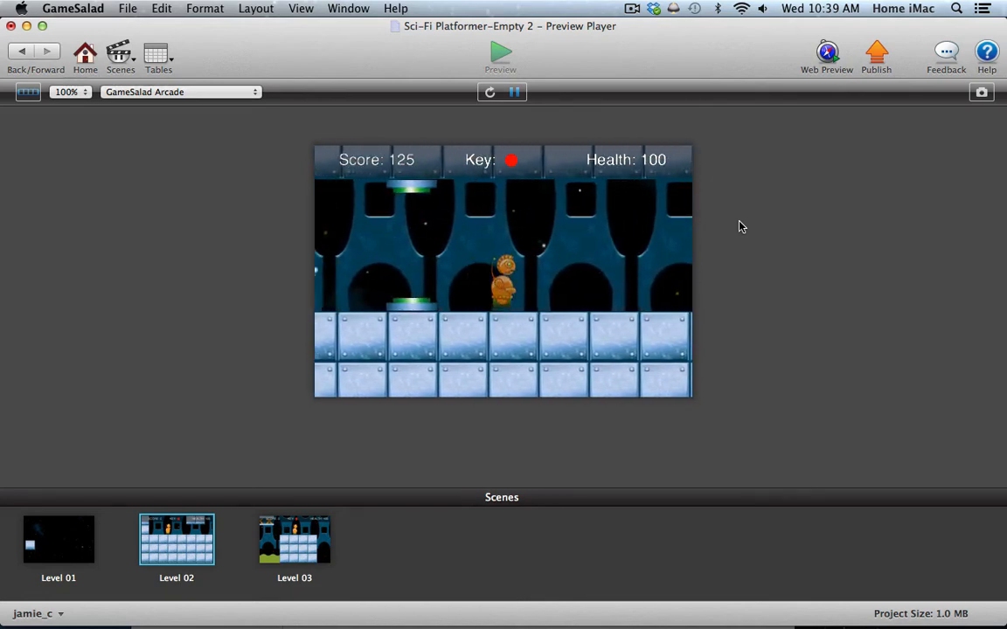
pyautogui.press('Right')
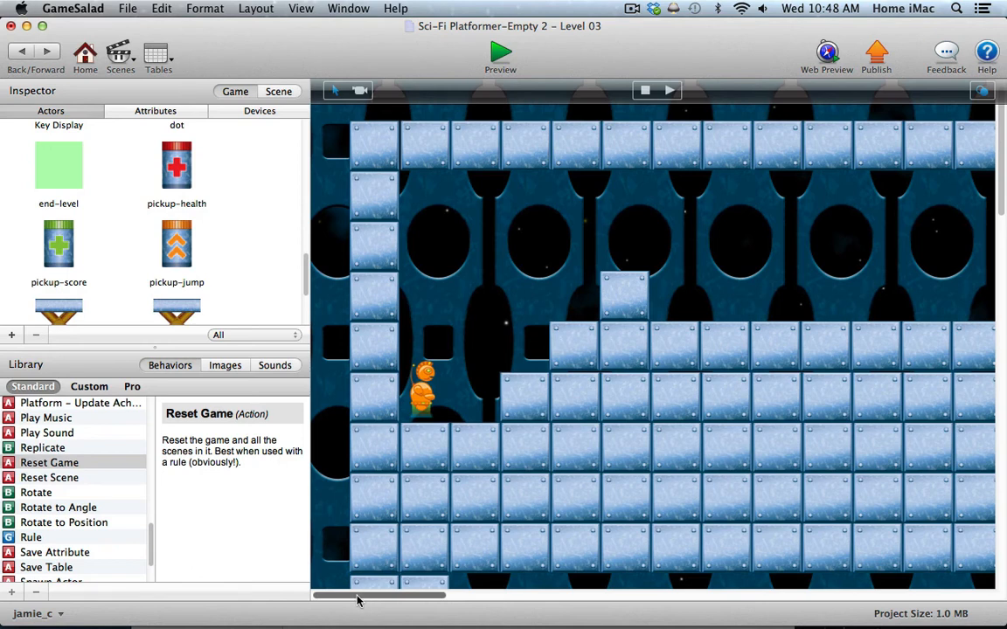
# - Look over Level 03's layout, from the player's start past the moveable platform and health pickup down to the green liquid pools
pyautogui.moveTo(358, 599)
pyautogui.mouseDown()
pyautogui.moveTo(390, 599)
pyautogui.moveTo(368, 600)
pyautogui.mouseUp()
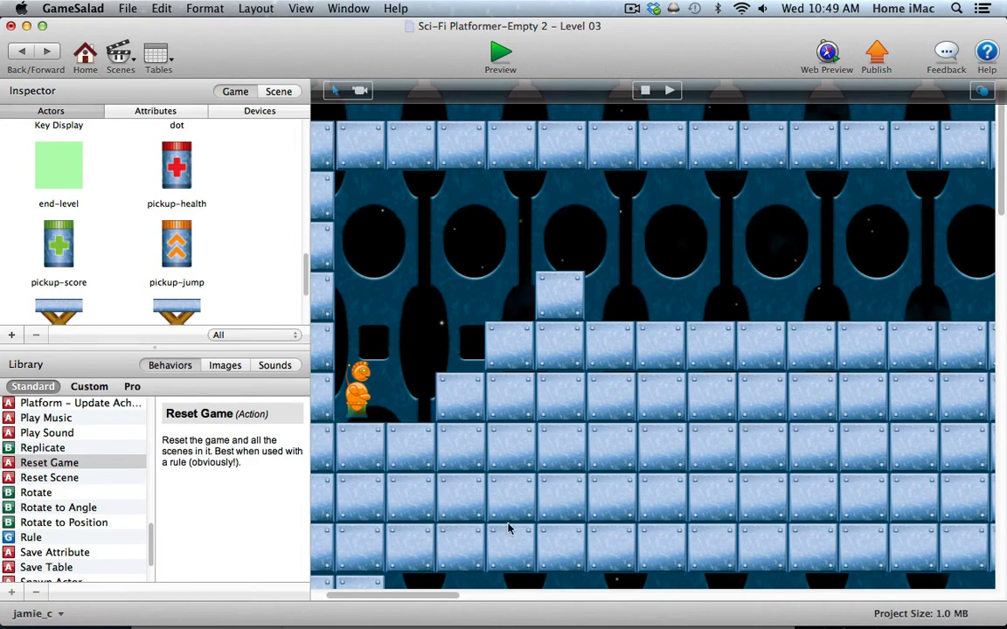
pyautogui.moveTo(447, 596); pyautogui.dragTo(573, 598)
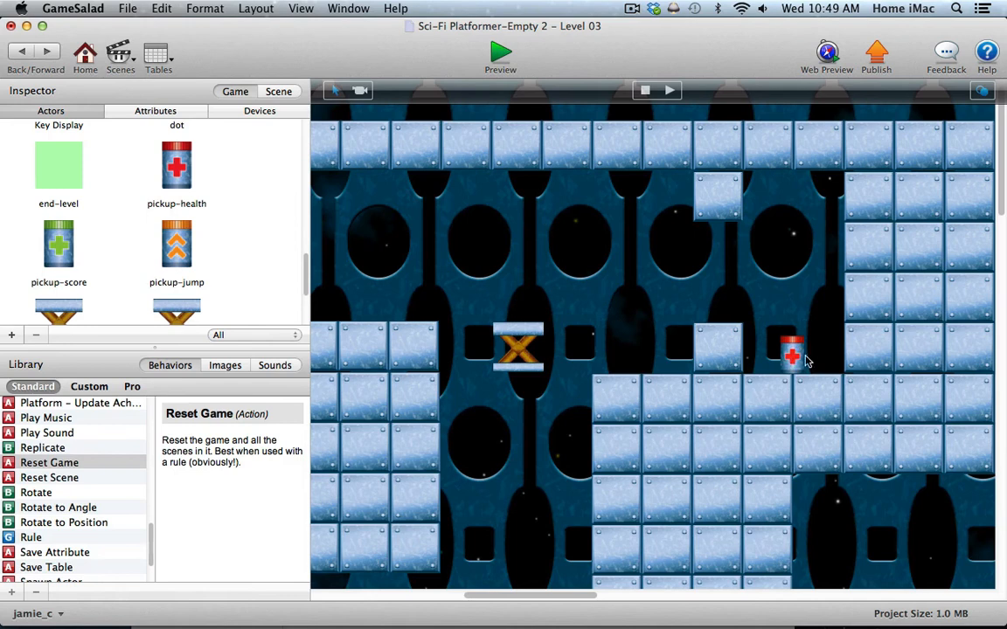
pyautogui.scroll(-3, 1000, 232)
pyautogui.moveTo(1000, 232); pyautogui.dragTo(1000, 236)
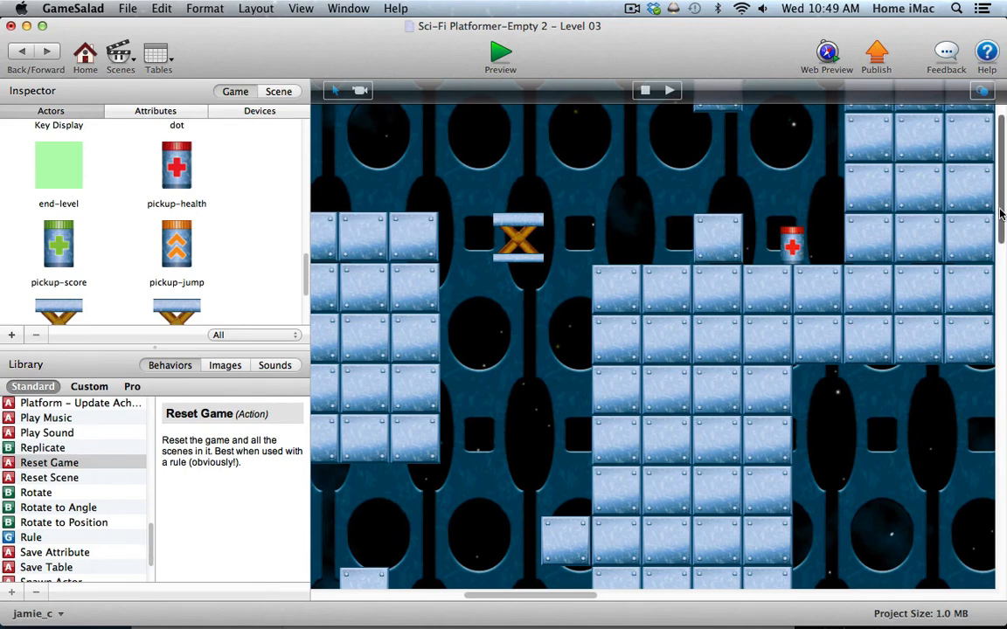
pyautogui.moveTo(1003, 214); pyautogui.dragTo(1001, 253)
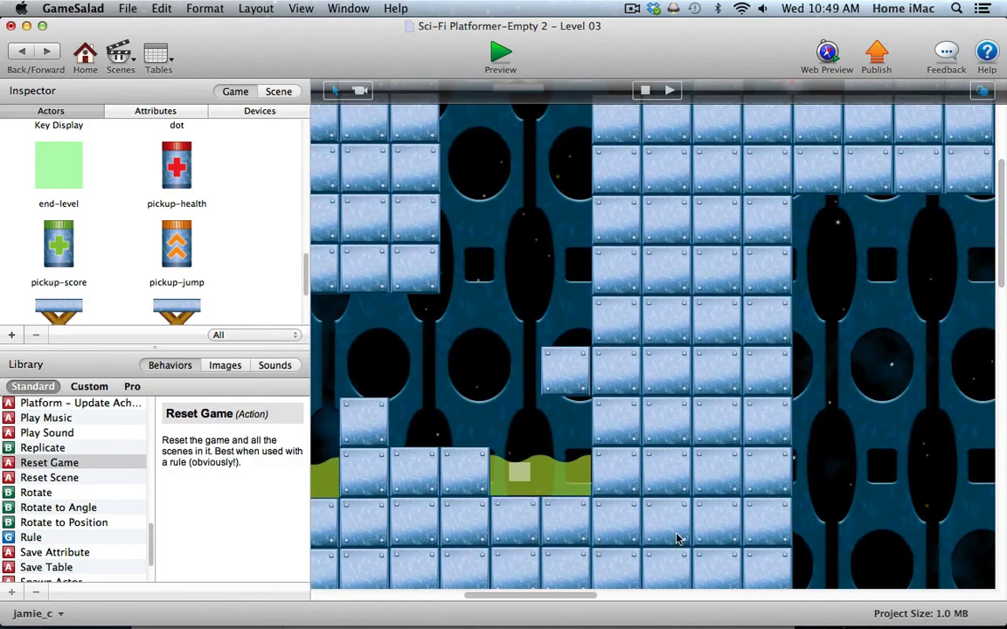
pyautogui.hscroll(-5, 690, 516)
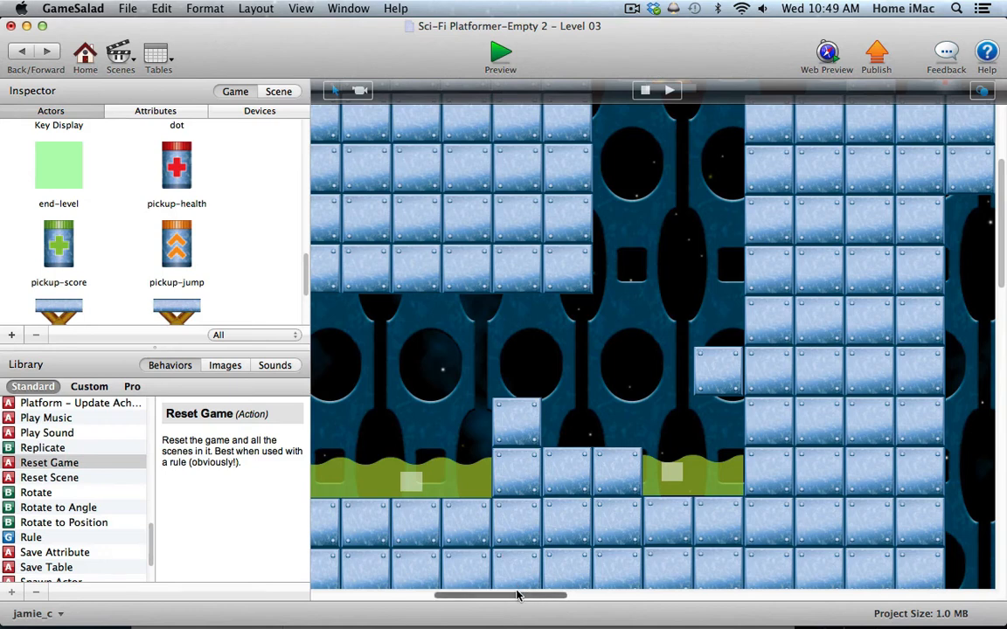
pyautogui.hscroll(-5, 522, 594)
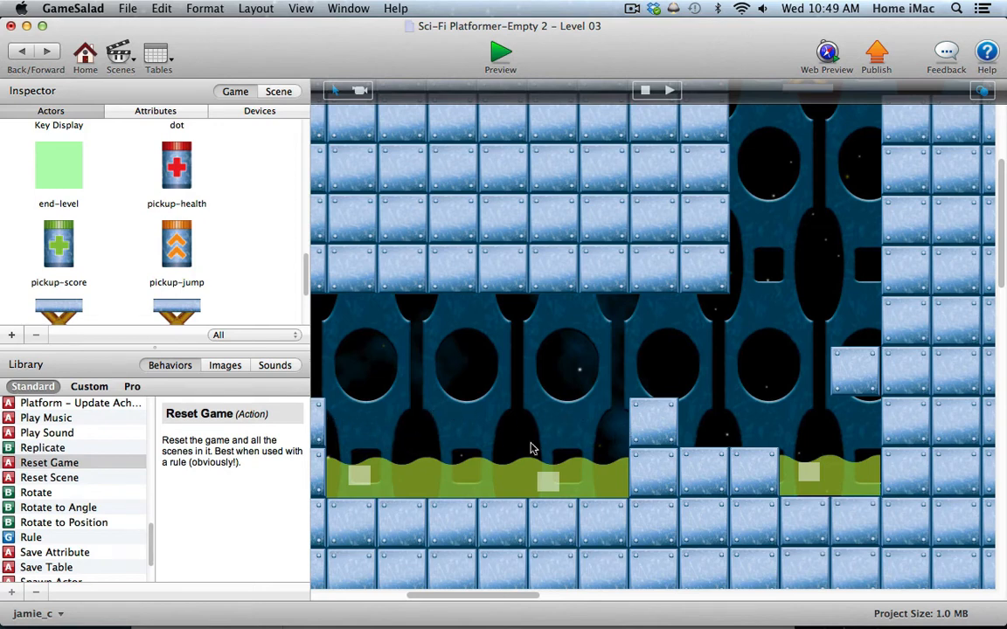
# - Look over Level 03 from the green liquid pools down the shaft with the score pickups to the droid corridor
pyautogui.moveTo(522, 593); pyautogui.dragTo(507, 595)
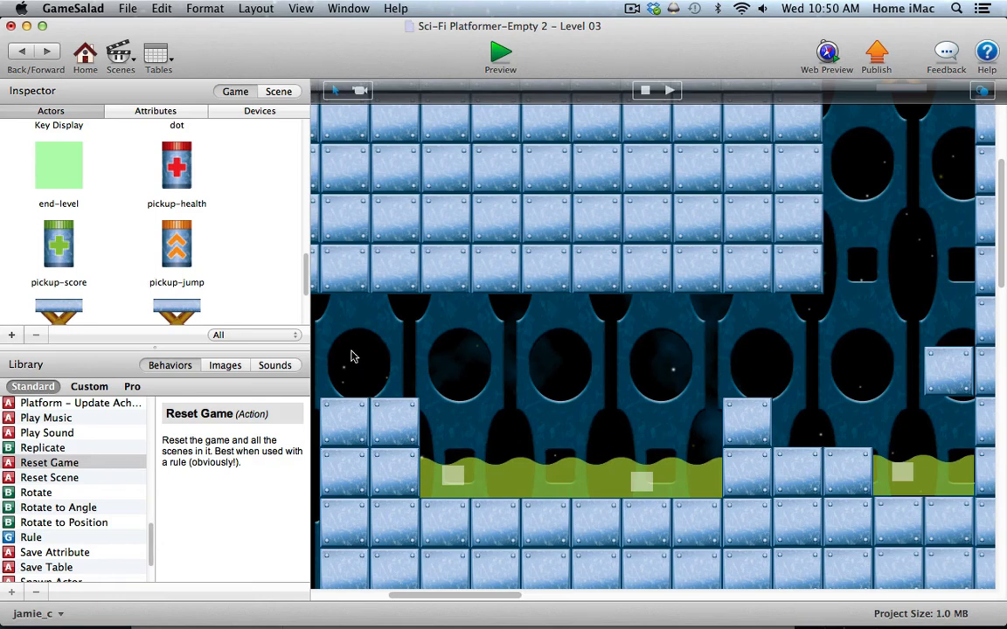
pyautogui.scroll(-3, 305, 308)
pyautogui.scroll(-1, 305, 307)
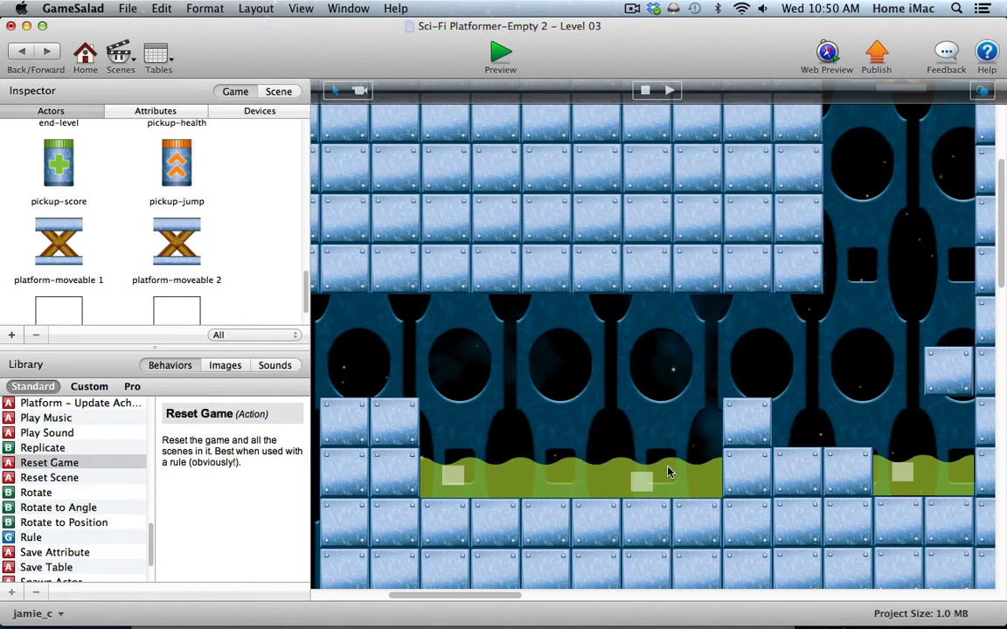
pyautogui.moveTo(487, 597); pyautogui.dragTo(426, 596)
pyautogui.scroll(-10, 997, 276)
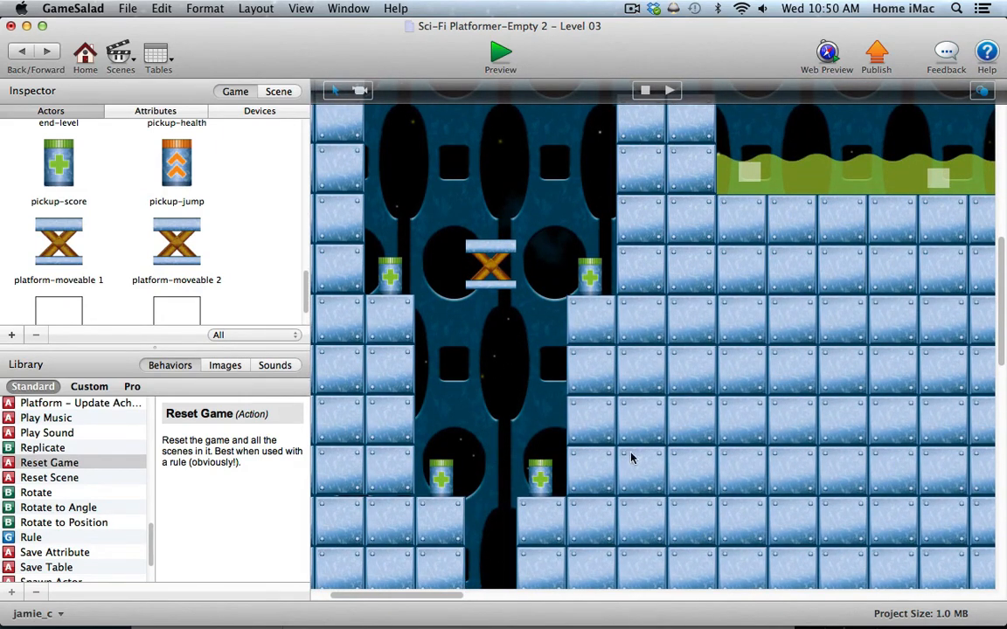
pyautogui.moveTo(1000, 292); pyautogui.dragTo(991, 380)
pyautogui.moveTo(449, 597); pyautogui.dragTo(485, 596)
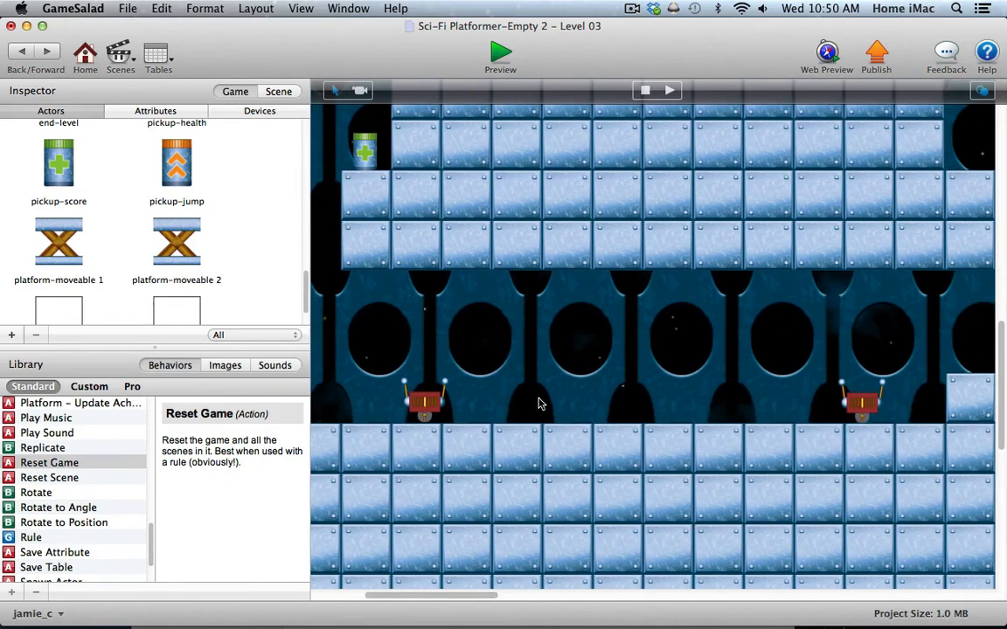
# - Check the myMin, myMax and mySpeed attributes of the first mean-droid in the corridor, and return to Level 03
pyautogui.doubleClick(432, 404)
pyautogui.scroll(-5, 296, 296)
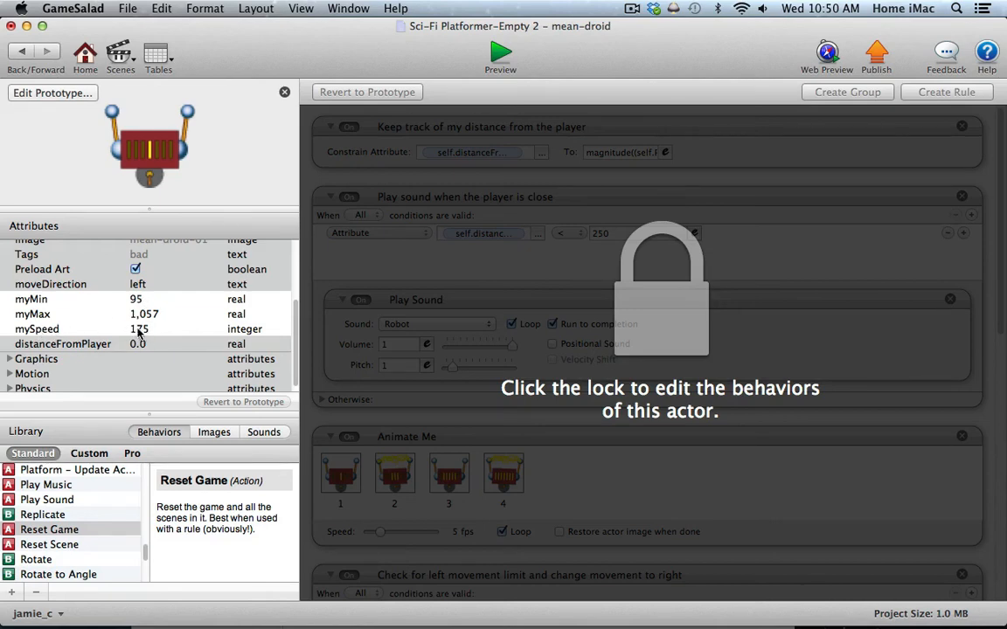
pyautogui.click(22, 51)
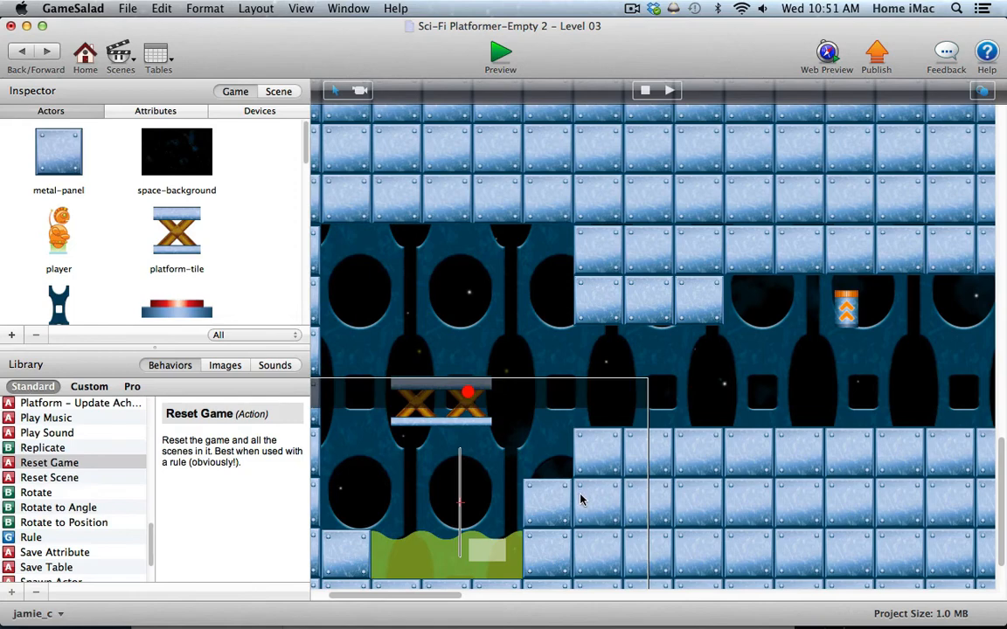
# - Check the movement limits and speed of the second mean-droid in the corridor, and return to the level
pyautogui.scroll(5, 874, 264)
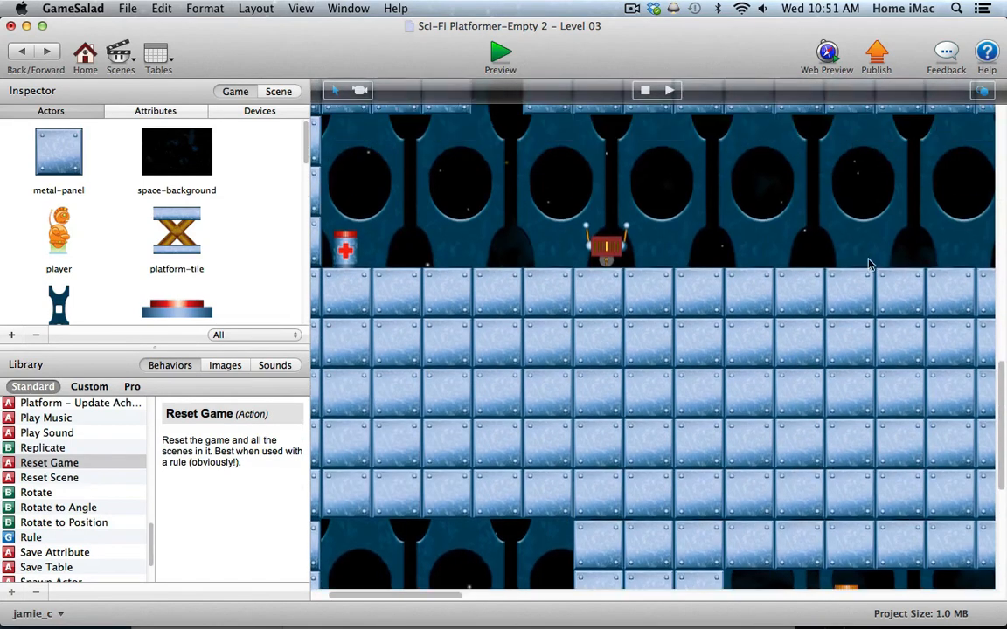
pyautogui.moveTo(453, 595); pyautogui.dragTo(505, 595)
pyautogui.doubleClick(784, 249)
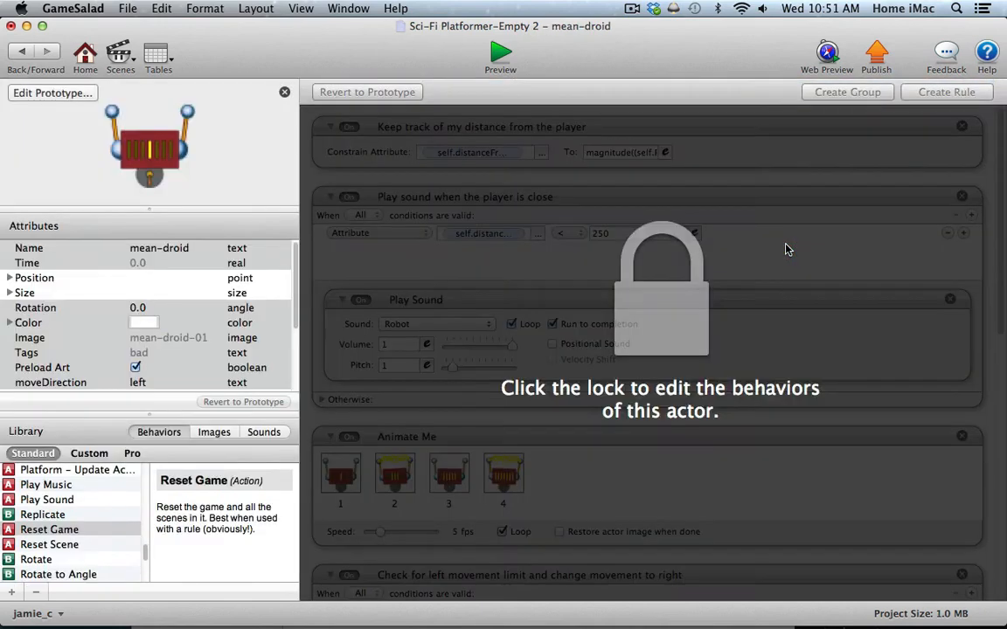
pyautogui.scroll(-3, 263, 309)
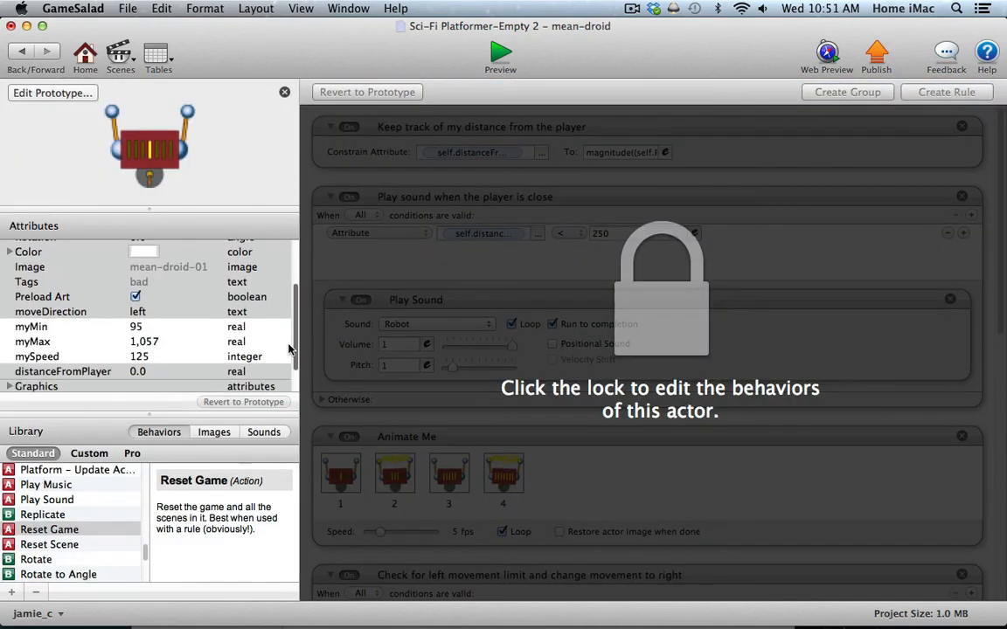
pyautogui.click(23, 49)
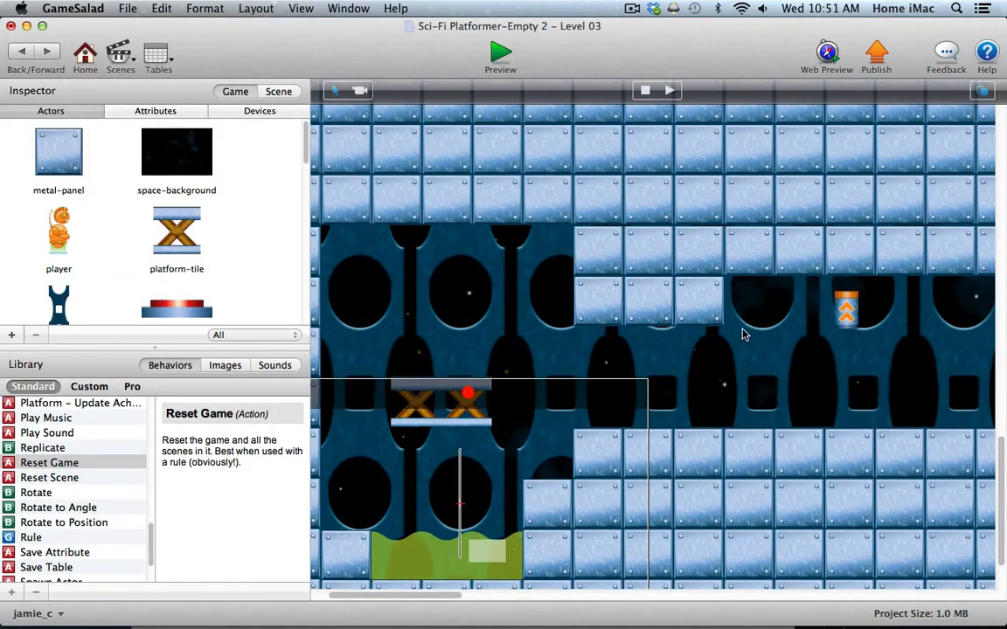
# - Look over the route from the droid corridor down the shaft and along the lowest passage to the jump pickup and platforms above the liquid
pyautogui.scroll(10, 743, 333)
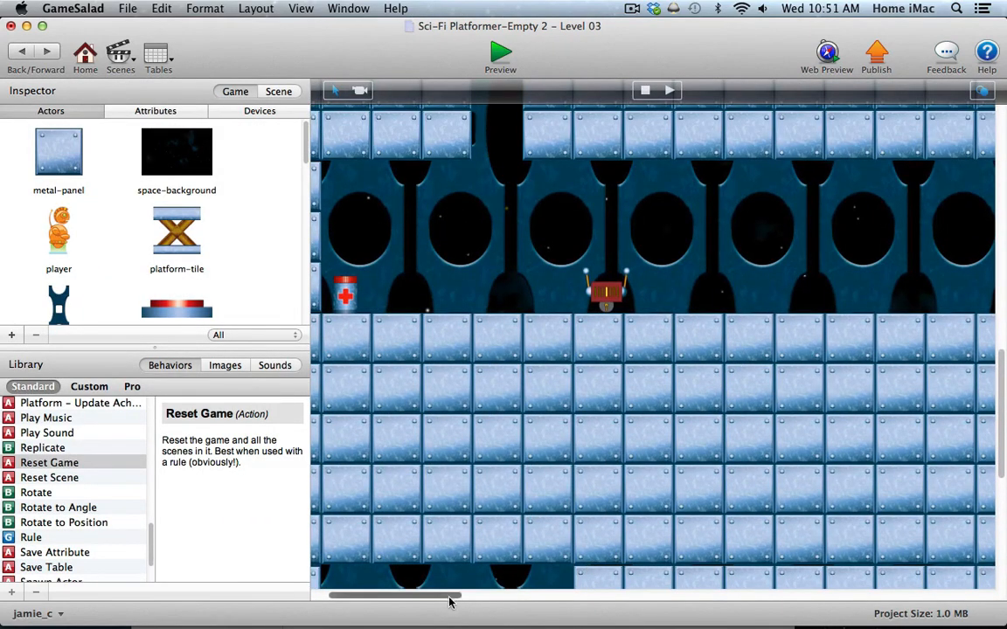
pyautogui.moveTo(450, 601); pyautogui.dragTo(487, 596)
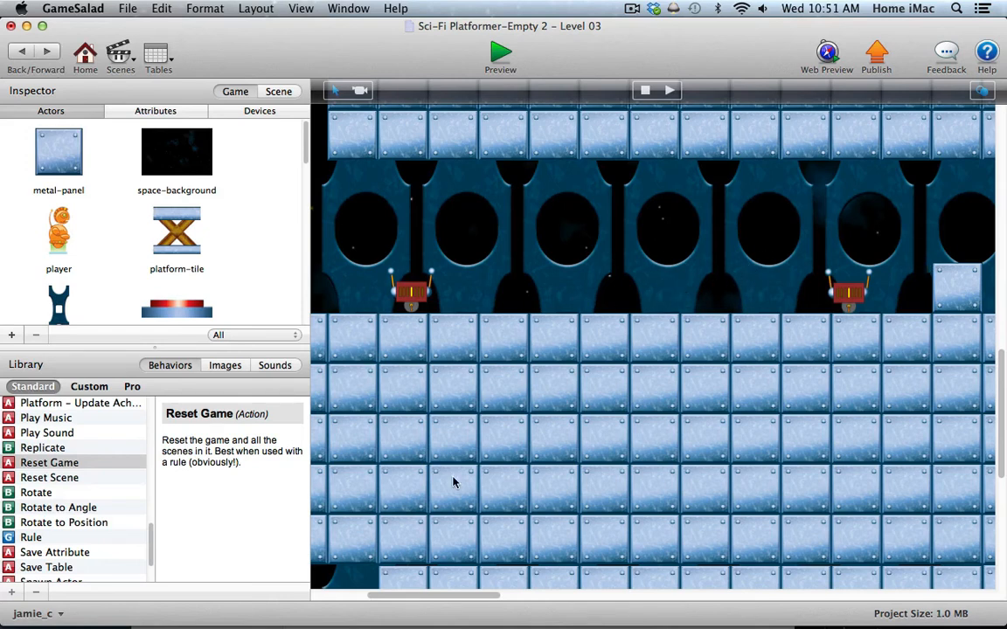
pyautogui.moveTo(460, 595); pyautogui.dragTo(568, 595)
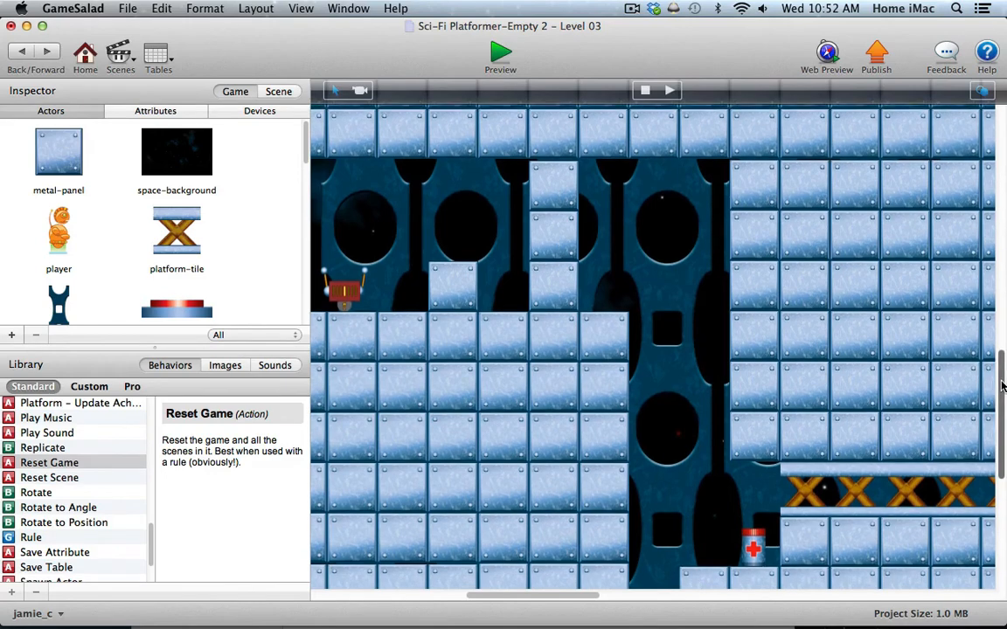
pyautogui.moveTo(995, 355); pyautogui.dragTo(991, 411)
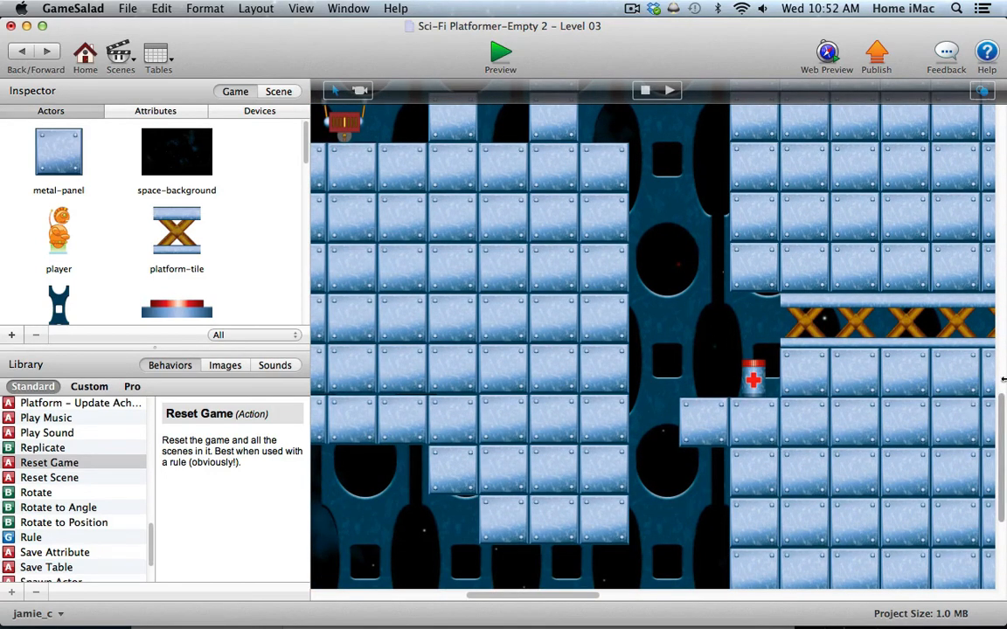
pyautogui.moveTo(1000, 405); pyautogui.dragTo(1001, 457)
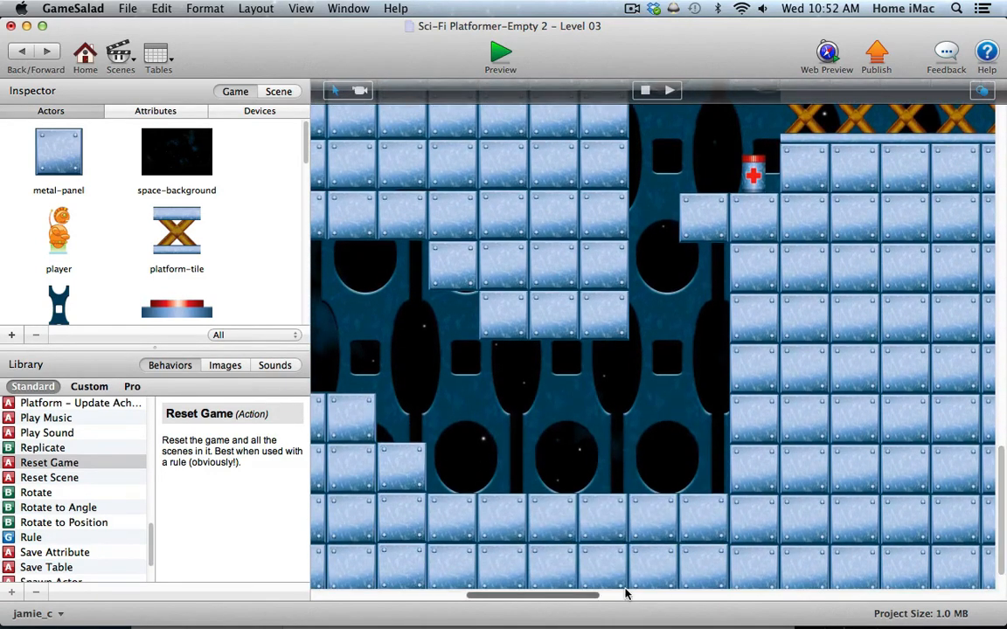
pyautogui.moveTo(589, 595); pyautogui.dragTo(482, 596)
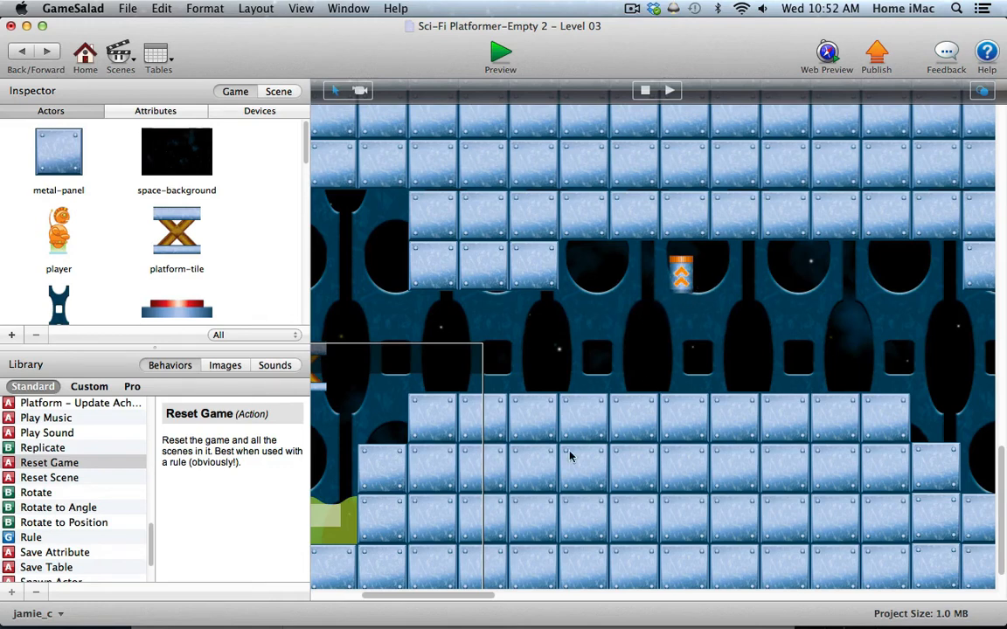
pyautogui.moveTo(477, 595); pyautogui.dragTo(310, 595)
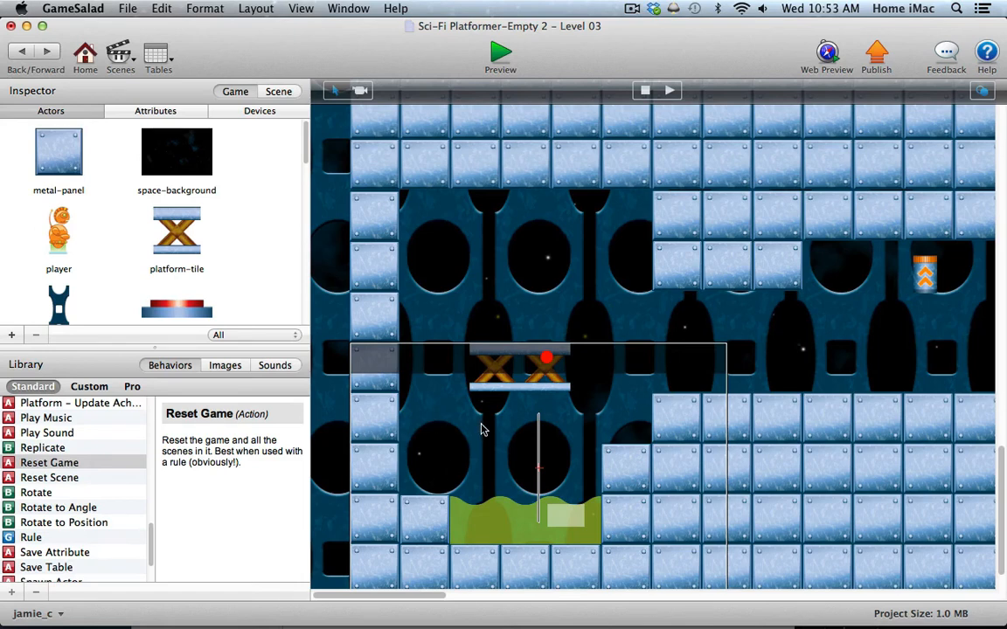
# - Examine the large open chamber, following the block columns across the green liquid and past the health pickup to solid ground
pyautogui.moveTo(407, 595); pyautogui.dragTo(731, 607)
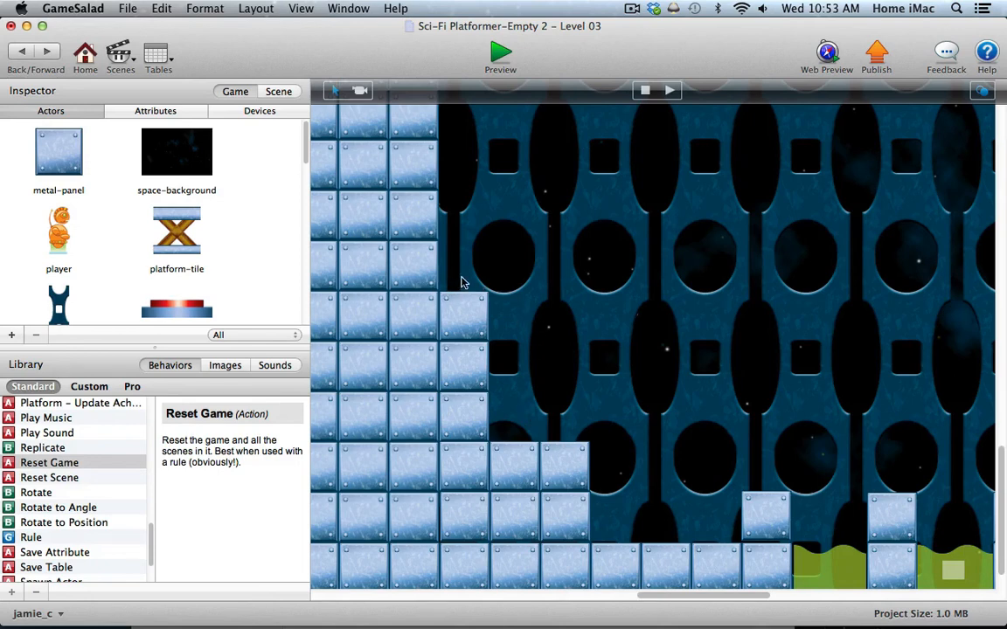
pyautogui.scroll(3, 461, 283)
pyautogui.scroll(1, 461, 280)
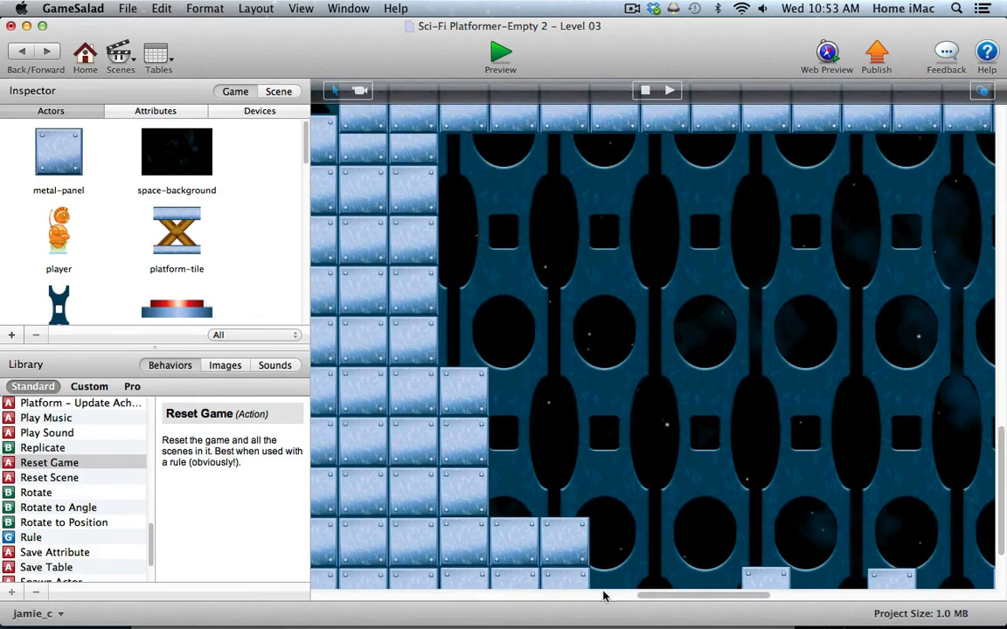
pyautogui.moveTo(665, 597); pyautogui.dragTo(684, 593)
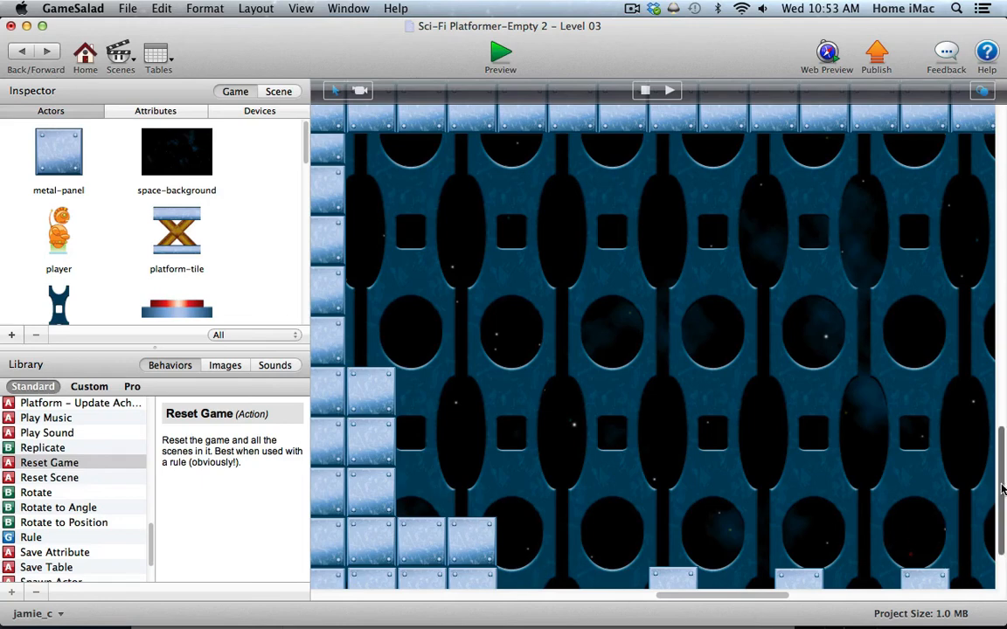
pyautogui.scroll(-10, 983, 506)
pyautogui.hscroll(3, 982, 506)
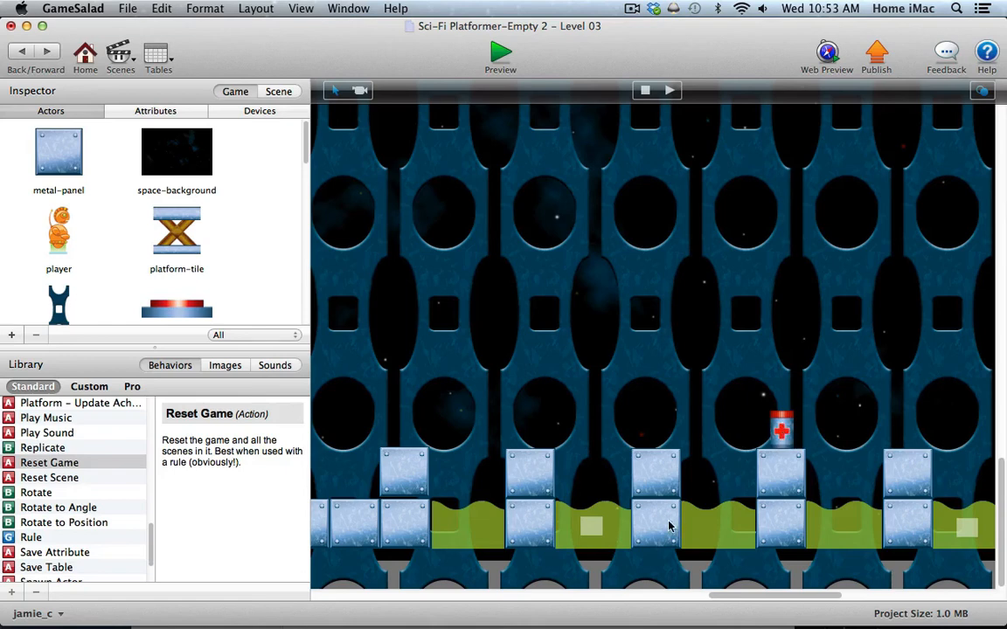
pyautogui.moveTo(747, 595); pyautogui.dragTo(850, 594)
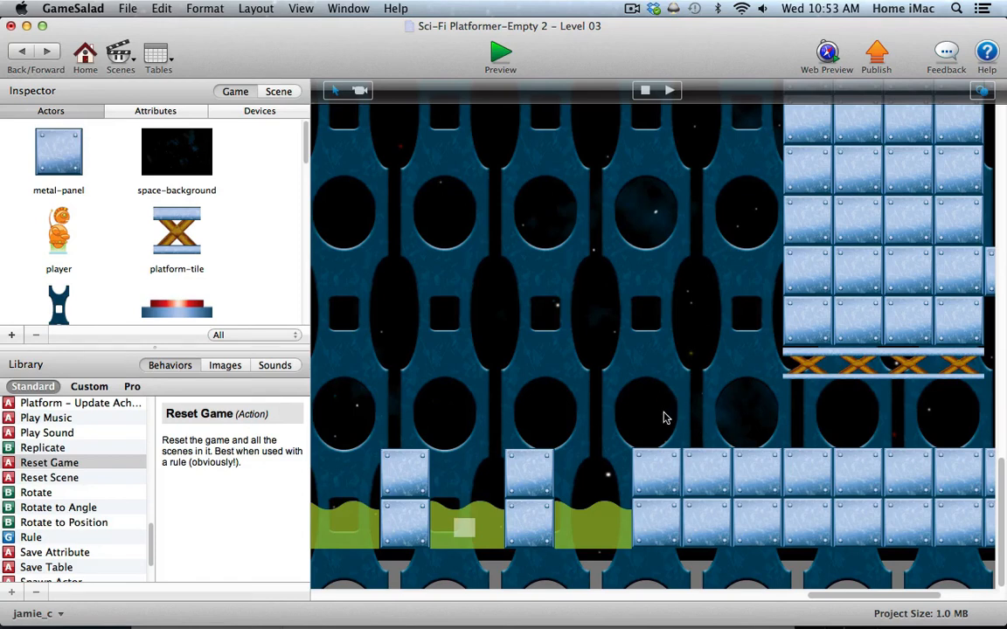
pyautogui.moveTo(821, 596); pyautogui.dragTo(695, 596)
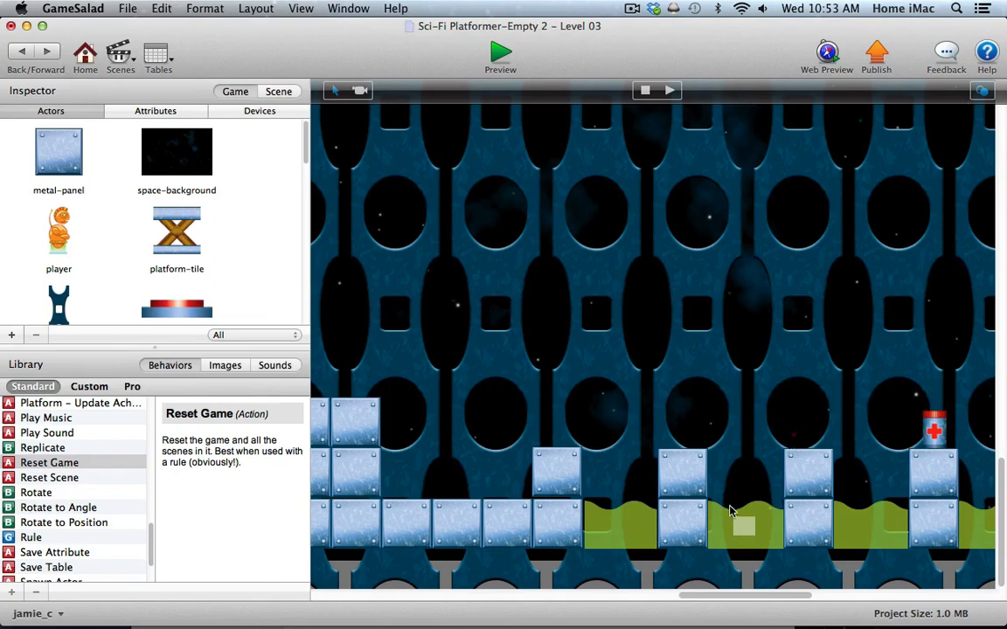
pyautogui.hscroll(8, 657, 439)
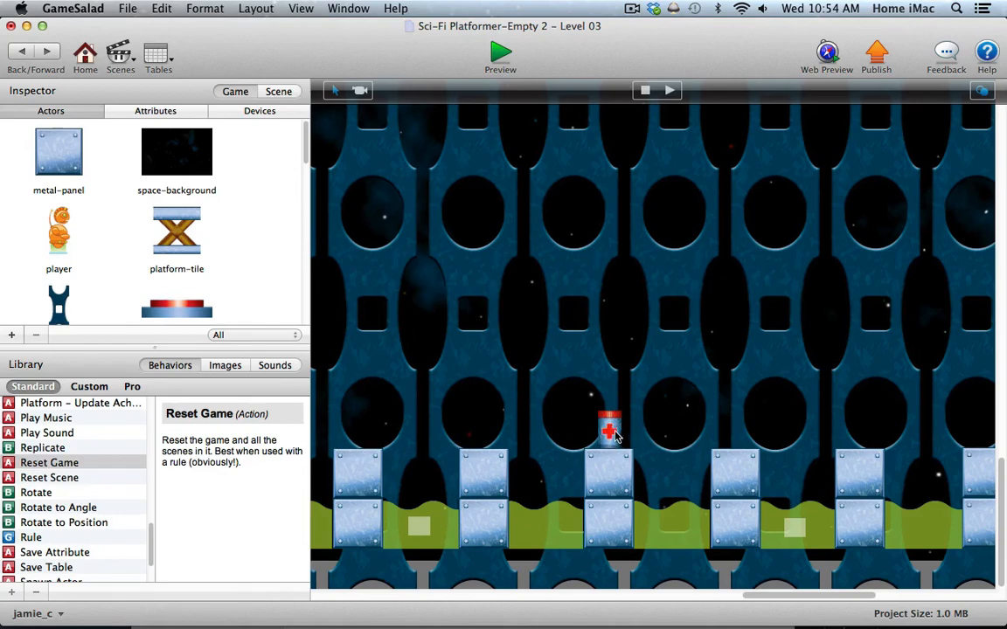
pyautogui.moveTo(798, 600); pyautogui.dragTo(867, 596)
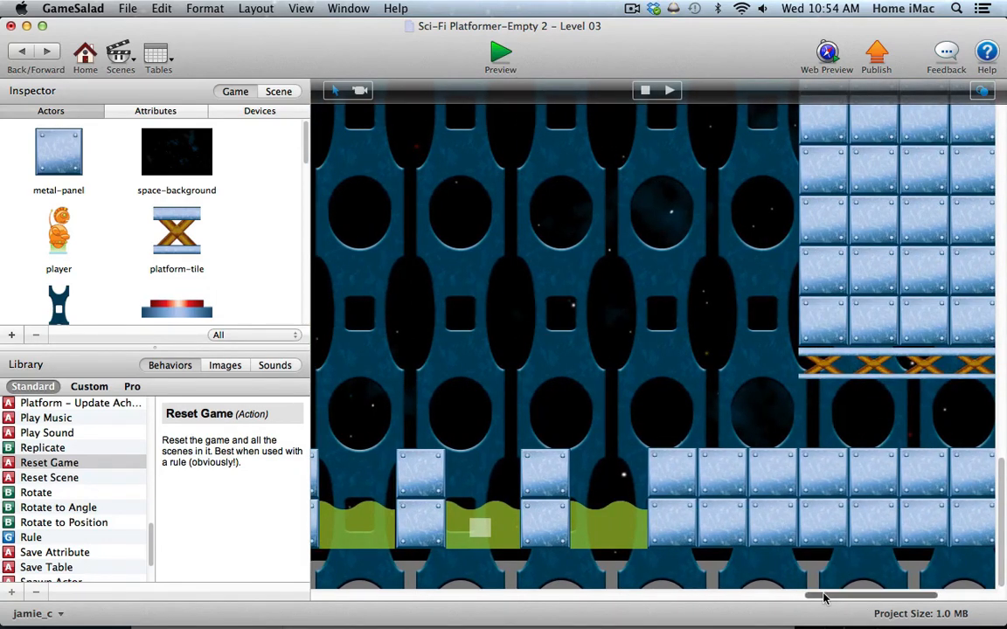
# - Examine the final climb past the purple orb up to the droid, the laser gate and the green end-level area
pyautogui.moveTo(825, 595); pyautogui.dragTo(893, 594)
pyautogui.scroll(5, 793, 342)
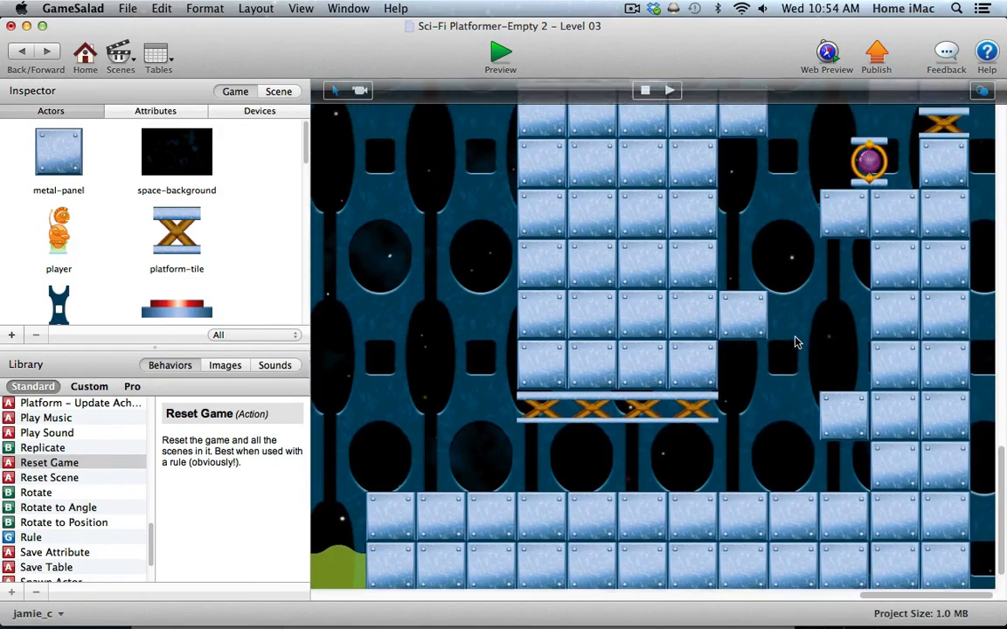
pyautogui.scroll(1, 796, 345)
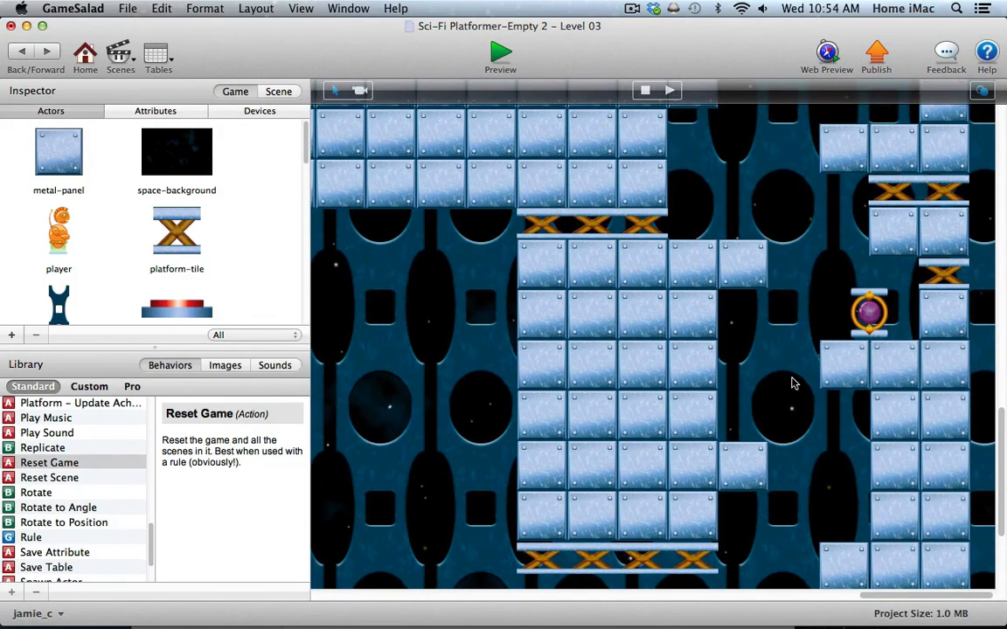
pyautogui.scroll(5, 847, 293)
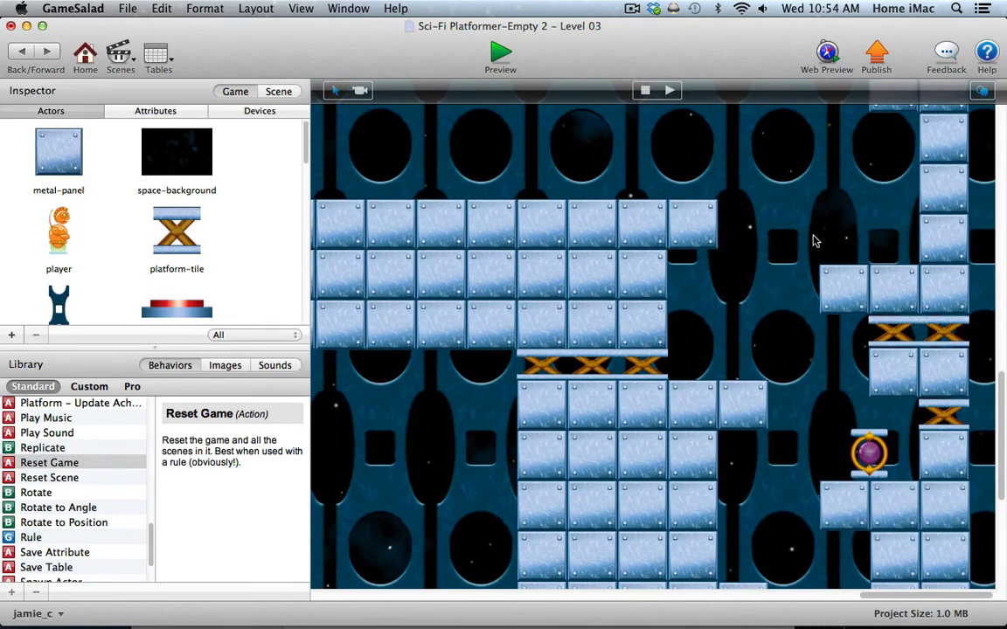
pyautogui.scroll(3, 673, 210)
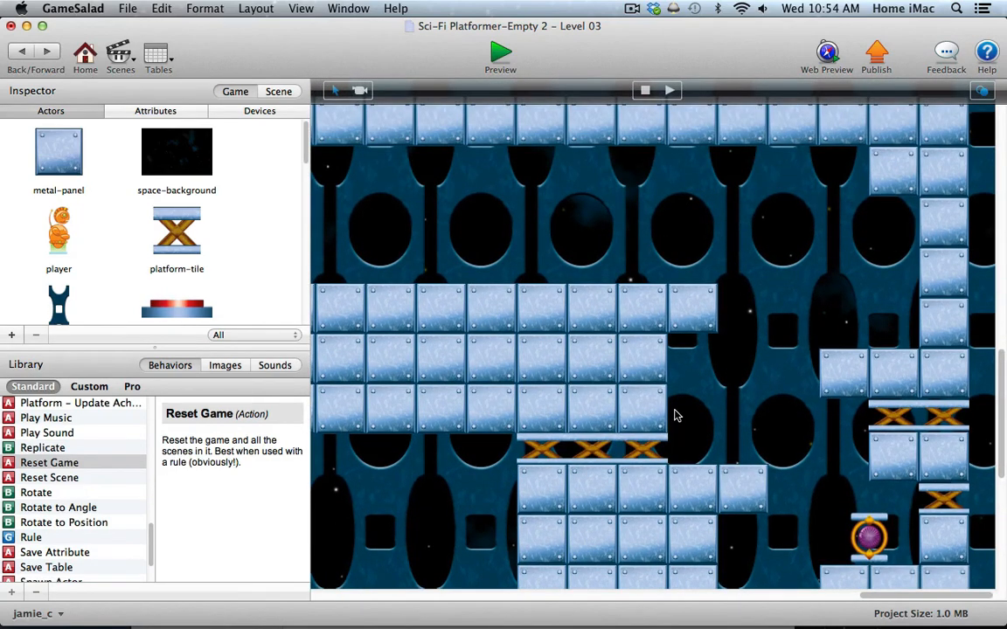
pyautogui.hscroll(-10, 795, 538)
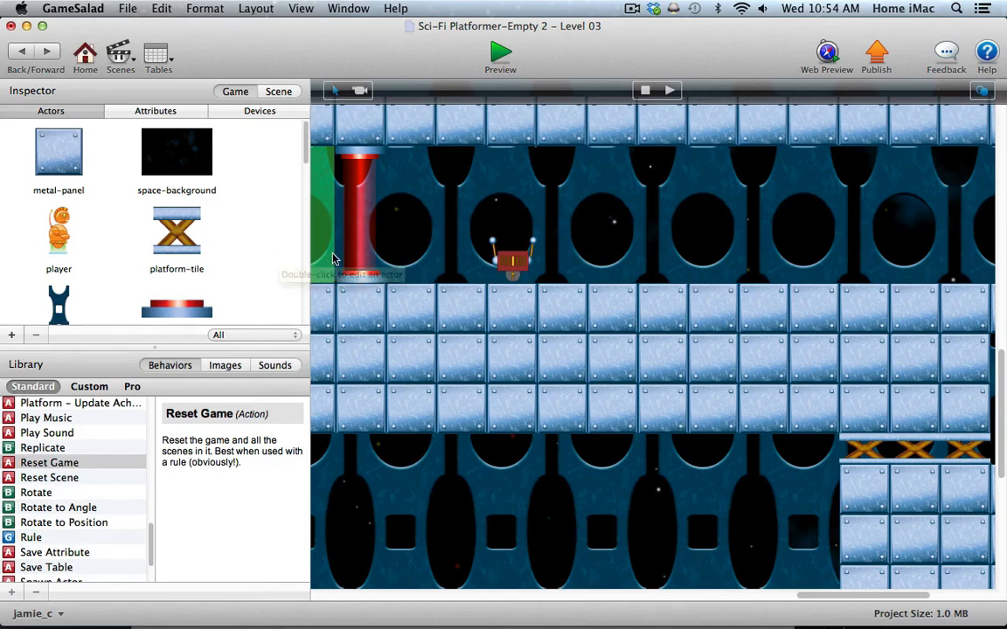
# - Place a platform-moveable 1 actor above the wide green liquid pool, flush against the two-block metal ledge
pyautogui.moveTo(806, 594); pyautogui.dragTo(387, 584)
pyautogui.scroll(8, 588, 273)
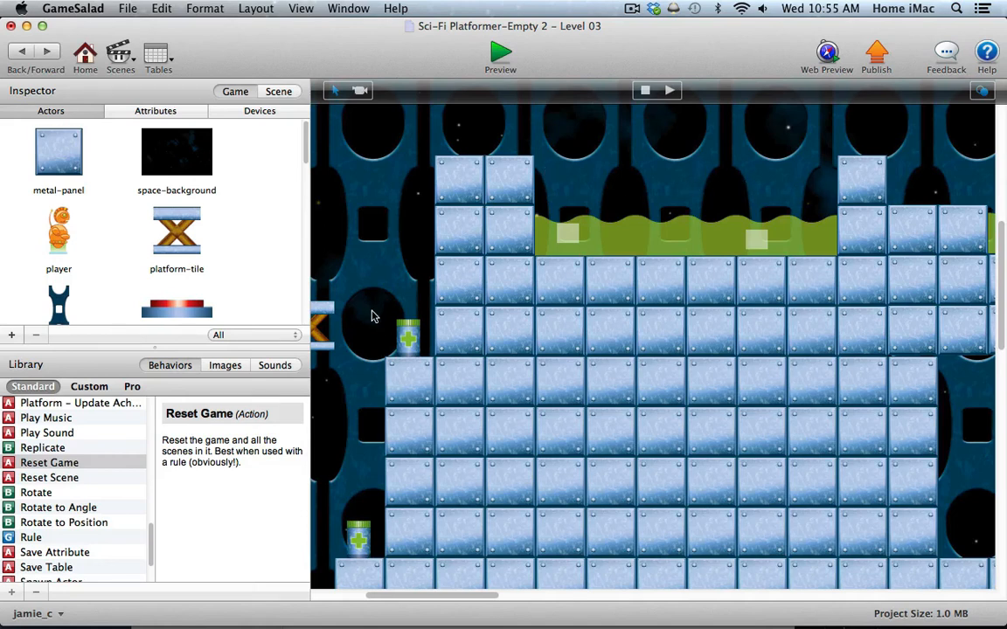
pyautogui.moveTo(306, 154); pyautogui.dragTo(306, 307)
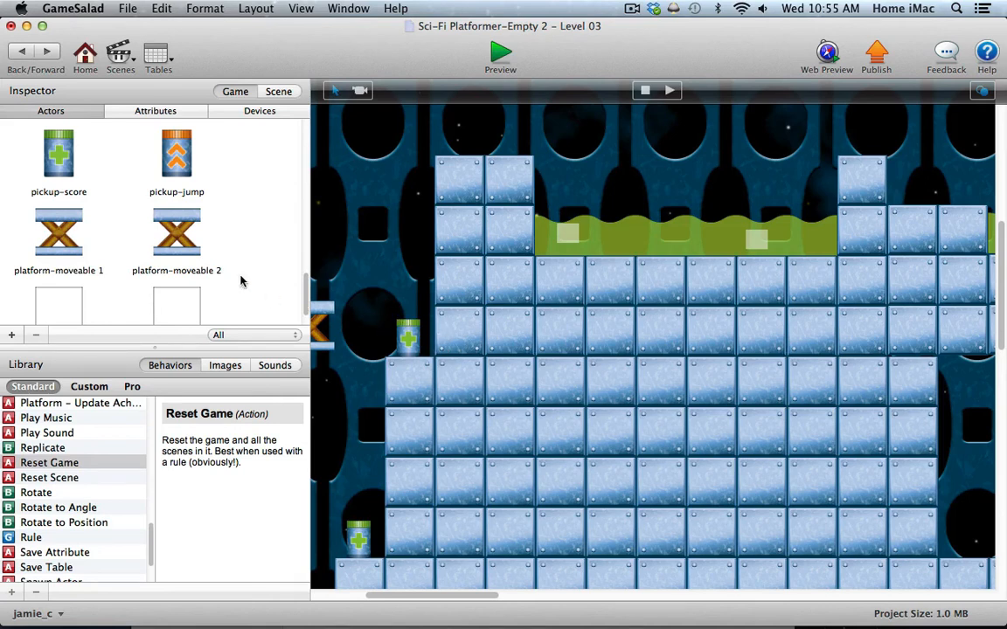
pyautogui.click(60, 234)
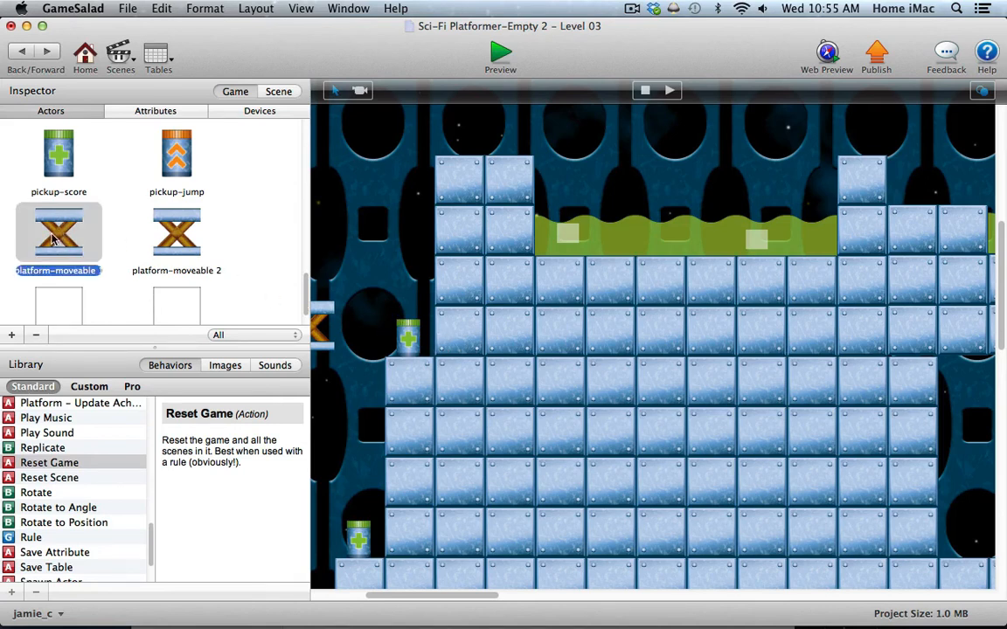
pyautogui.moveTo(58, 239); pyautogui.dragTo(554, 189)
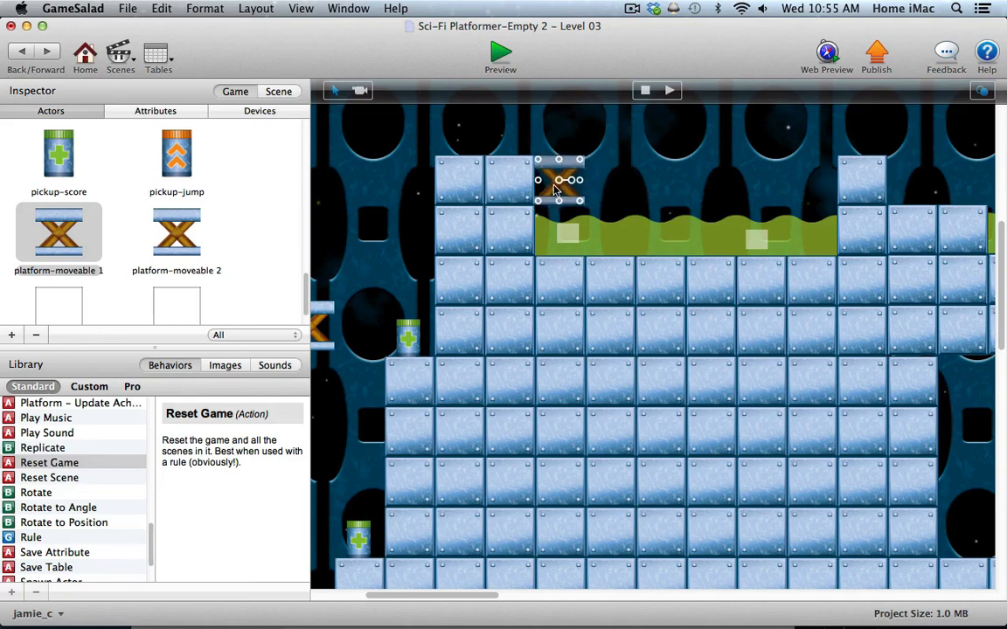
pyautogui.click(566, 236)
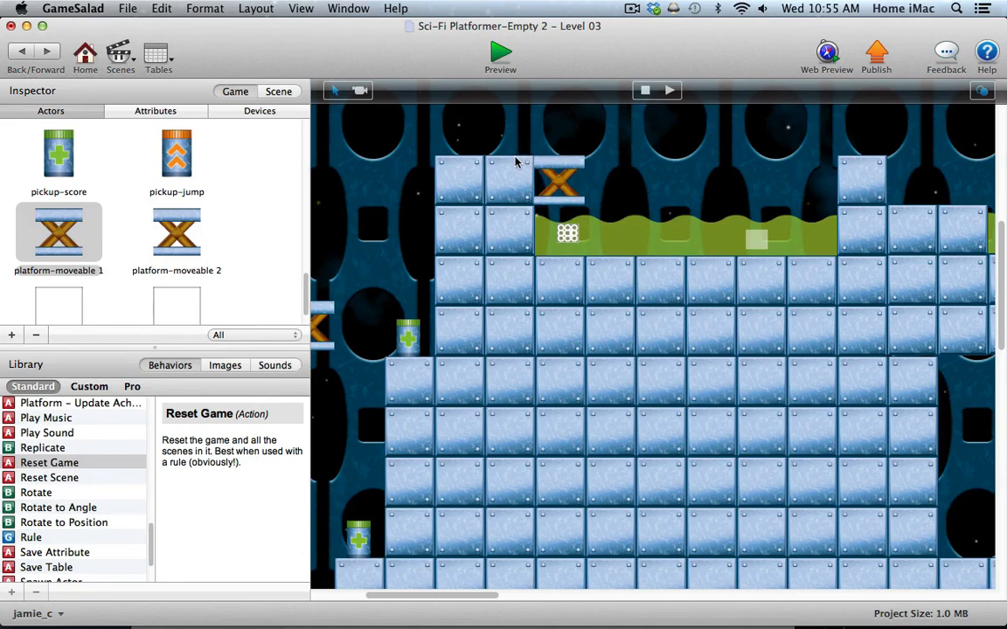
# - Set the Horizontal Wrap graphics attribute of the platform-moveable 1 prototype to Tile and return to Level 03
pyautogui.click(545, 166)
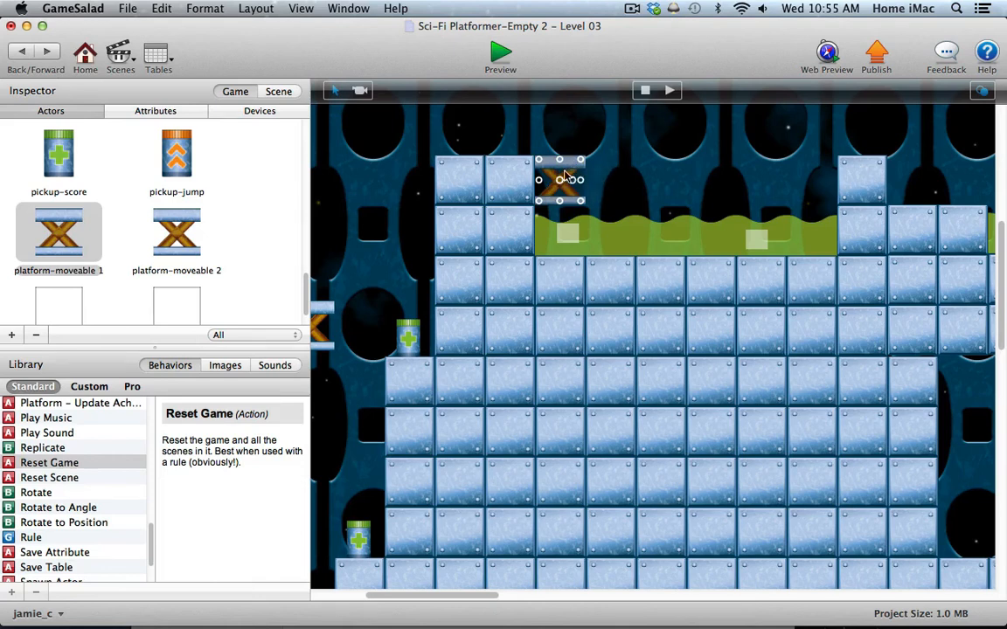
pyautogui.click(142, 242)
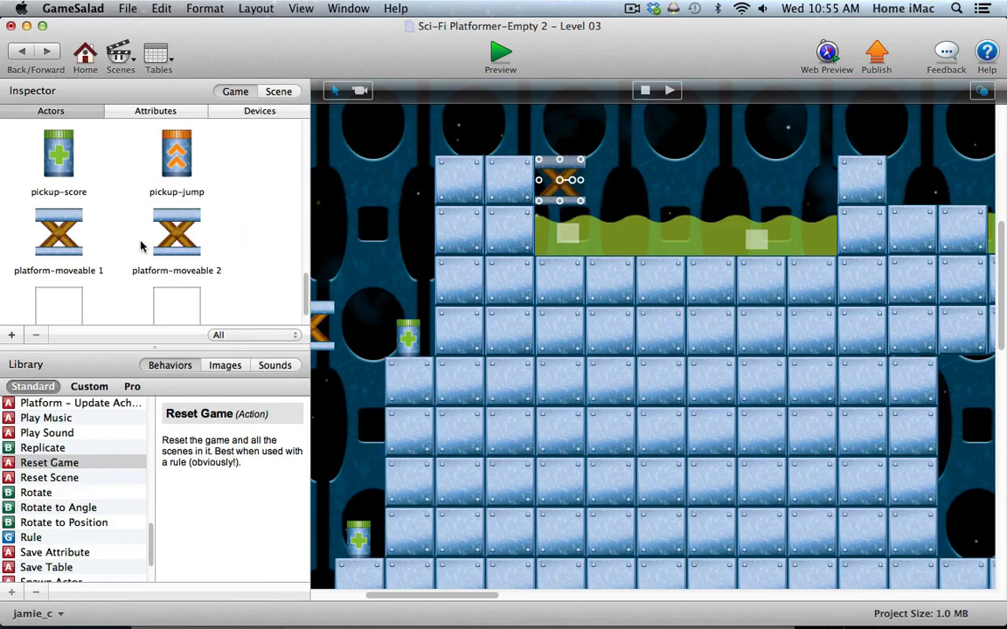
pyautogui.doubleClick(63, 243)
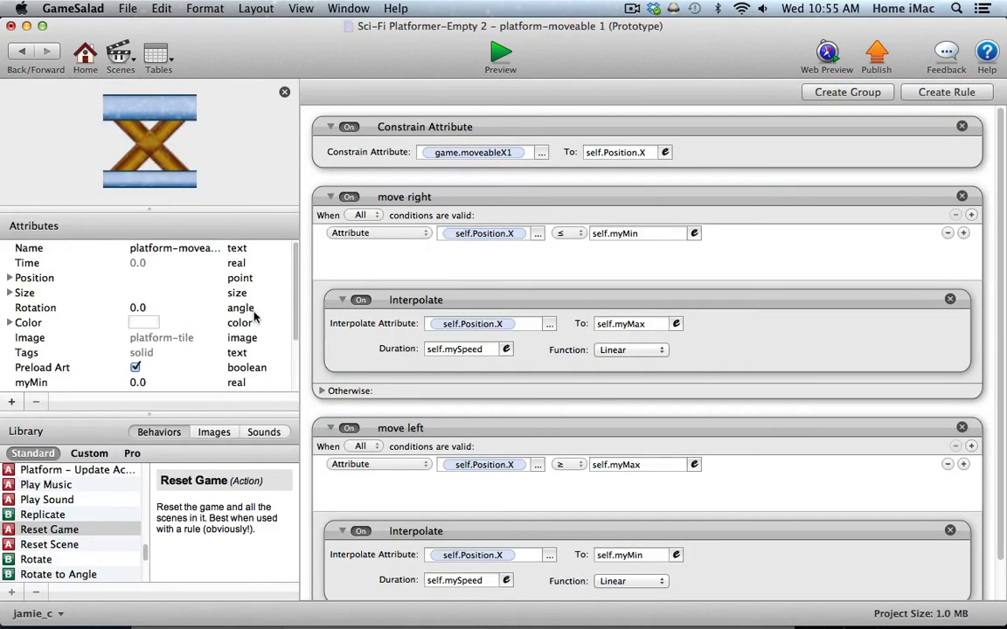
pyautogui.scroll(-5, 296, 316)
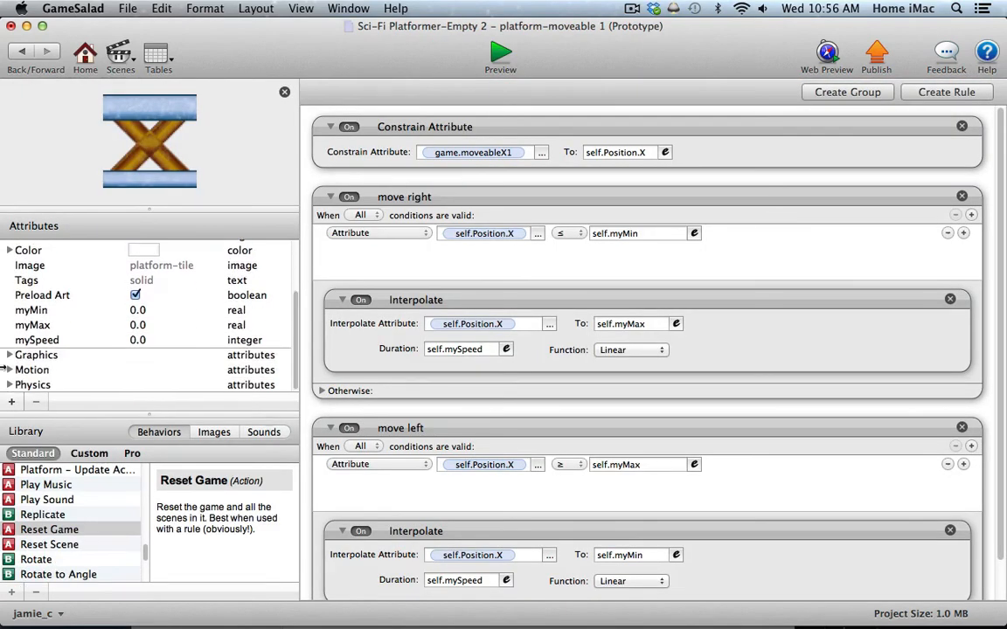
pyautogui.click(9, 355)
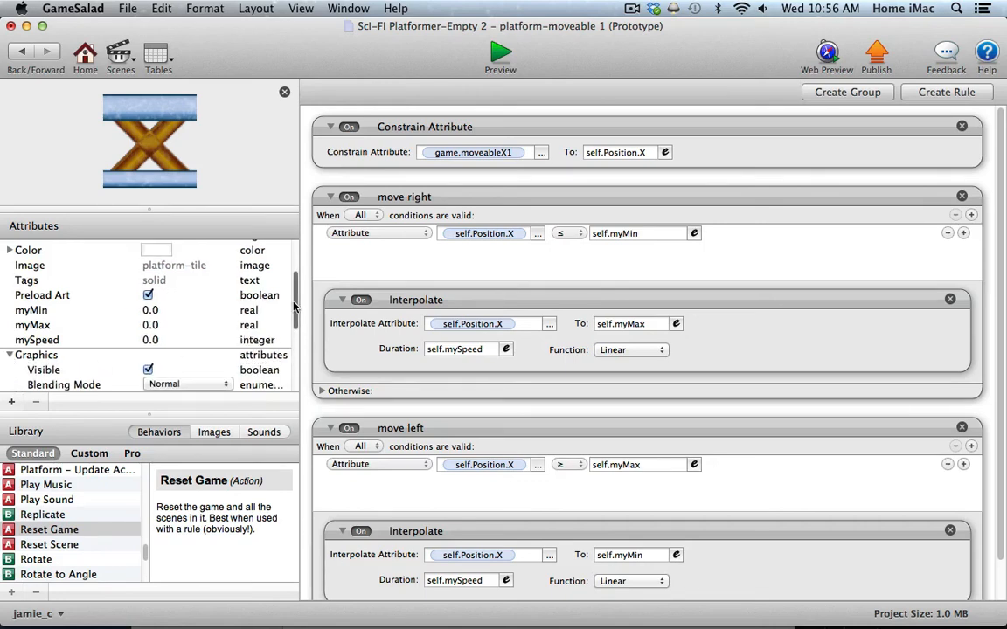
pyautogui.scroll(-4, 294, 315)
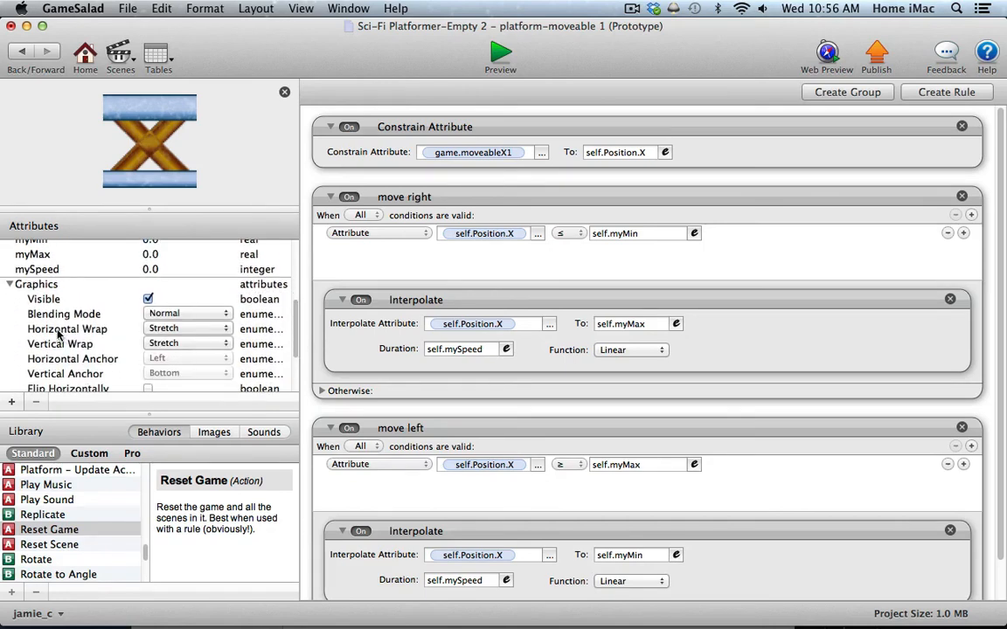
pyautogui.click(156, 331)
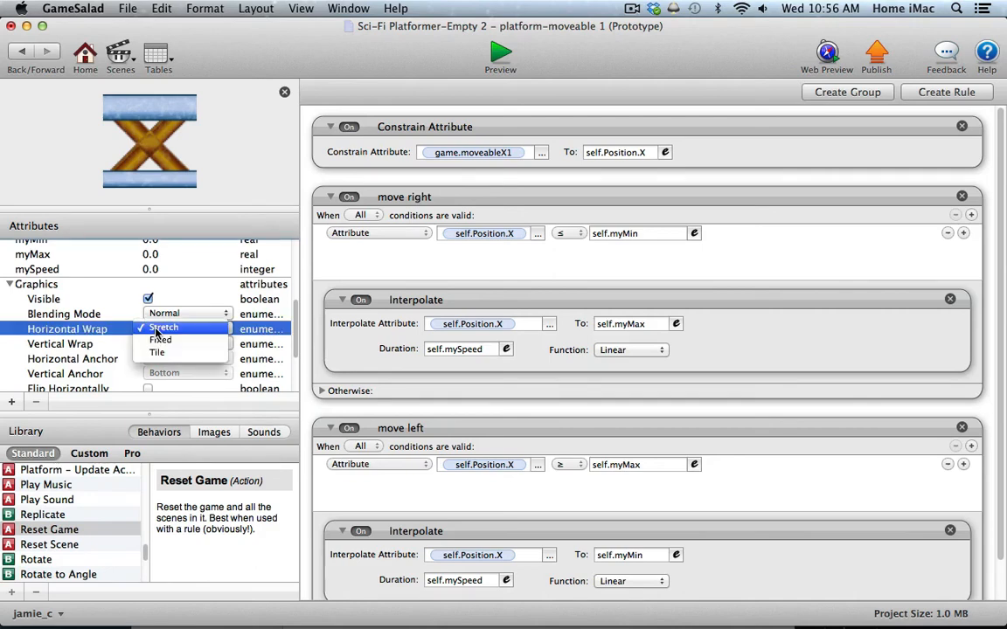
pyautogui.click(160, 353)
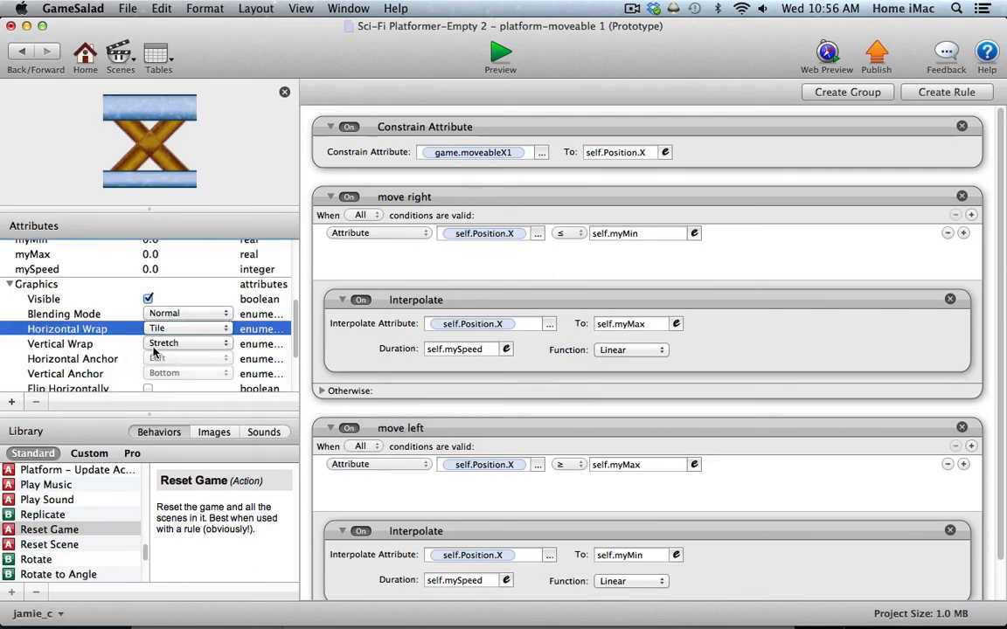
pyautogui.click(10, 284)
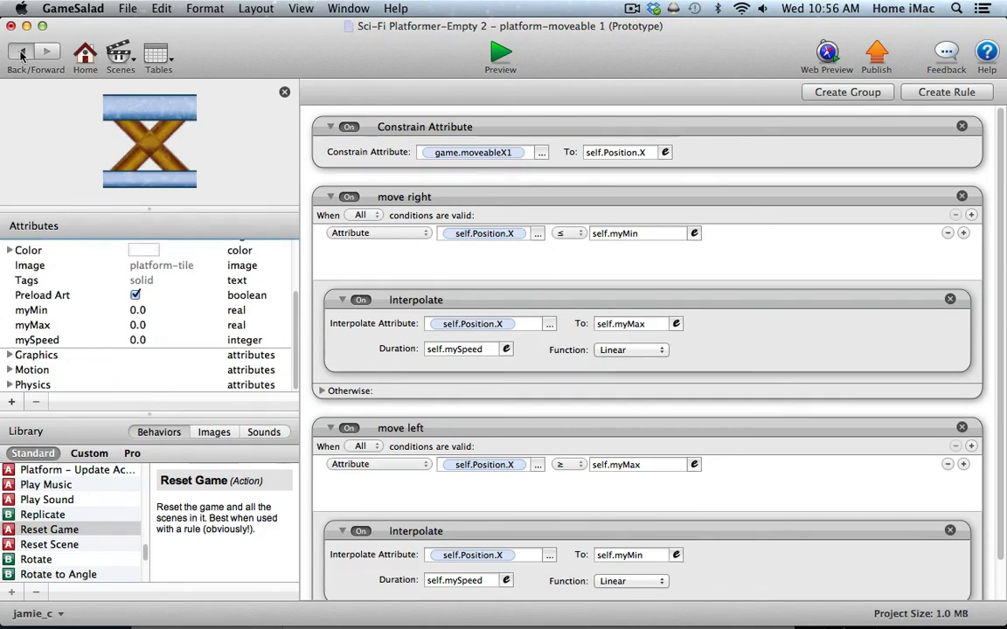
pyautogui.click(22, 54)
# - Set the Horizontal Wrap graphics attribute of the platform-moveable 2 prototype to Tile and return to the level scene
pyautogui.scroll(-3, 308, 198)
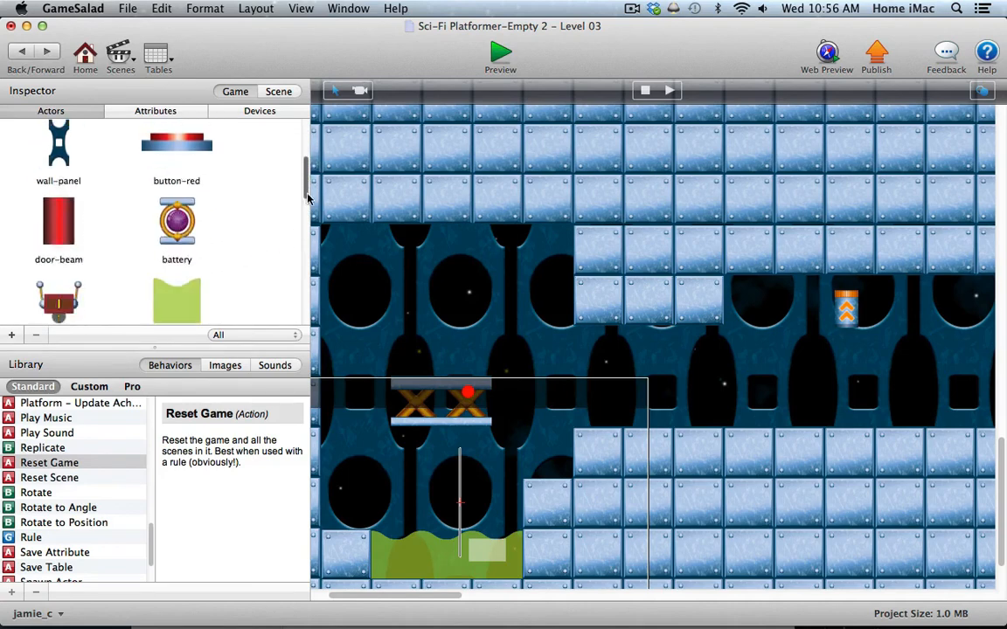
pyautogui.moveTo(308, 198); pyautogui.dragTo(303, 276)
pyautogui.doubleClick(184, 247)
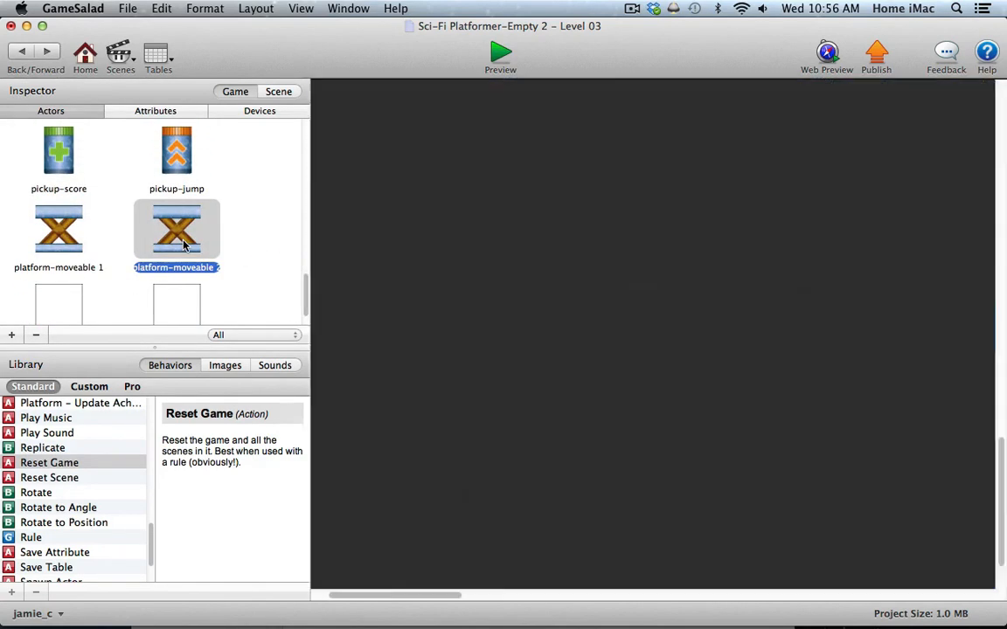
pyautogui.scroll(-3, 291, 311)
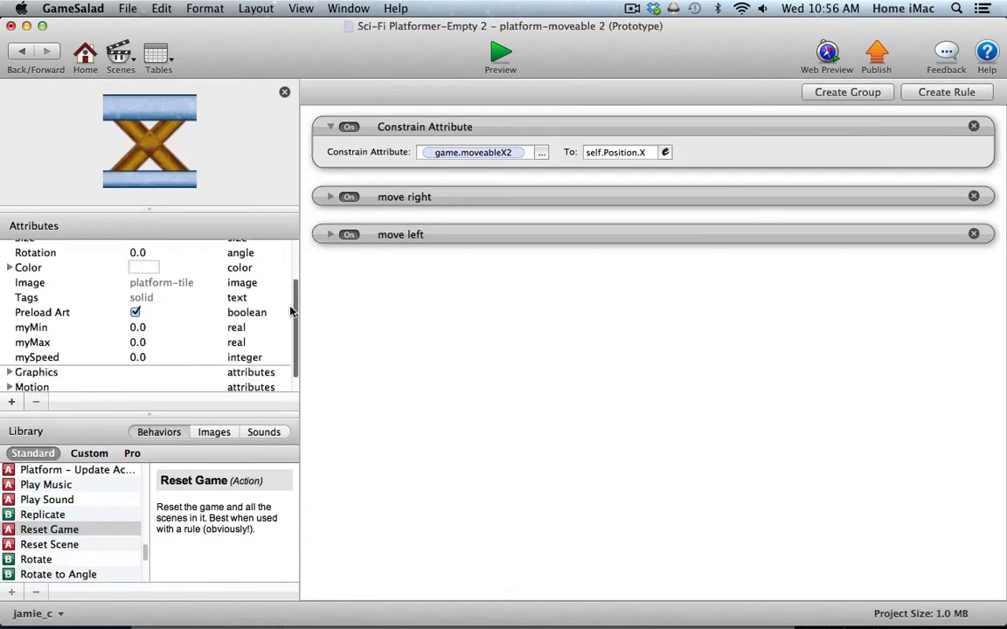
pyautogui.click(10, 354)
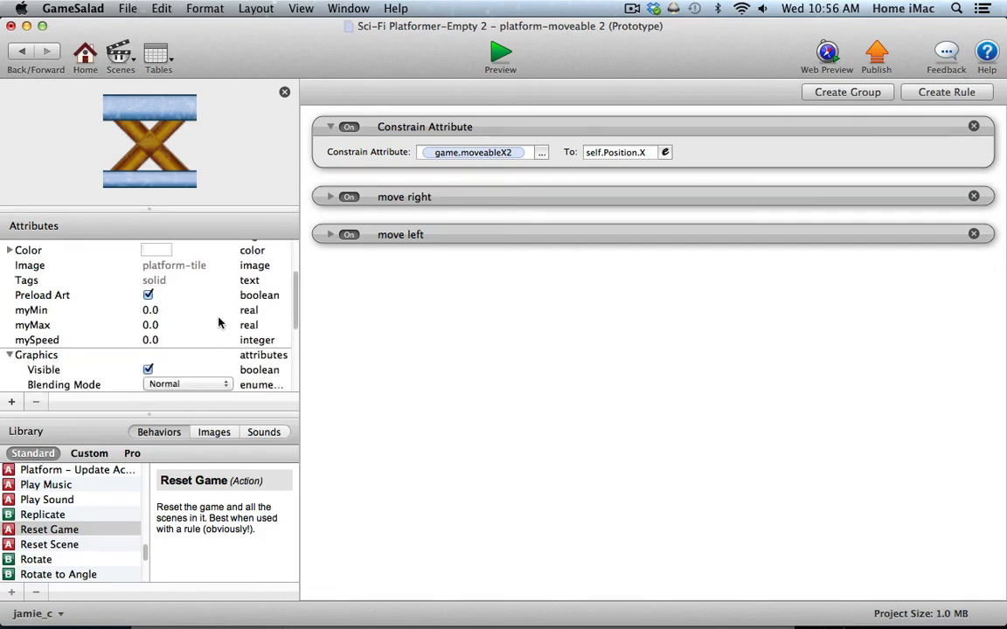
pyautogui.moveTo(296, 291); pyautogui.dragTo(295, 308)
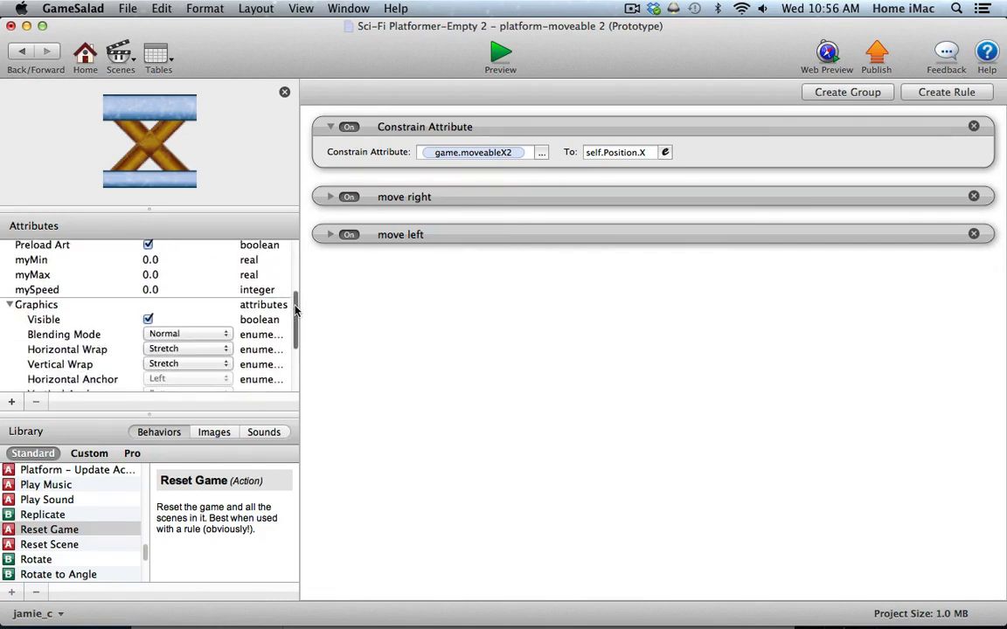
pyautogui.click(198, 347)
pyautogui.click(194, 374)
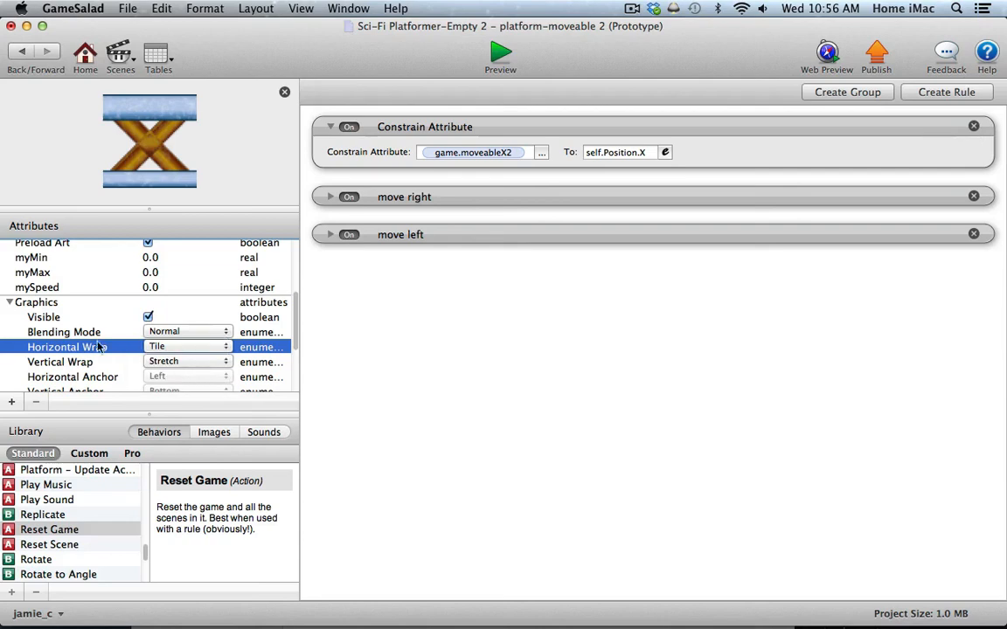
pyautogui.click(12, 303)
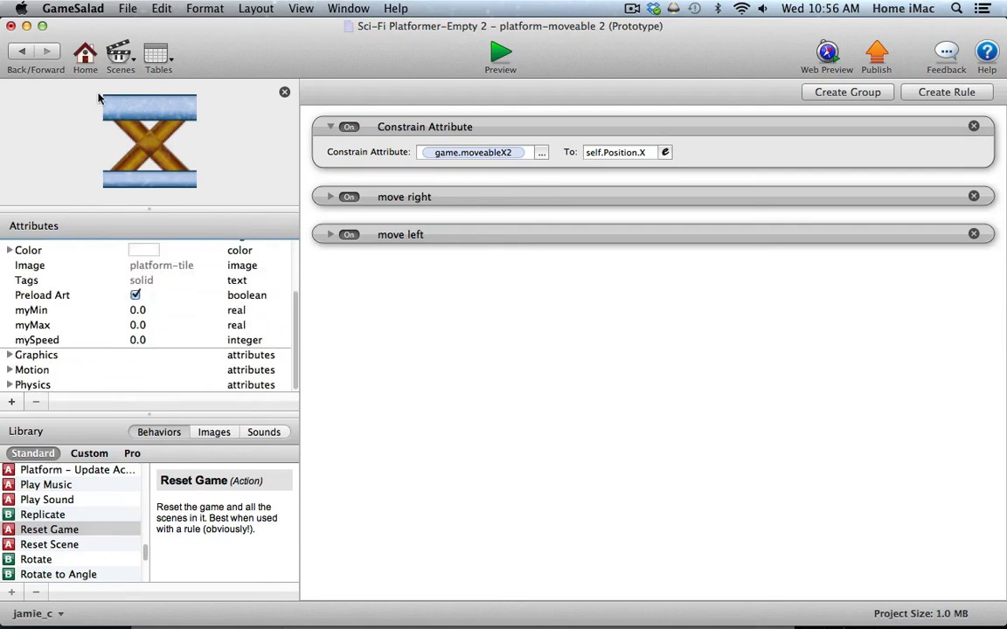
pyautogui.click(22, 52)
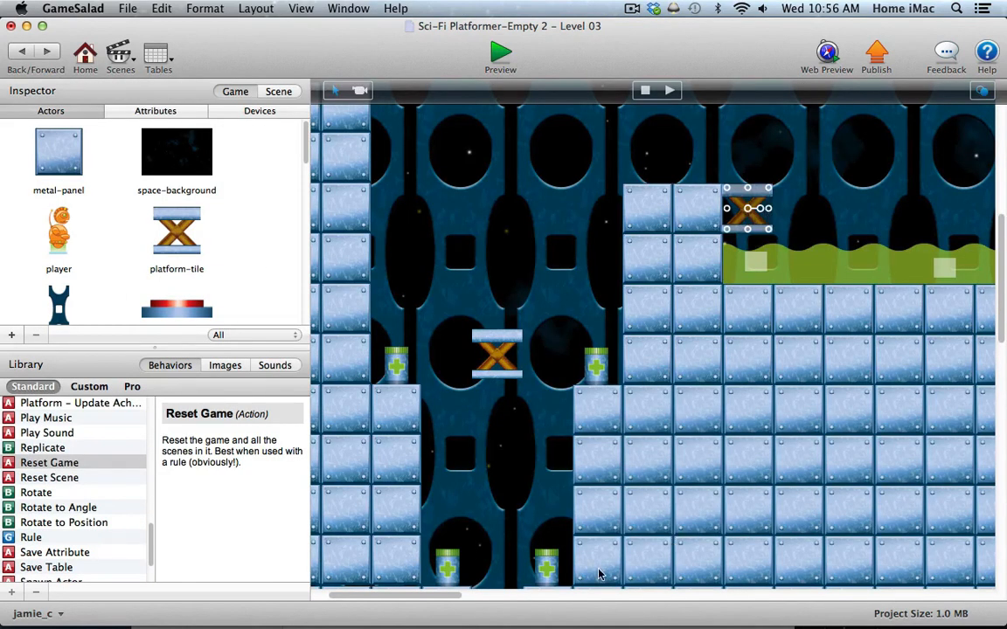
# - Stretch the platform above the wide green pool to about three tiles long and set its width to exactly 192
pyautogui.moveTo(444, 595); pyautogui.dragTo(498, 599)
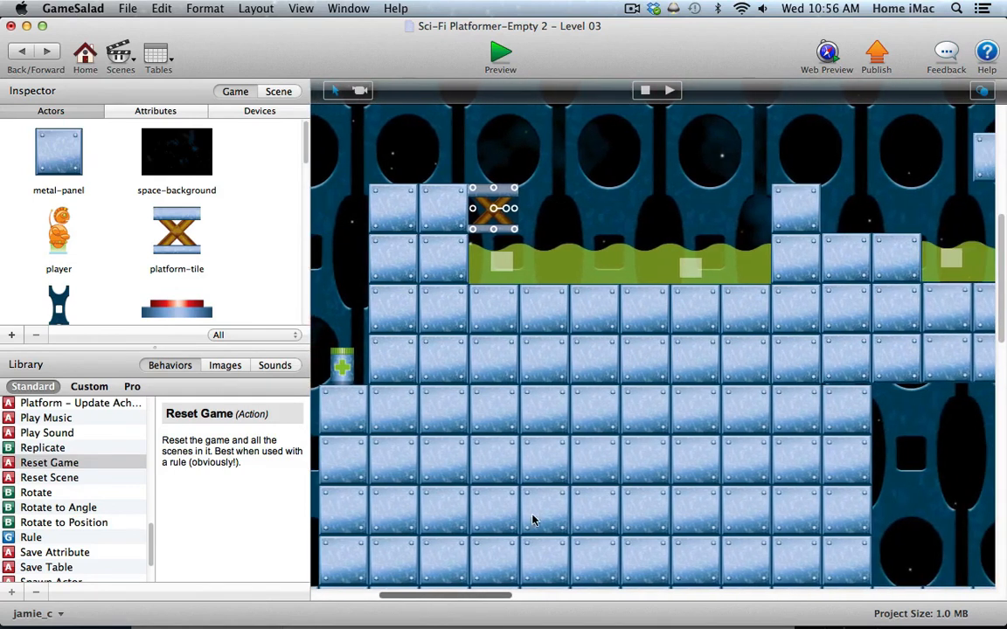
pyautogui.moveTo(516, 209); pyautogui.dragTo(618, 213)
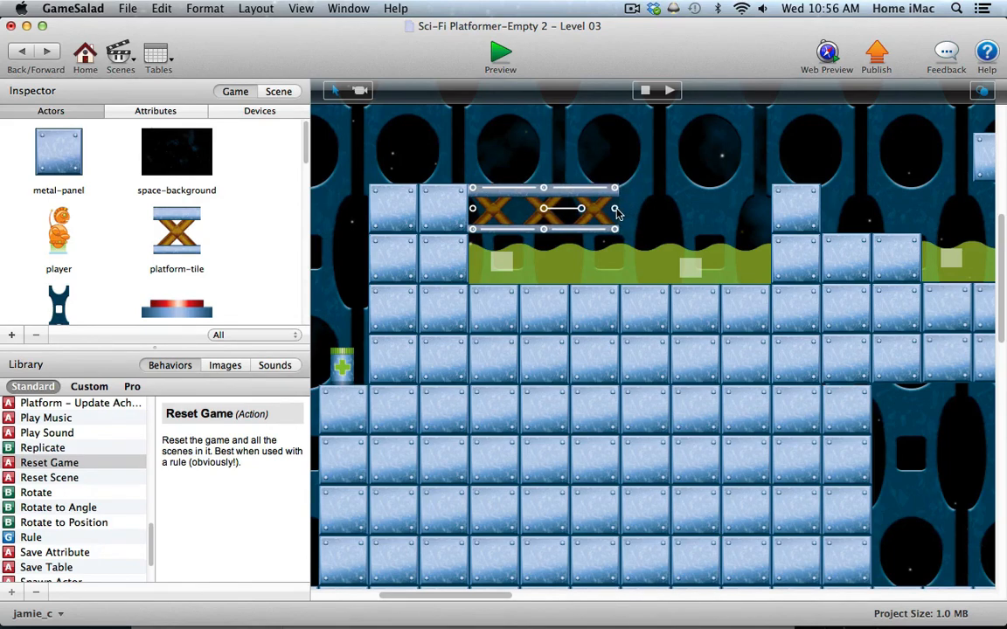
pyautogui.doubleClick(605, 214)
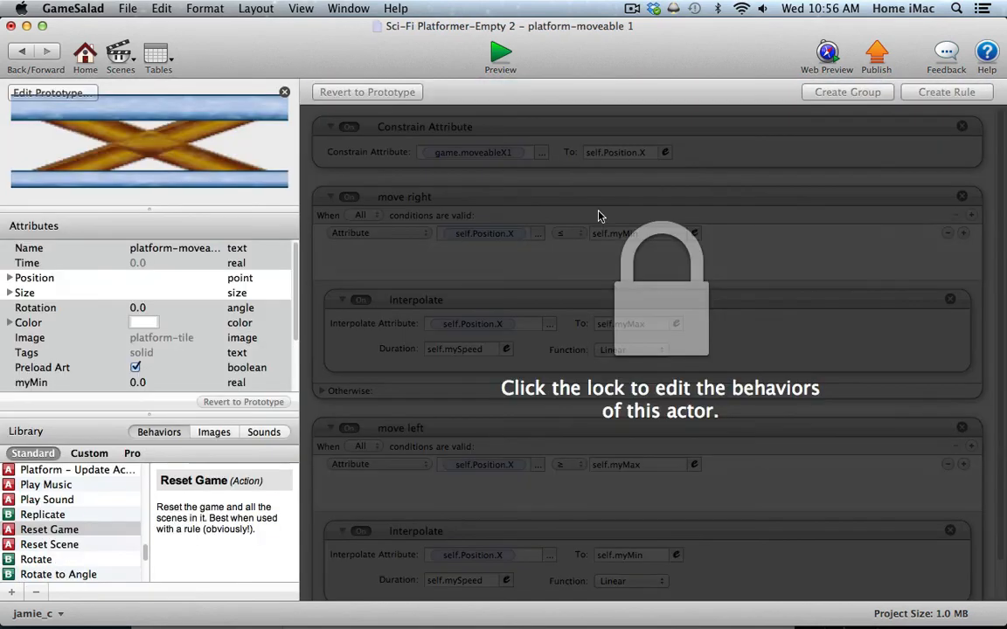
pyautogui.click(10, 292)
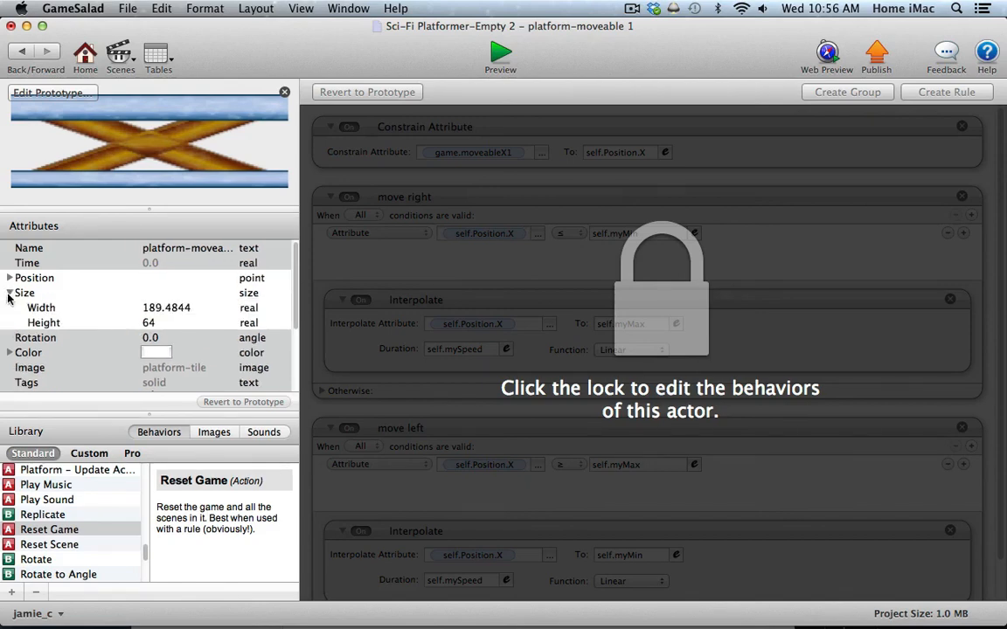
pyautogui.doubleClick(156, 309)
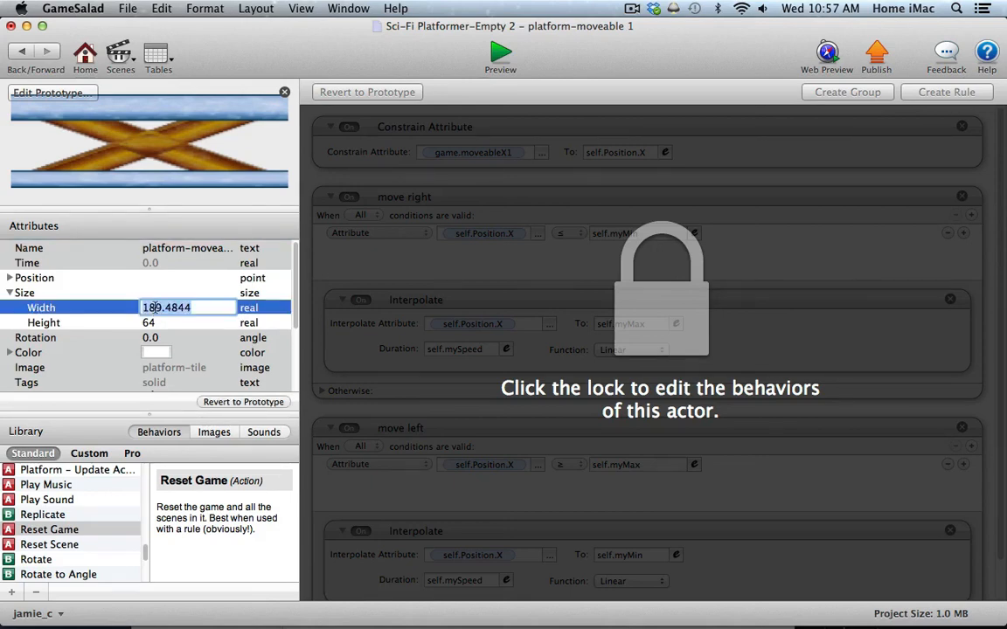
pyautogui.write('192')
pyautogui.press('Tab')
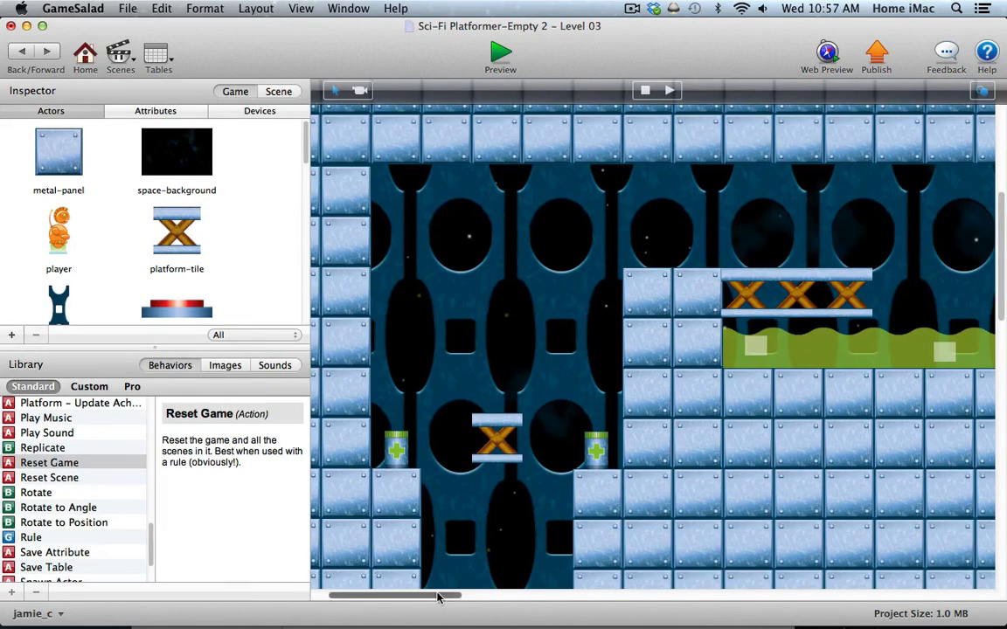
# - Nudge the widened platform slightly right so that it sits flush against the two-block metal ledge
pyautogui.moveTo(438, 597); pyautogui.dragTo(502, 598)
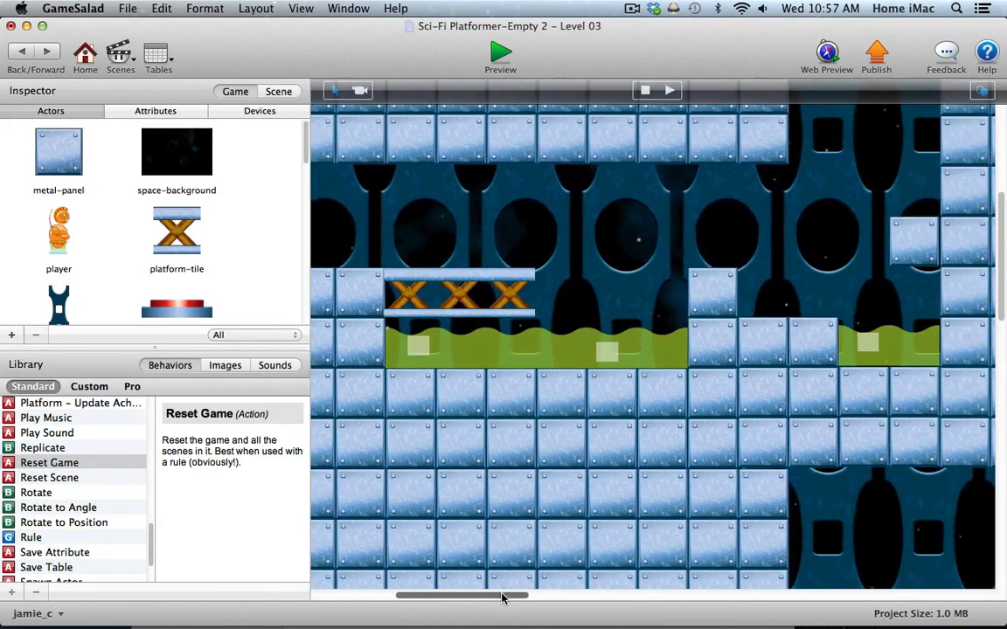
pyautogui.click(442, 281)
pyautogui.press('Right')
pyautogui.press('Right')
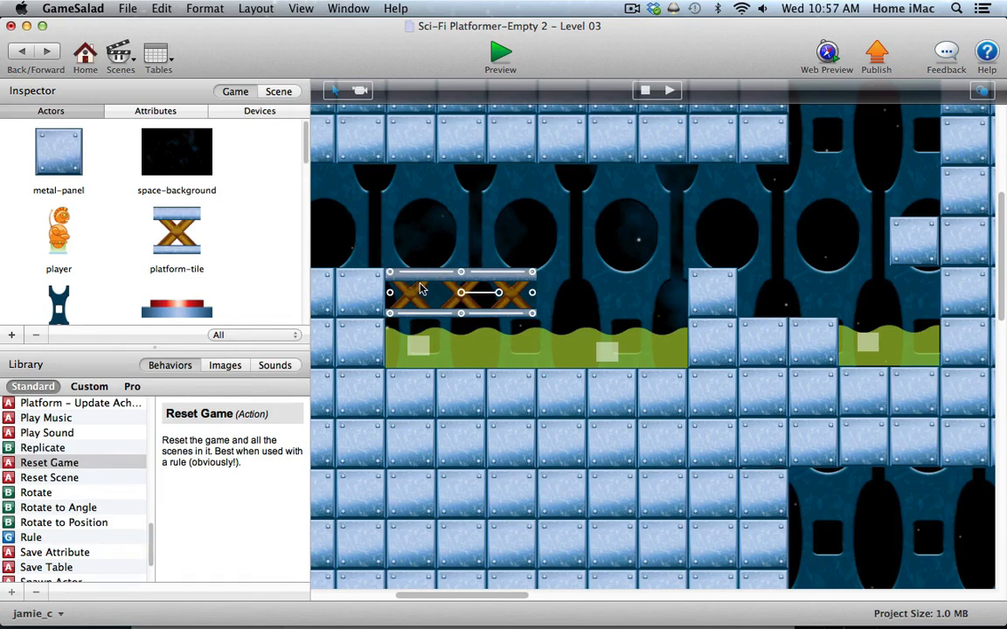
# - Look up the widened platform's X position and set this instance's myMin attribute to 670
pyautogui.doubleClick(420, 290)
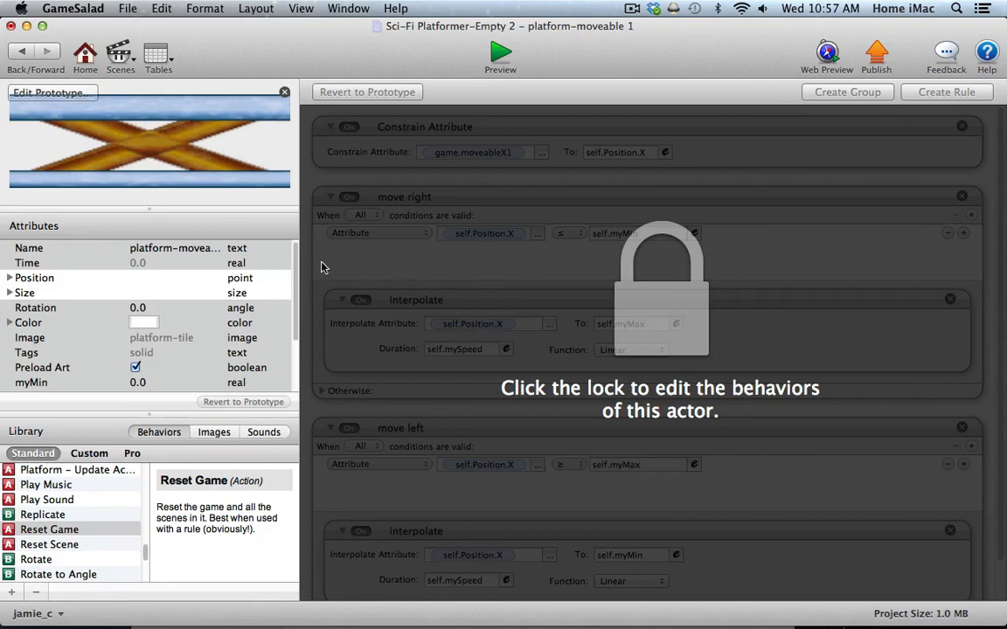
pyautogui.click(9, 278)
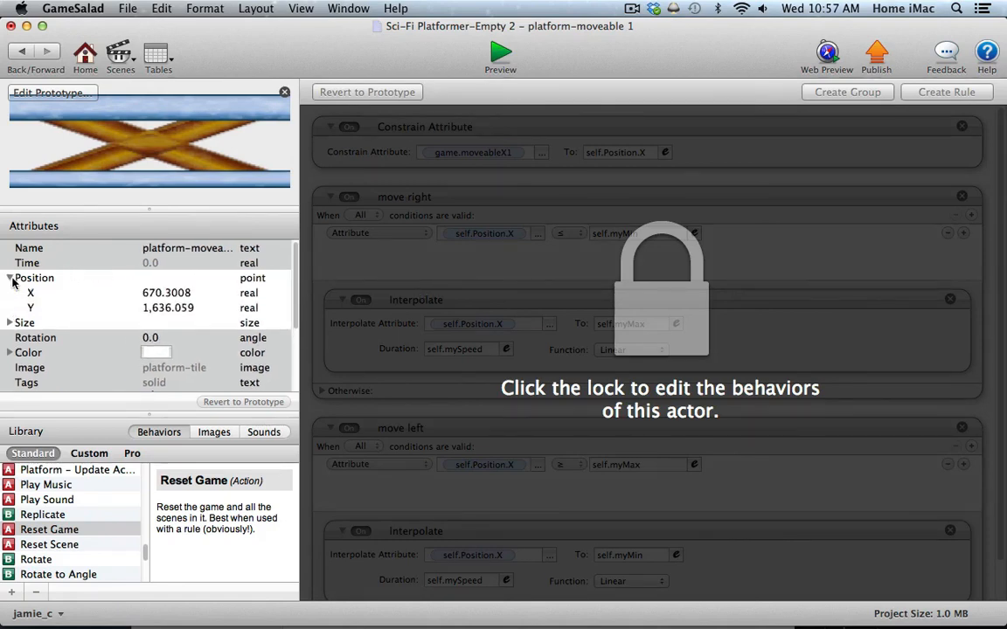
pyautogui.click(151, 293)
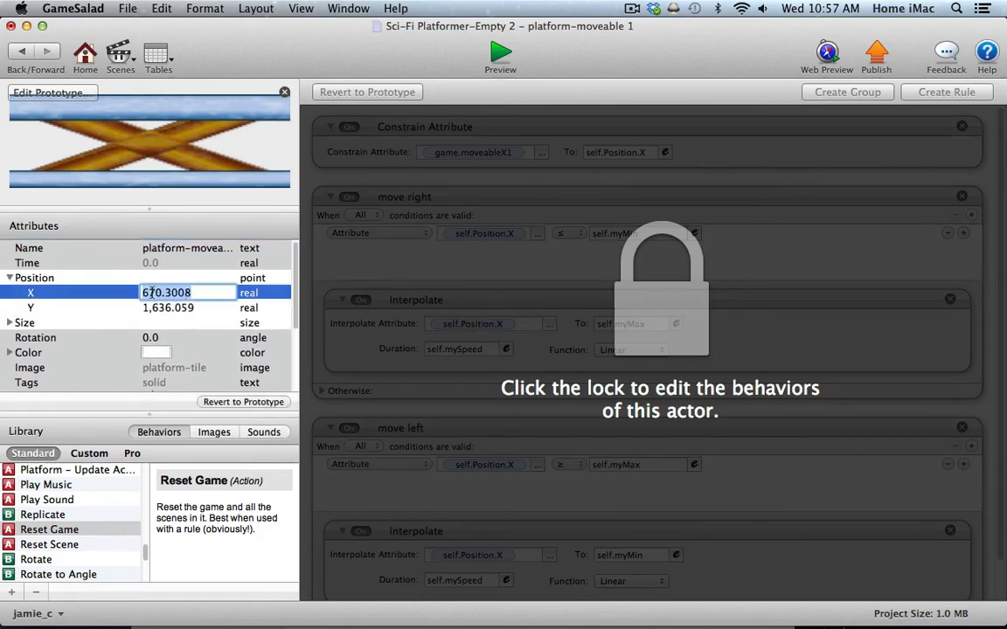
pyautogui.scroll(-5, 284, 350)
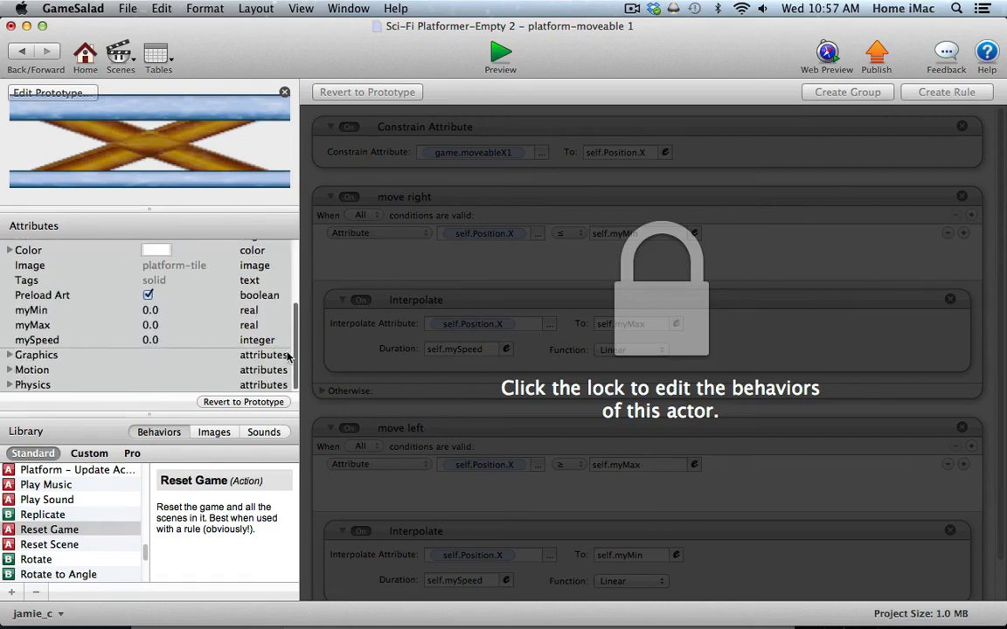
pyautogui.click(151, 310)
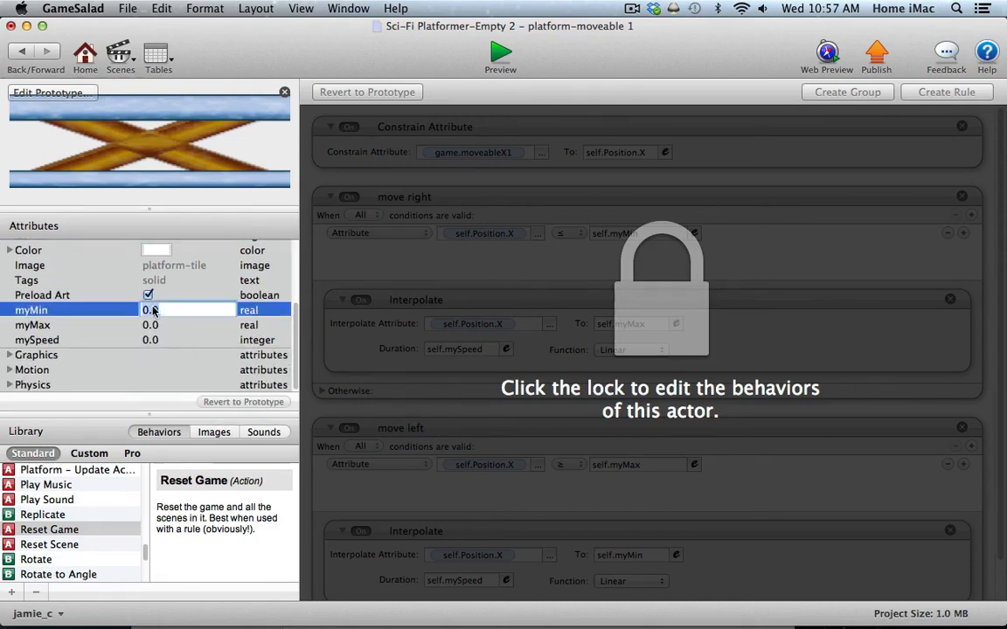
pyautogui.write('670')
pyautogui.press('Tab')
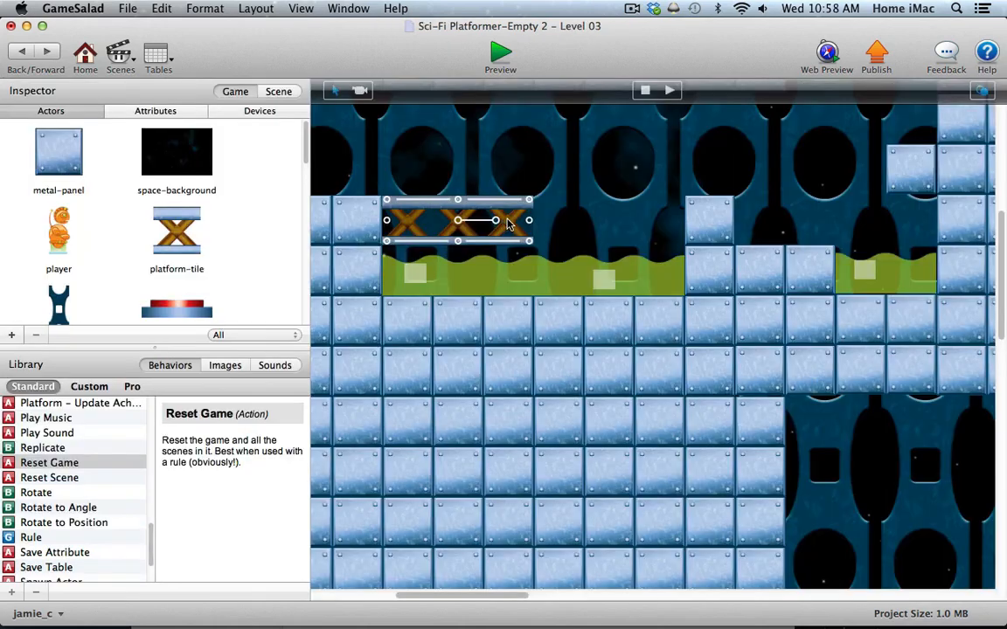
# - Move the widened platform to the far right end of the green pool, against the metal block, and set its myMax attribute to 862
pyautogui.moveTo(514, 229); pyautogui.dragTo(661, 229)
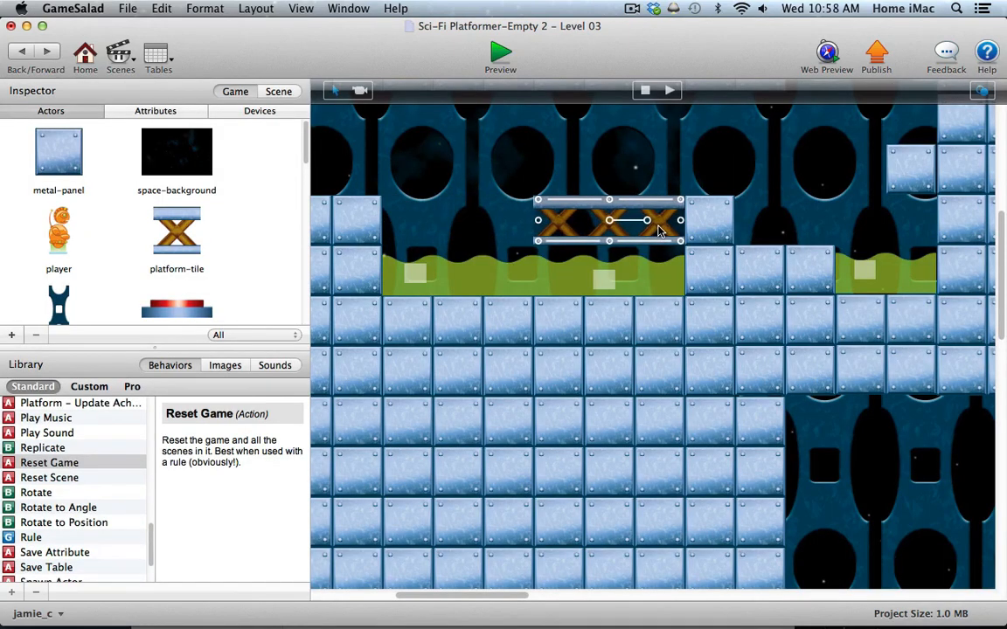
pyautogui.doubleClick(575, 215)
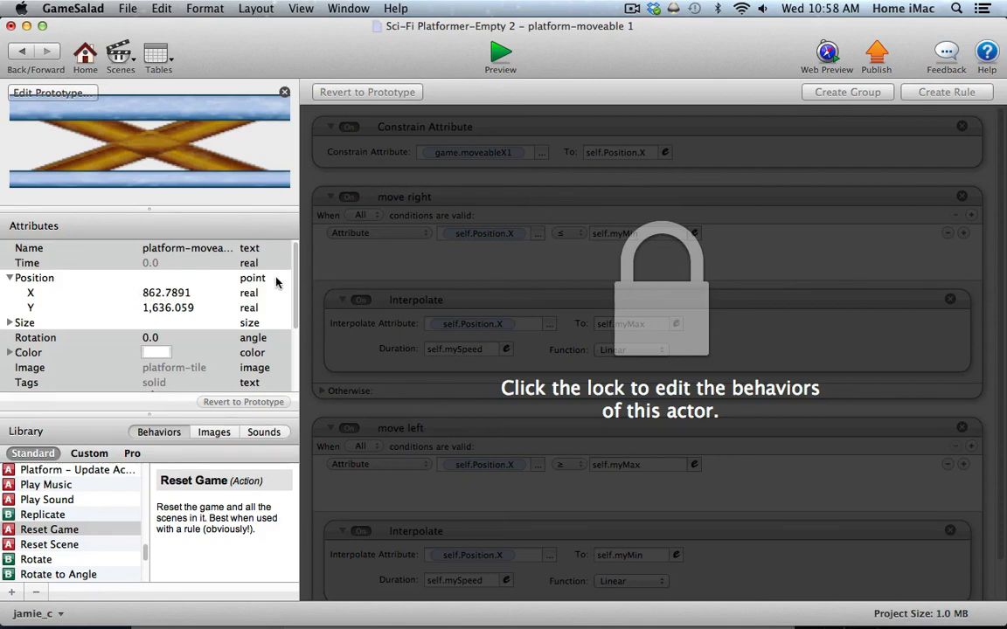
pyautogui.scroll(-5, 296, 278)
pyautogui.click(150, 326)
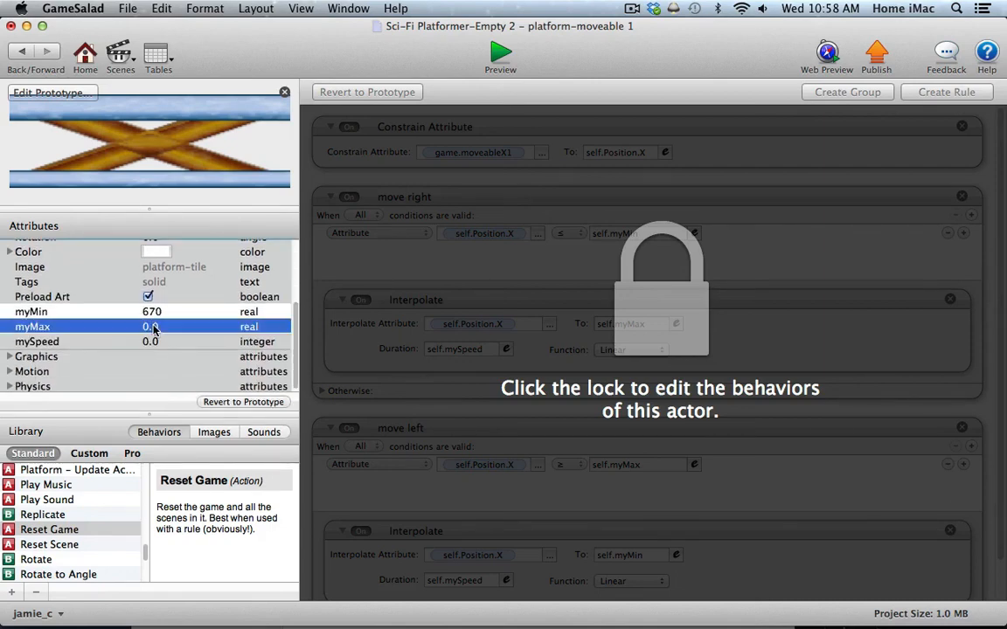
pyautogui.click(150, 326)
pyautogui.write('8')
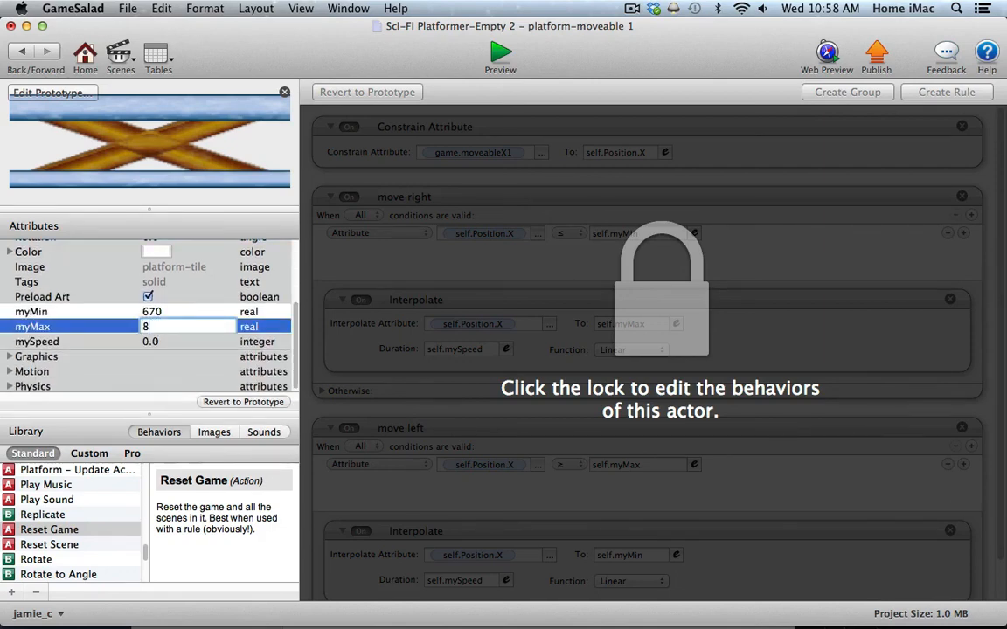
pyautogui.write('62')
# - Set this platform instance's mySpeed attribute to 3
pyautogui.press('Tab')
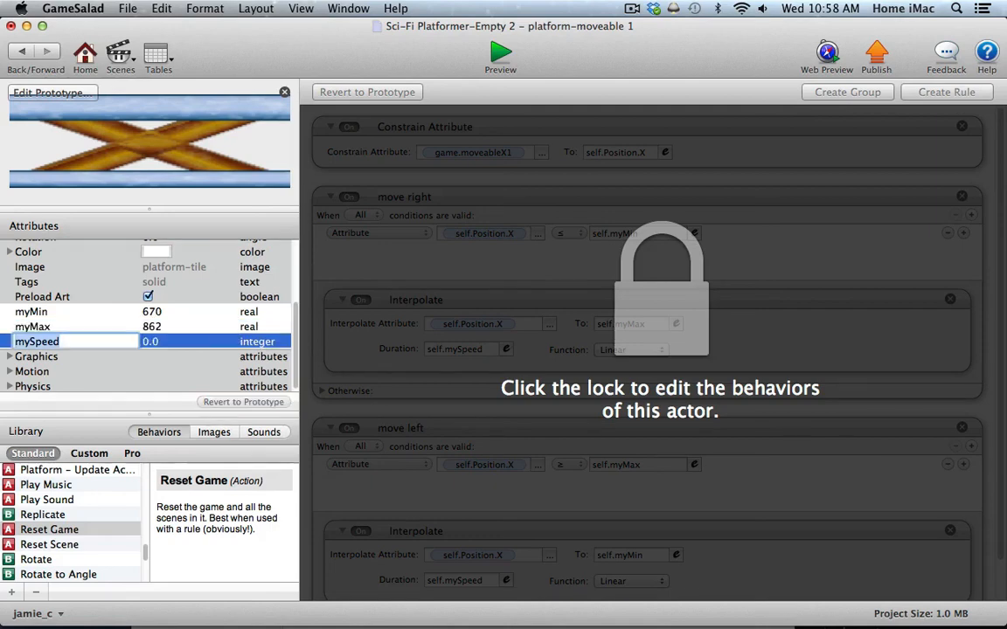
pyautogui.click(150, 342)
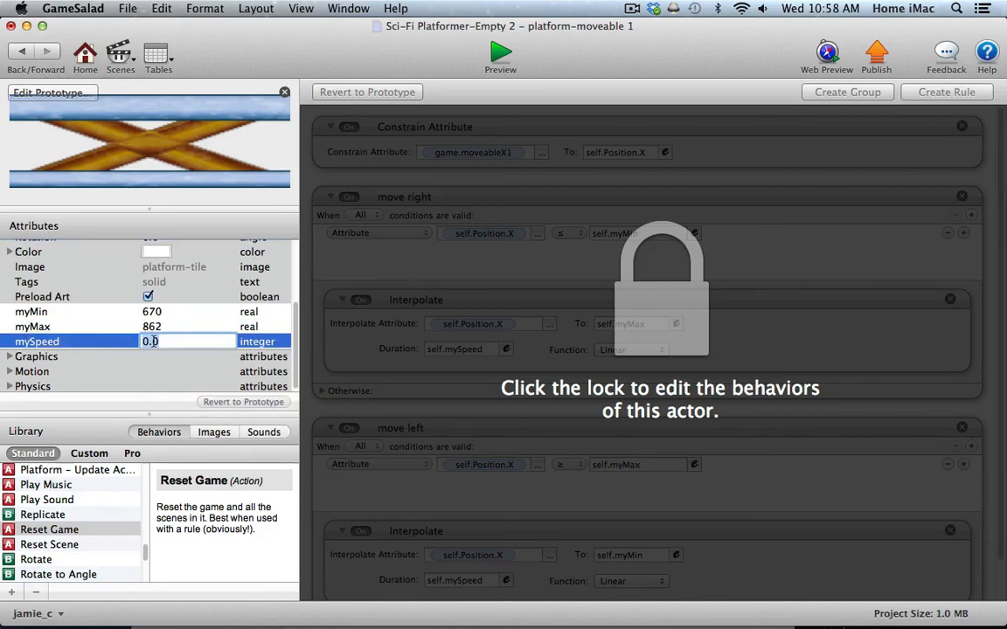
pyautogui.write('3')
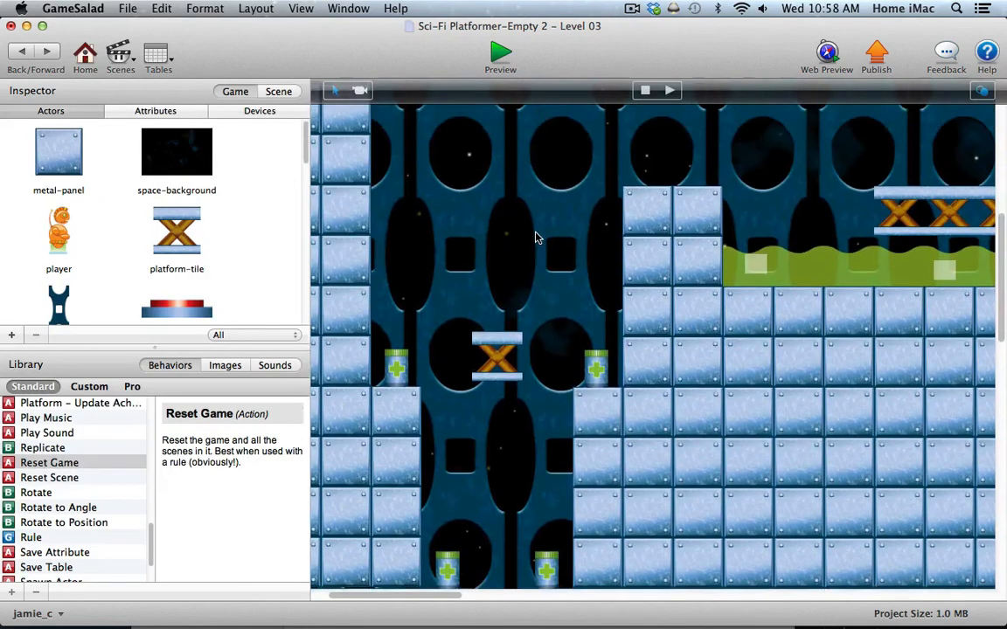
# - Move the player from its upper starting spot onto the two-block ledge beside the wide green pool and preview the level
pyautogui.scroll(3, 535, 236)
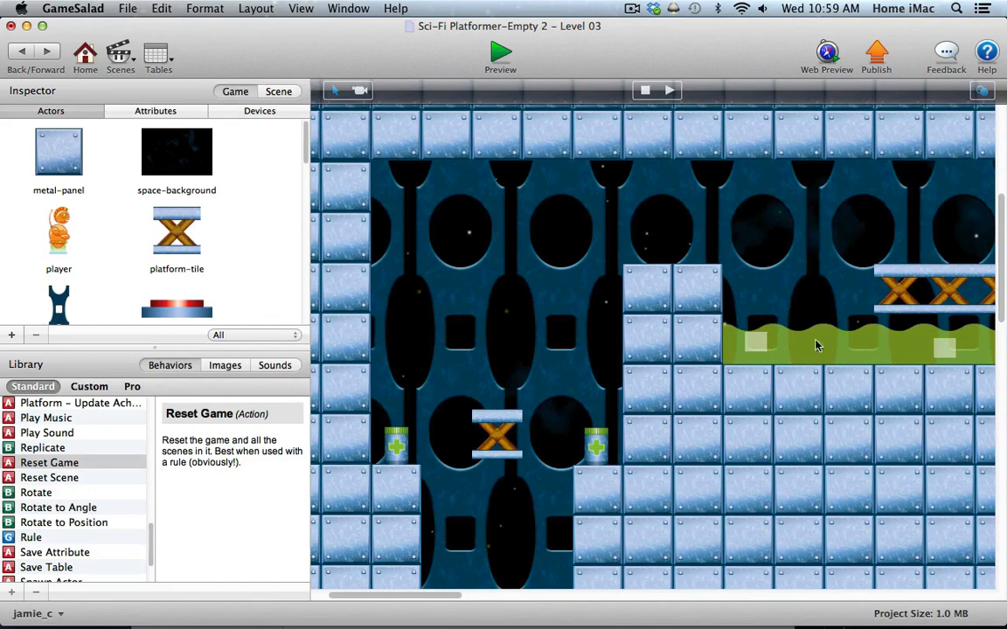
pyautogui.scroll(5, 747, 337)
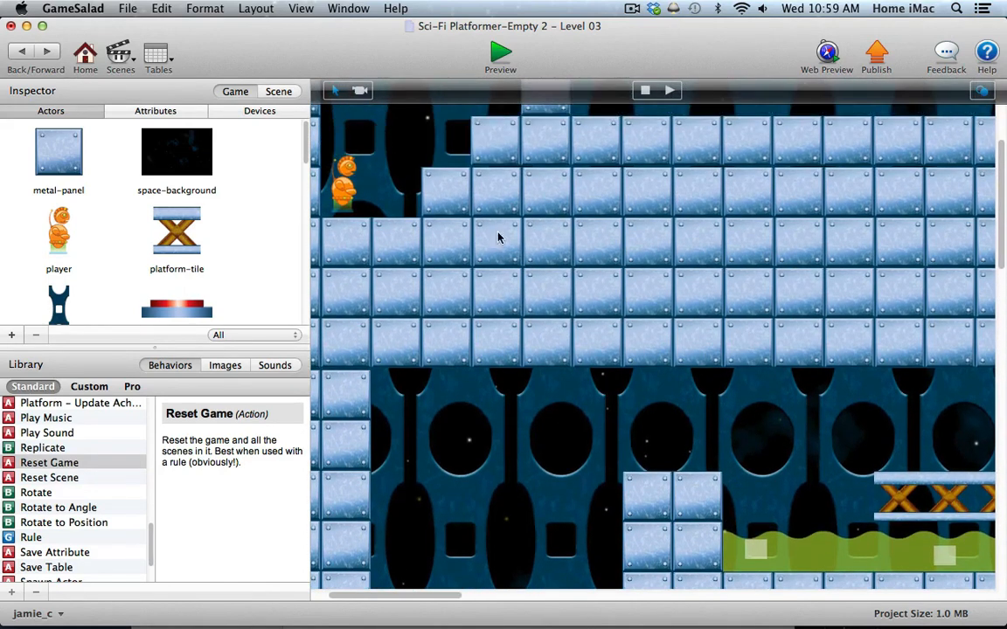
pyautogui.click(346, 186)
pyautogui.moveTo(369, 217); pyautogui.dragTo(699, 459)
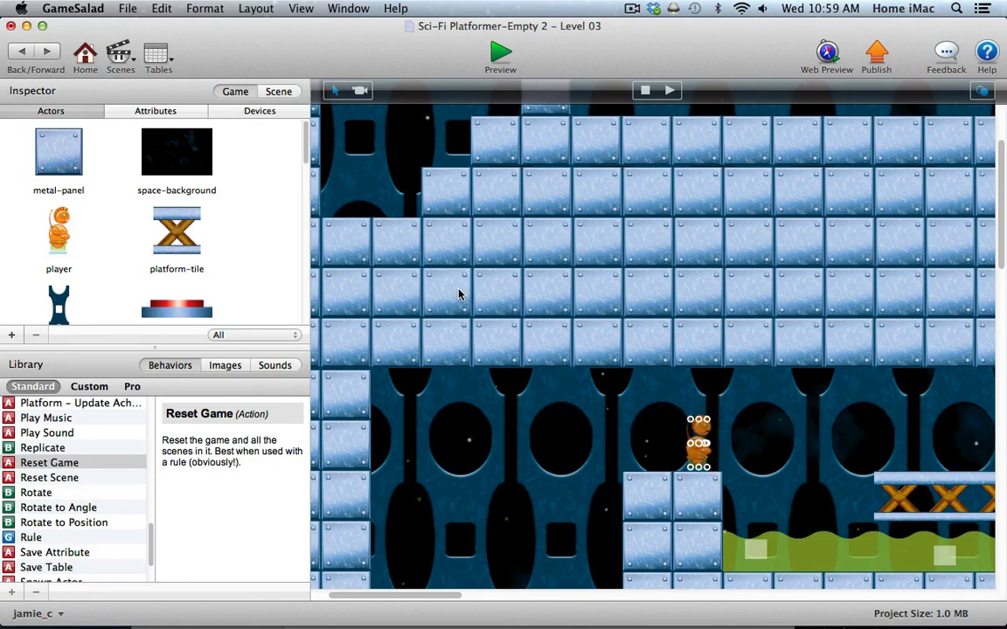
pyautogui.click(500, 55)
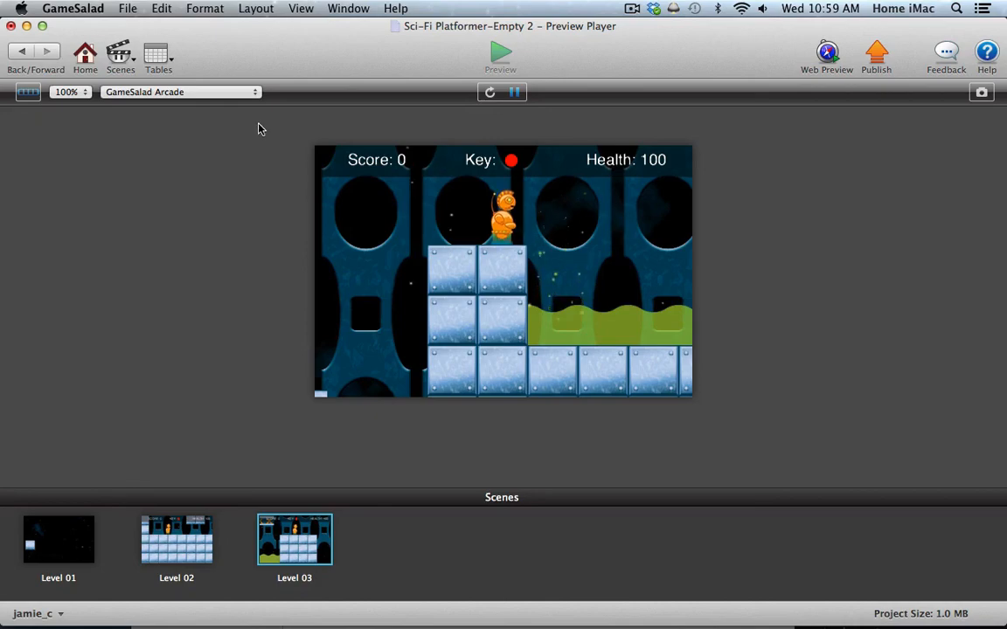
# - Return to the scene, set the widened platform's X position to exactly 862 to match its myMax, and preview Level 03 again
pyautogui.click(23, 51)
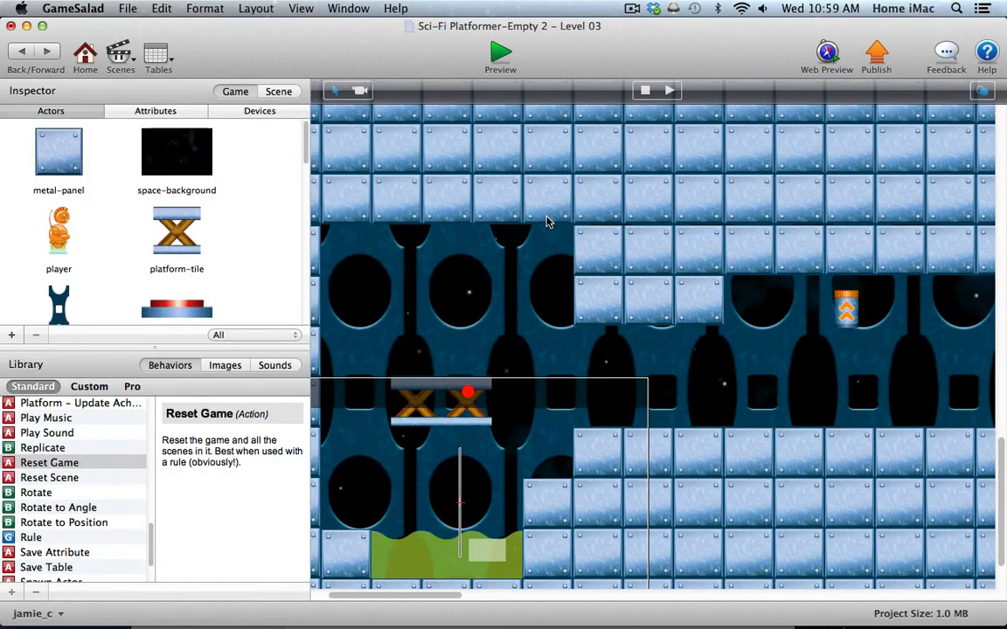
pyautogui.scroll(10, 547, 221)
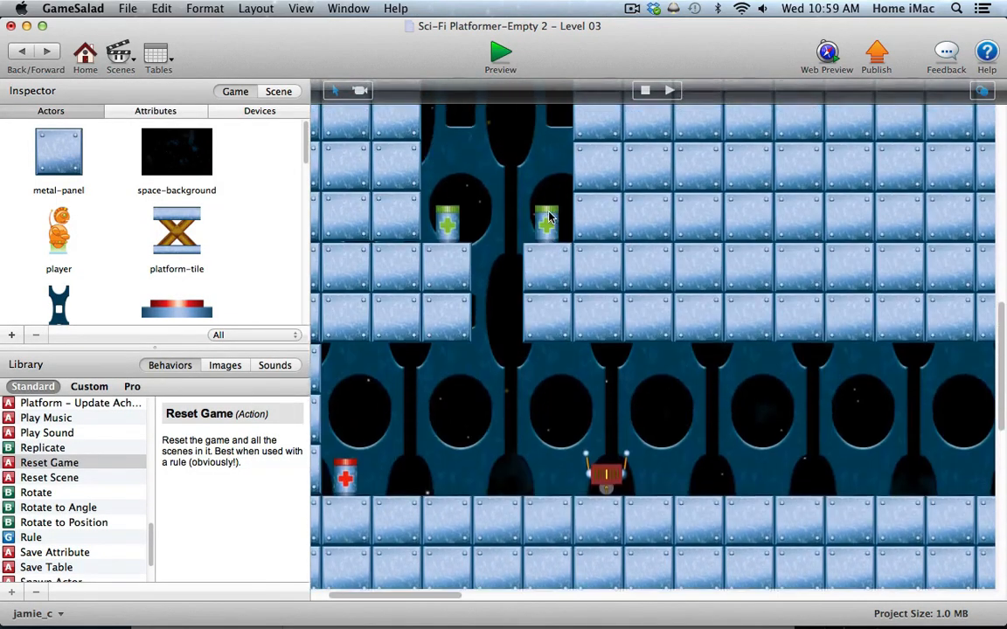
pyautogui.scroll(10, 548, 217)
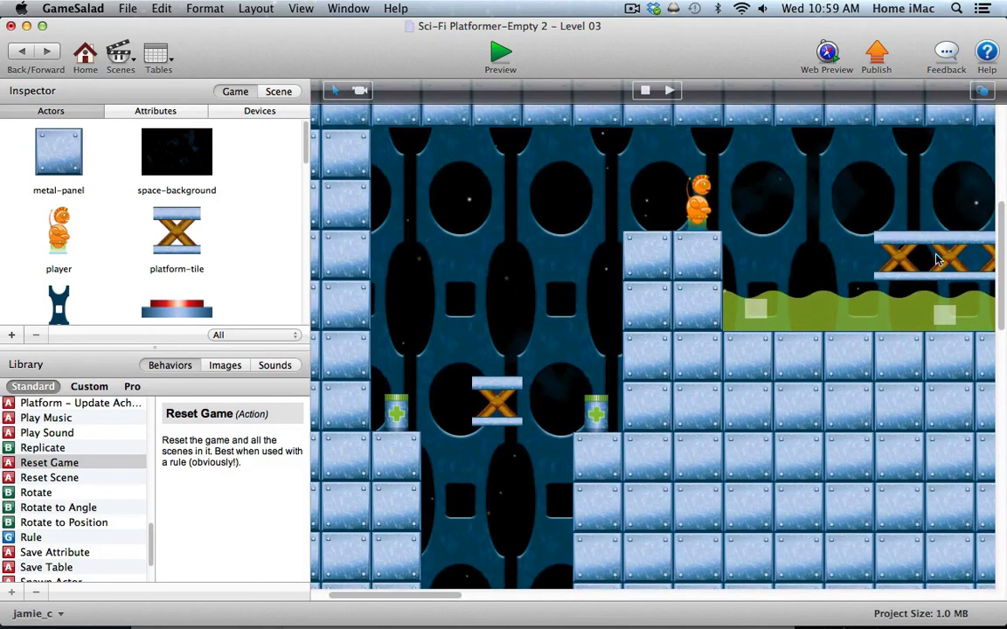
pyautogui.doubleClick(937, 260)
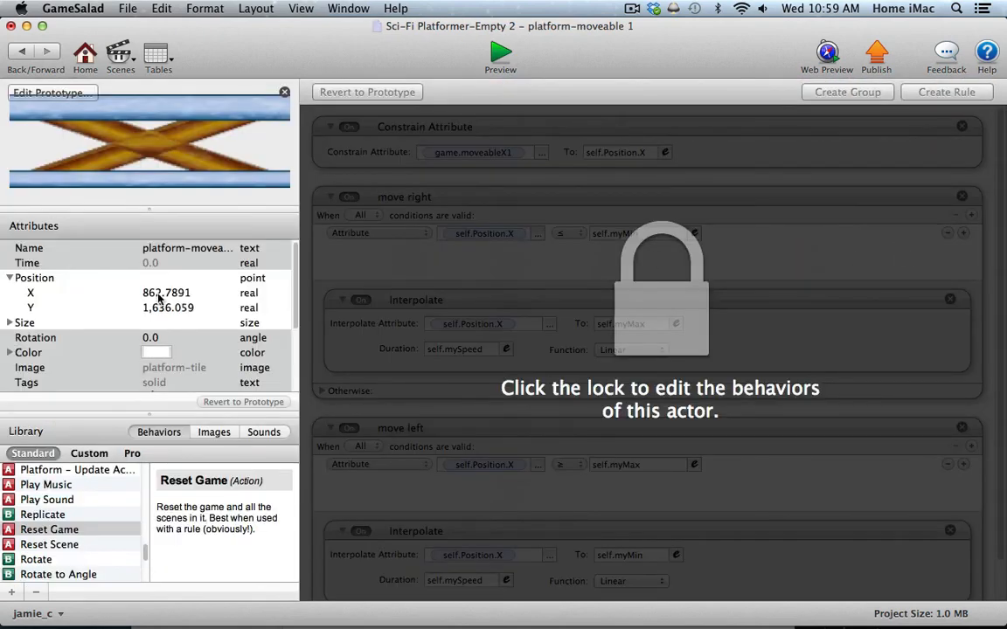
pyautogui.scroll(-5, 153, 302)
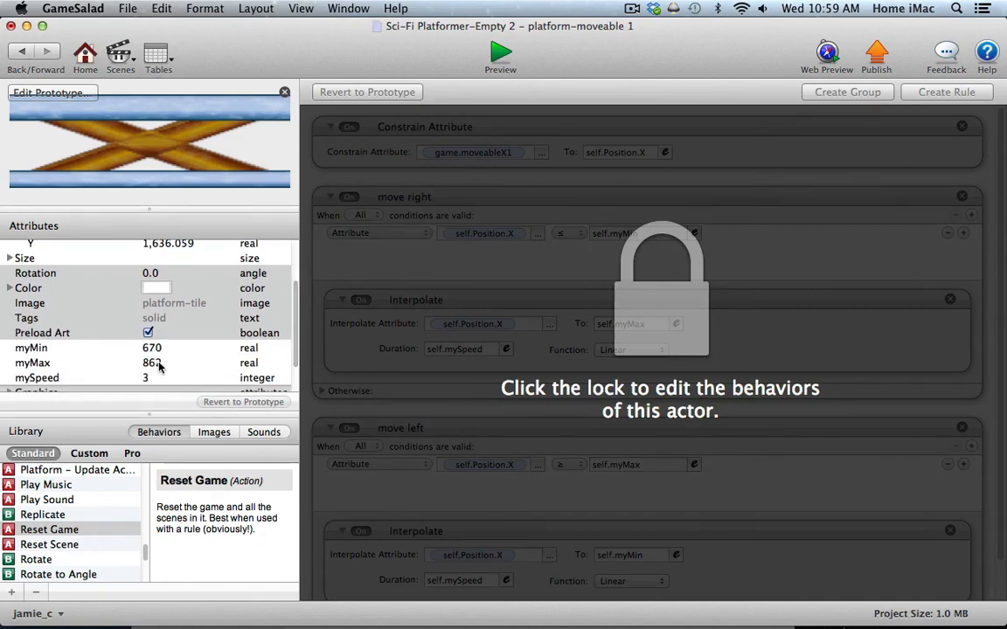
pyautogui.moveTo(296, 317); pyautogui.dragTo(297, 275)
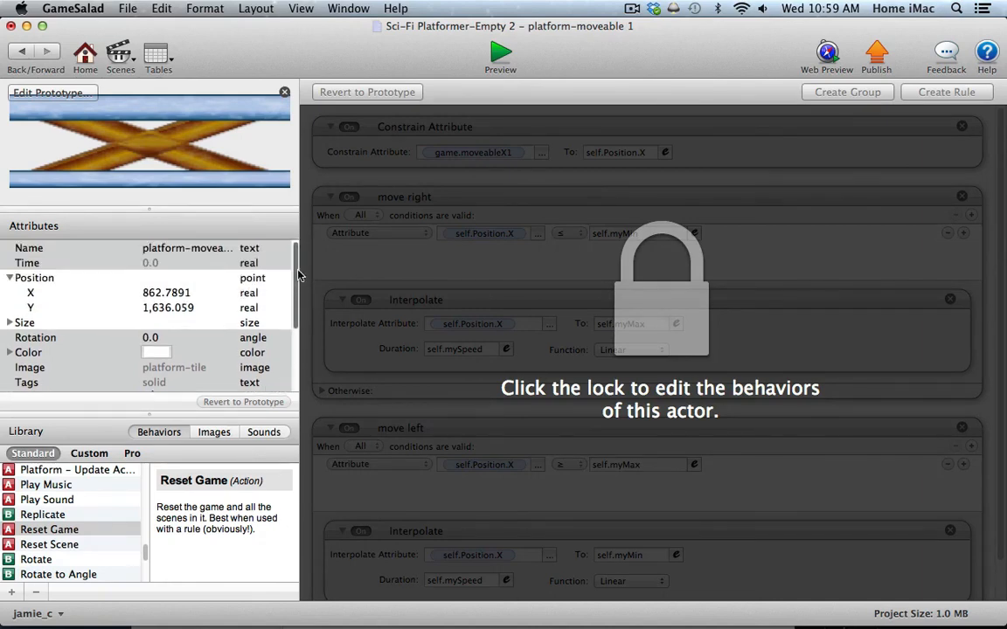
pyautogui.doubleClick(157, 294)
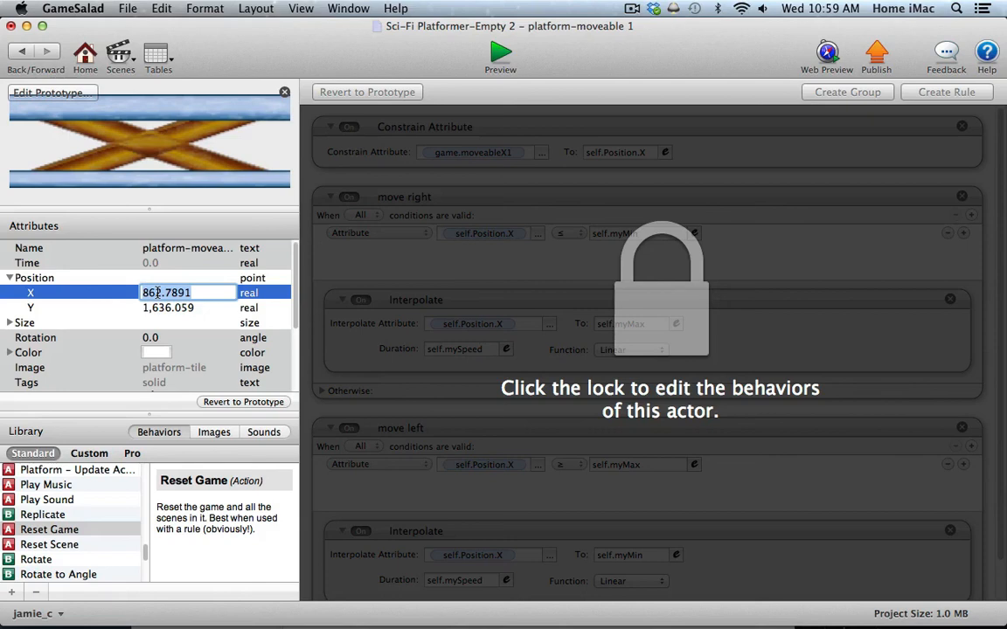
pyautogui.write('862')
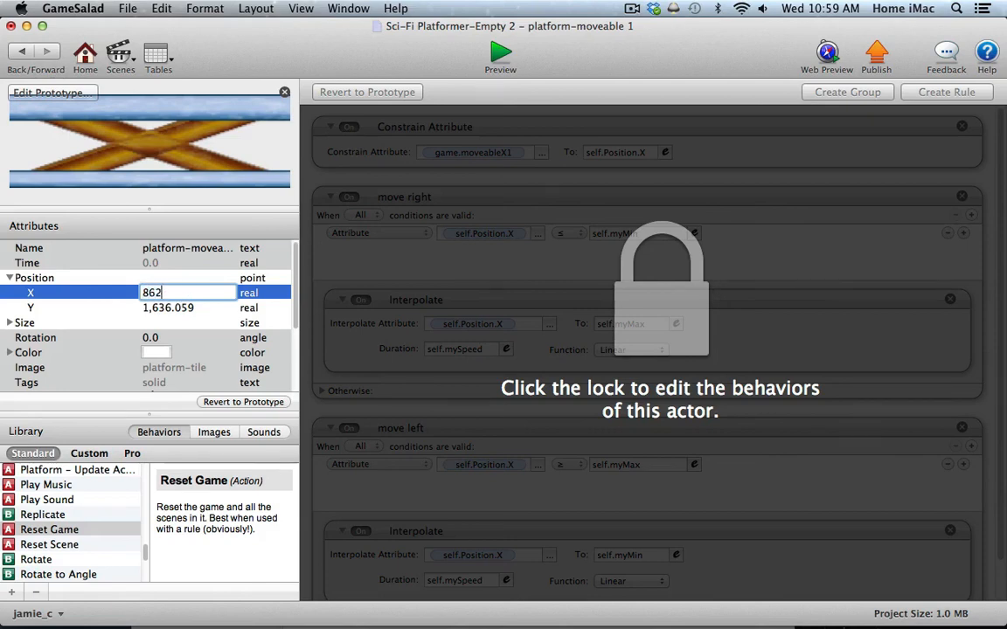
pyautogui.press('Tab')
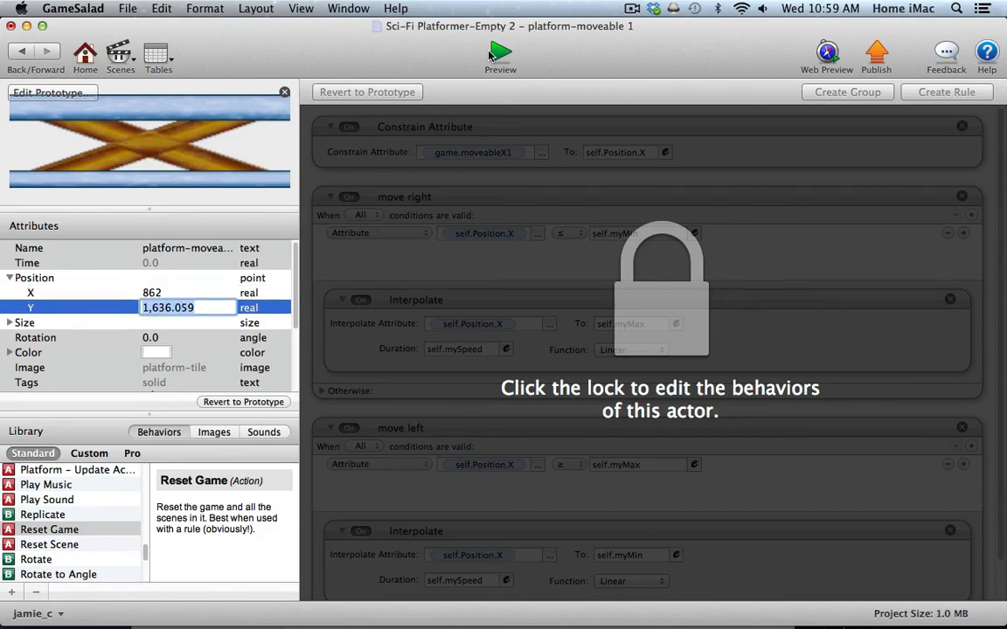
pyautogui.press('super+Return')
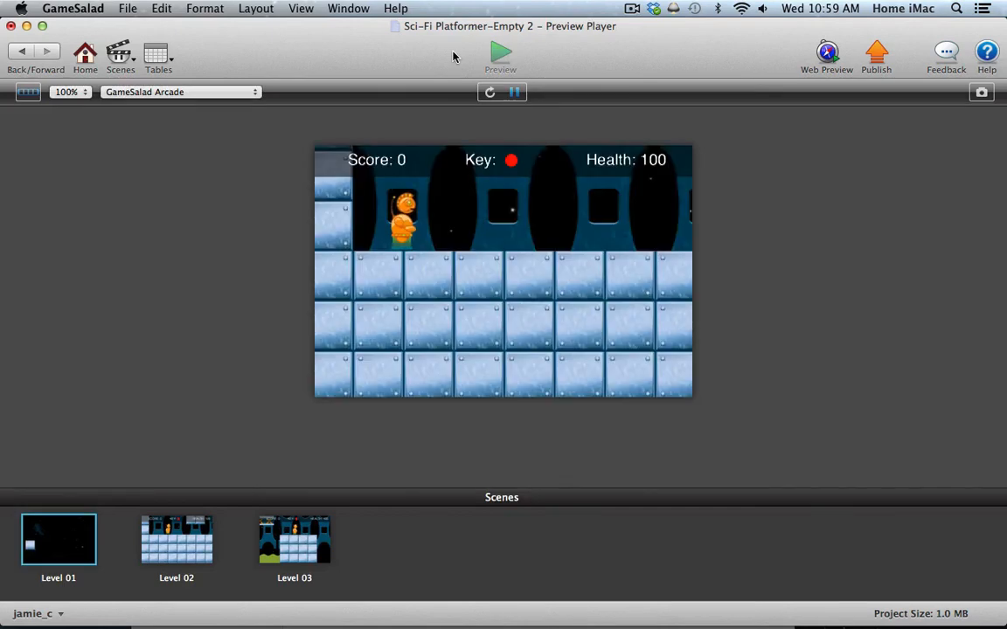
pyautogui.click(295, 551)
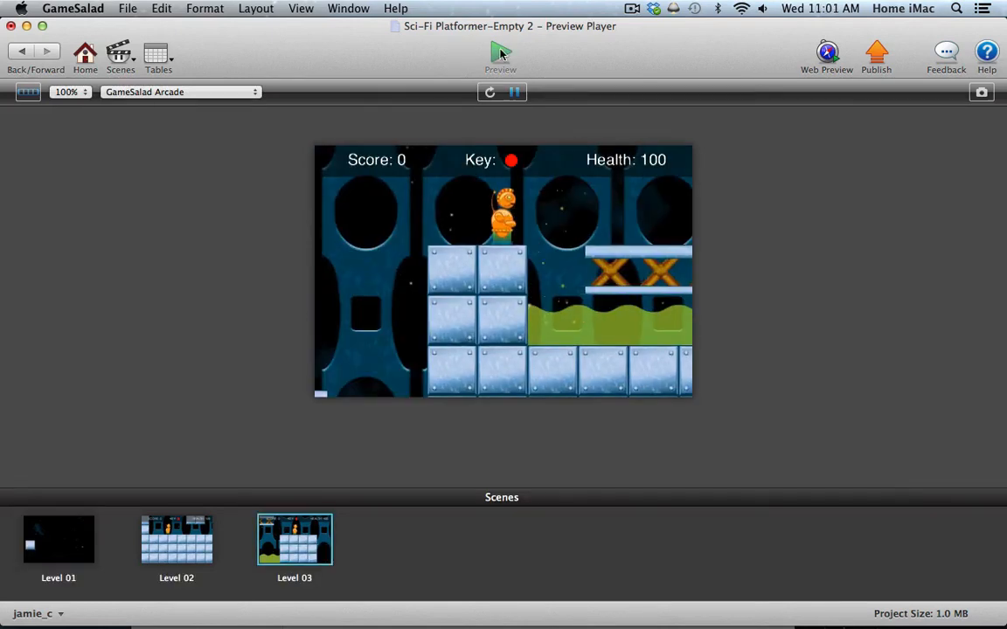